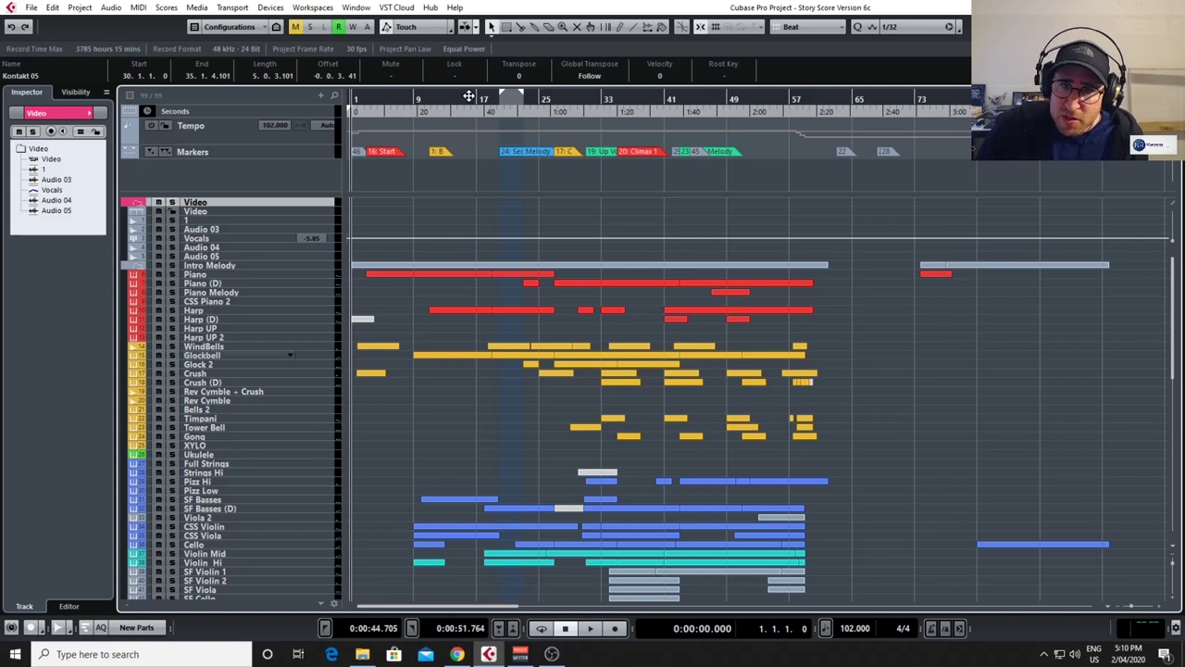
# Play the score from the very beginning and look over the lower tracks of the arrangement.
pyautogui.moveTo(373, 102); pyautogui.dragTo(343, 109)
pyautogui.press('space')
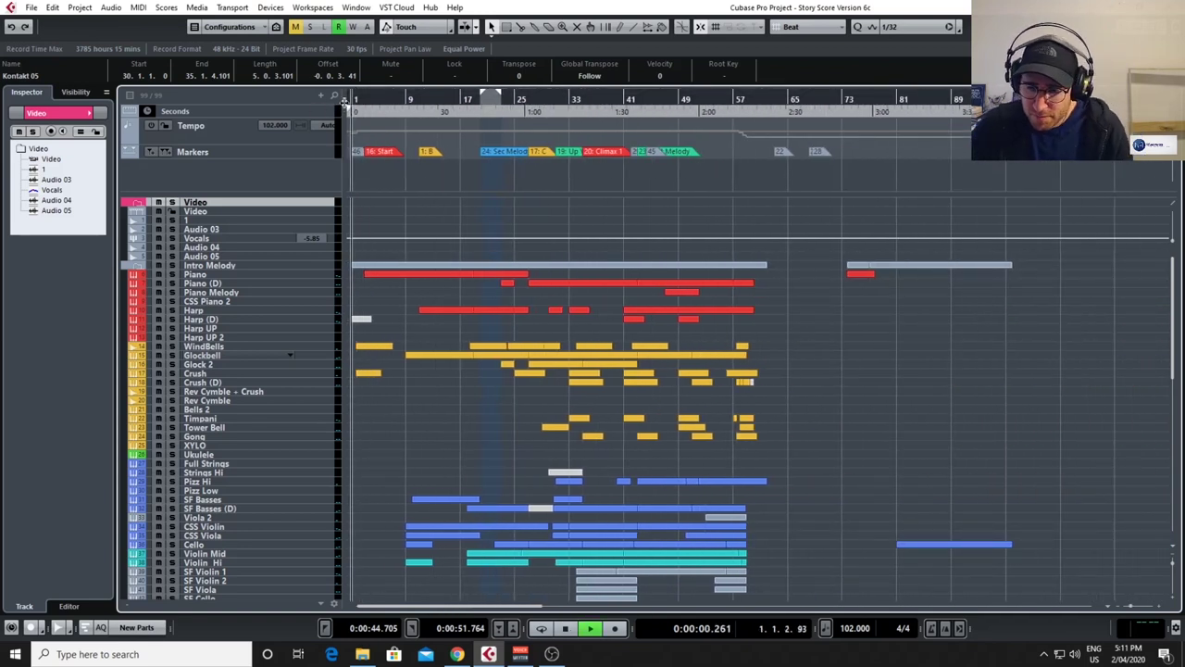
pyautogui.press('pagedown')
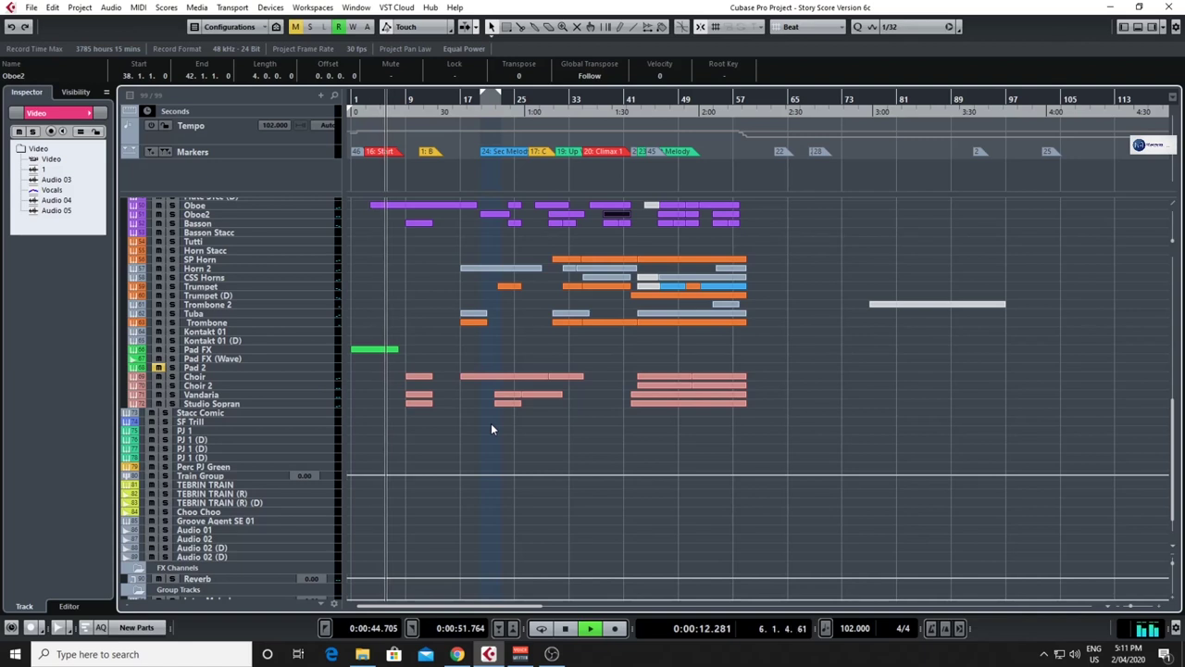
pyautogui.scroll(4, 491, 426)
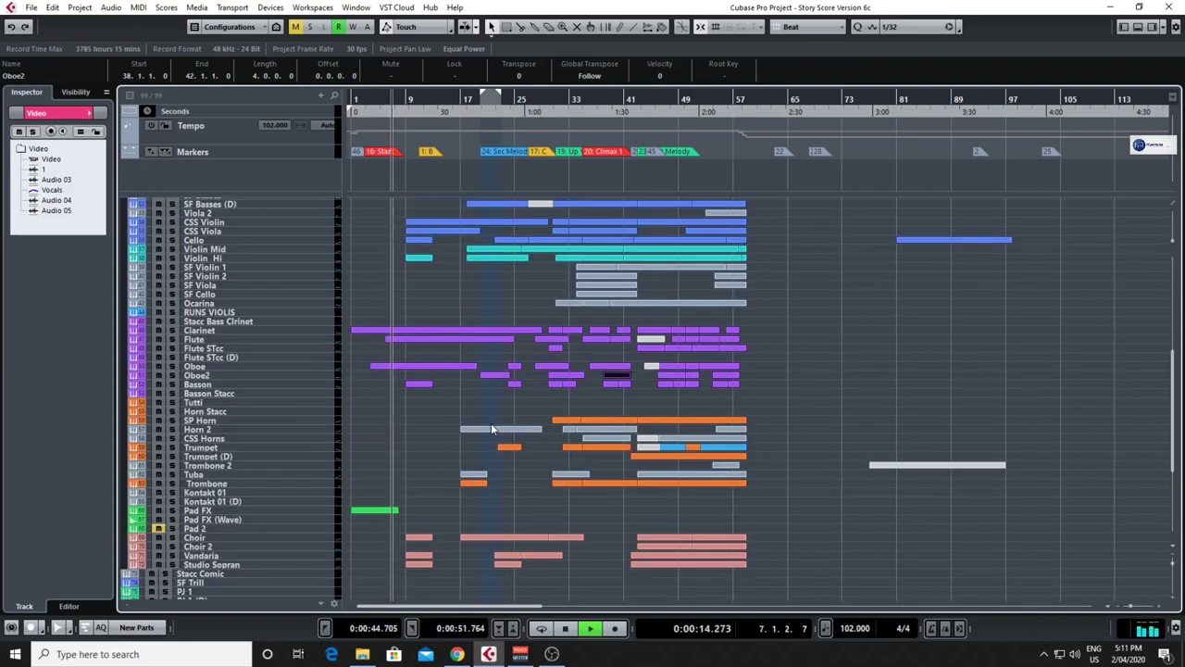
# Enlarge the arrangement and its track rows to examine the woodwind, brass and choir parts during the intro.
pyautogui.press('g')
pyautogui.press('g')
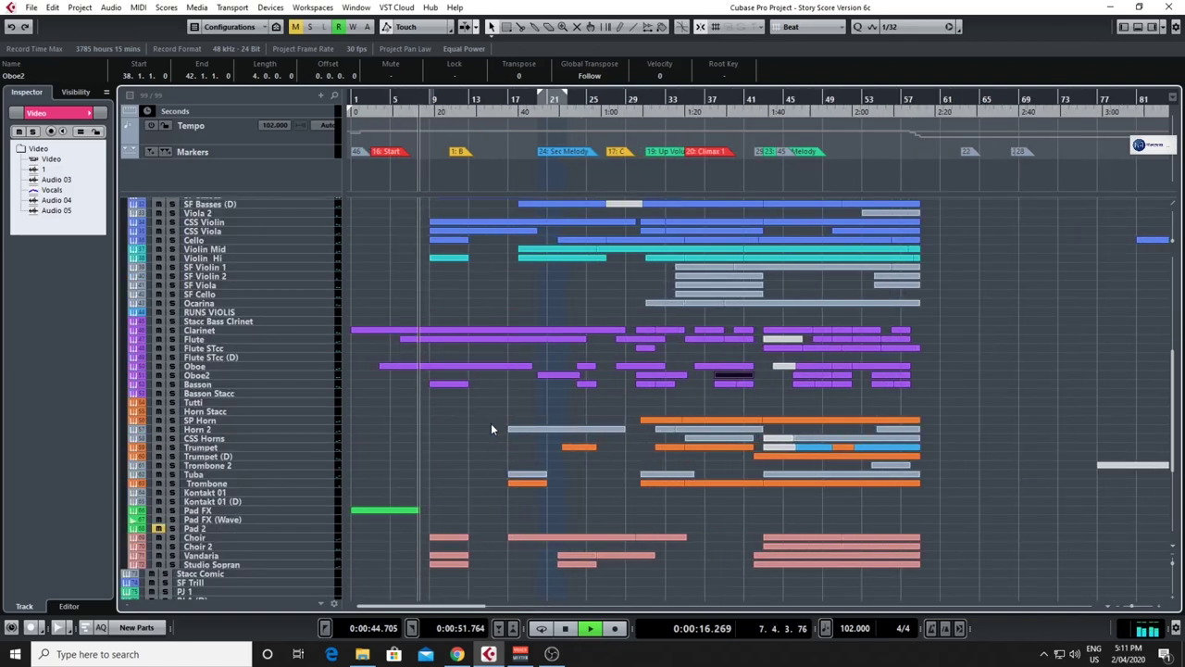
pyautogui.hotkey('shift', 'h')
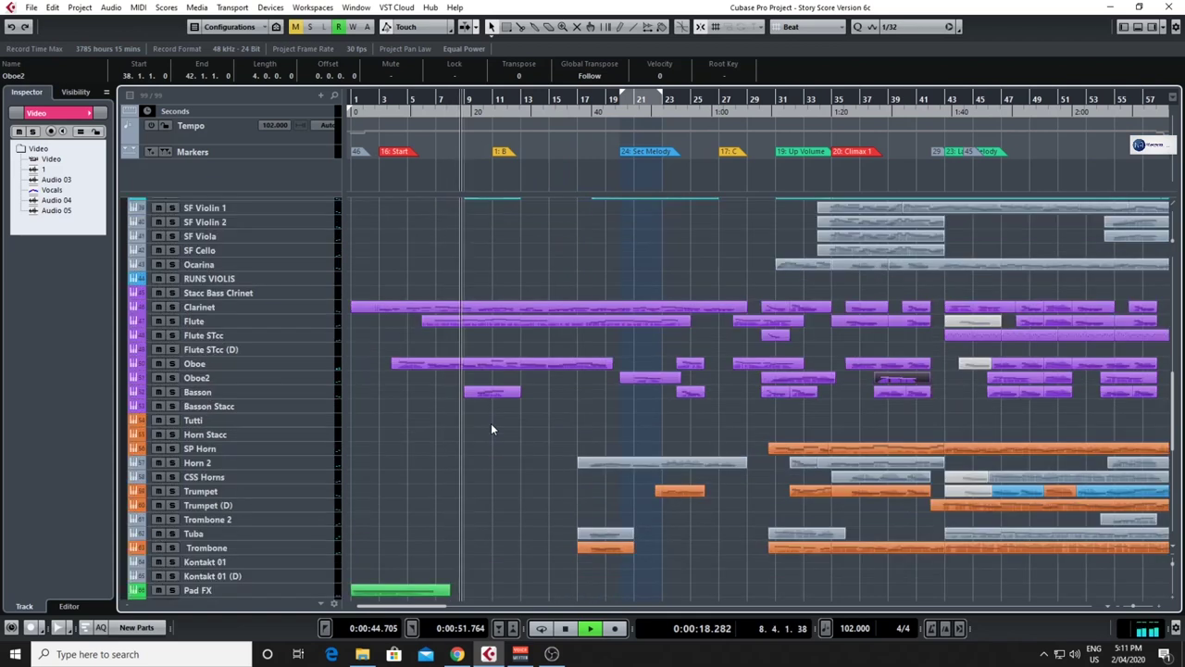
pyautogui.hotkey('shift', 'h')
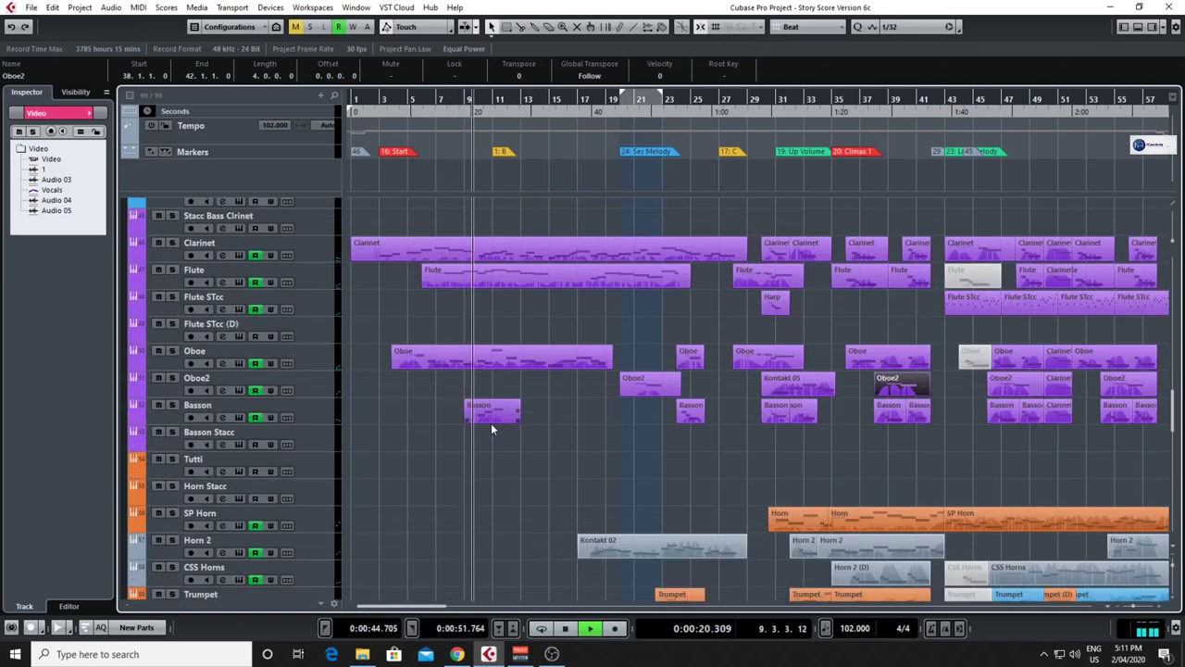
pyautogui.hotkey('shift', 'g')
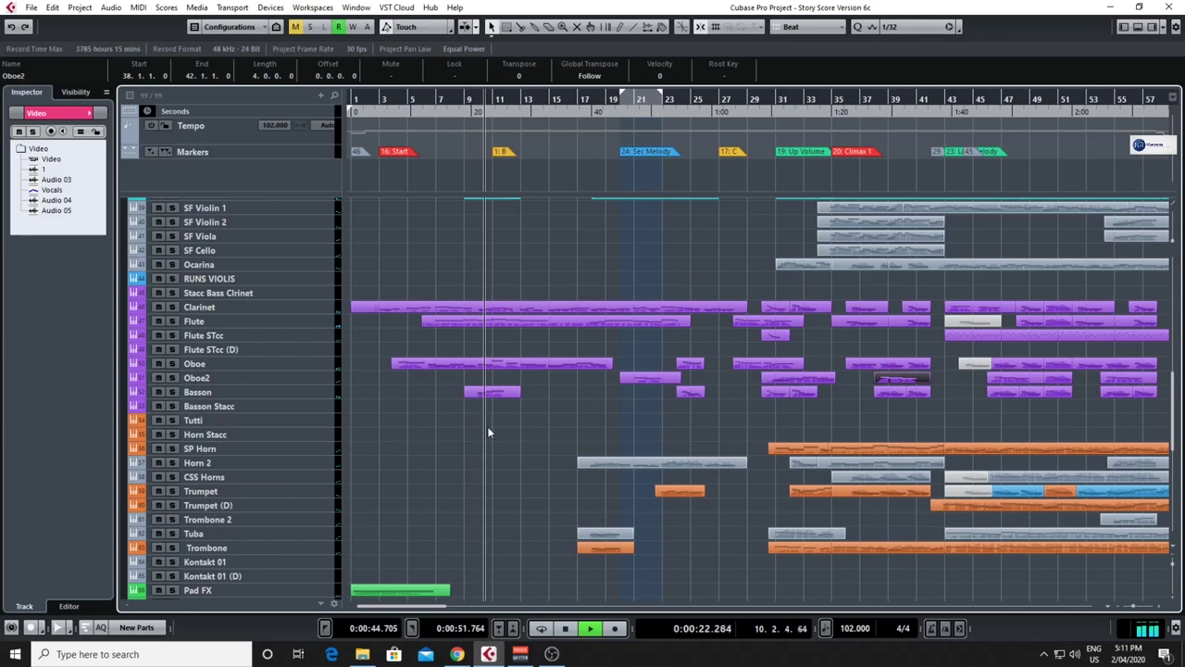
pyautogui.scroll(-3, 488, 428)
pyautogui.scroll(-3, 488, 431)
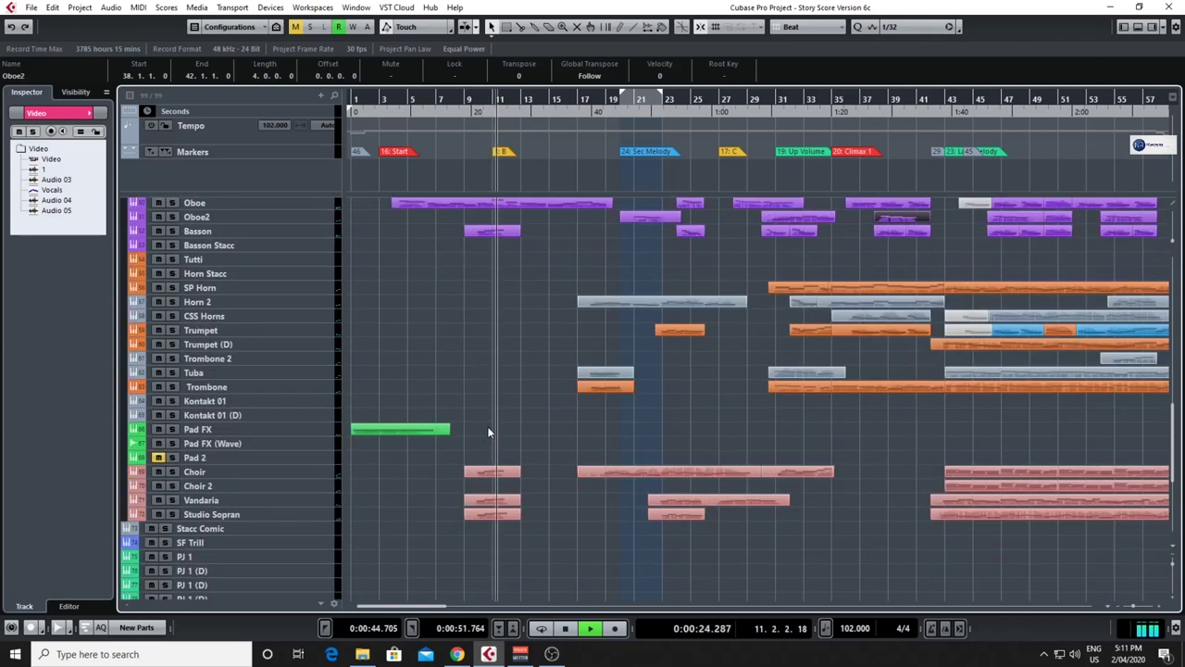
pyautogui.scroll(3, 488, 432)
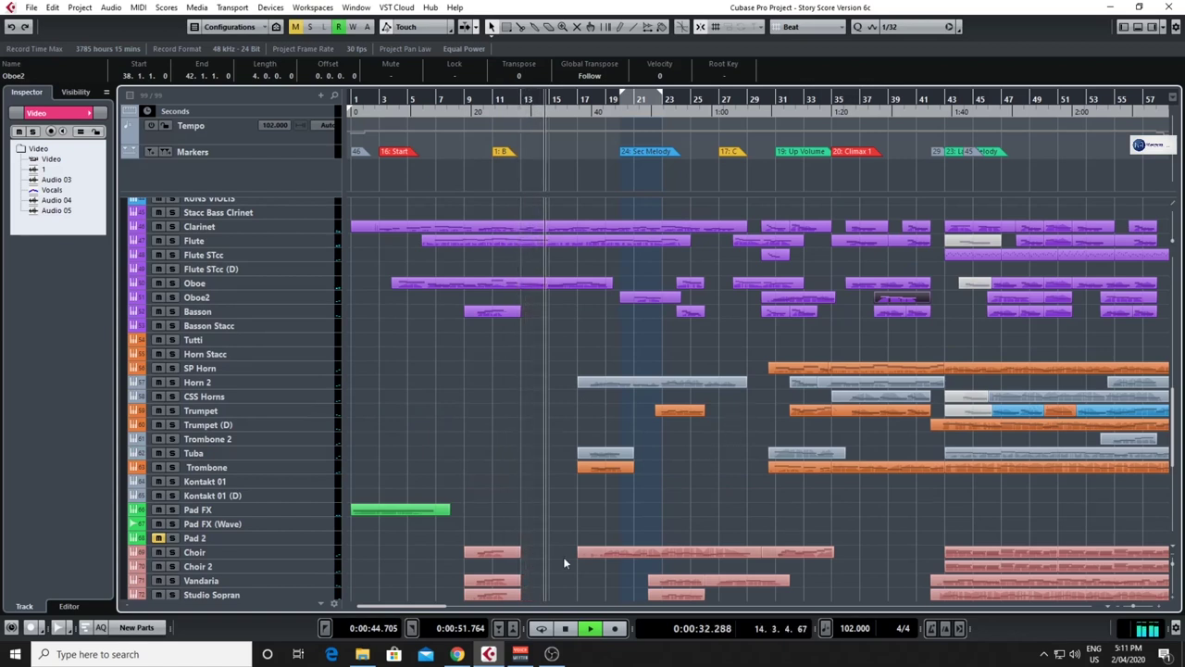
# Follow the playback from bar 15 onward, examining the choir and brass parts, the strings, the percussion and the piano tracks.
pyautogui.moveTo(447, 607); pyautogui.dragTo(460, 612)
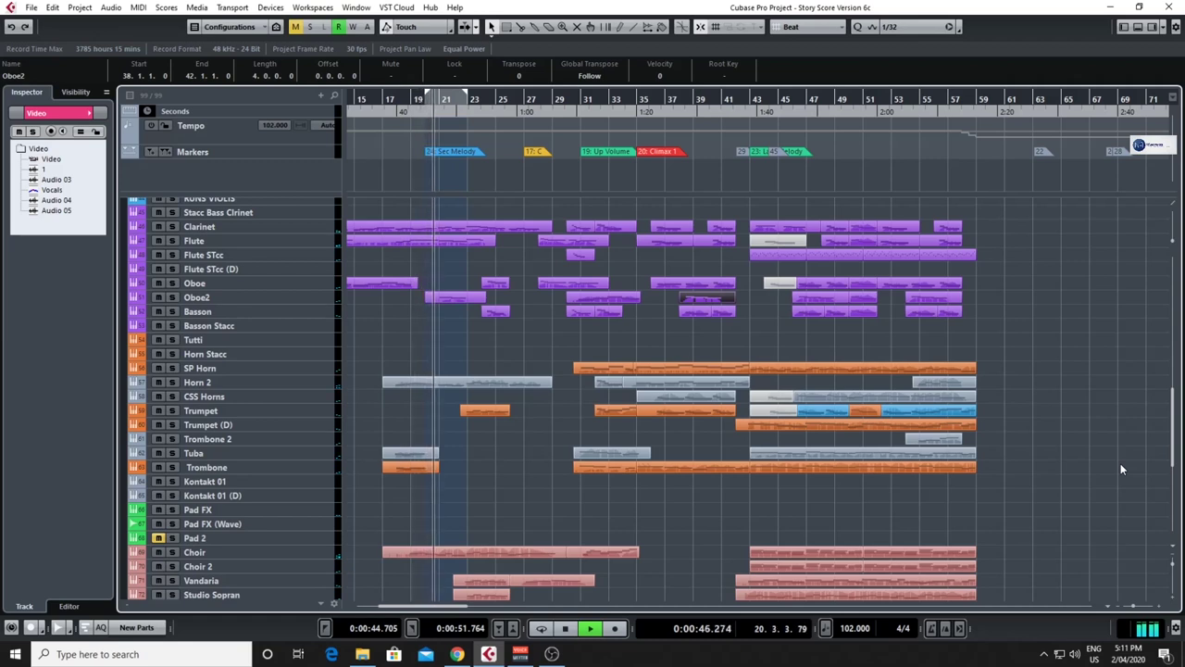
pyautogui.scroll(-3, 1120, 464)
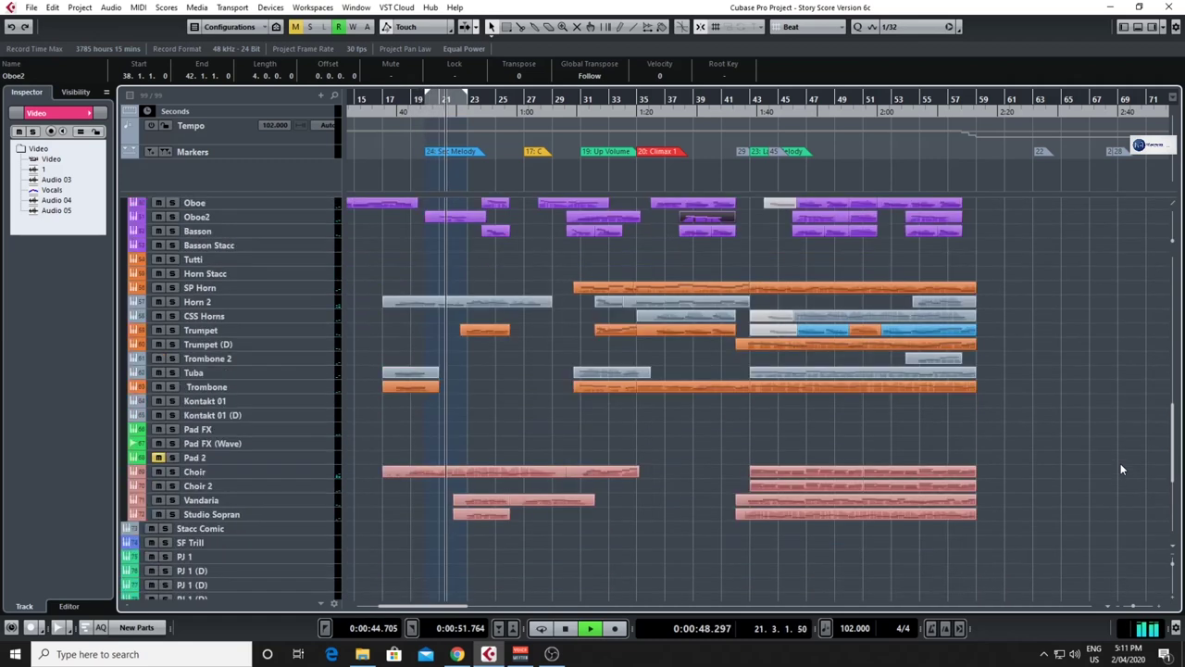
pyautogui.scroll(3, 1121, 469)
pyautogui.scroll(5, 1120, 469)
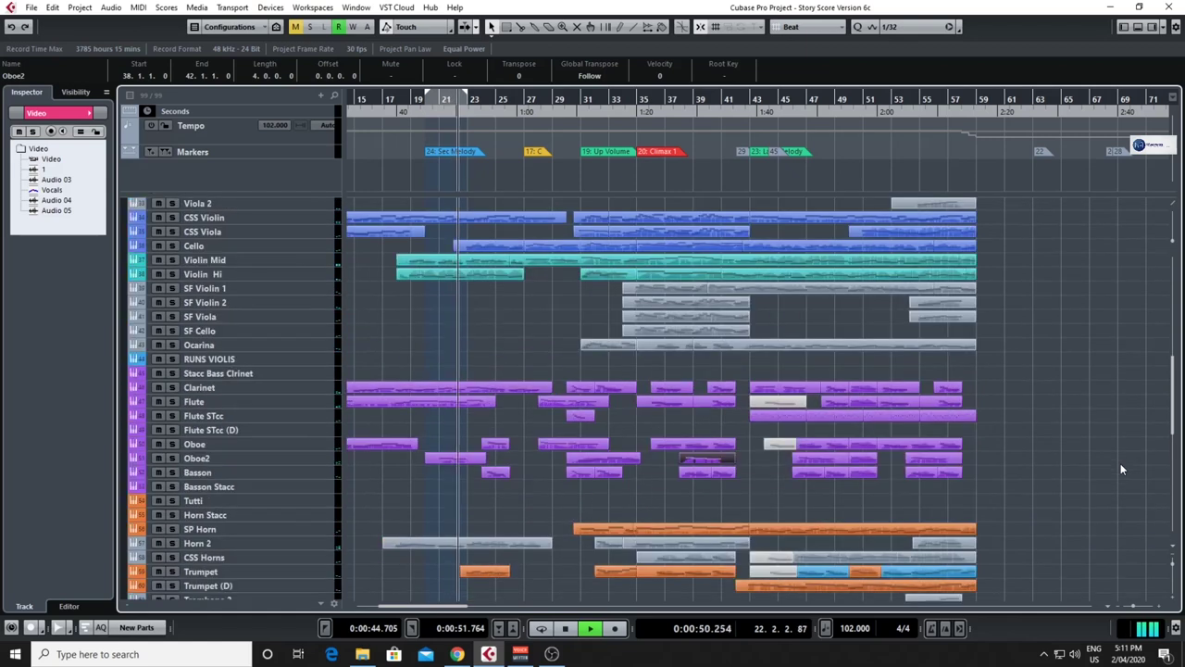
pyautogui.scroll(3, 1121, 470)
pyautogui.scroll(3, 1120, 470)
pyautogui.scroll(3, 1121, 469)
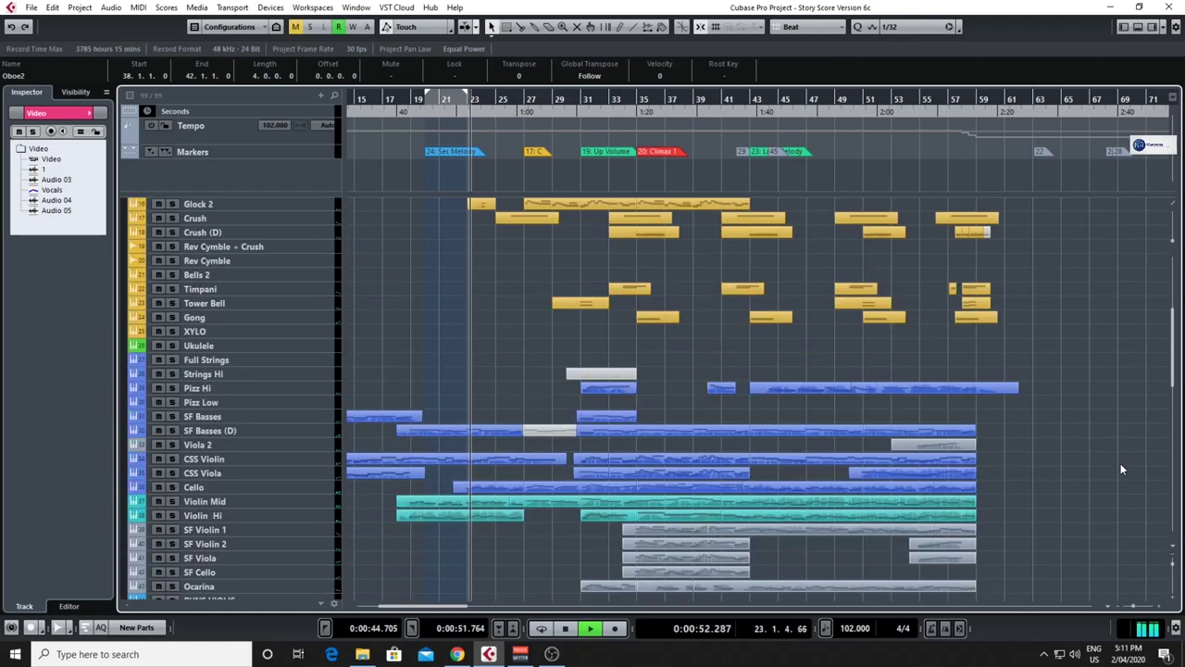
pyautogui.scroll(3, 1120, 469)
pyautogui.scroll(3, 1120, 469)
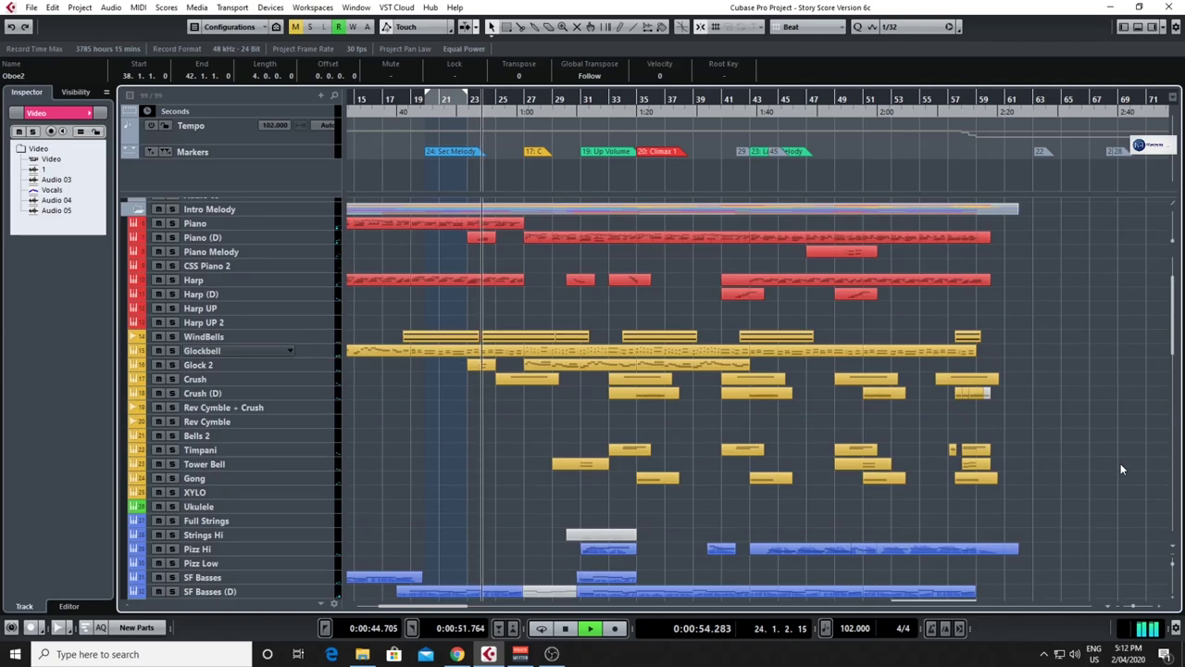
pyautogui.scroll(3, 1120, 469)
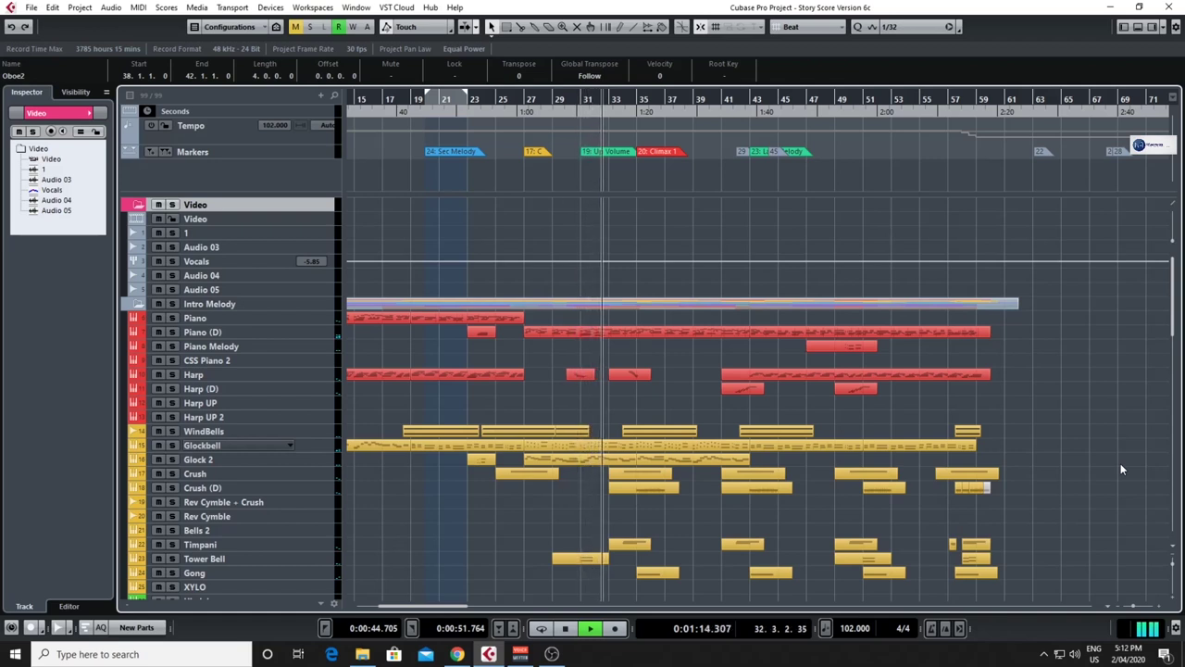
# Examine the percussion, string and lower instrument tracks through the climax and closing bars, and stop playback after the ending.
pyautogui.scroll(-3, 1121, 470)
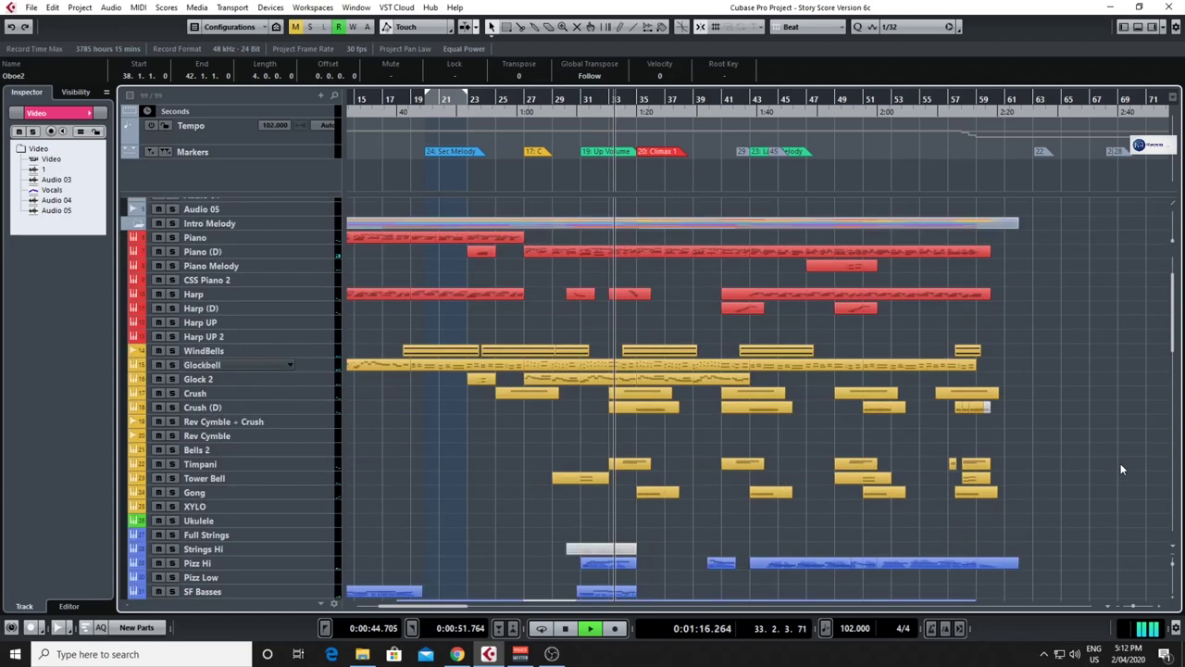
pyautogui.scroll(-6, 1120, 470)
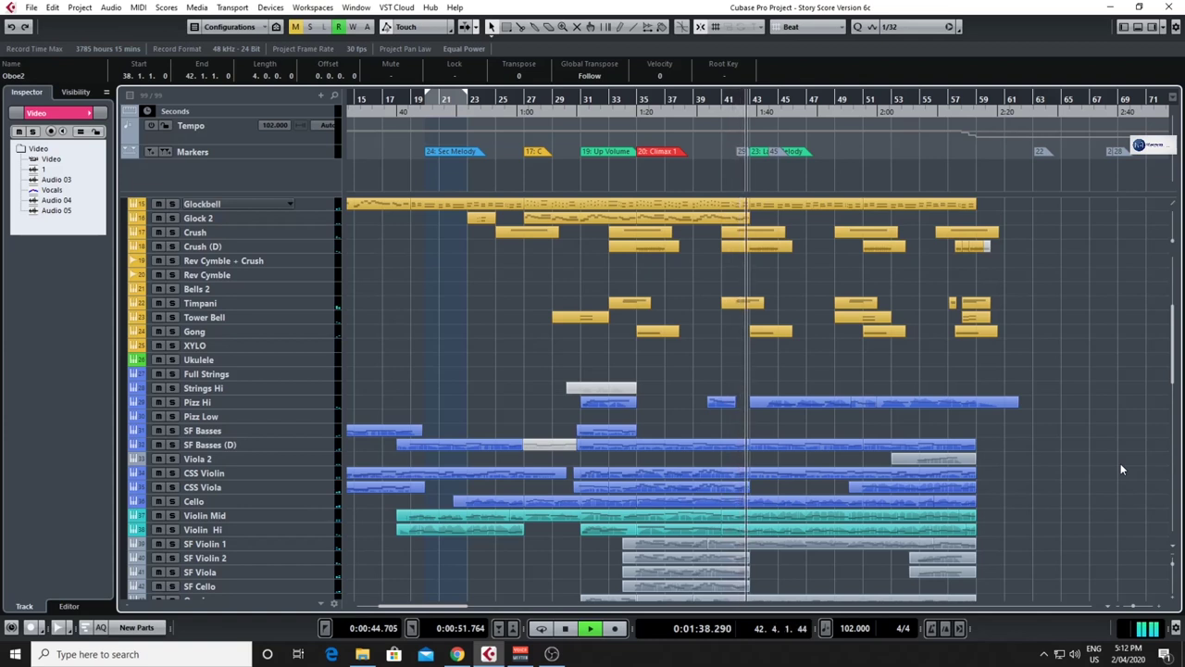
pyautogui.scroll(2, 1120, 469)
pyautogui.scroll(4, 1121, 470)
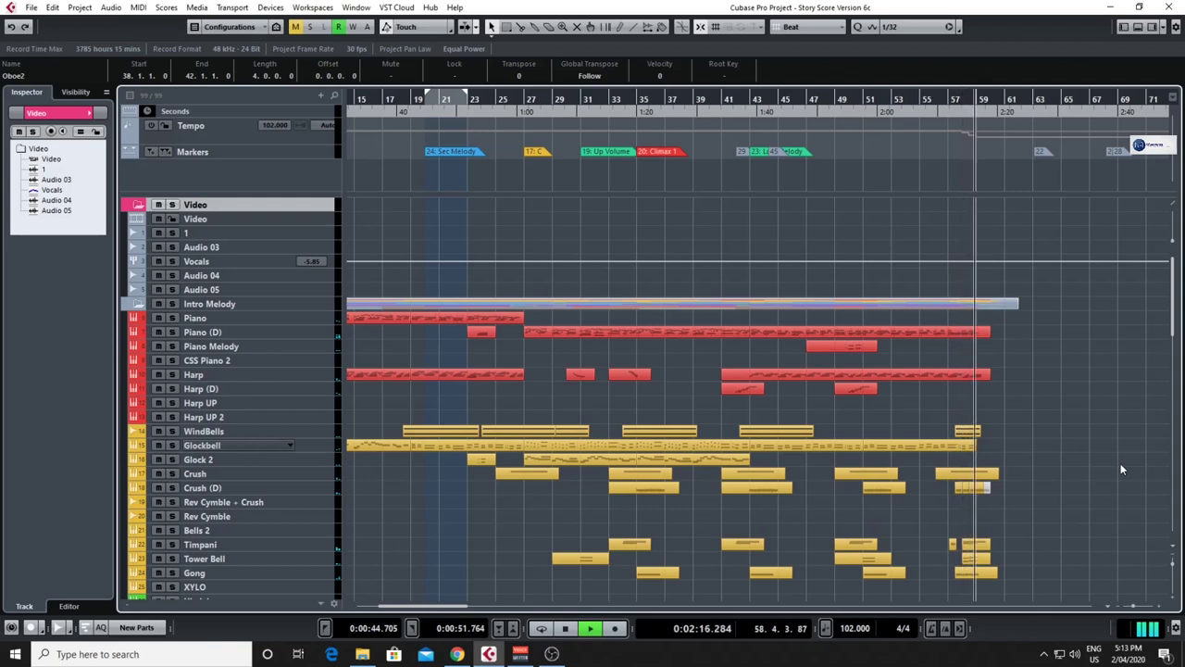
pyautogui.scroll(-3, 1029, 489)
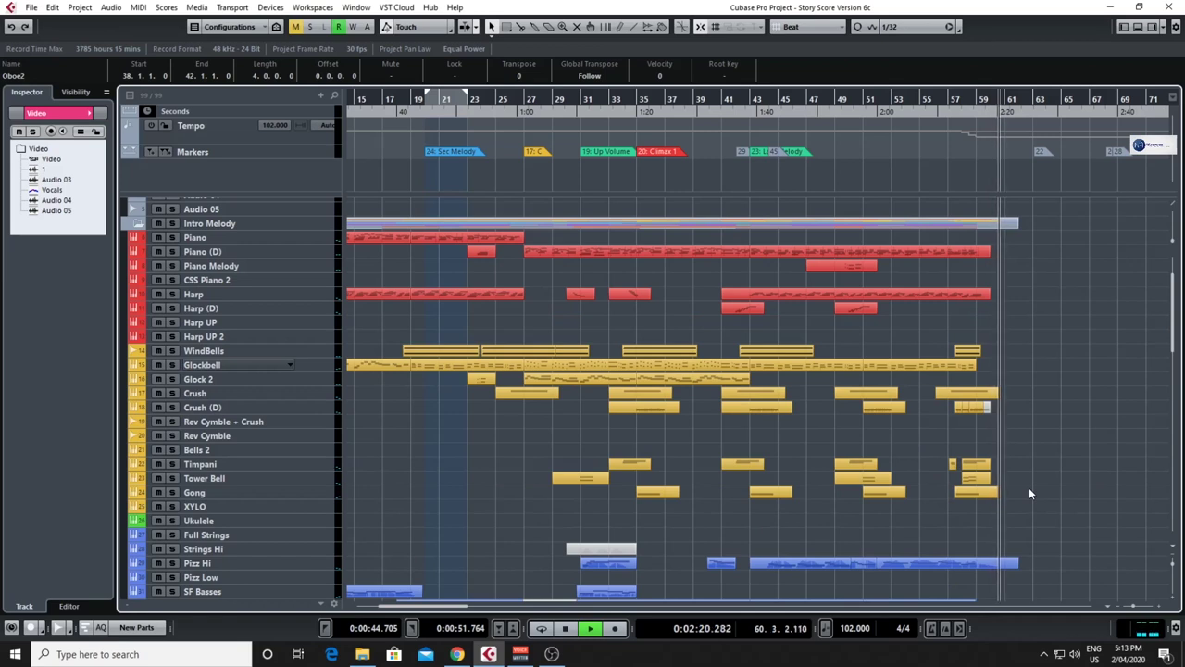
pyautogui.scroll(-15, 1029, 487)
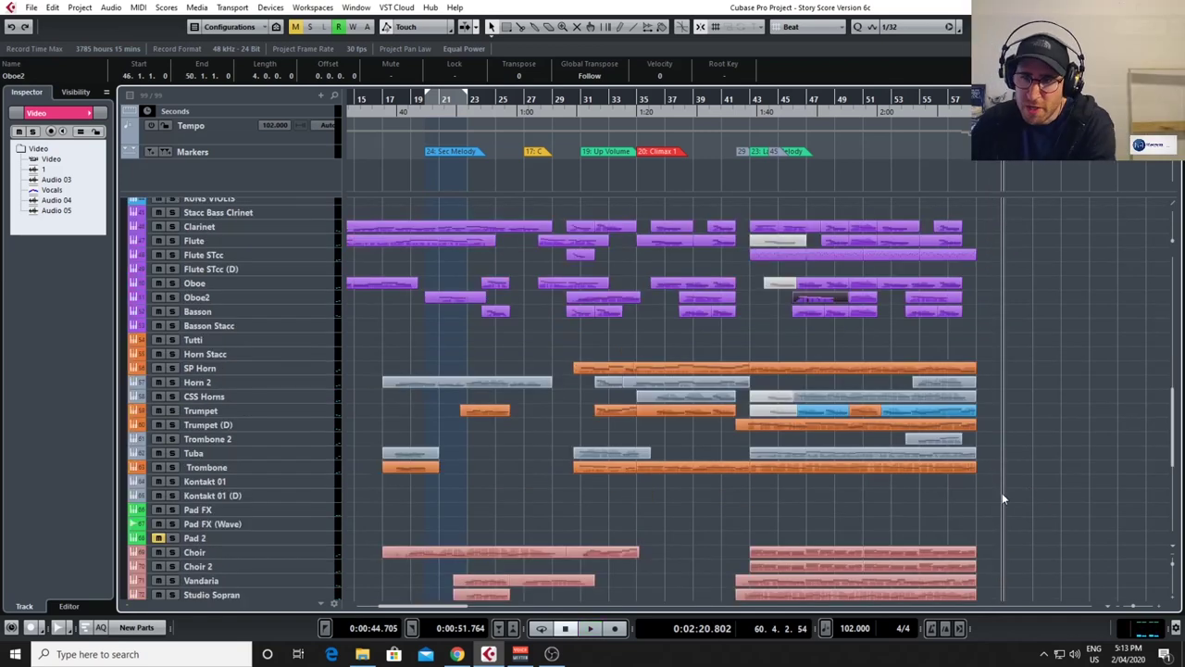
# Switch to OBS to check the running recording, and return to the Cubase project.
pyautogui.click(551, 654)
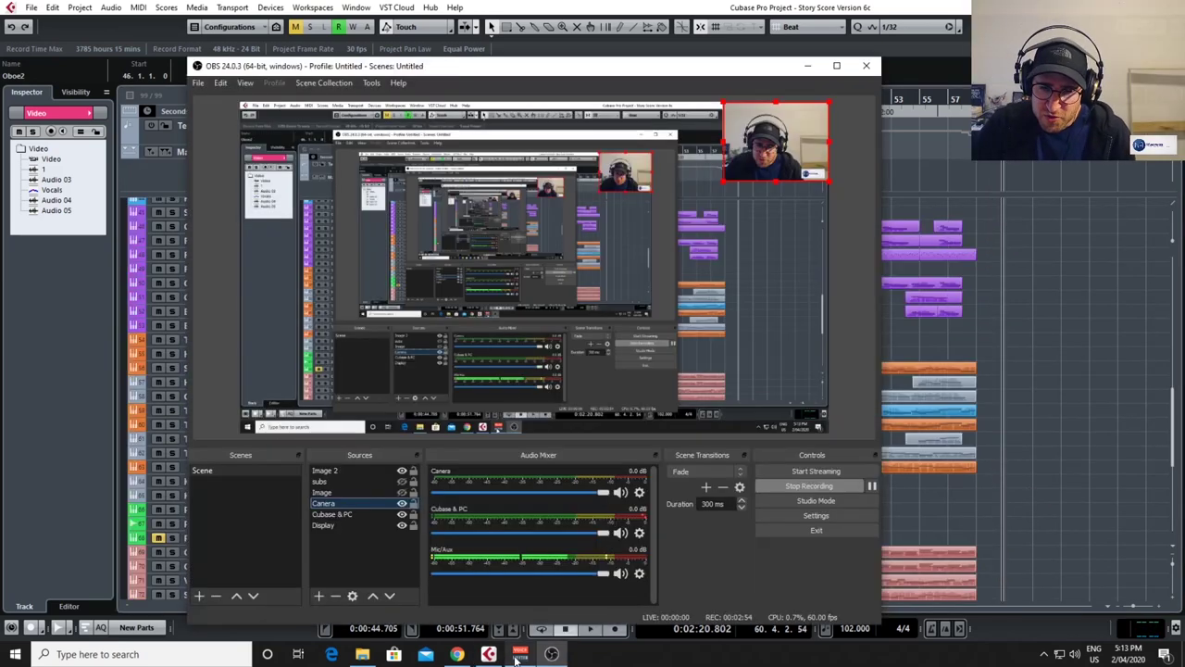
pyautogui.click(491, 654)
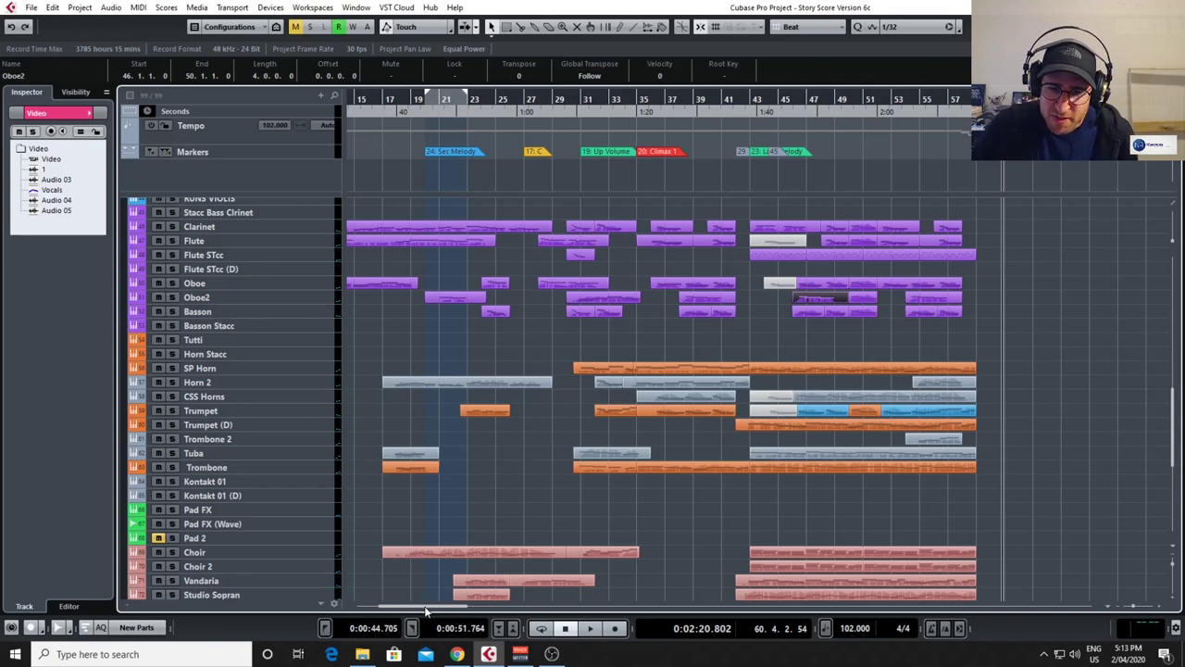
# Return to the start of the arrangement, solo the Piano track and play it from about bar 3.
pyautogui.moveTo(425, 607)
pyautogui.mouseDown()
pyautogui.moveTo(448, 611)
pyautogui.moveTo(429, 622)
pyautogui.mouseUp()
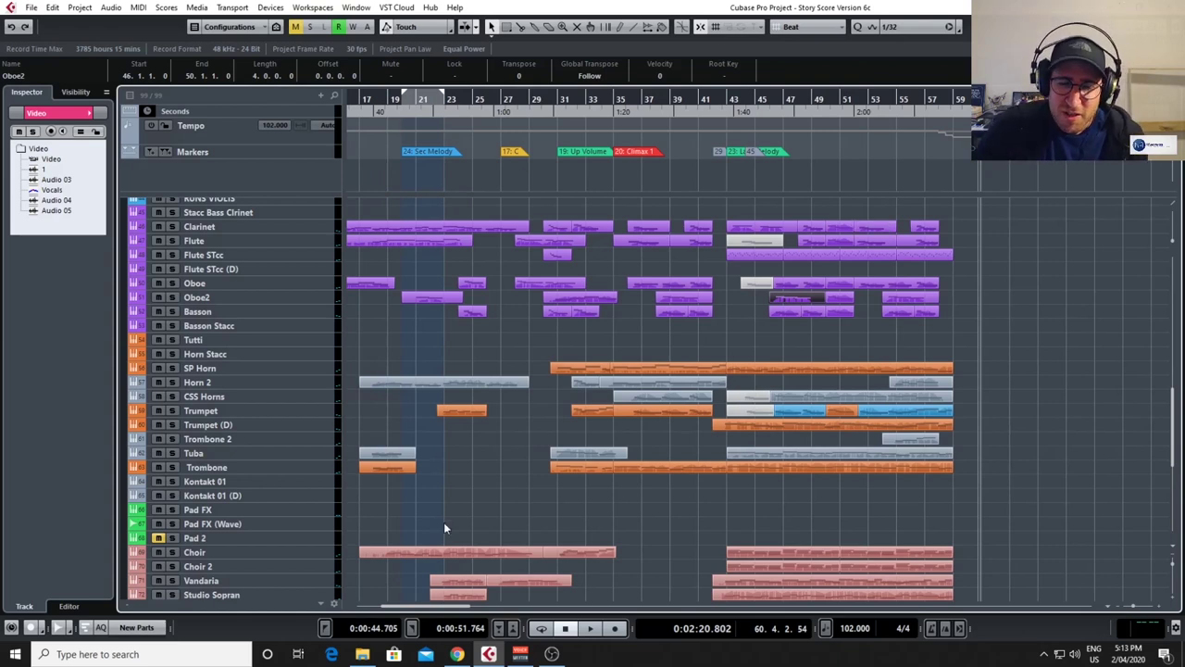
pyautogui.moveTo(417, 609); pyautogui.dragTo(386, 609)
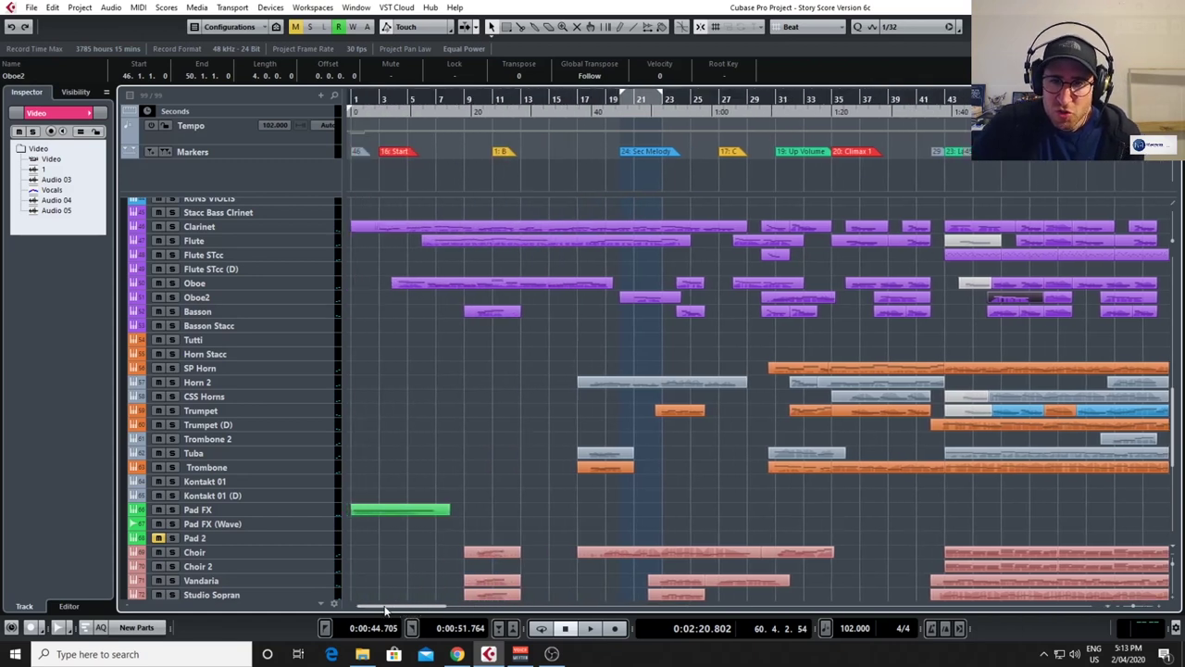
pyautogui.scroll(15, 395, 437)
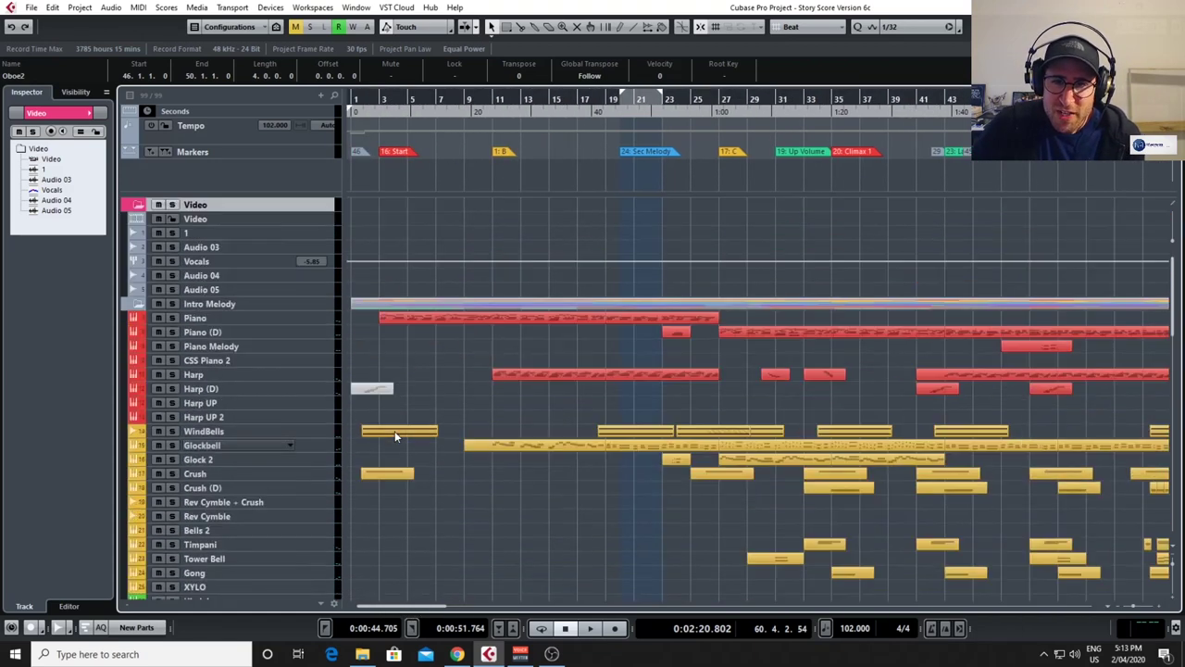
pyautogui.scroll(-3, 395, 431)
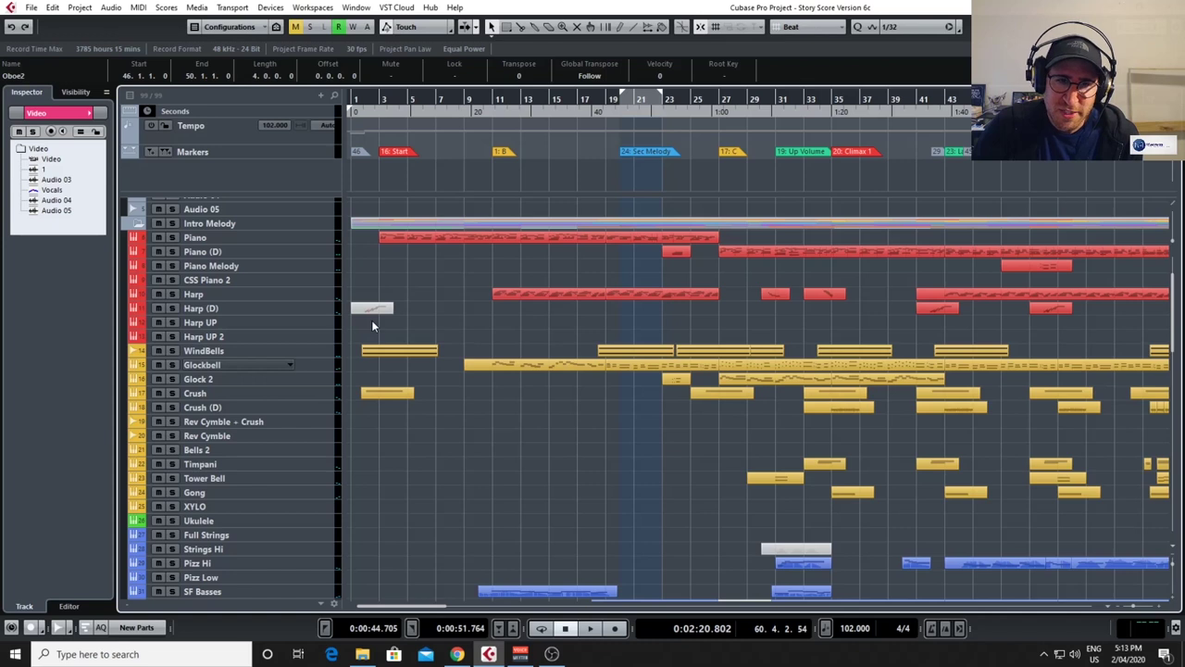
pyautogui.click(172, 238)
pyautogui.click(378, 102)
pyautogui.press('space')
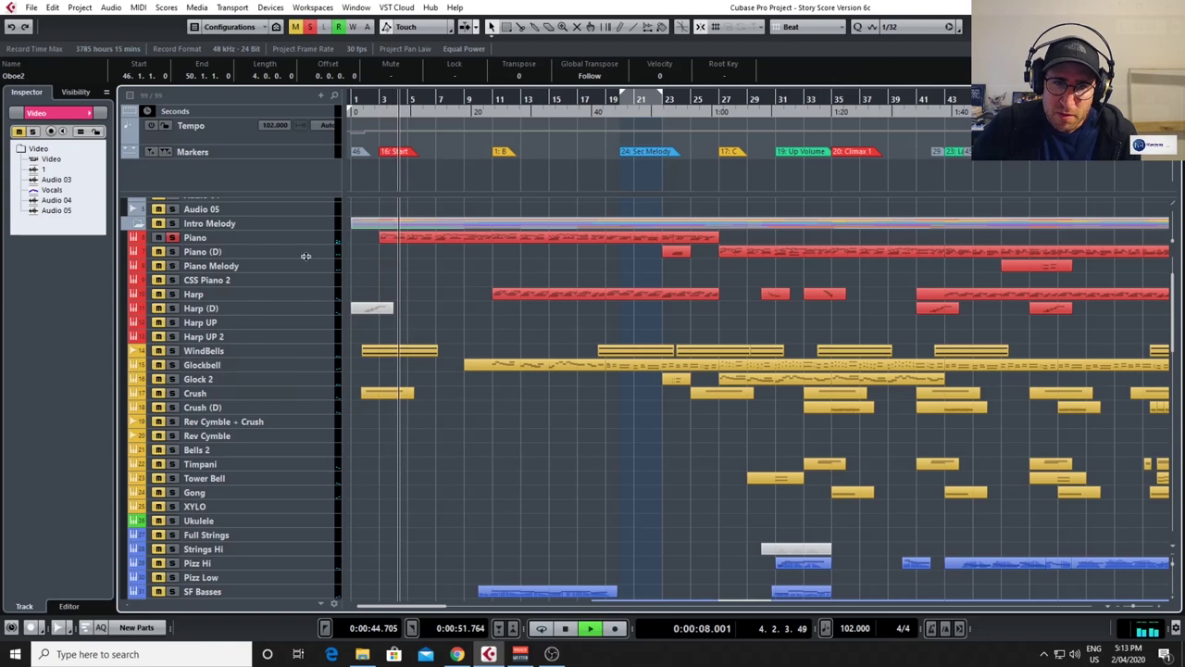
# Open the first Piano part in the Key Editor, enlarge the editor to examine the notes, and close it.
pyautogui.doubleClick(447, 235)
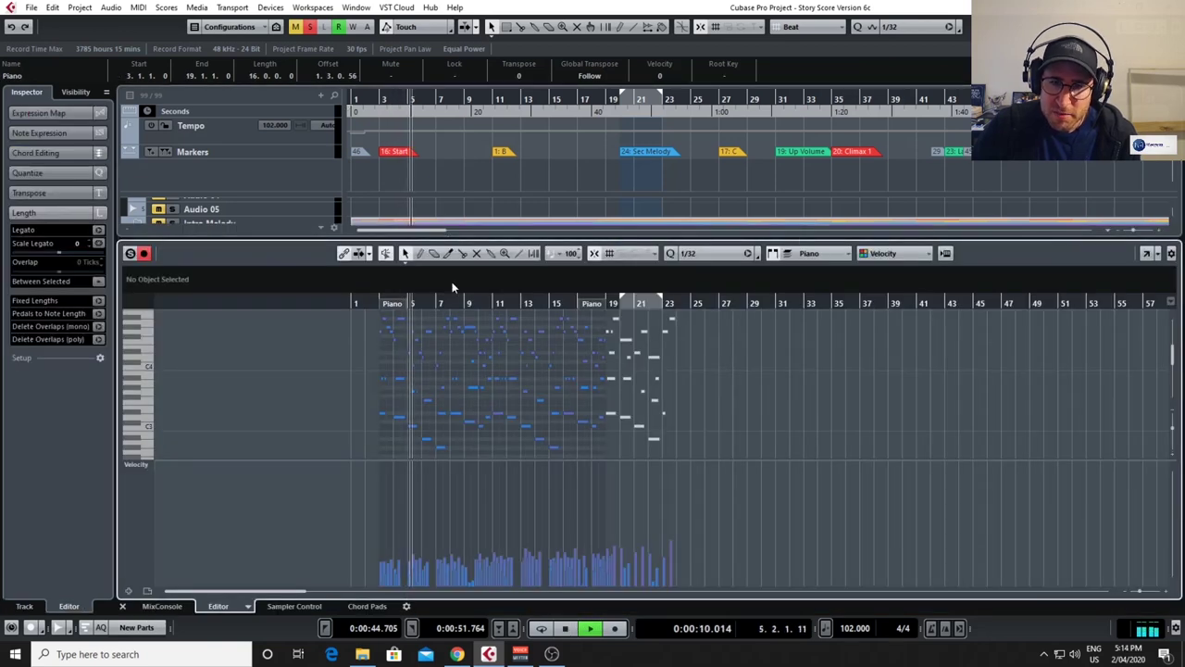
pyautogui.moveTo(731, 240); pyautogui.dragTo(729, 197)
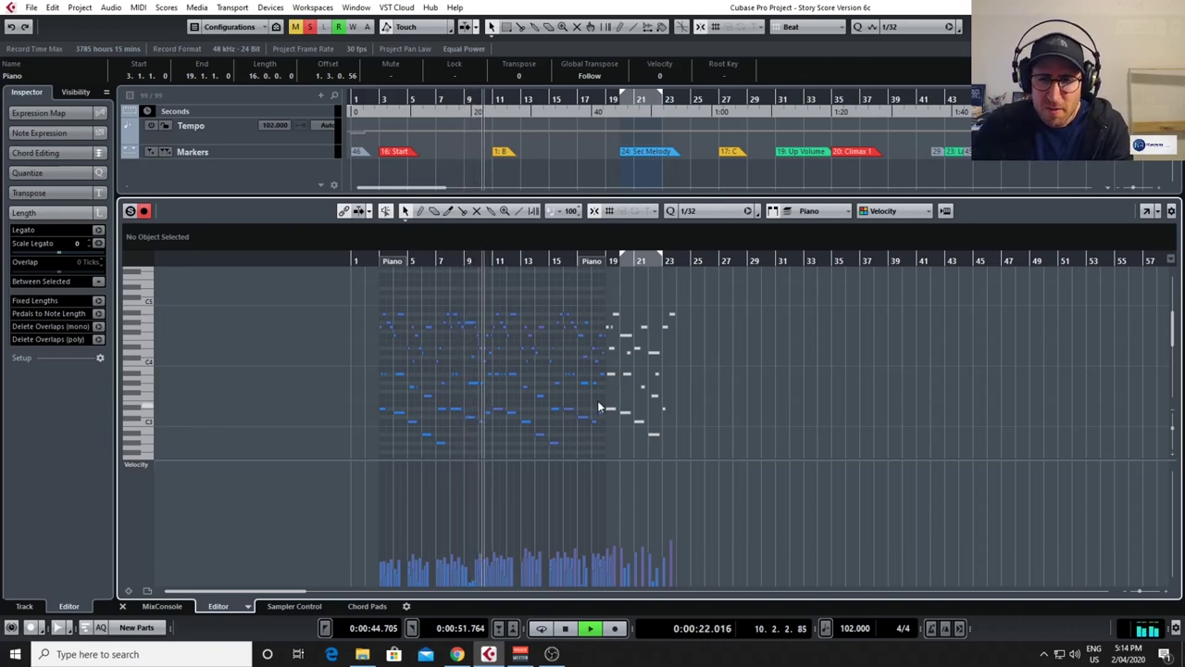
pyautogui.hotkey('ctrl', 'e')
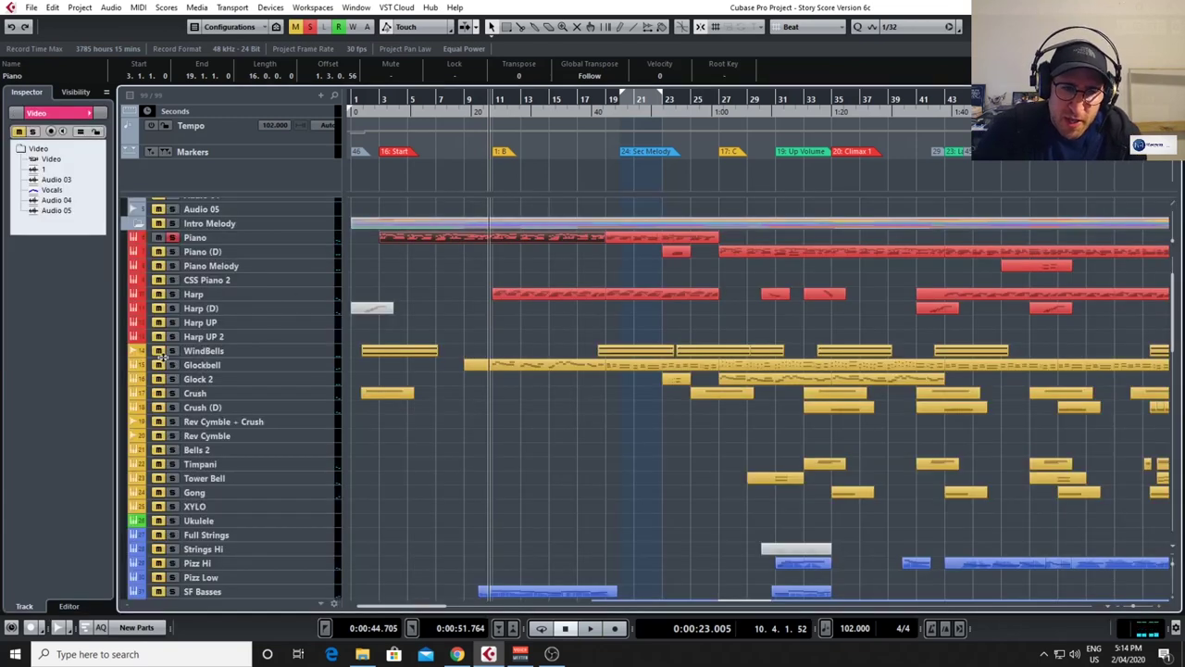
# Solo the WindBells and Crush (D) tracks together with the Piano and play them from about bar 2.
pyautogui.click(367, 99)
pyautogui.press('space')
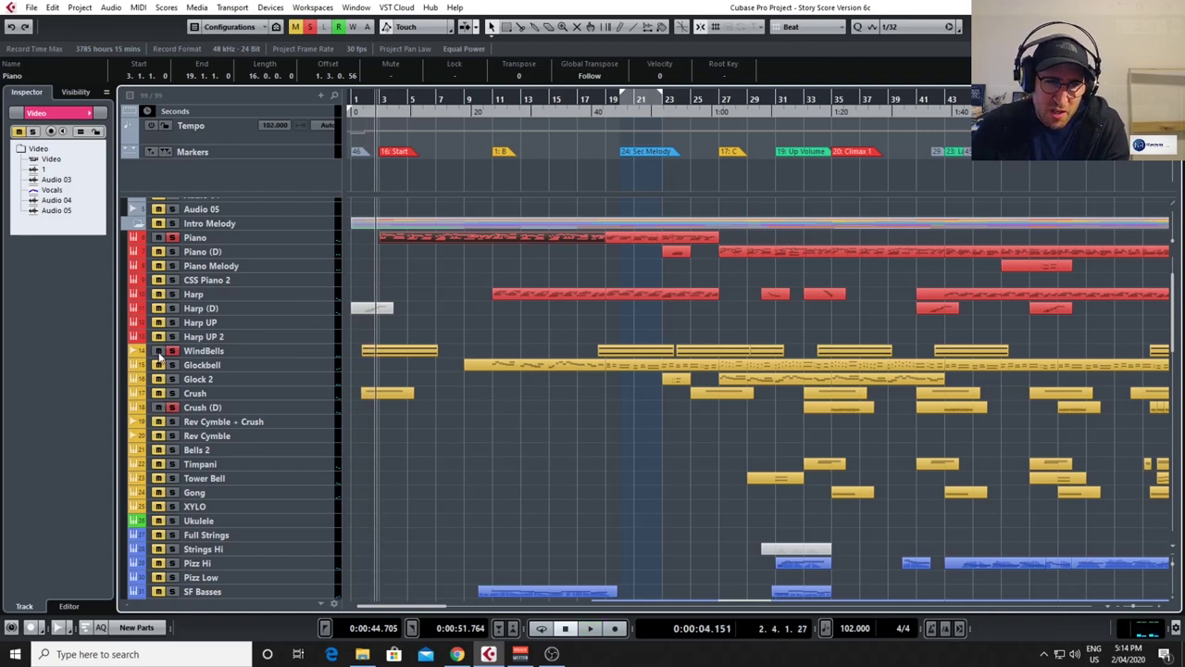
# Solo the Clarinet track during playback, examine its first part in the Key Editor, and close the editor.
pyautogui.scroll(-8, 391, 371)
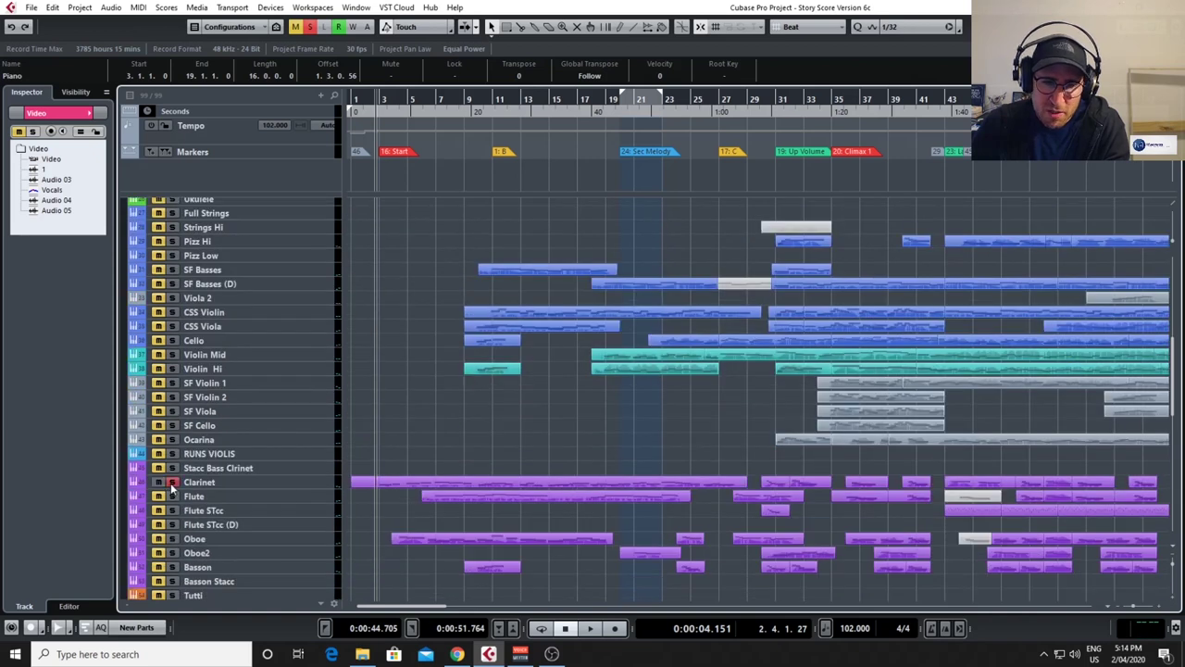
pyautogui.press('space')
pyautogui.doubleClick(427, 485)
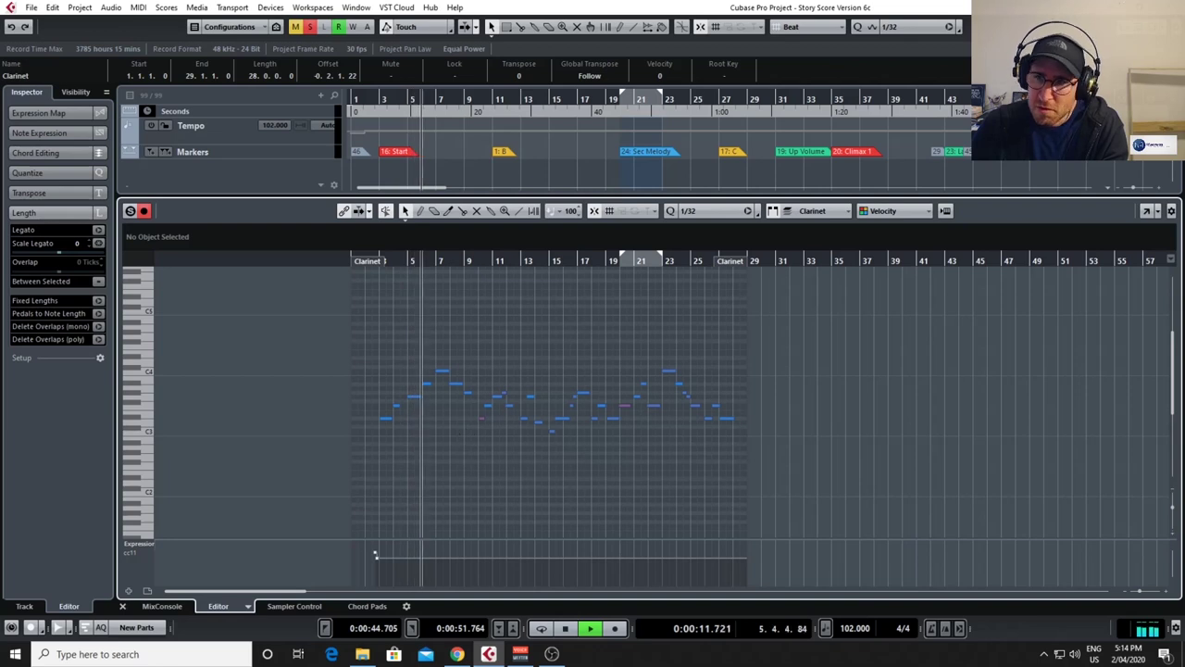
pyautogui.hotkey('ctrl', 'alt', 'e')
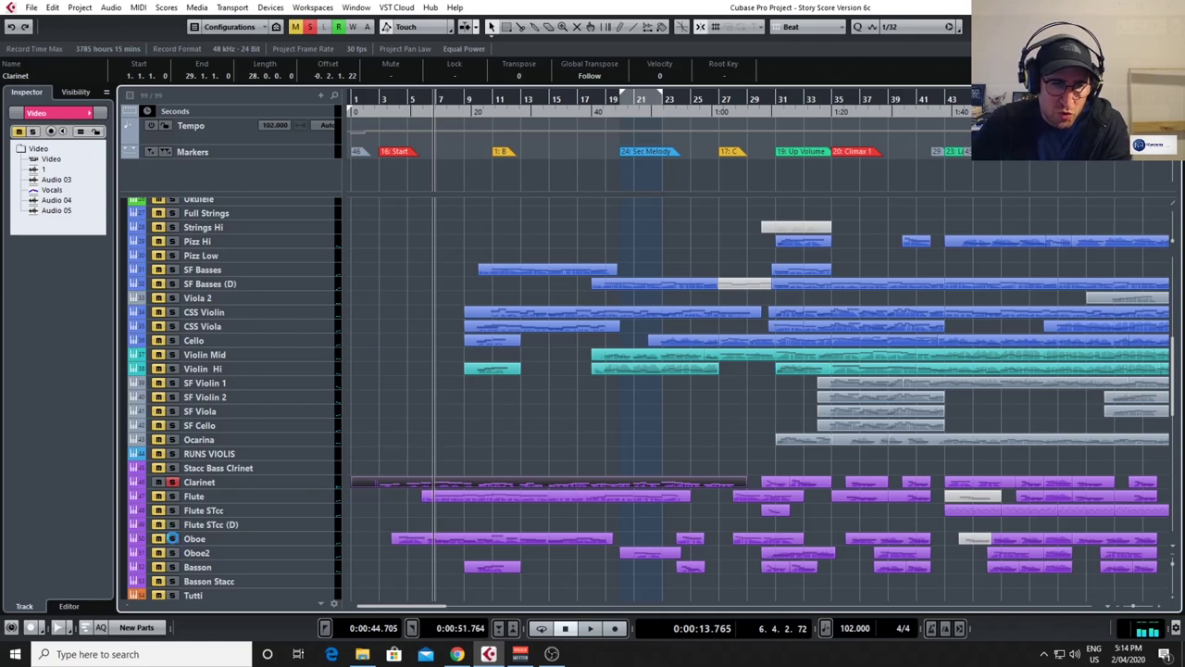
# Solo the Oboe track, play it from about bar 3, examine its first part in the Key Editor, and close the editor.
pyautogui.click(385, 99)
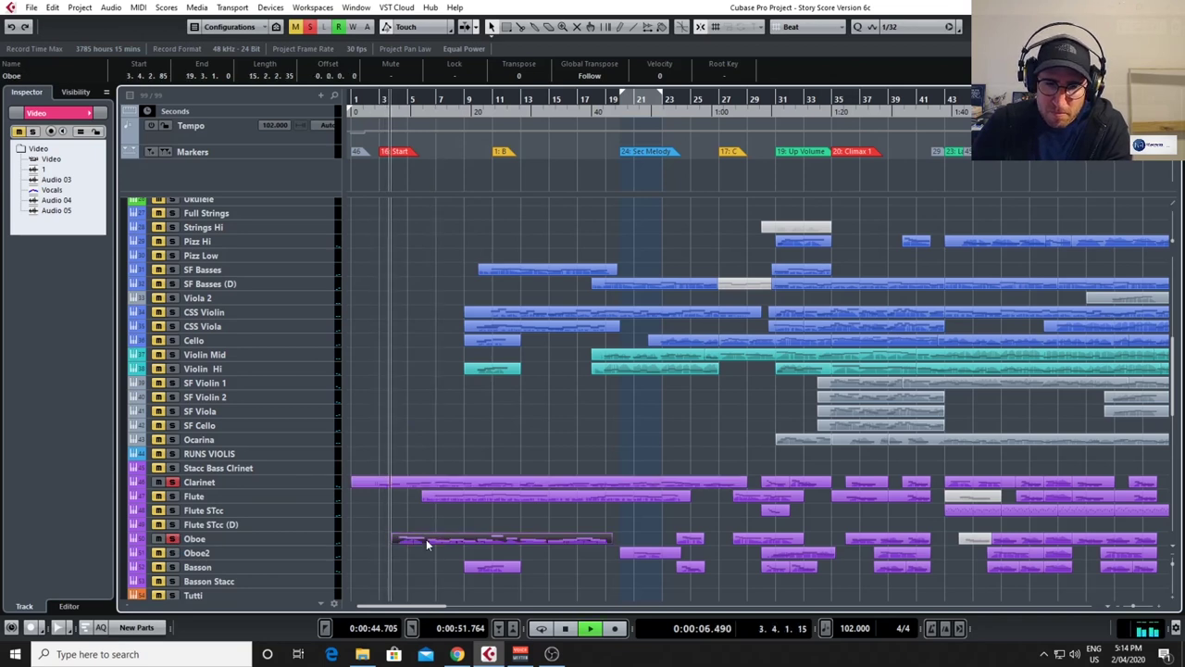
pyautogui.doubleClick(429, 537)
pyautogui.scroll(-2, 511, 491)
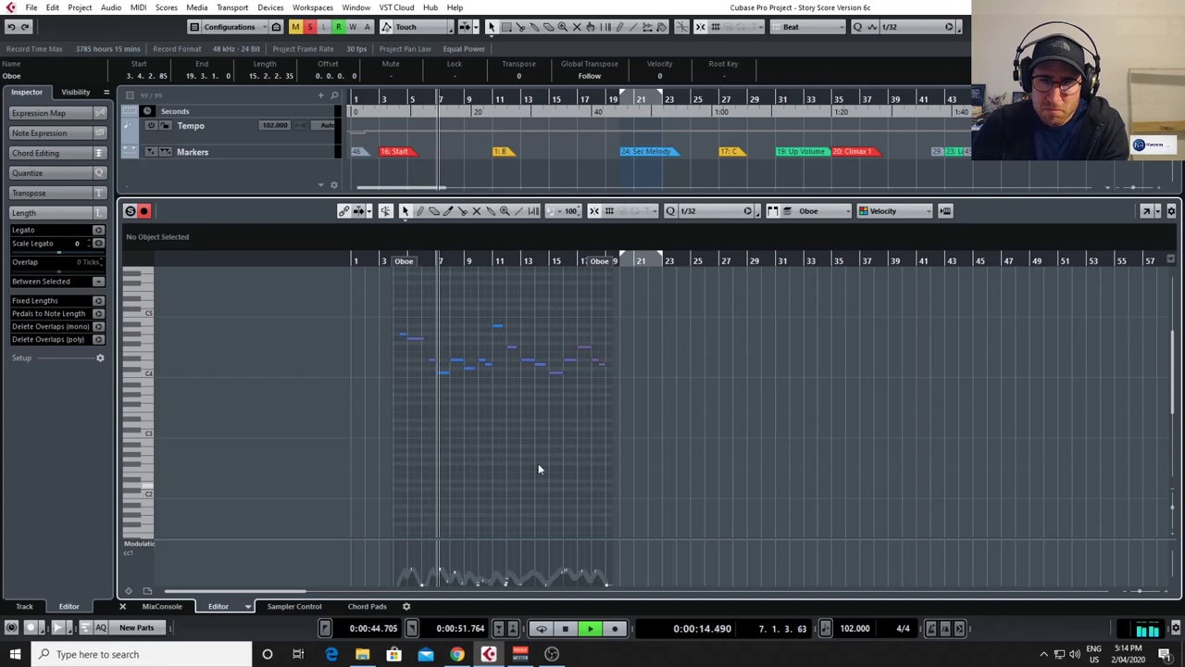
pyautogui.hotkey('ctrl', 'alt', 'e')
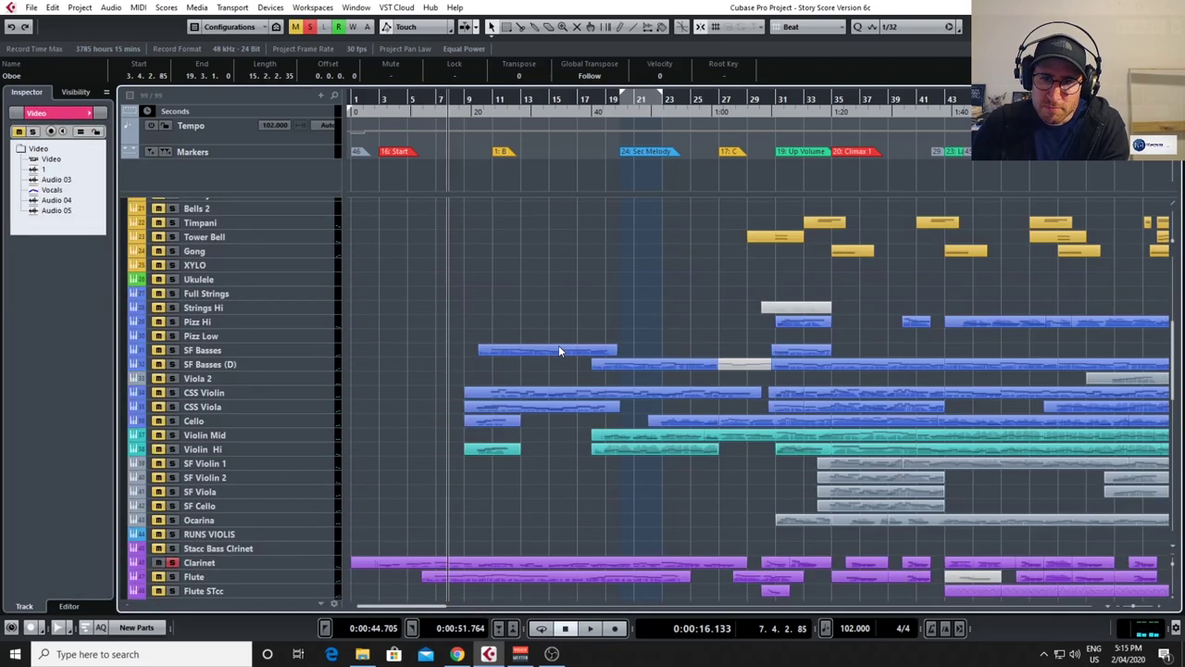
# Clear all solos and play the full arrangement from about bar 8 to bar 12.
pyautogui.scroll(4, 558, 350)
pyautogui.press('space')
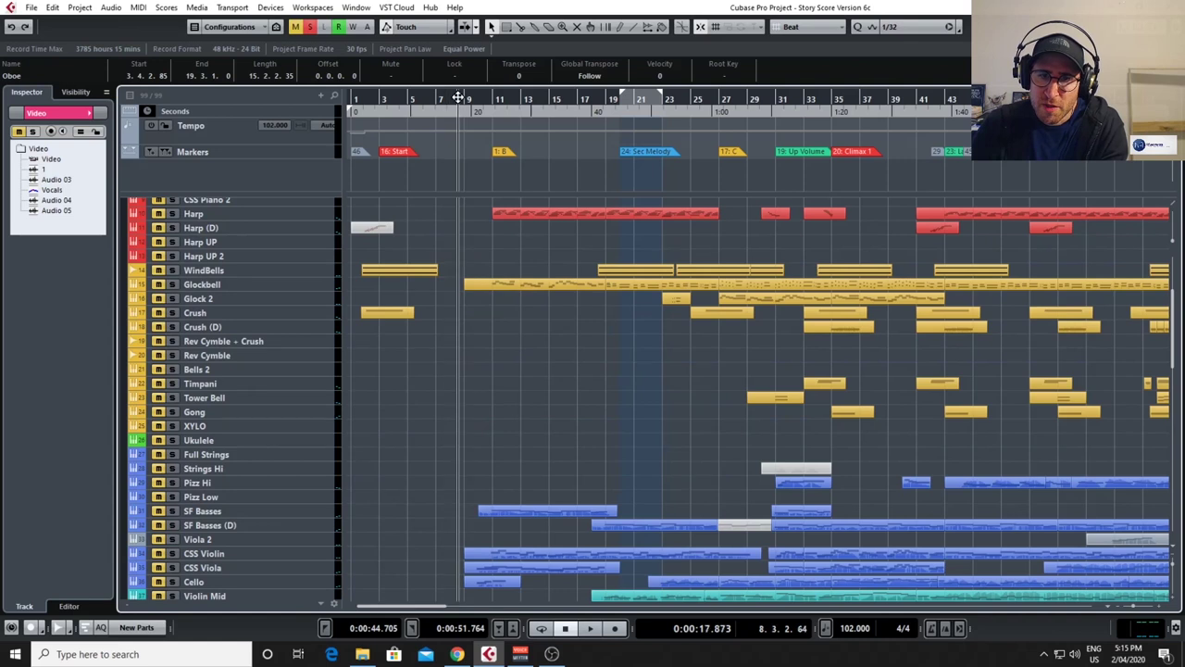
pyautogui.scroll(4, 306, 256)
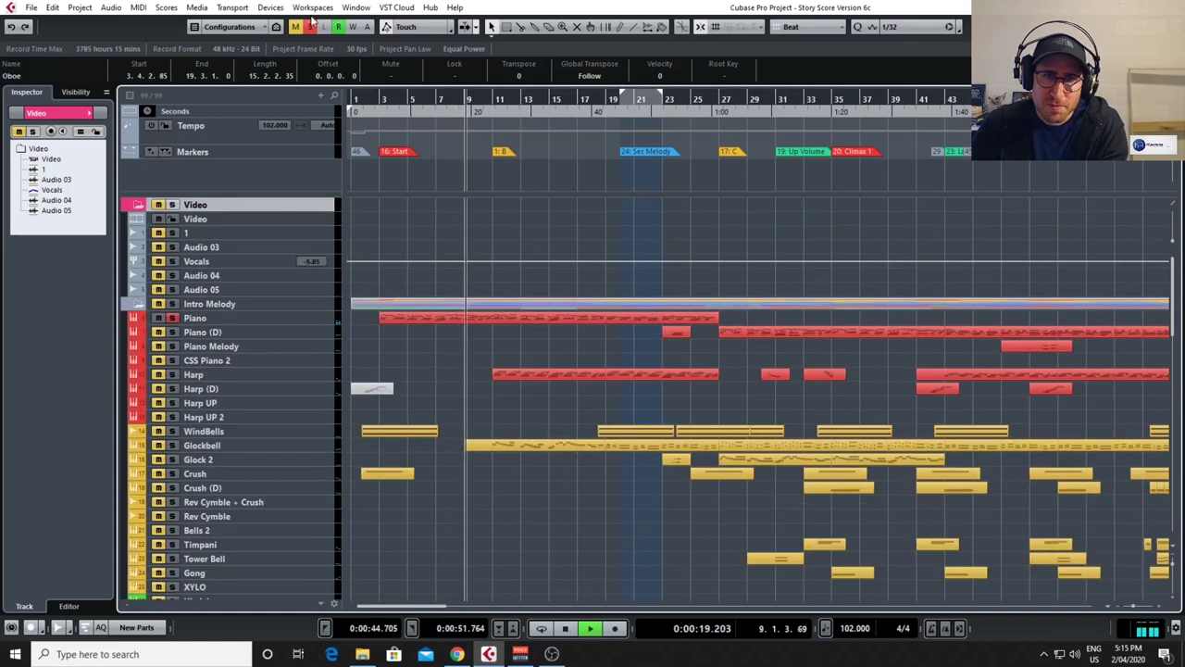
pyautogui.scroll(-6, 579, 295)
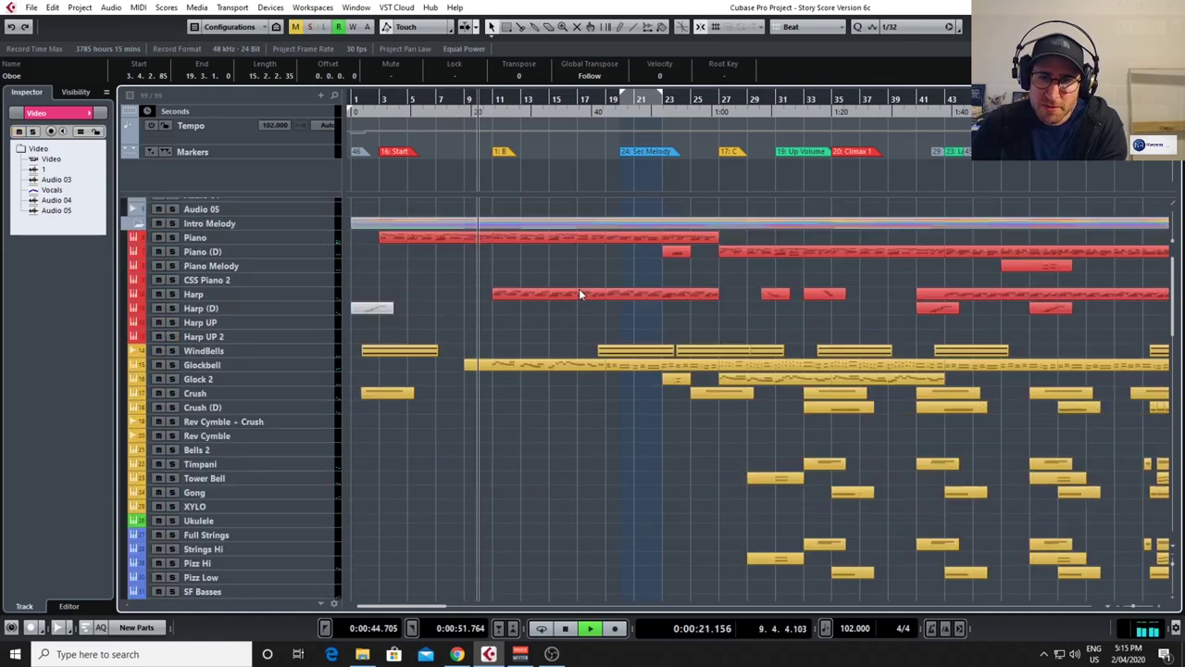
pyautogui.scroll(2, 579, 294)
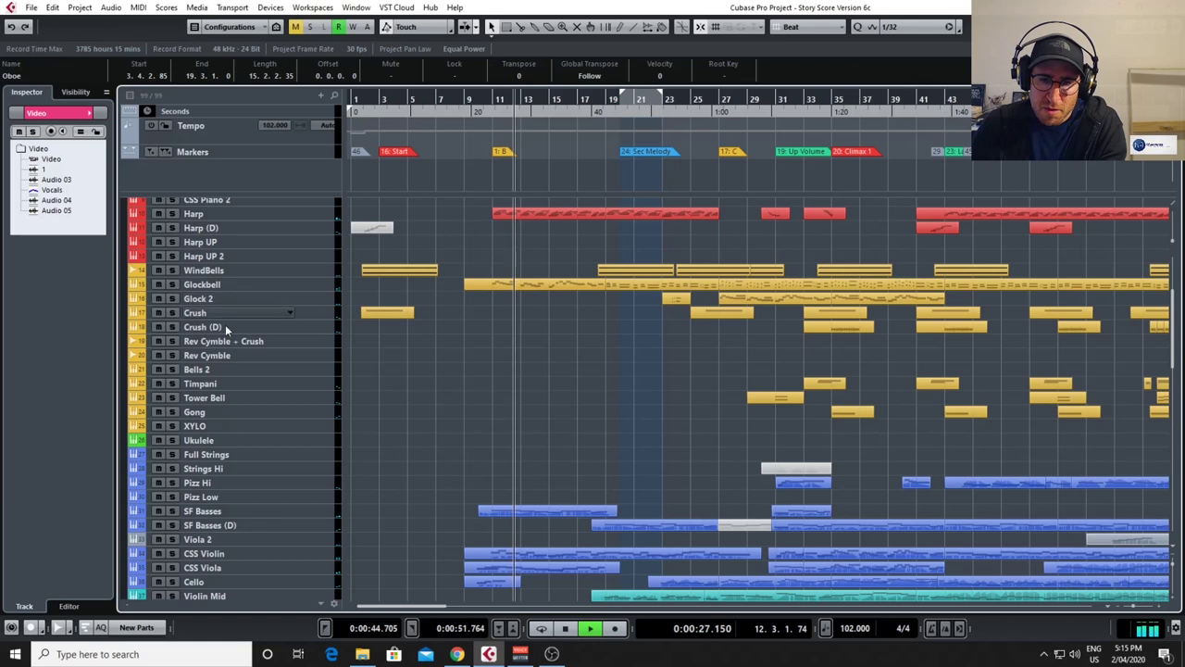
pyautogui.press('space')
# Solo the SF Basses, Viola 2, CSS Violin, CSS Viola and Cello tracks and play them from about bar 8.
pyautogui.scroll(-3, 307, 392)
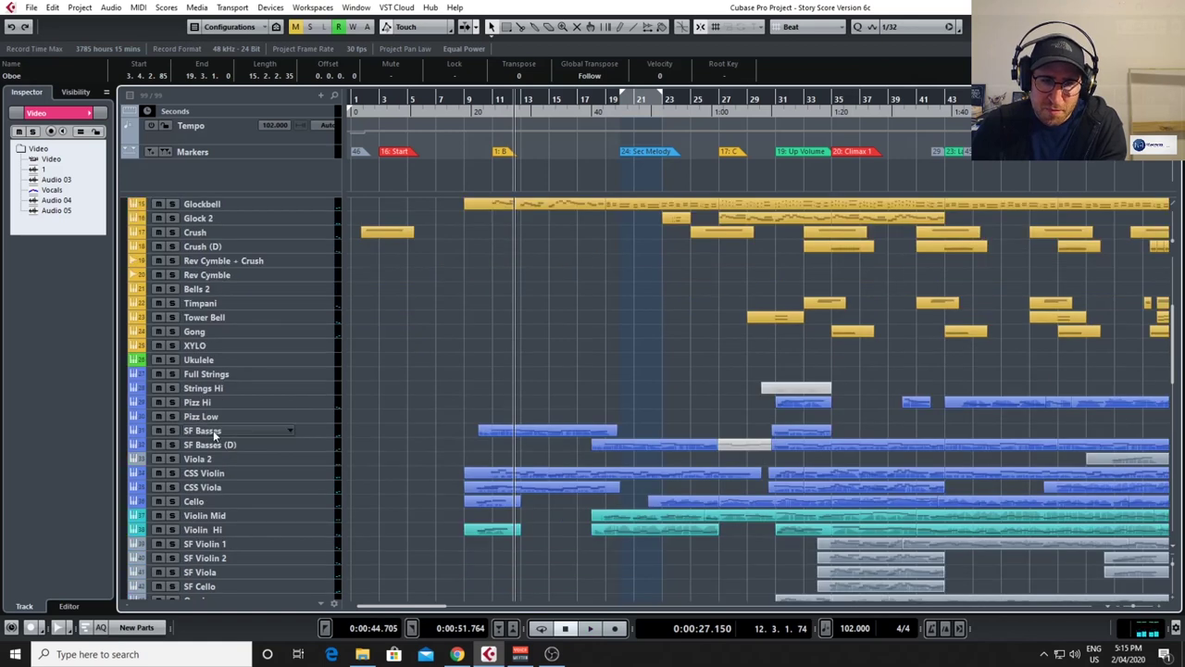
pyautogui.click(171, 431)
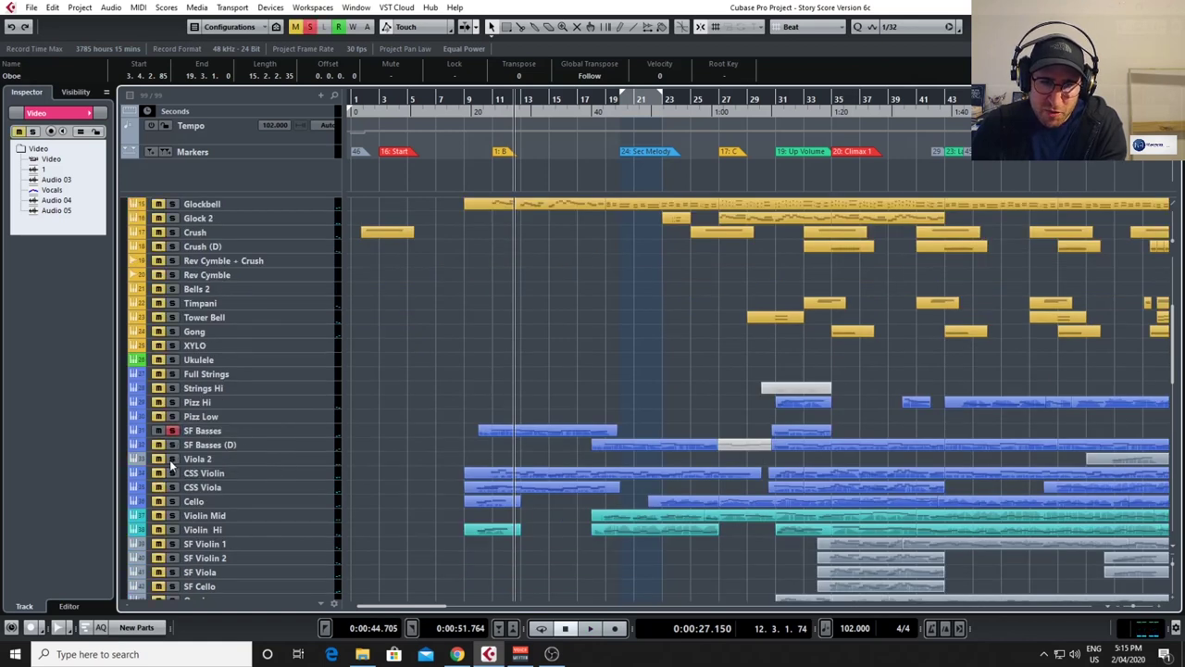
pyautogui.click(174, 500)
pyautogui.doubleClick(456, 101)
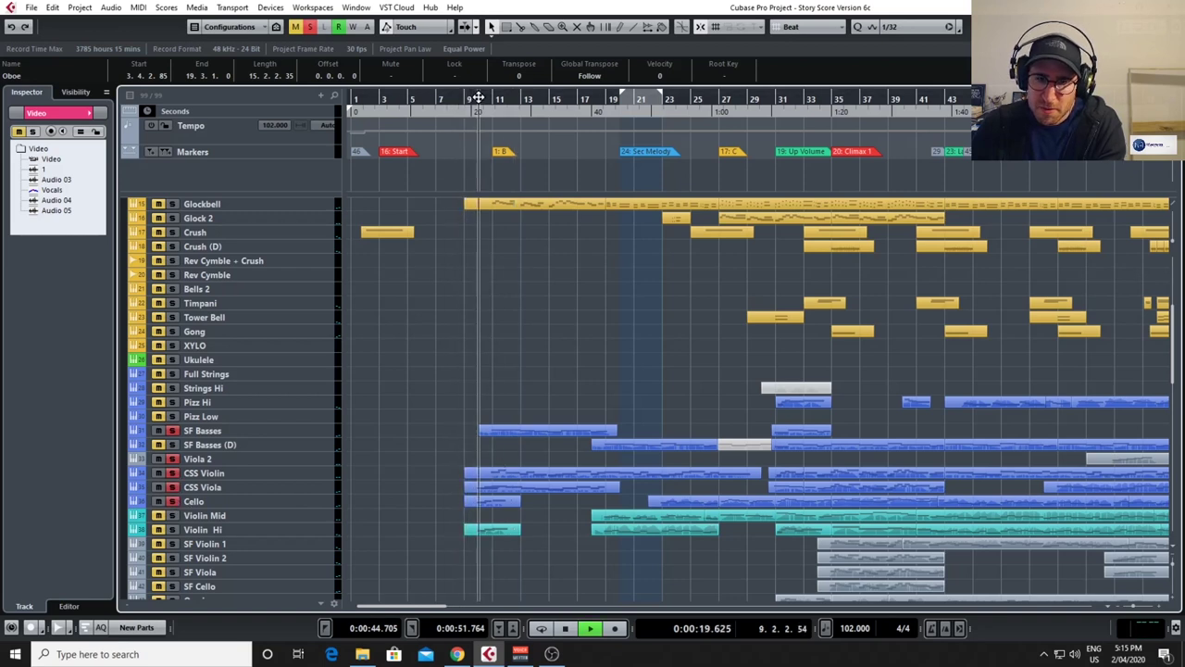
# Open the first SF Basses part in the Key Editor, examine its notes and modulation, and close the editor.
pyautogui.click(529, 433)
pyautogui.doubleClick(529, 432)
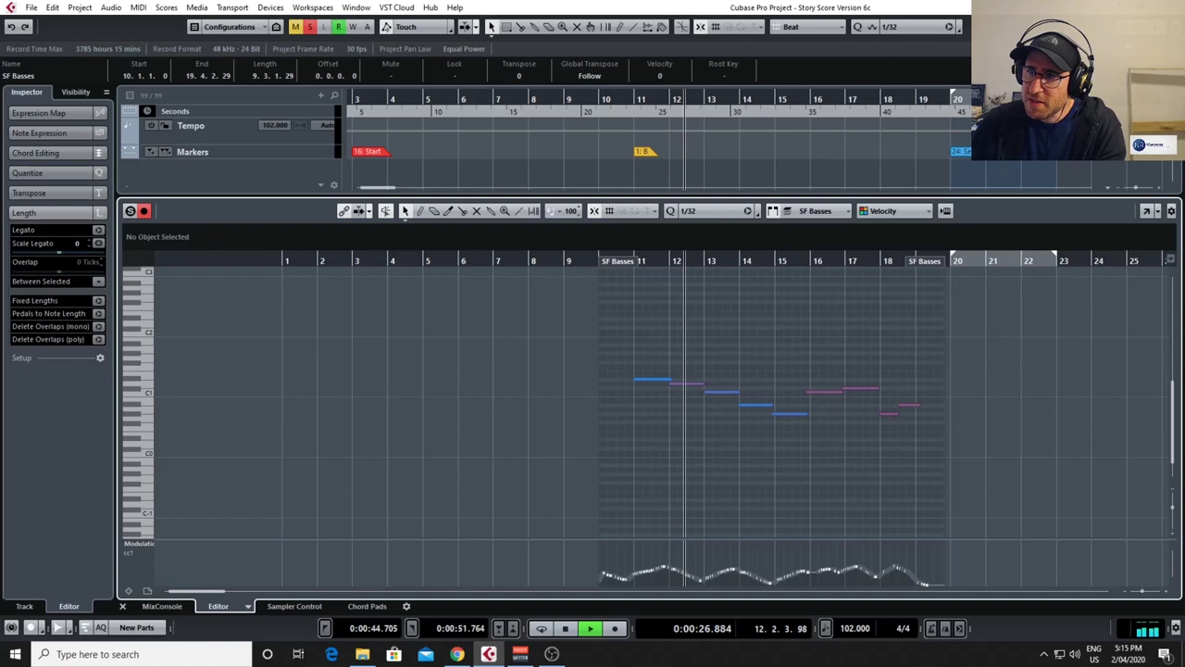
pyautogui.hotkey('ctrl', 'e')
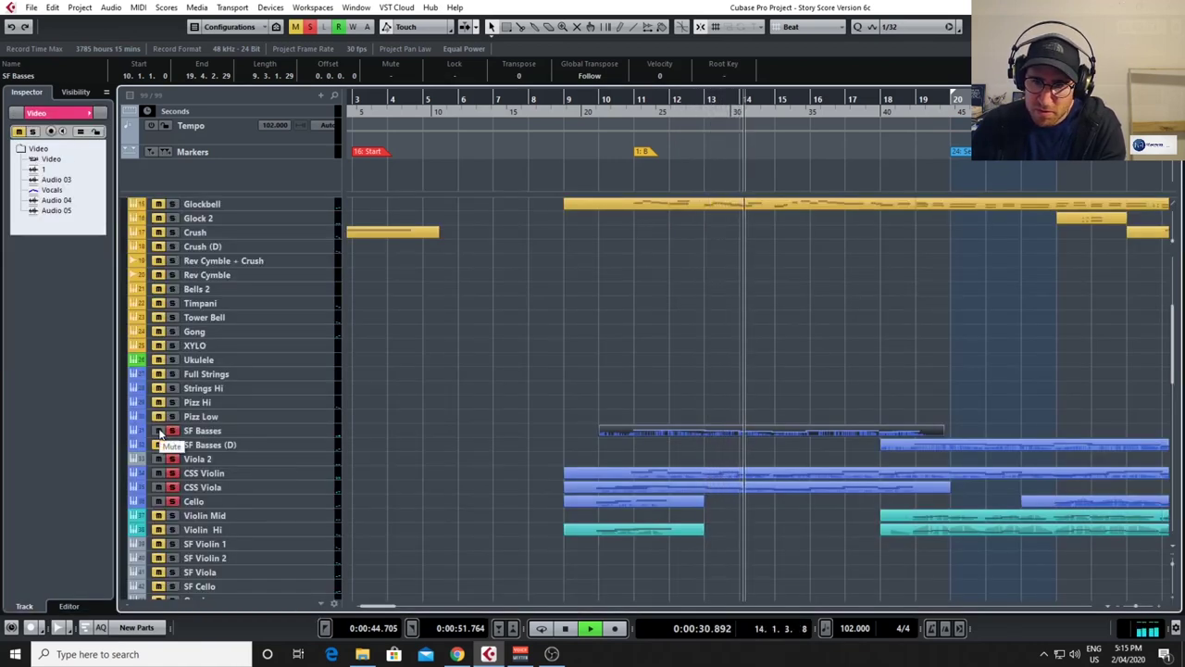
# Unsolo SF Basses, solo Violin Mid and Violin Hi with the other strings, and play from about bar 9.
pyautogui.press('space')
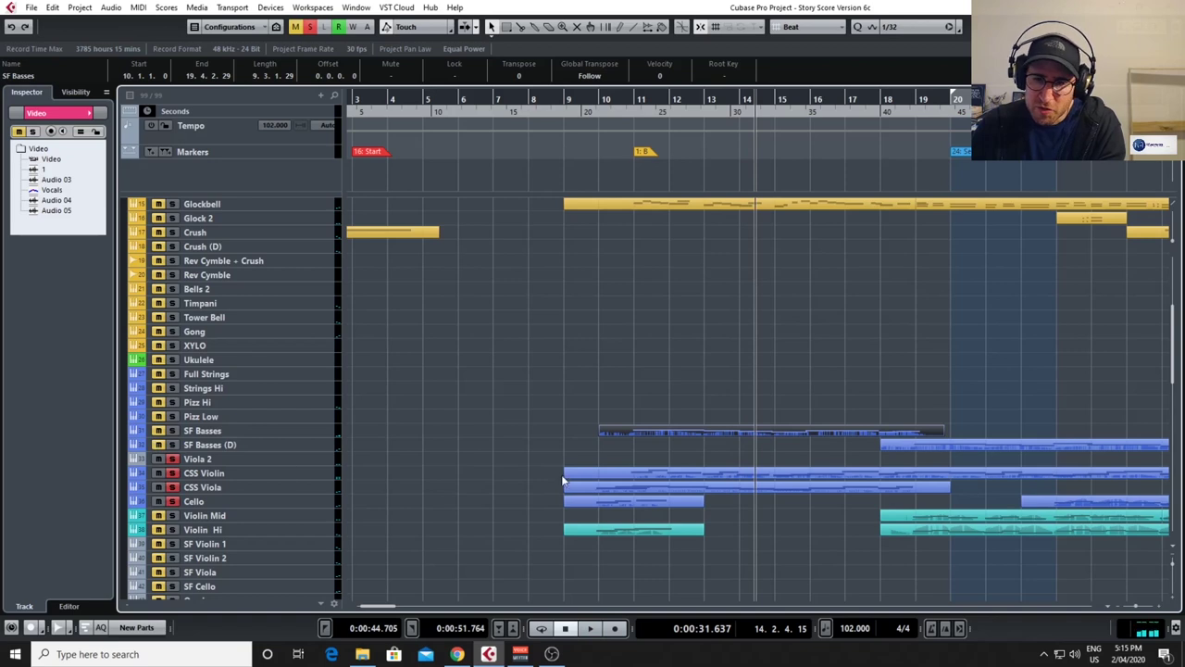
pyautogui.click(578, 98)
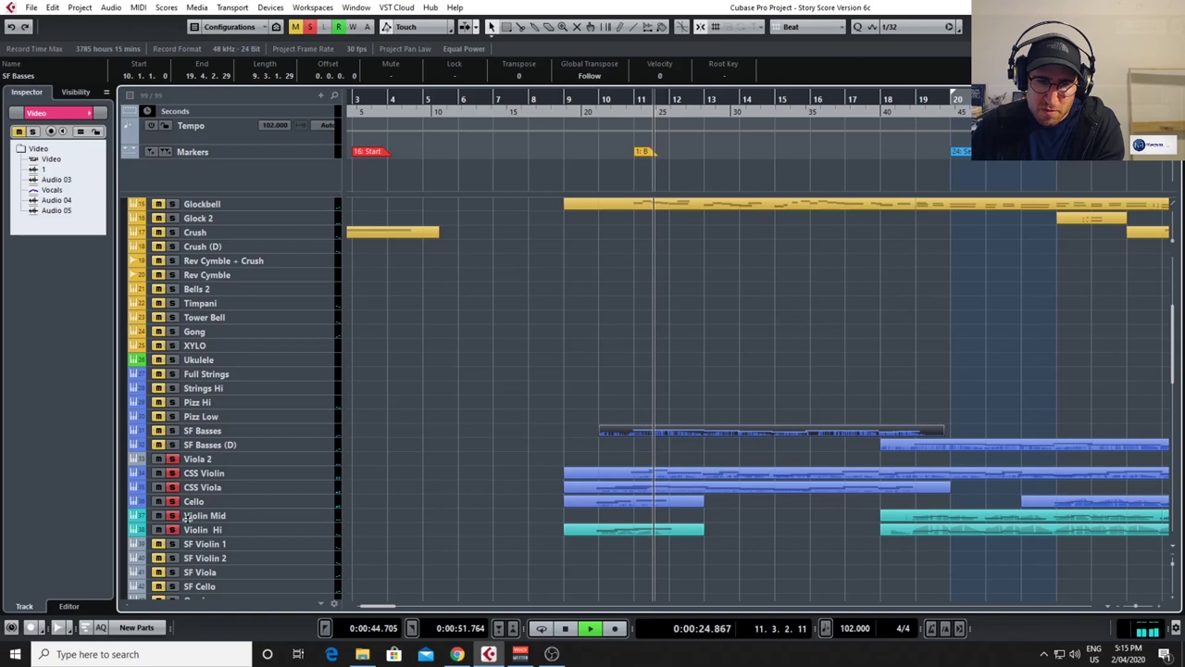
pyautogui.click(581, 113)
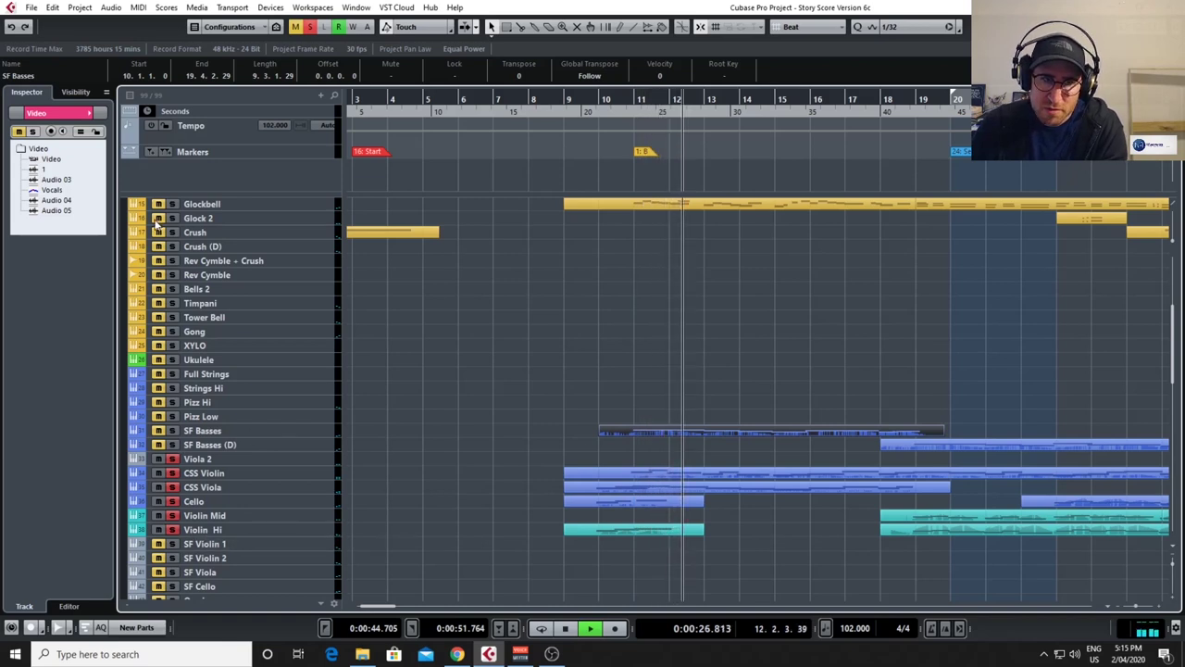
# Add the Glockbell and Harp tracks to the soloed strings during playback and look over the soloed parts.
pyautogui.scroll(4, 303, 316)
pyautogui.scroll(3, 303, 316)
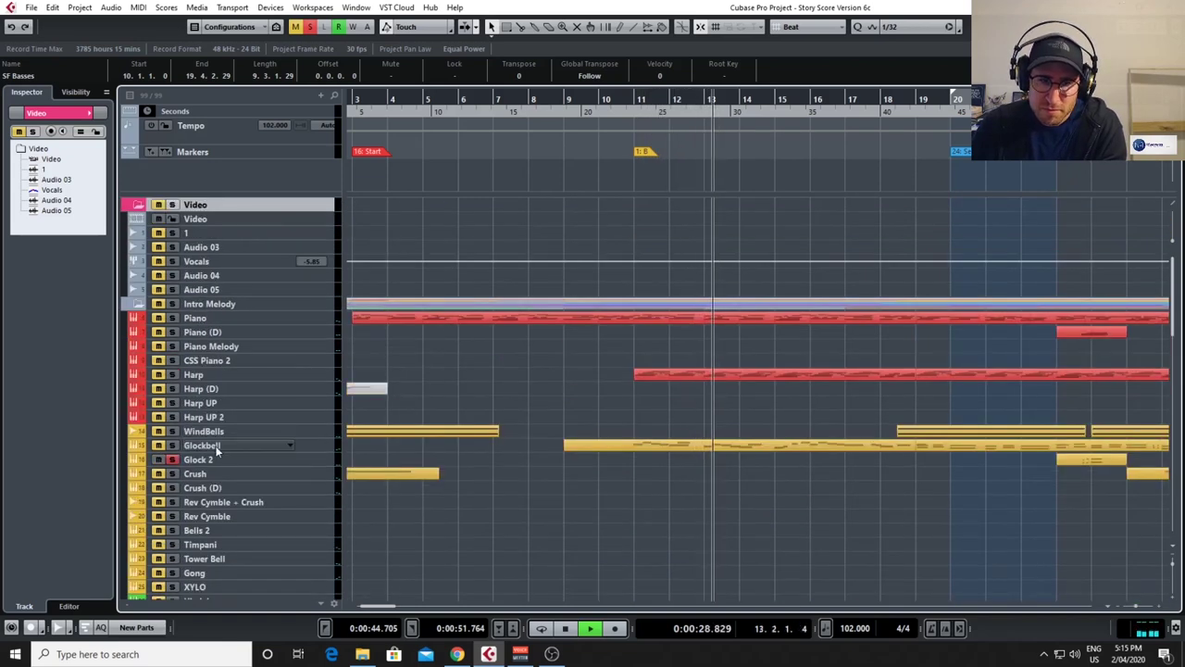
pyautogui.click(170, 445)
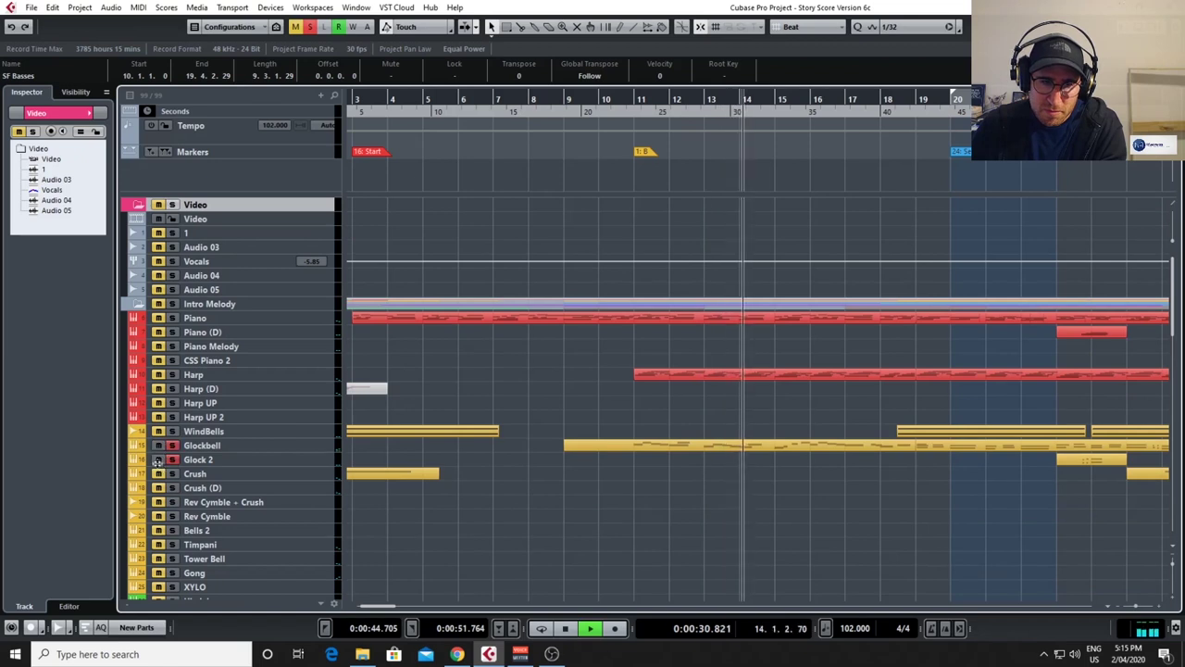
pyautogui.click(172, 374)
pyautogui.scroll(-3, 463, 379)
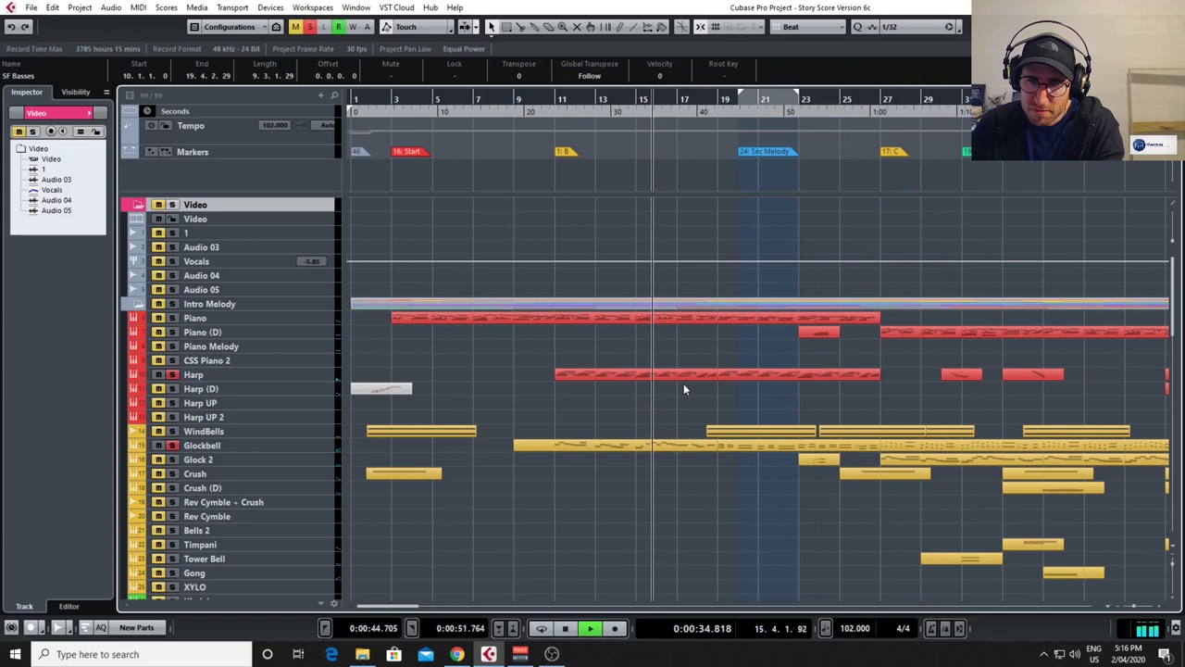
pyautogui.scroll(-3, 751, 380)
pyautogui.scroll(-5, 751, 383)
pyautogui.scroll(3, 751, 382)
pyautogui.scroll(-3, 751, 382)
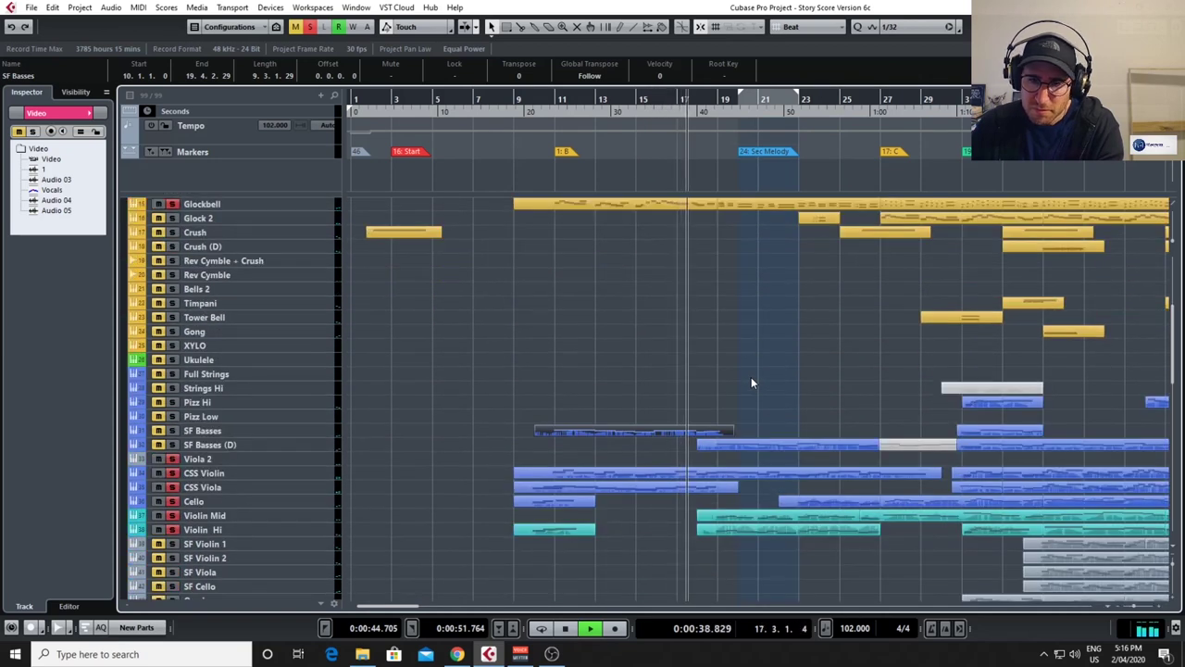
pyautogui.scroll(6, 751, 382)
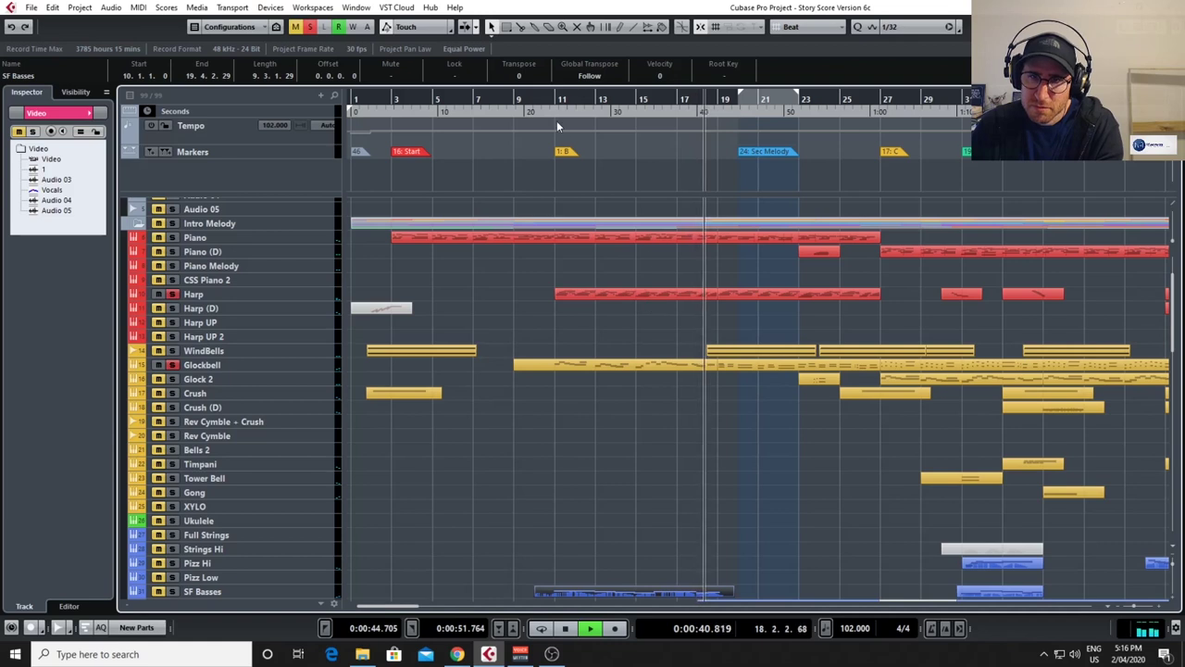
# Add the Clarinet, Flute and Basson tracks to the solo and play from about bar 9.
pyautogui.scroll(-12, 590, 348)
pyautogui.scroll(3, 590, 348)
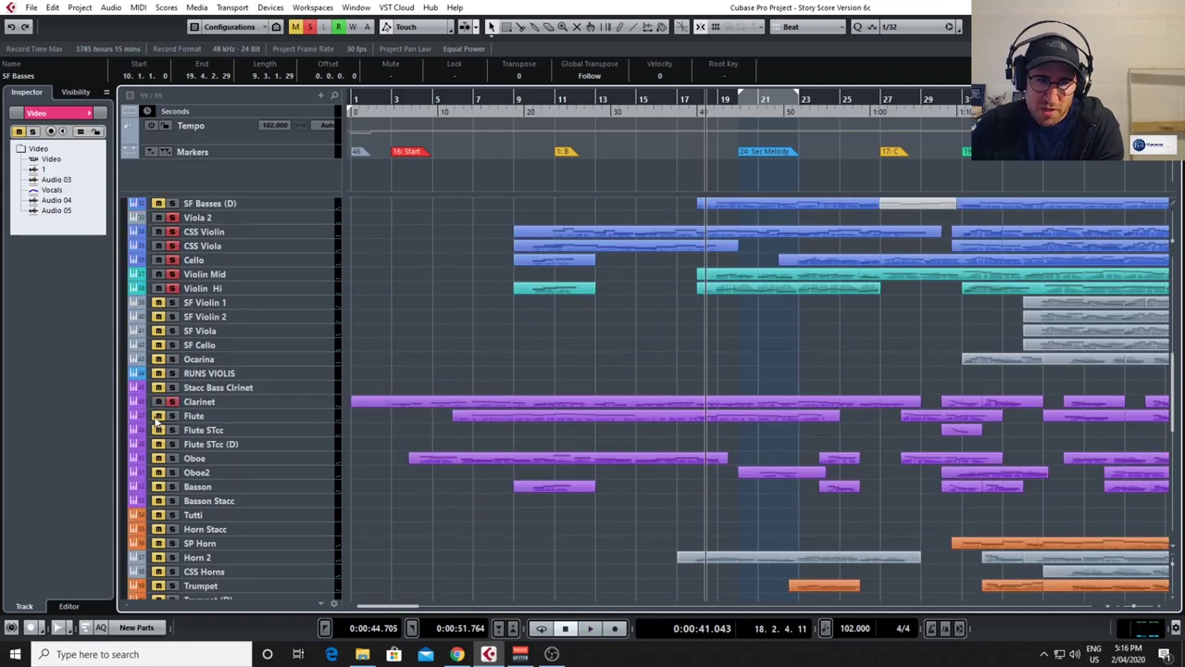
pyautogui.click(518, 99)
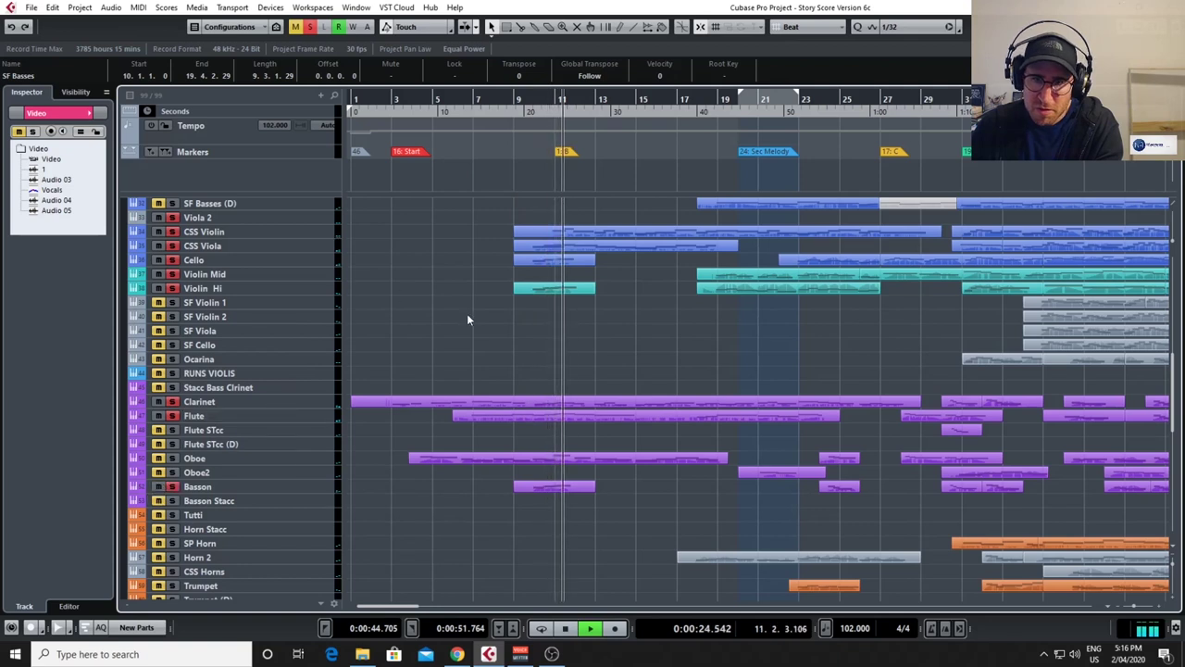
pyautogui.scroll(3, 467, 313)
pyautogui.scroll(-3, 467, 320)
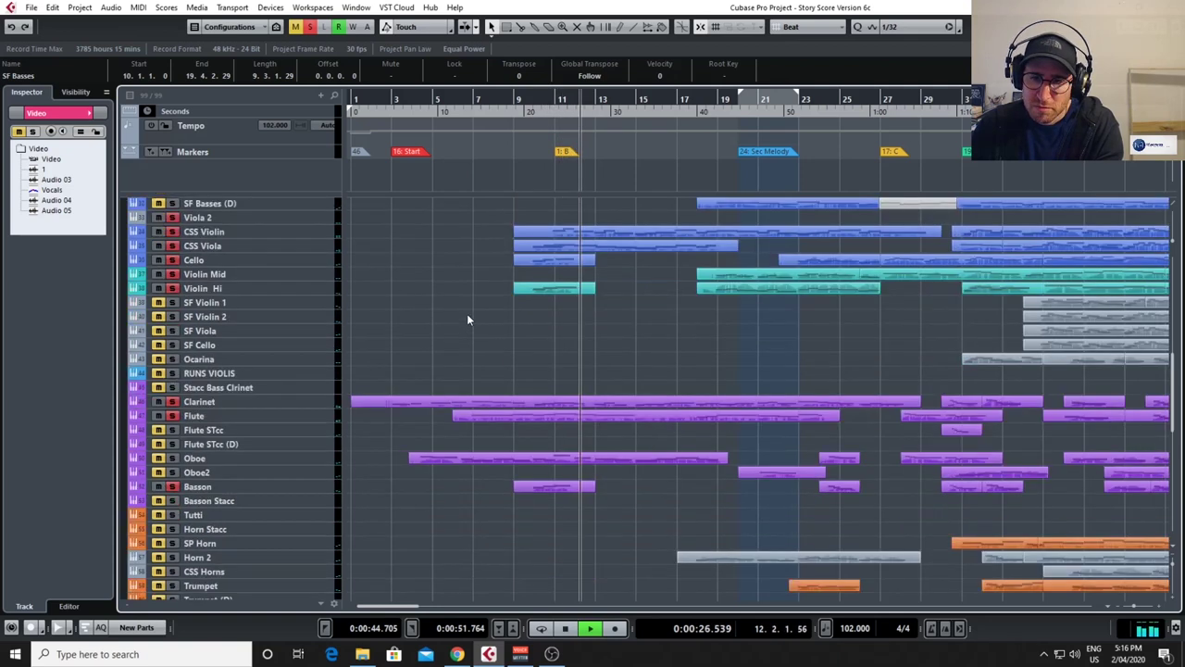
# Solo the Choir, Choir 2, Vandaria and Studio Sopran tracks as well and play from about bar 8.
pyautogui.scroll(-3, 466, 319)
pyautogui.scroll(-8, 466, 313)
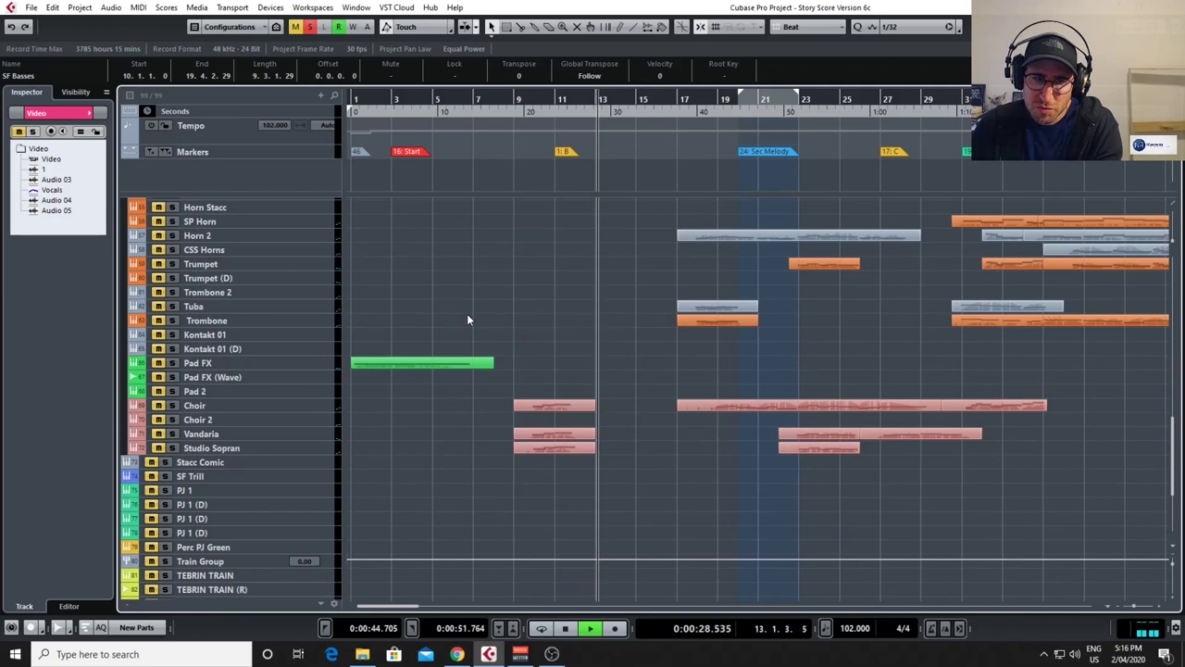
pyautogui.click(172, 407)
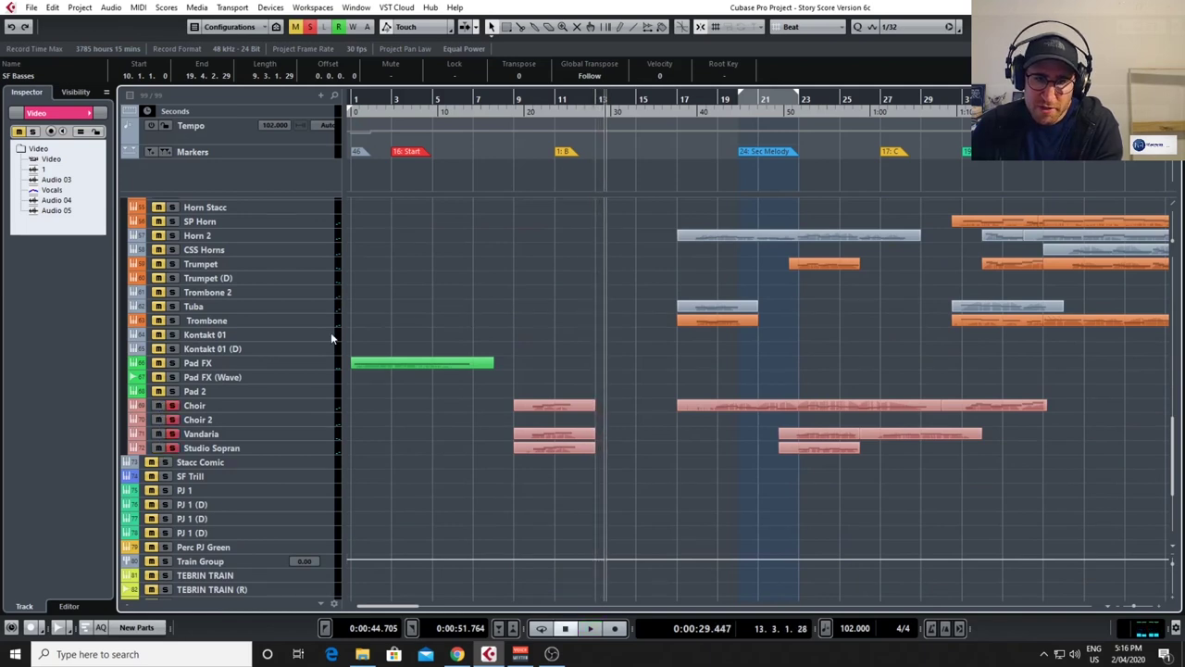
pyautogui.click(498, 98)
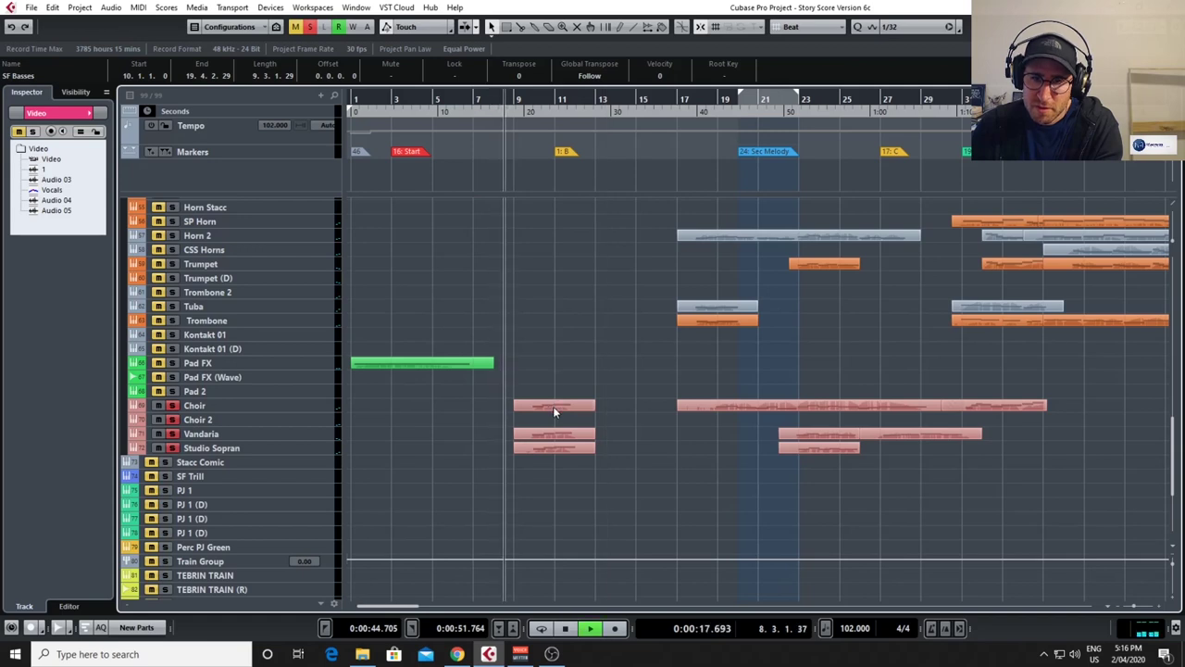
# Open the first Choir part in the Key Editor, examine its notes, close the editor and stop playback.
pyautogui.doubleClick(552, 405)
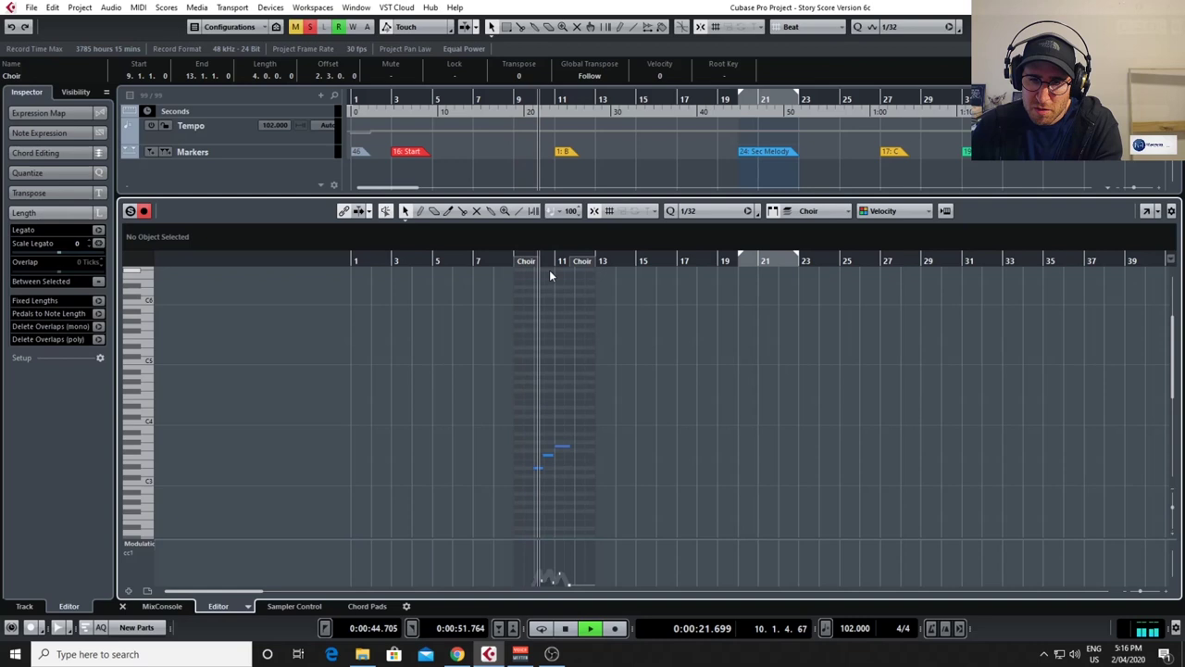
pyautogui.hotkey('ctrl', 'alt', 'e')
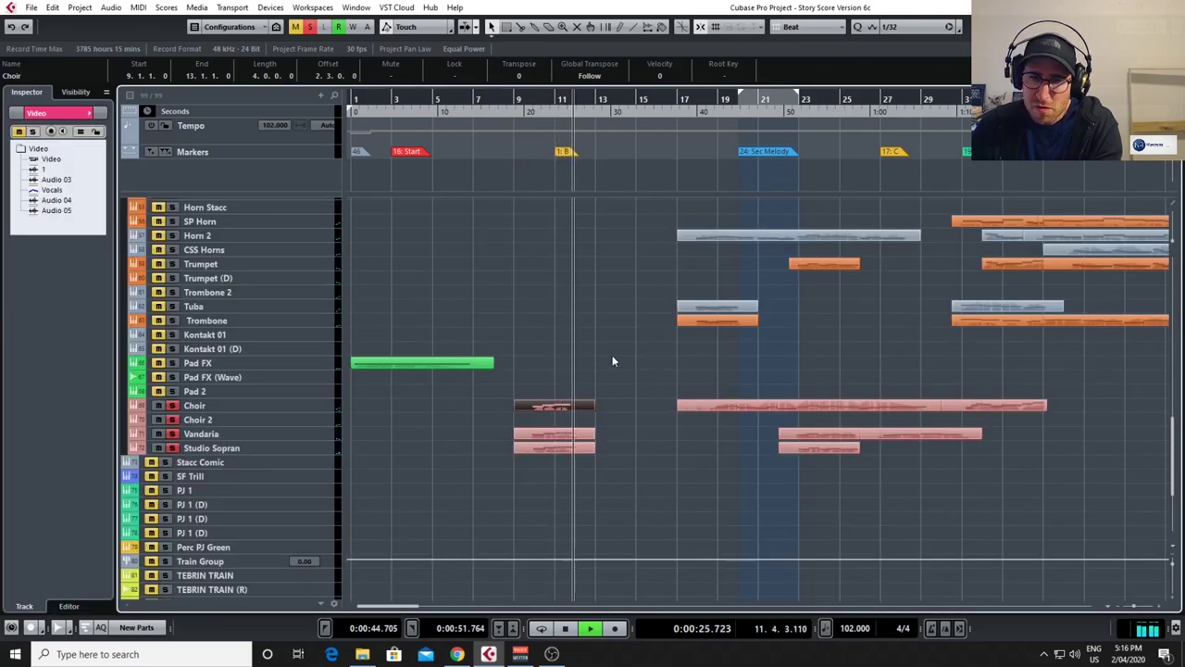
pyautogui.press('space')
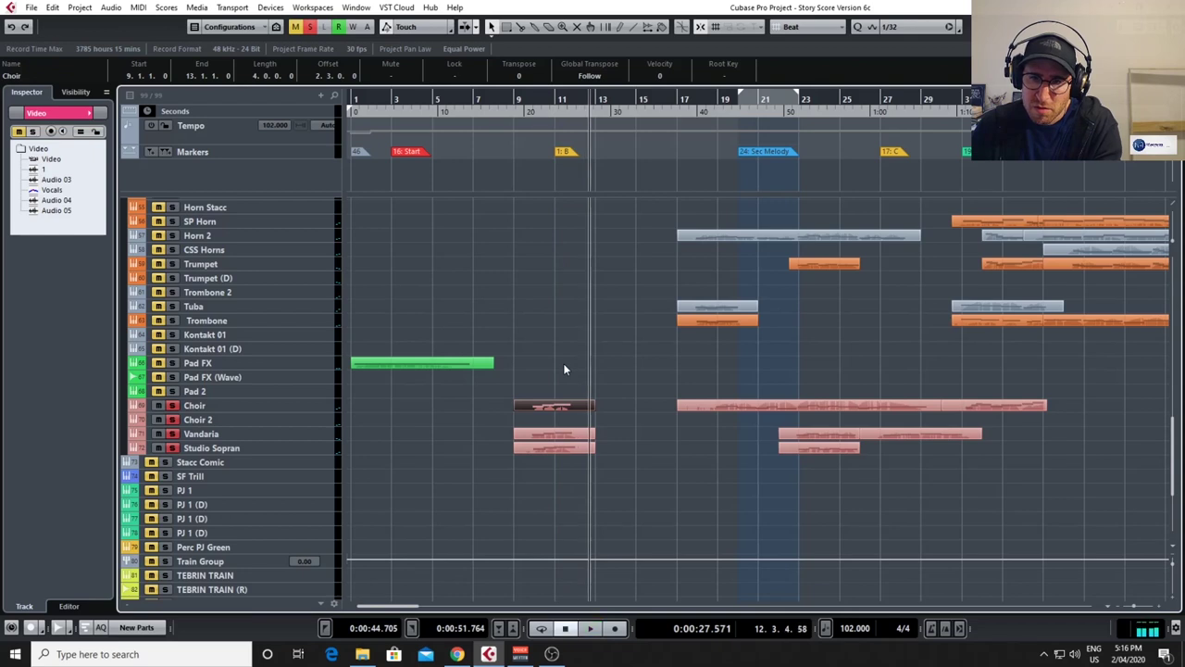
# Clear all solos, solo only Choir, Choir 2, Vandaria and Studio Sopran, and play them from about bar 10.
pyautogui.scroll(20, 563, 369)
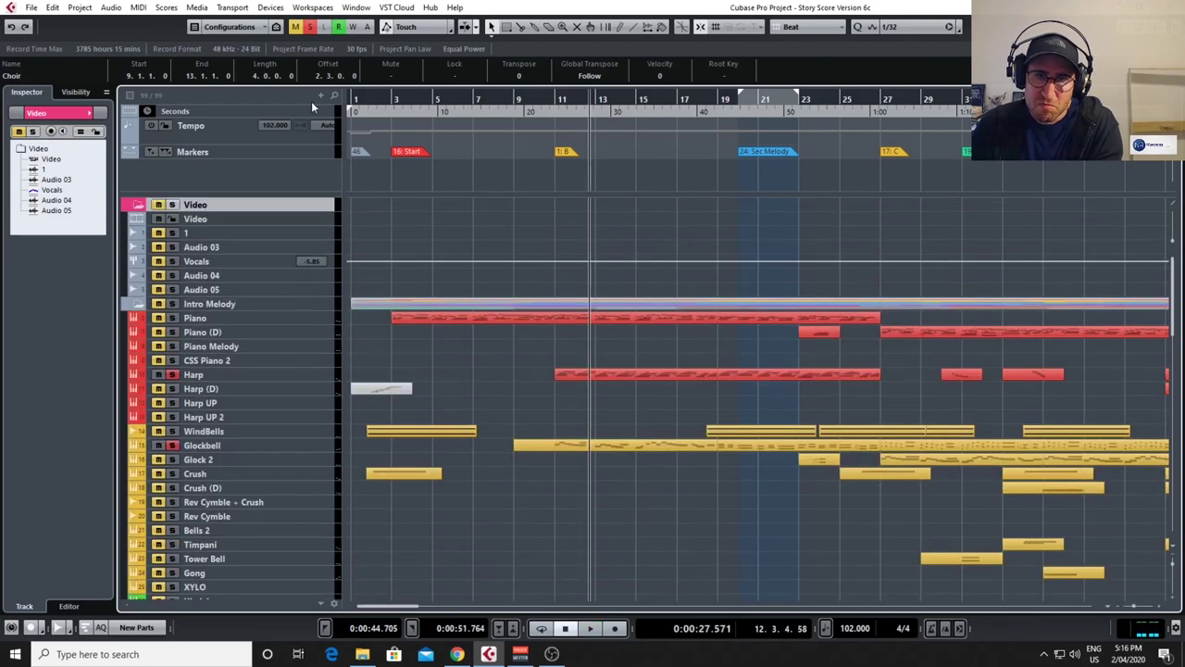
pyautogui.scroll(-20, 414, 341)
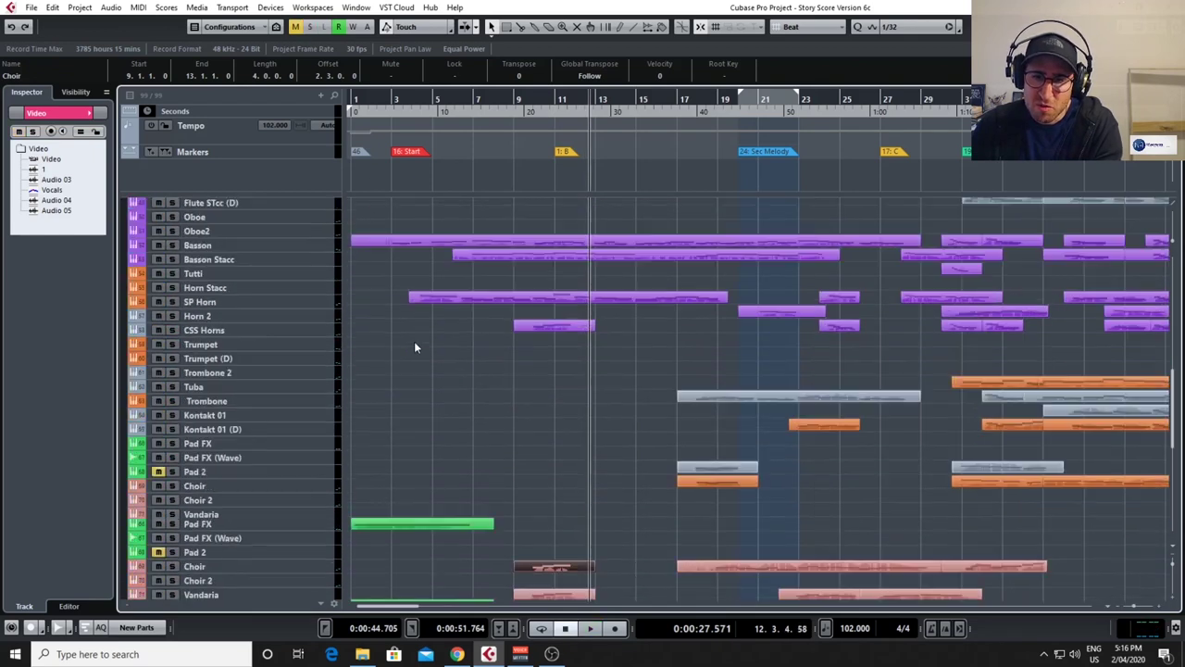
pyautogui.click(173, 405)
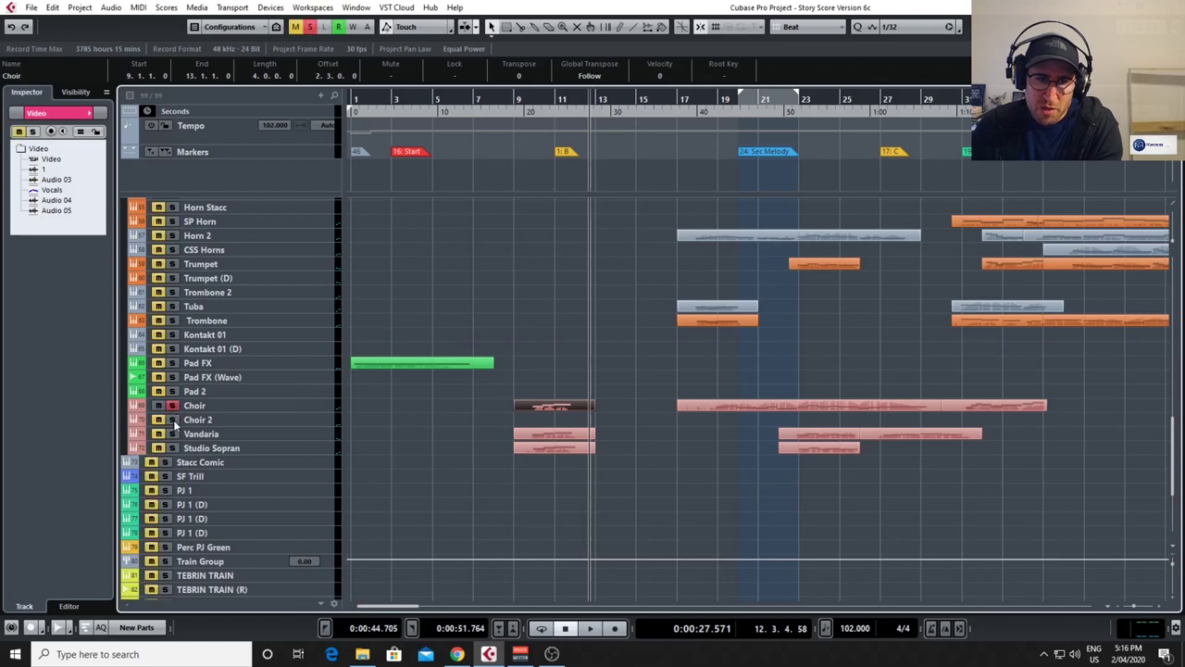
pyautogui.moveTo(533, 102); pyautogui.dragTo(541, 123)
pyautogui.press('space')
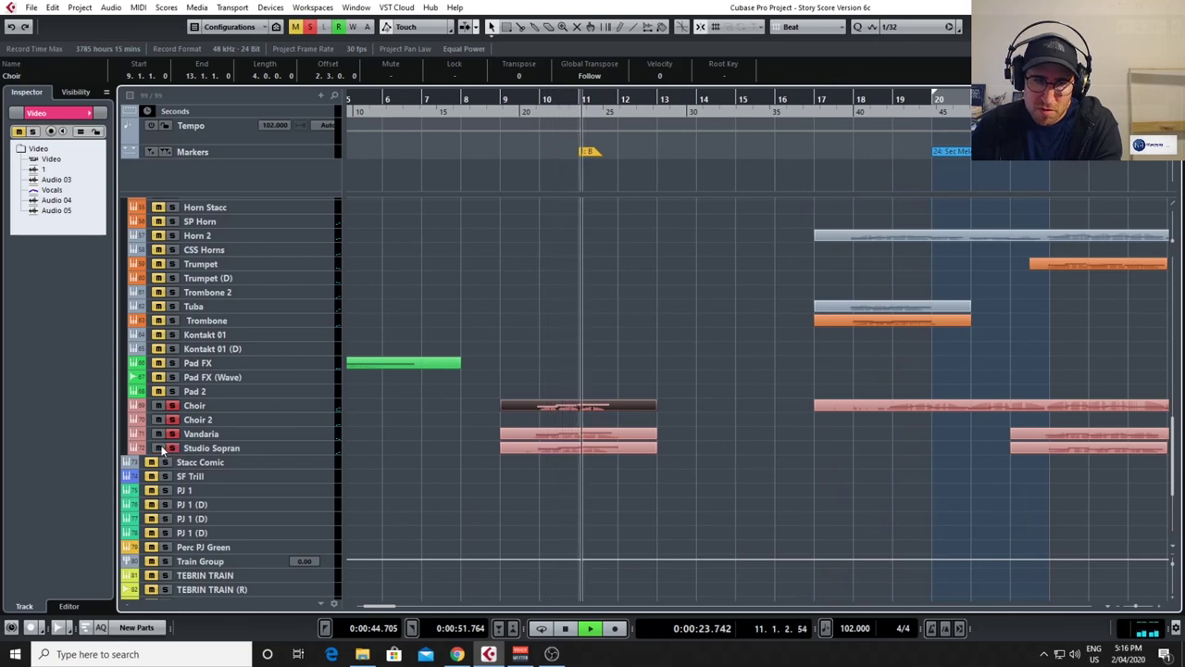
pyautogui.click(533, 100)
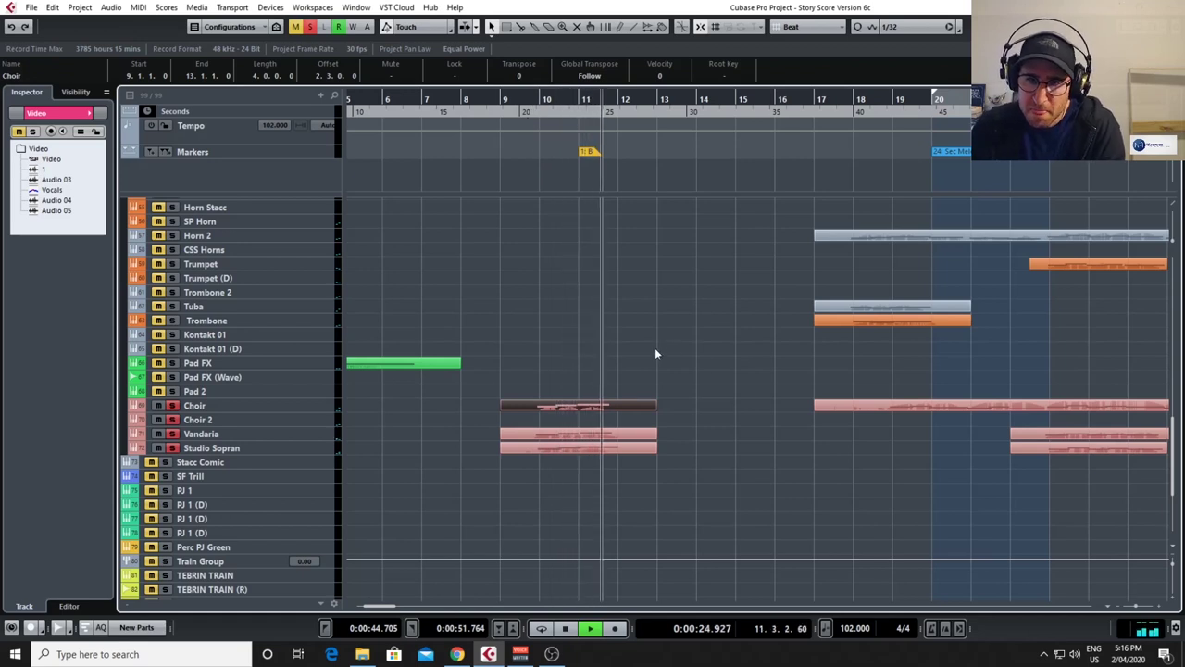
pyautogui.press('space')
pyautogui.scroll(15, 652, 351)
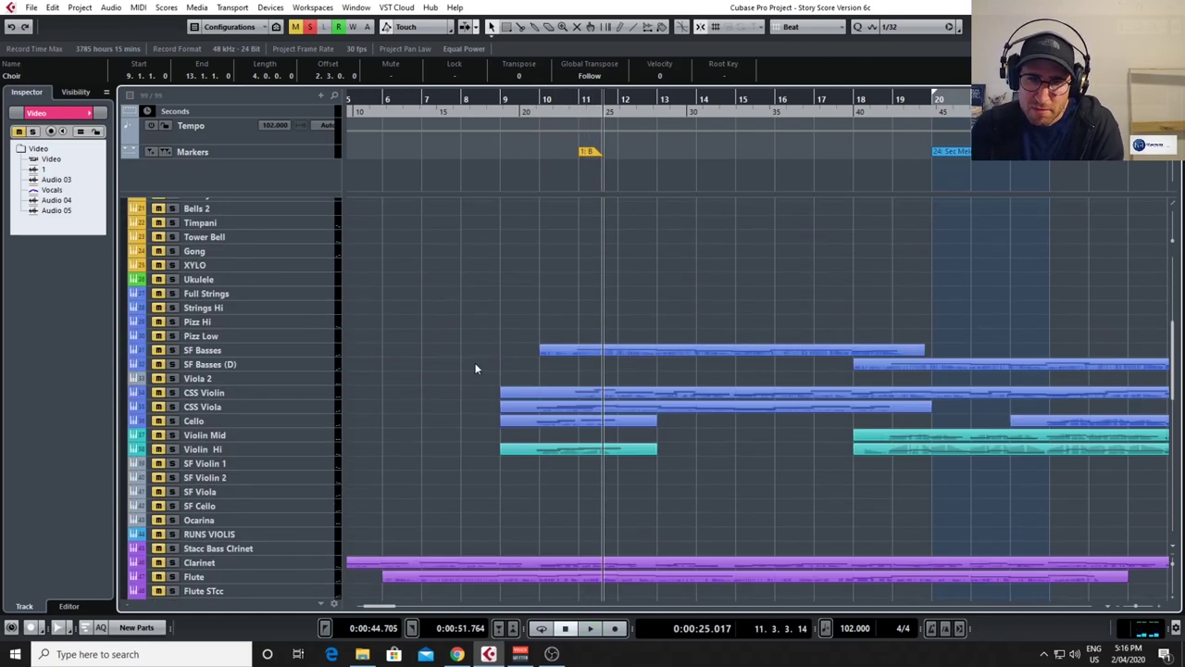
# Add the Clarinet, Flute, Oboe and Basson woodwind tracks to the soloed choirs and play from about bar 9.
pyautogui.scroll(-15, 500, 367)
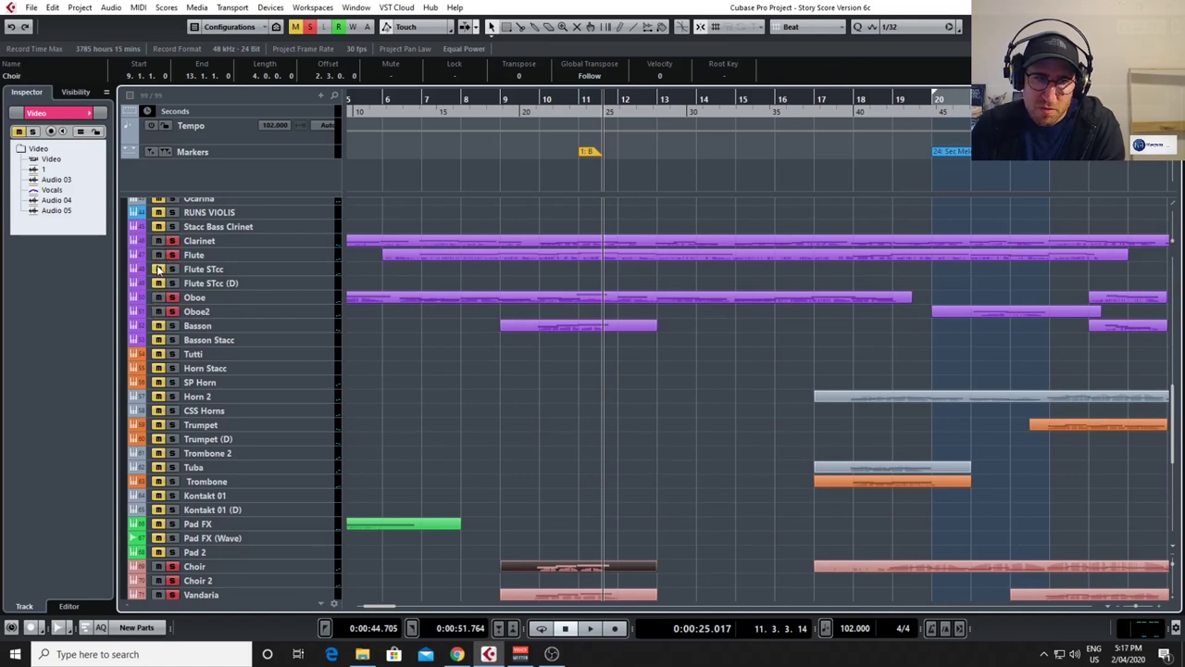
pyautogui.click(512, 99)
pyautogui.press('space')
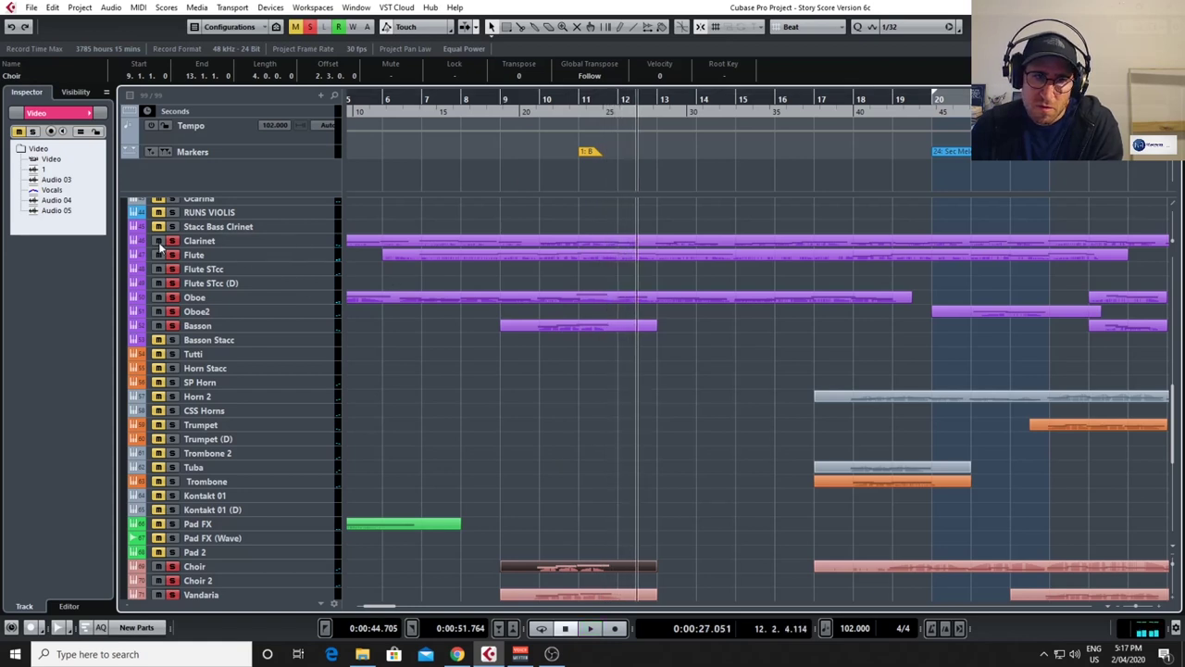
# Clear all solos, mute Clarinet and Flute, play from about bar 9 and check the Flute part's notes in the Key Editor.
pyautogui.click(309, 26)
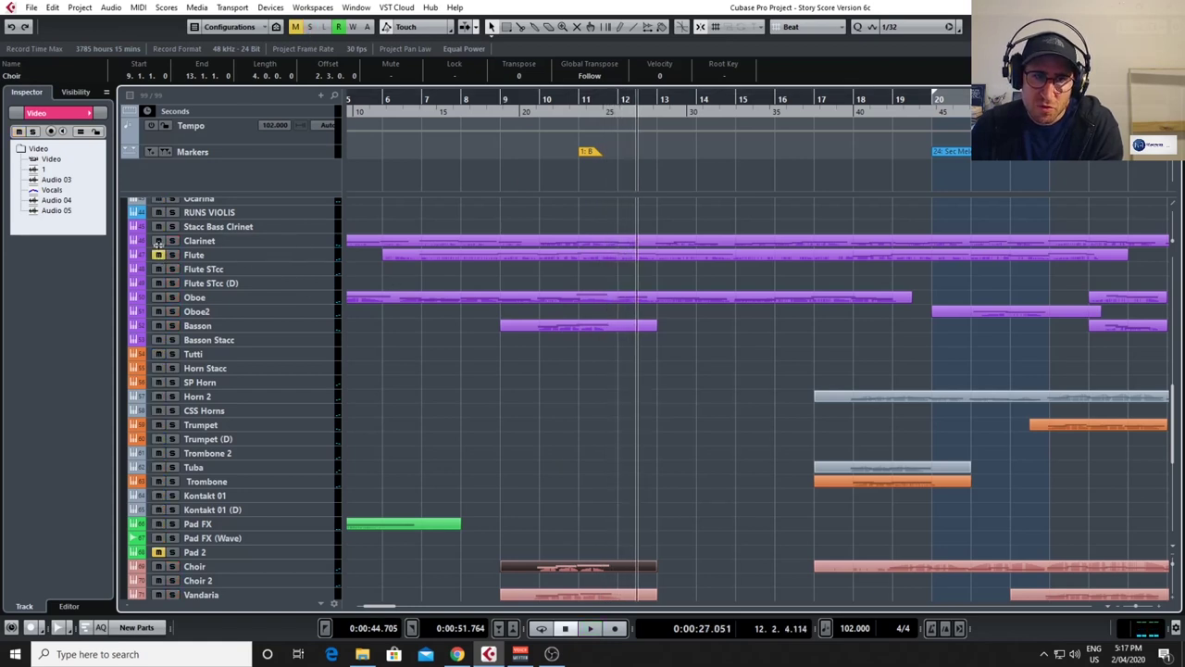
pyautogui.doubleClick(528, 100)
pyautogui.doubleClick(591, 255)
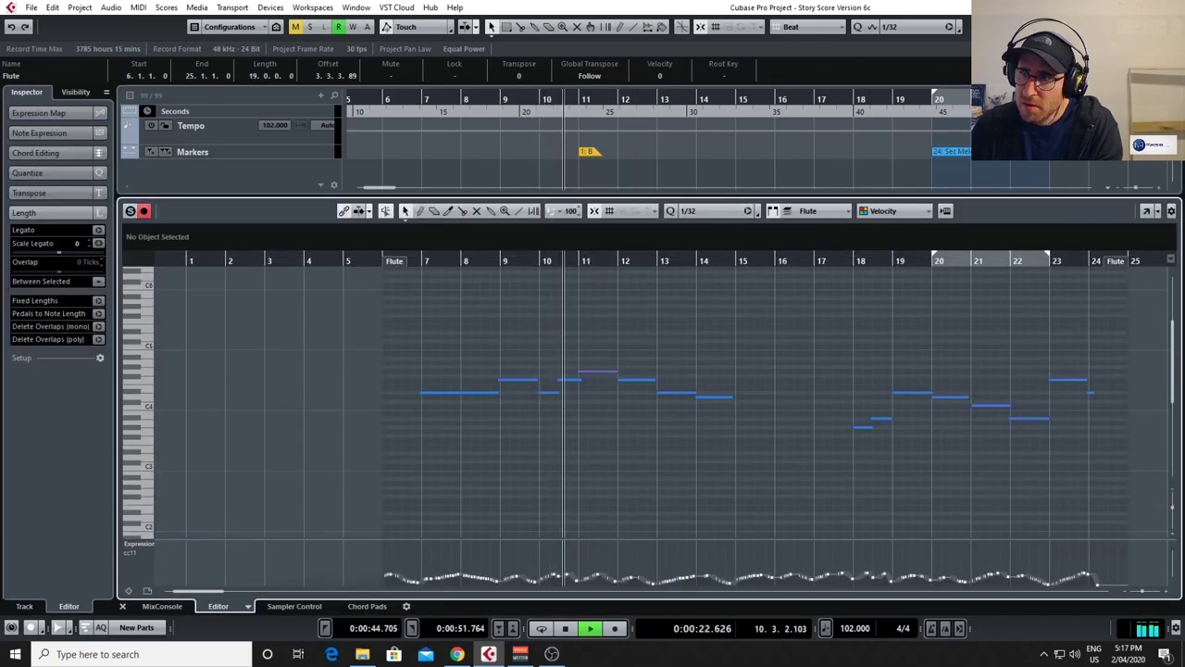
pyautogui.hotkey('ctrl', 'e')
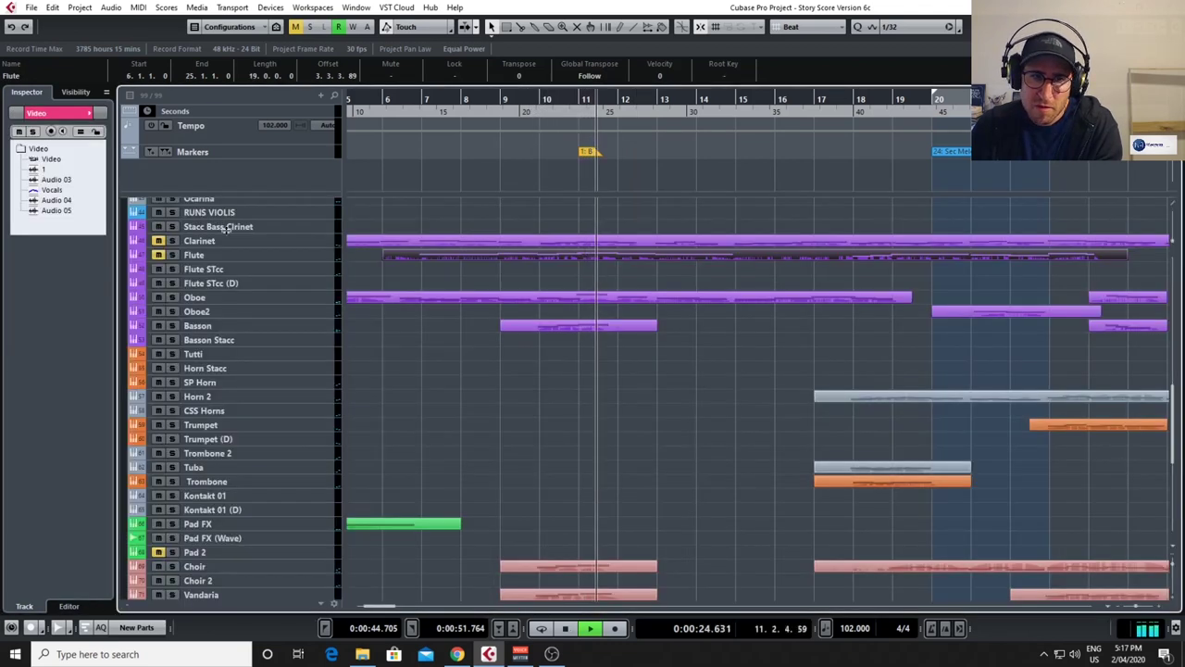
# Solo only Clarinet and Flute, play from about bar 9 and examine the Flute part in the Key Editor before closing it.
pyautogui.click(512, 100)
pyautogui.doubleClick(551, 260)
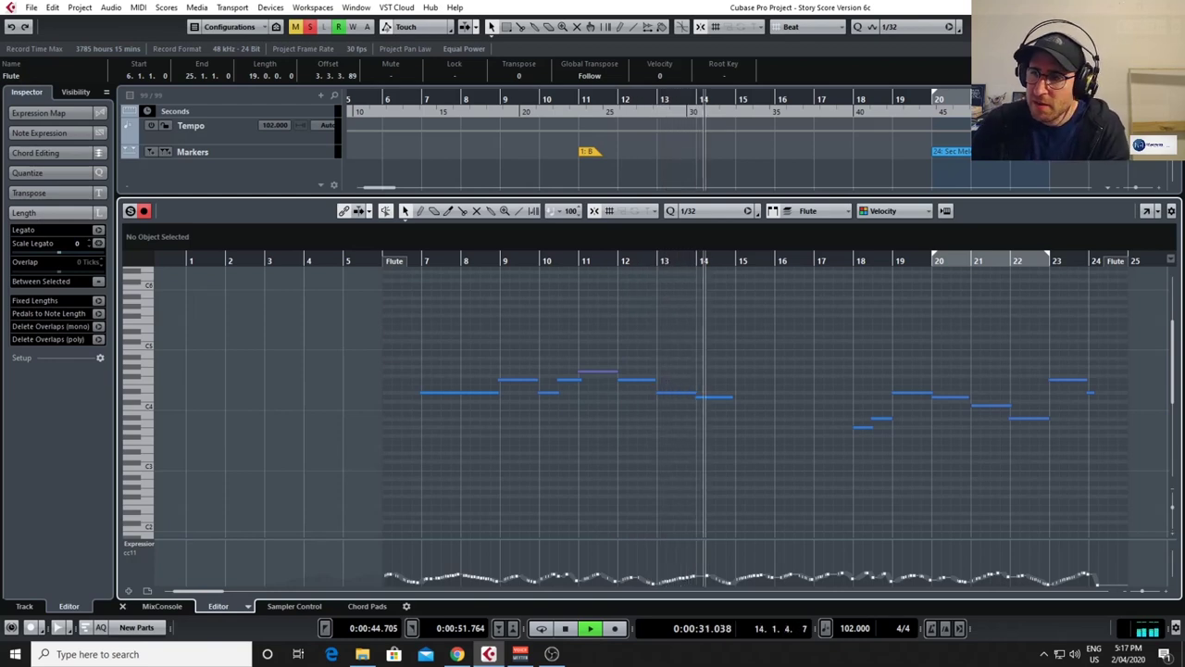
pyautogui.hotkey('ctrl', 'alt', 'e')
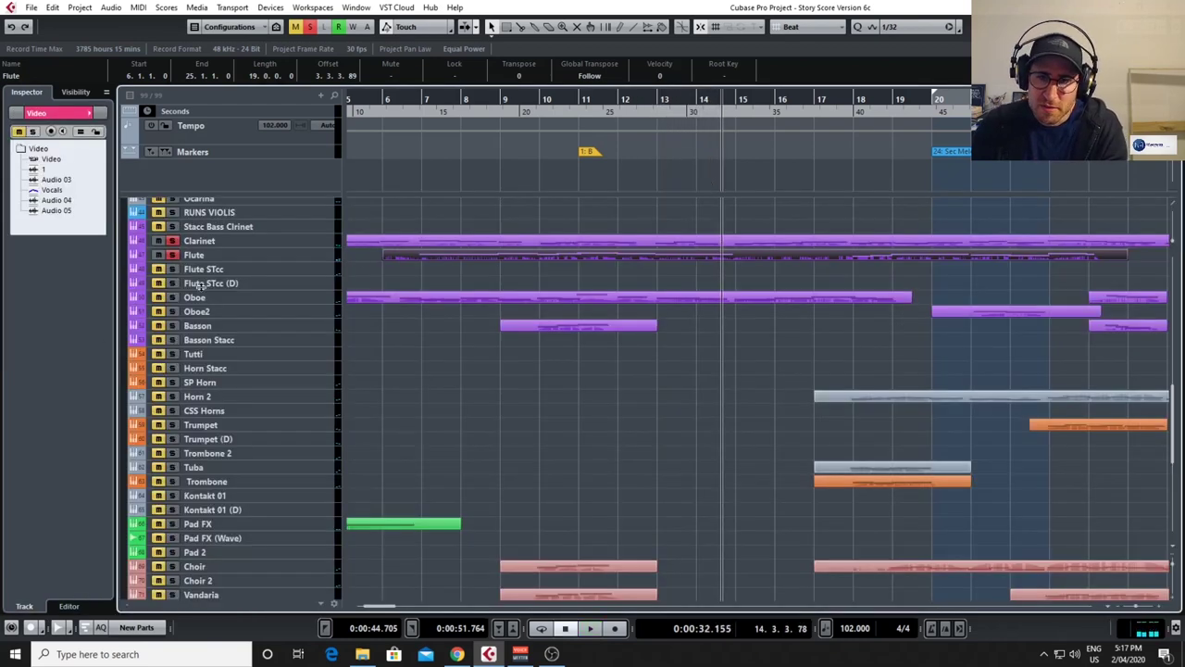
# Add the Oboe track to the solo, play from about bar 9 and examine the Oboe part's notes in the Key Editor.
pyautogui.click(544, 112)
pyautogui.click(530, 99)
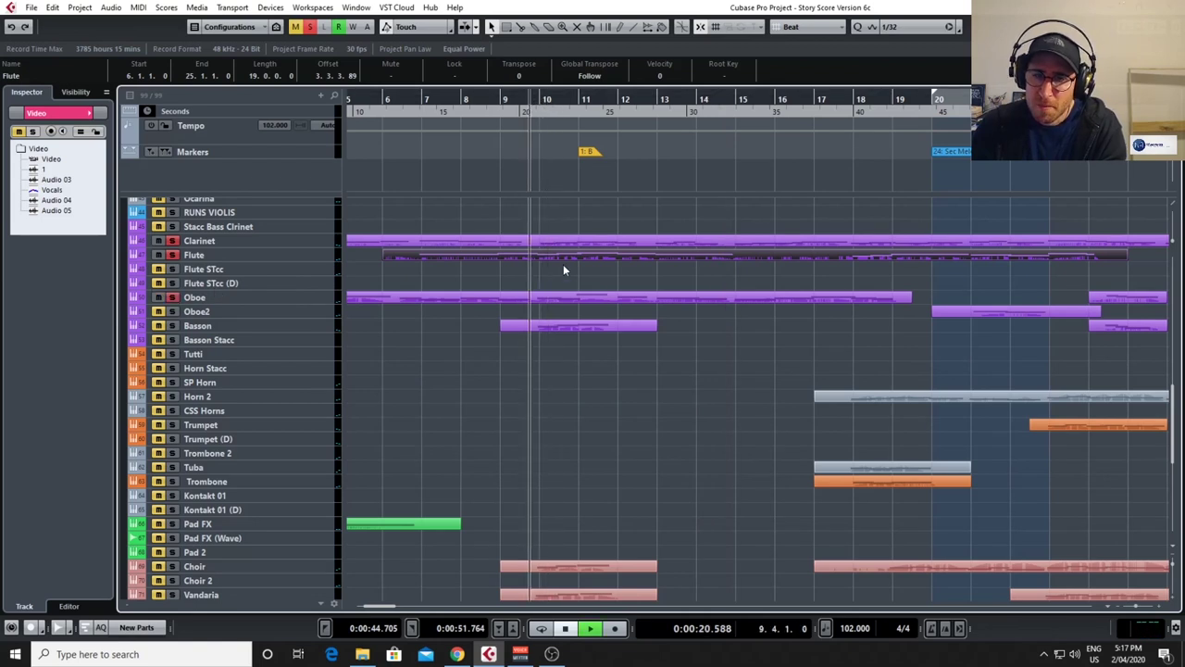
pyautogui.doubleClick(564, 296)
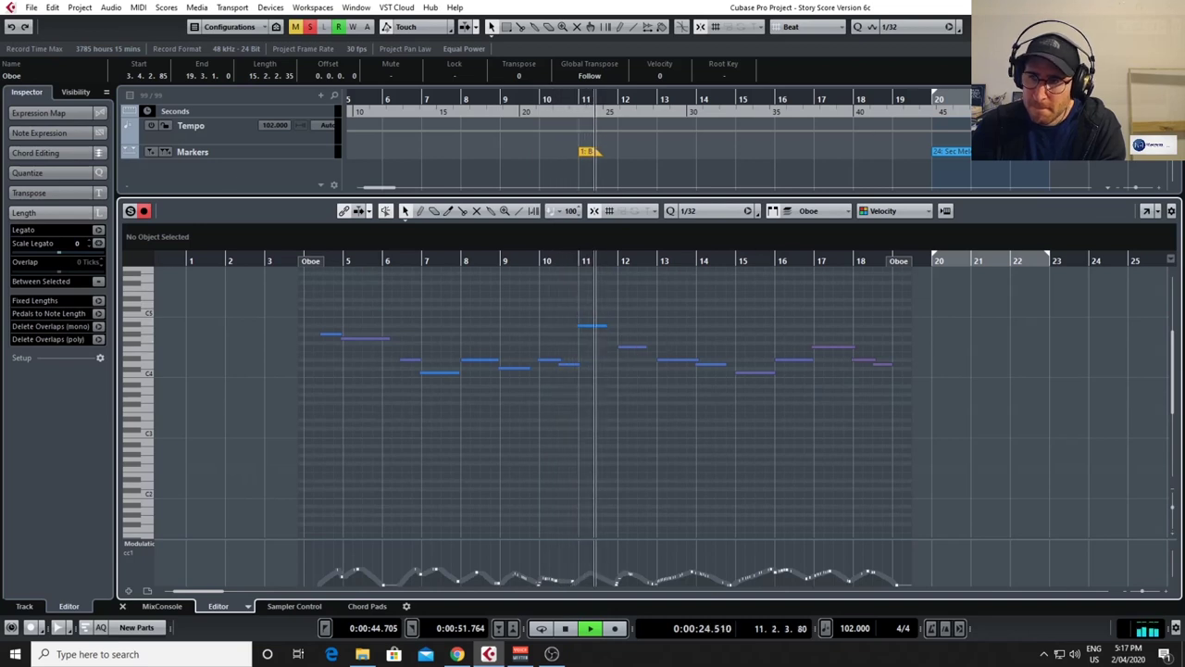
pyautogui.hotkey('ctrl', 'e')
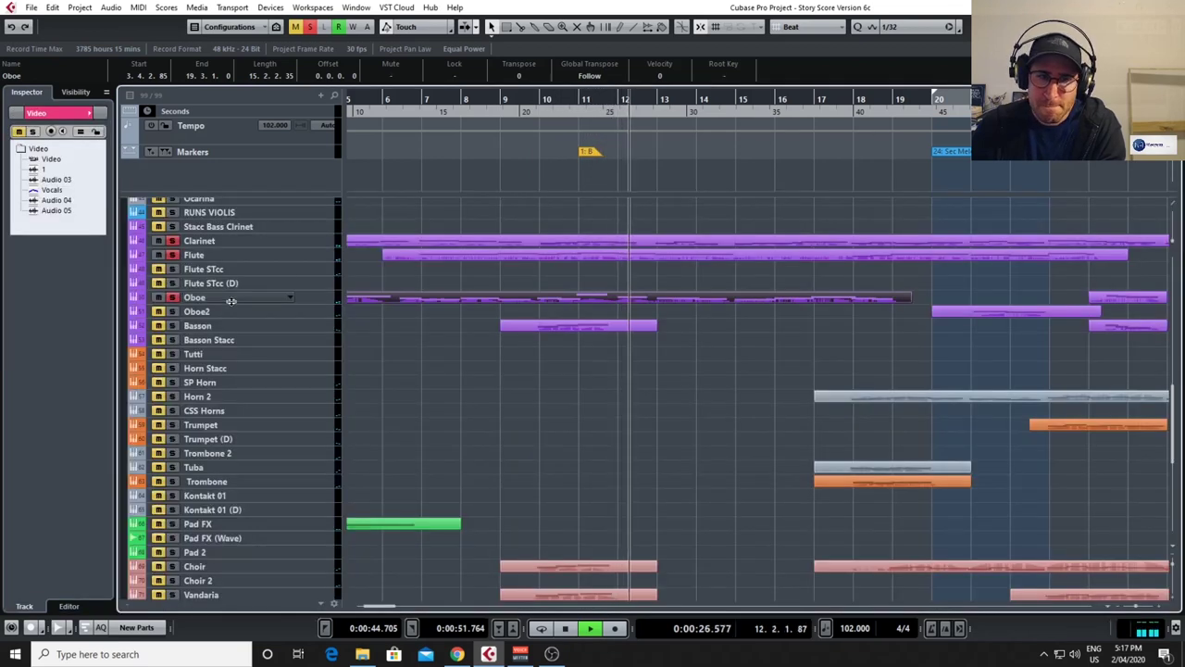
# Add the Basson track to the solo, play from about bar 10 and examine its first part in the Key Editor.
pyautogui.click(163, 329)
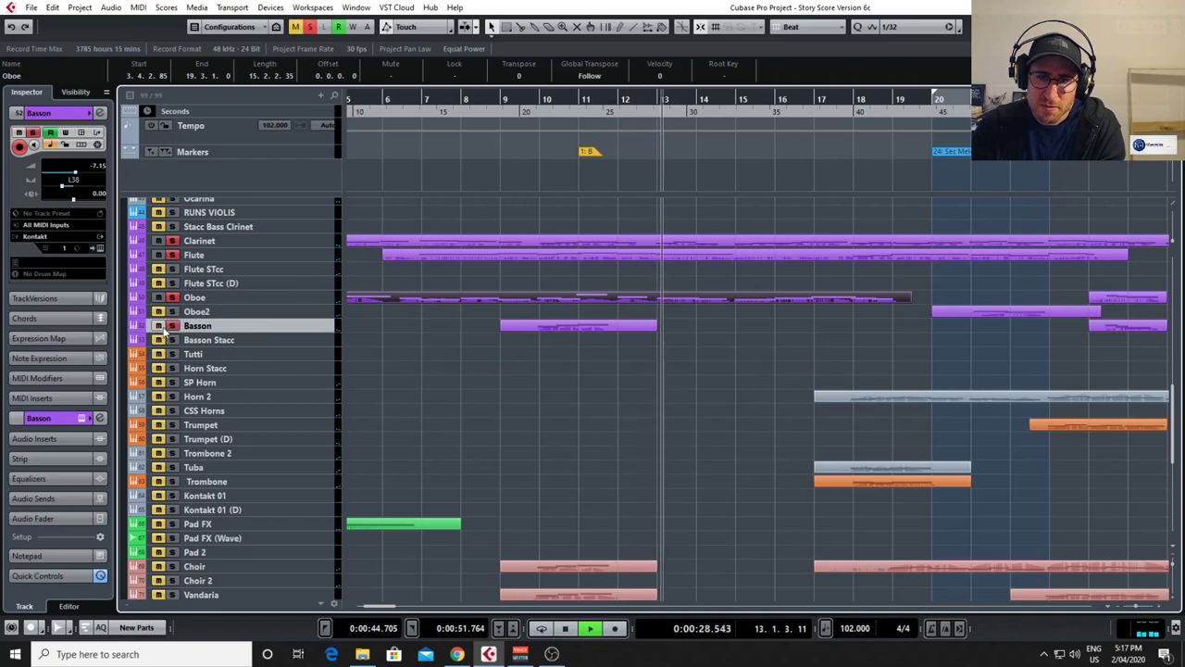
pyautogui.click(539, 100)
pyautogui.click(577, 327)
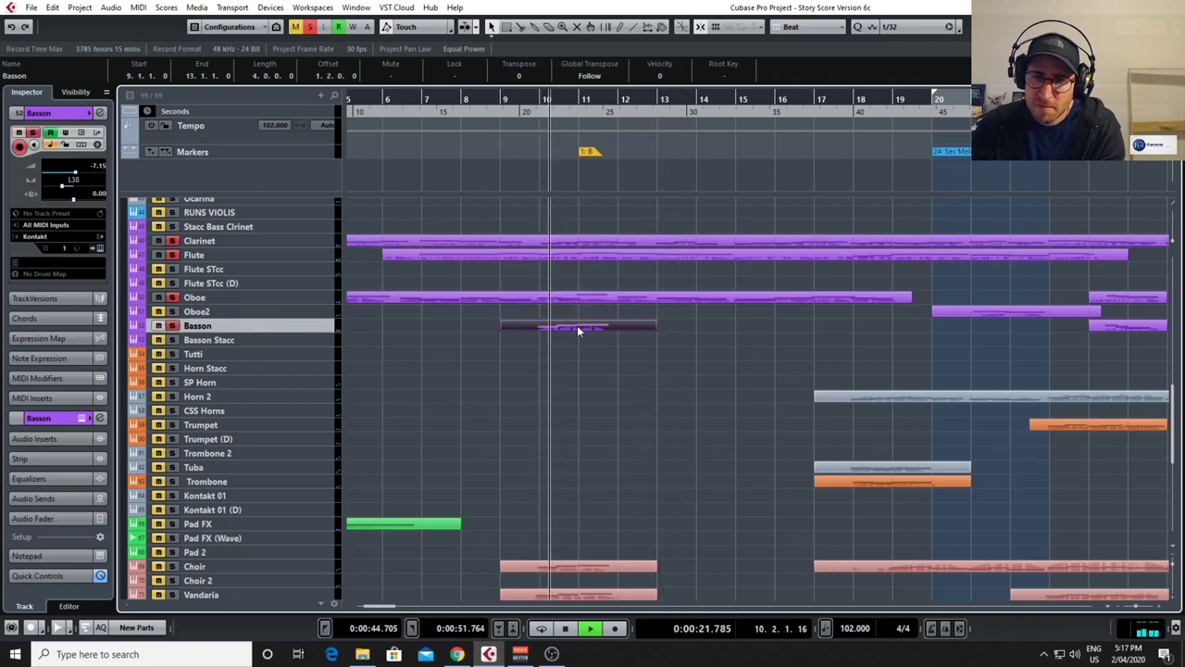
pyautogui.hotkey('ctrl', 'e')
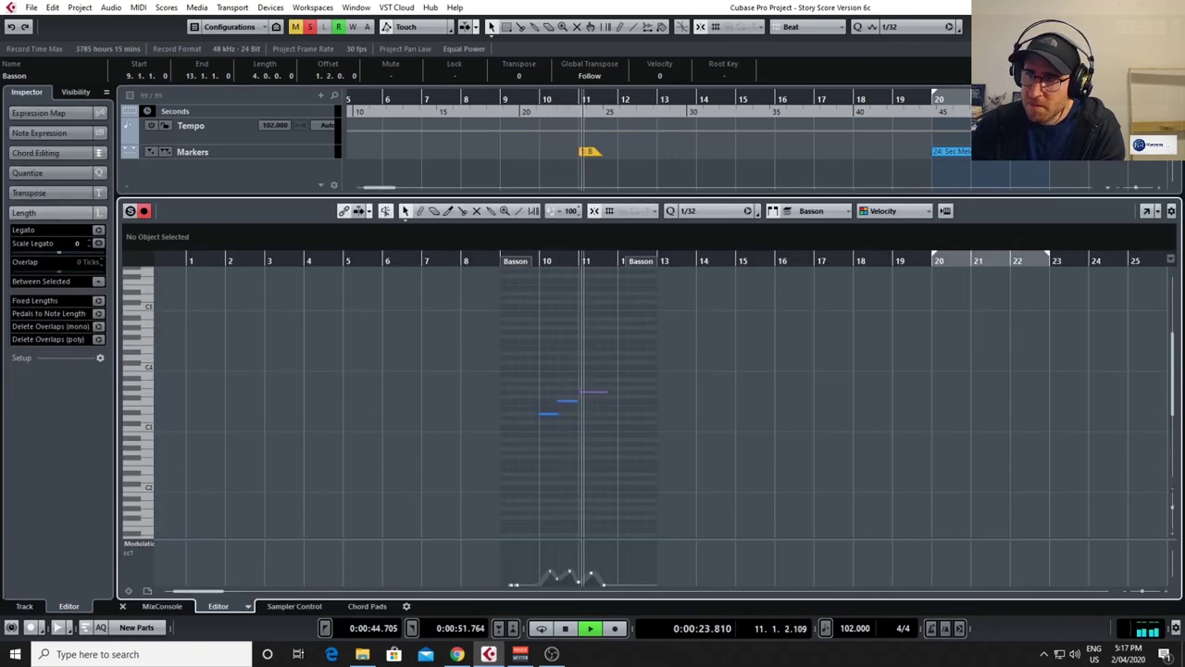
pyautogui.hotkey('ctrl', 'e')
# Remove Clarinet, Flute and Oboe from the solo, play the Basson alone from about bar 10 and stop playback.
pyautogui.click(159, 301)
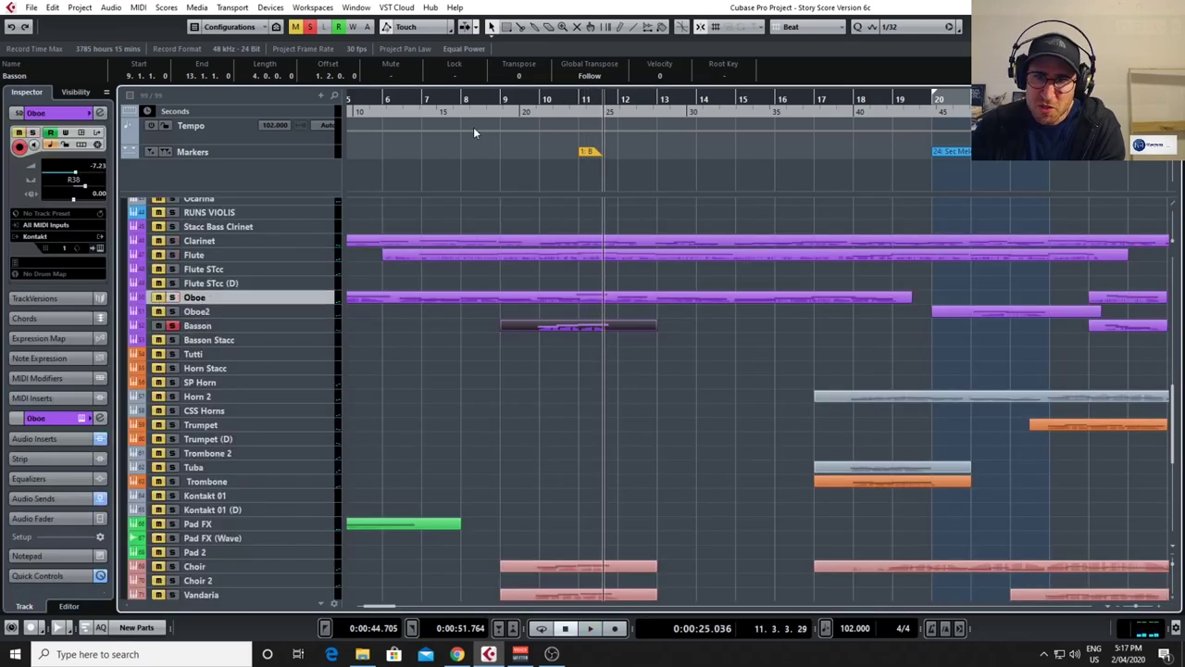
pyautogui.click(543, 99)
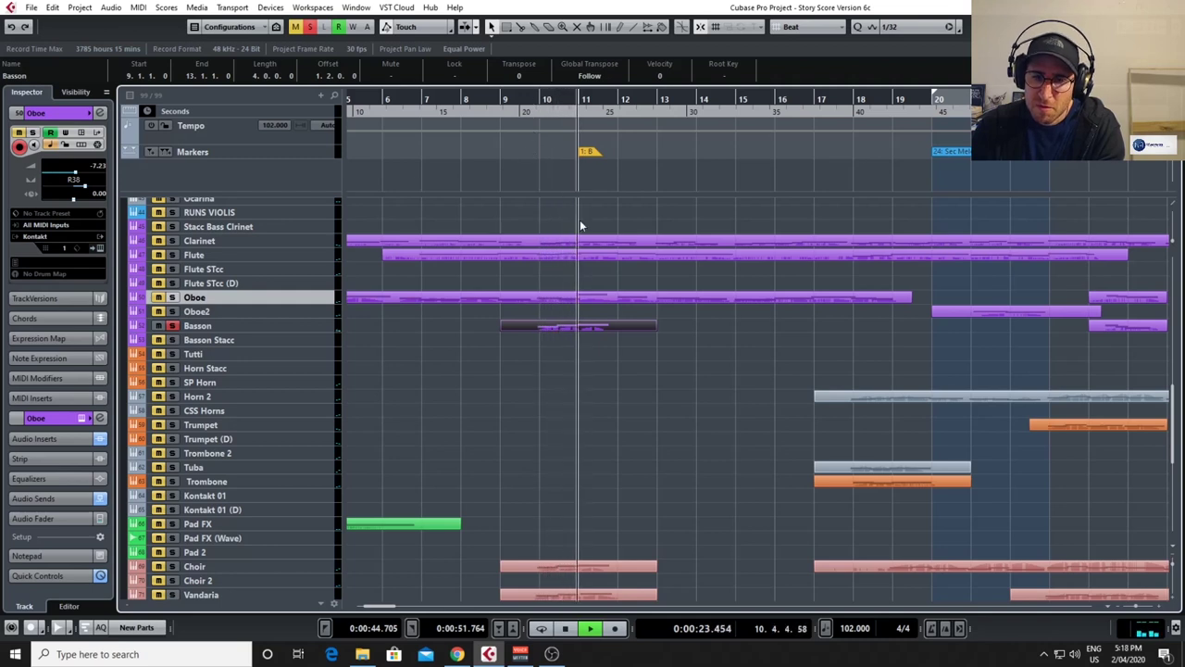
pyautogui.press('space')
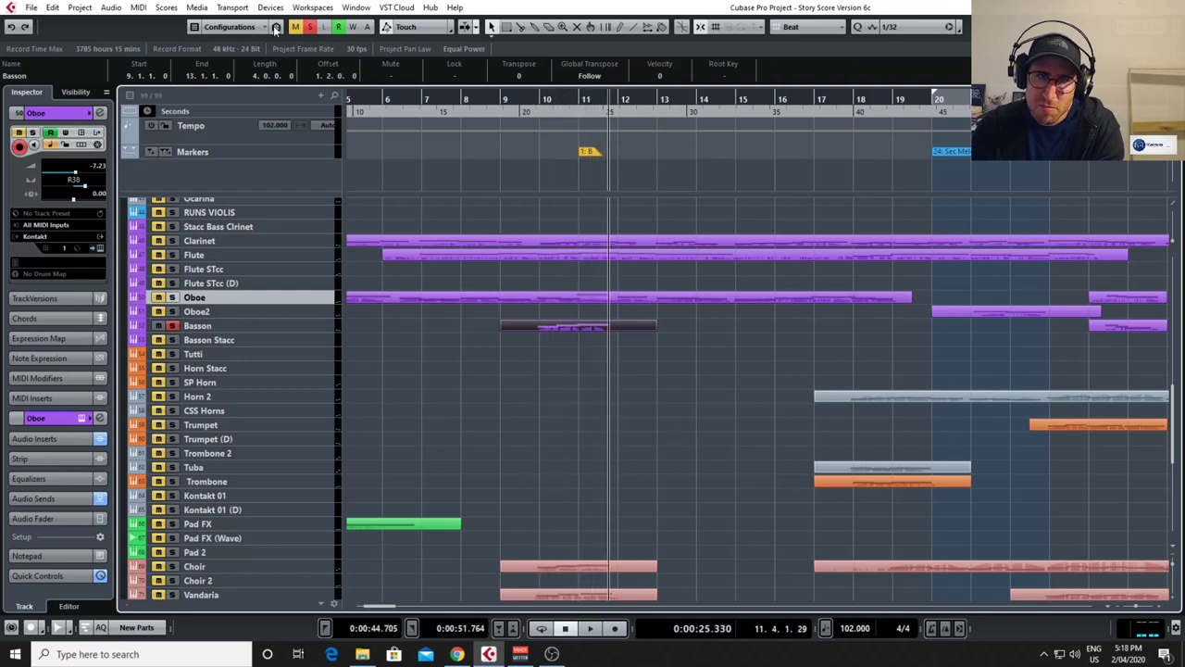
# Clear the Basson solo and resume playback of the arrangement while reviewing the string and woodwind tracks.
pyautogui.click(310, 26)
pyautogui.press('space')
pyautogui.scroll(6, 646, 315)
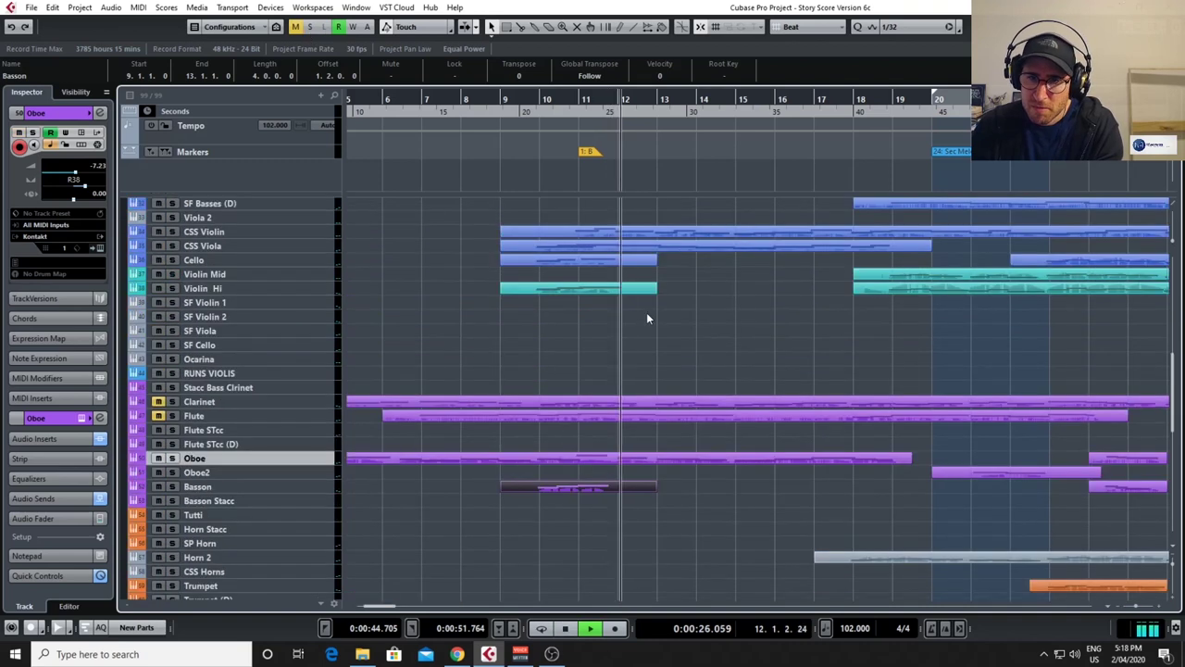
pyautogui.scroll(6, 646, 318)
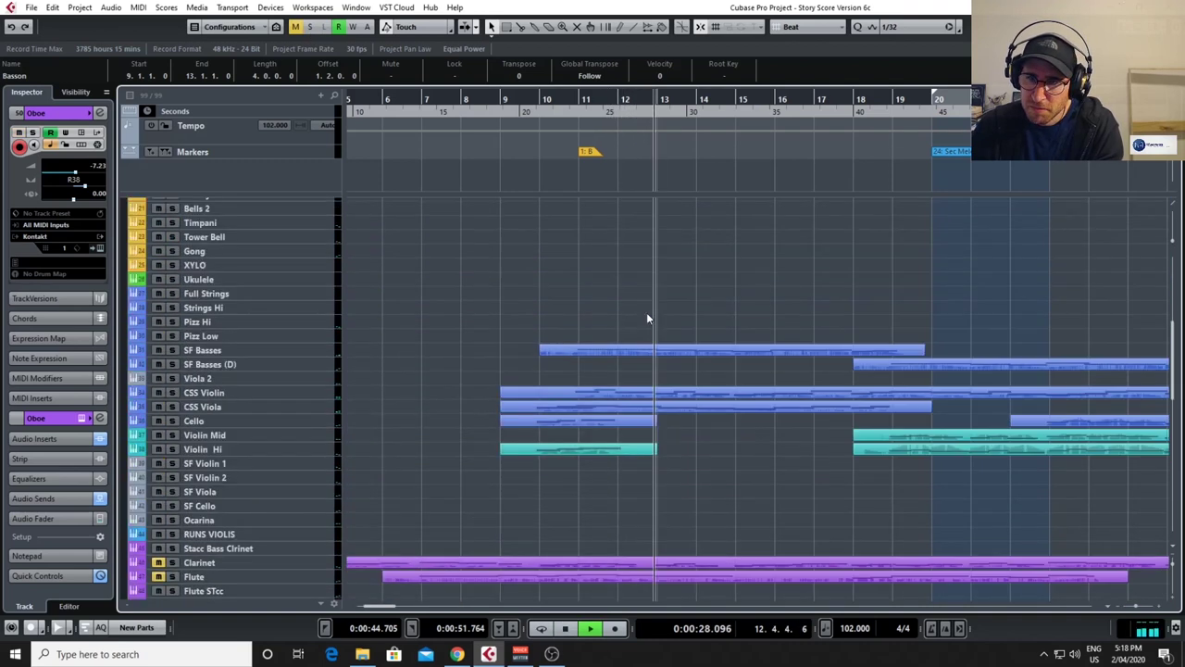
pyautogui.scroll(-6, 646, 313)
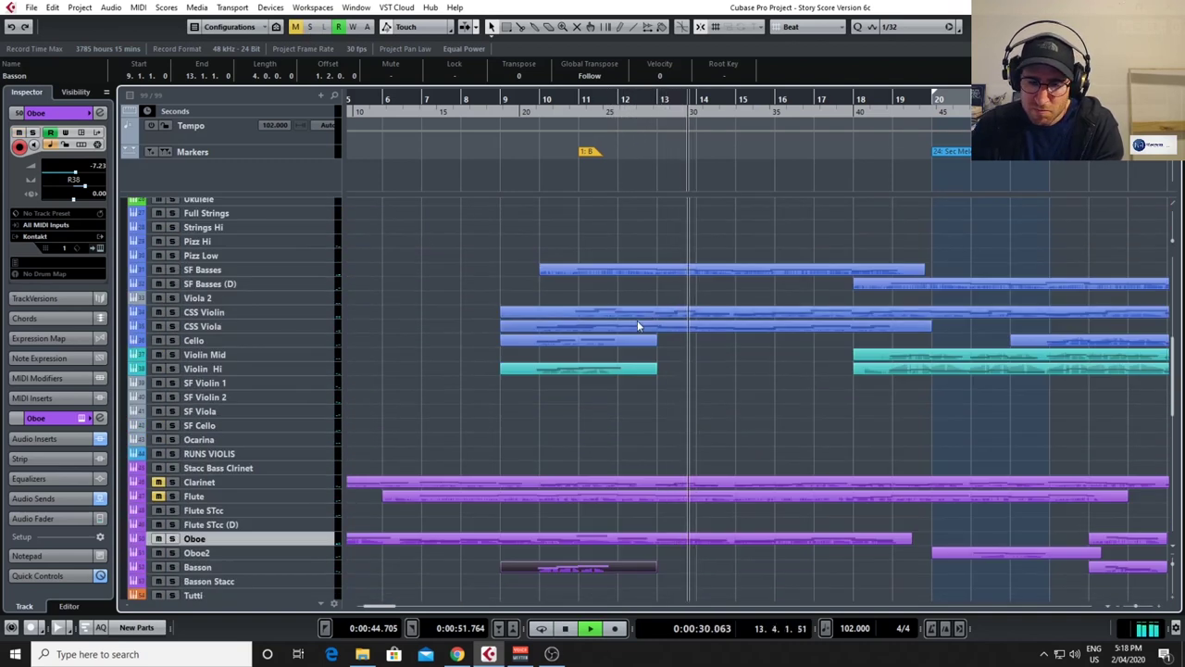
# Examine which string, woodwind, brass and choir parts play between bars 12 and 34 during playback.
pyautogui.press('g')
pyautogui.press('g')
pyautogui.press('g')
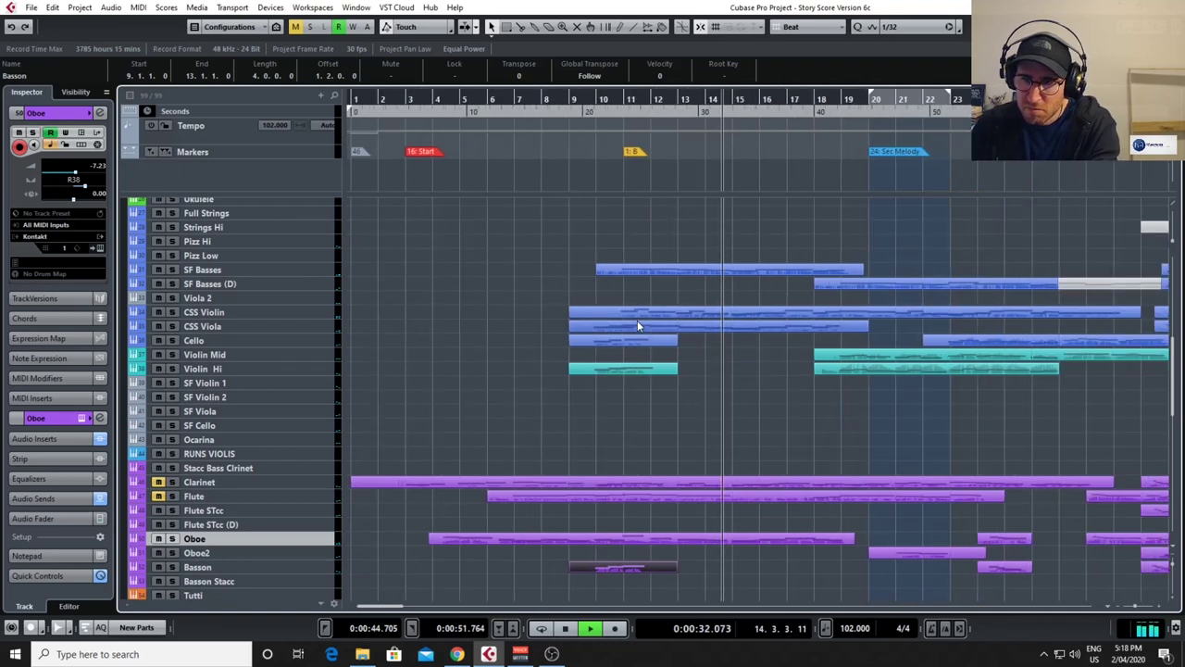
pyautogui.hscroll(5, 672, 457)
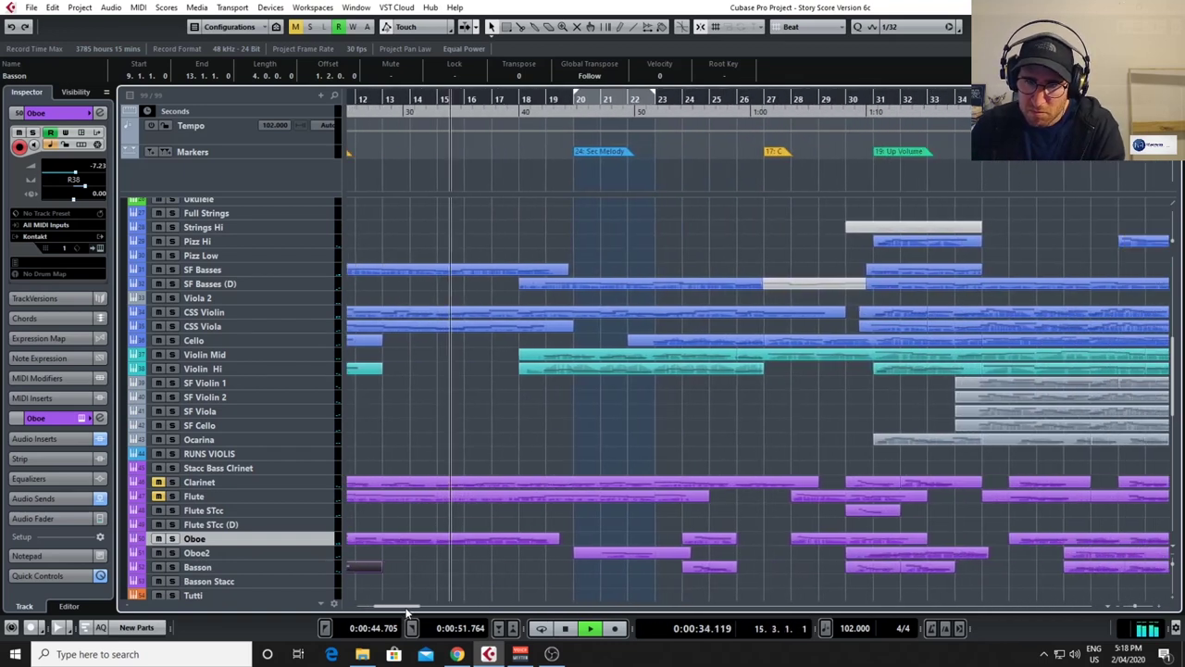
pyautogui.scroll(4, 673, 458)
pyautogui.scroll(-10, 673, 458)
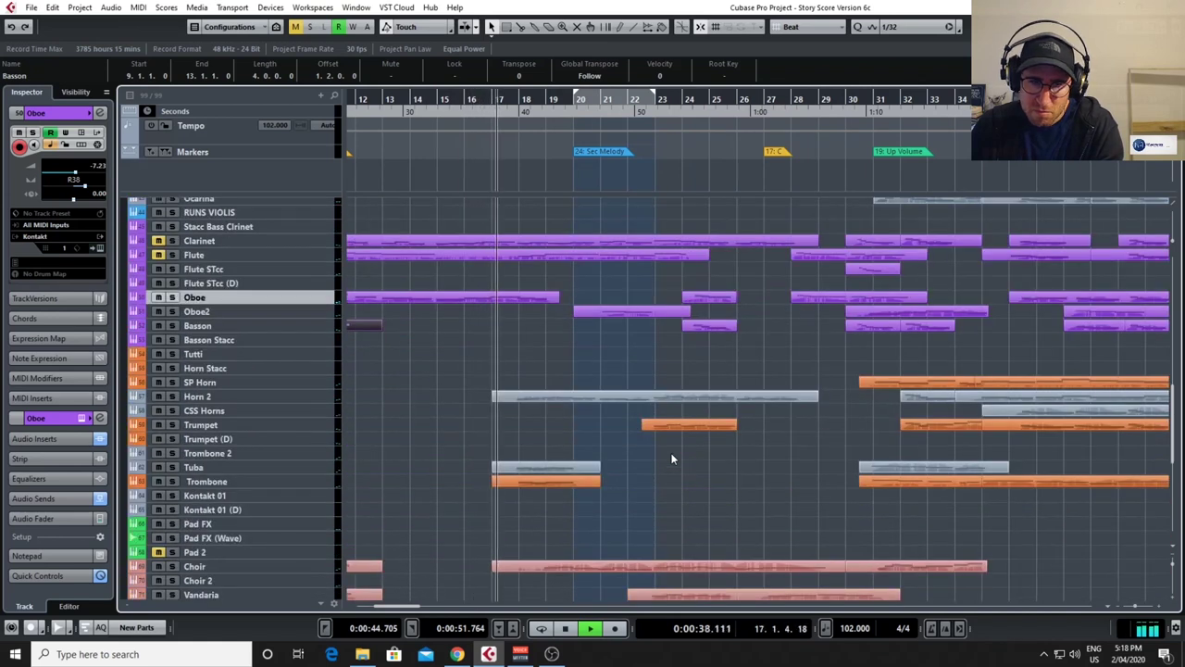
pyautogui.scroll(2, 672, 457)
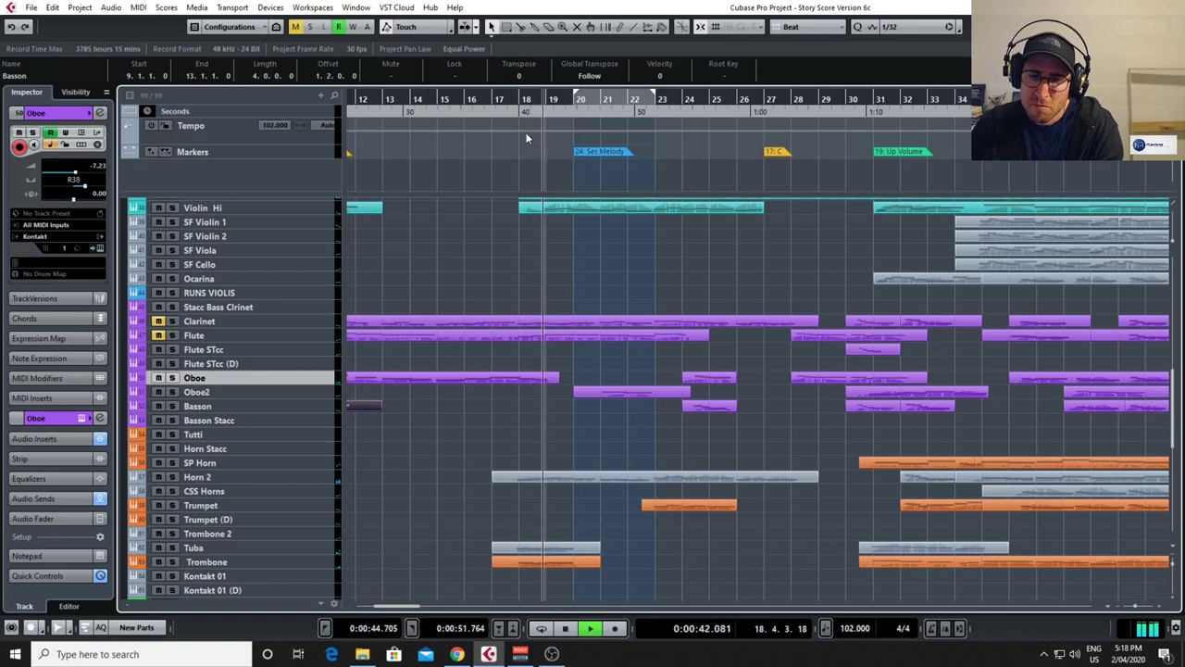
# Solo the Tuba and Trombone tracks, play them from about bar 18 and stop playback.
pyautogui.click(477, 100)
pyautogui.scroll(-4, 364, 457)
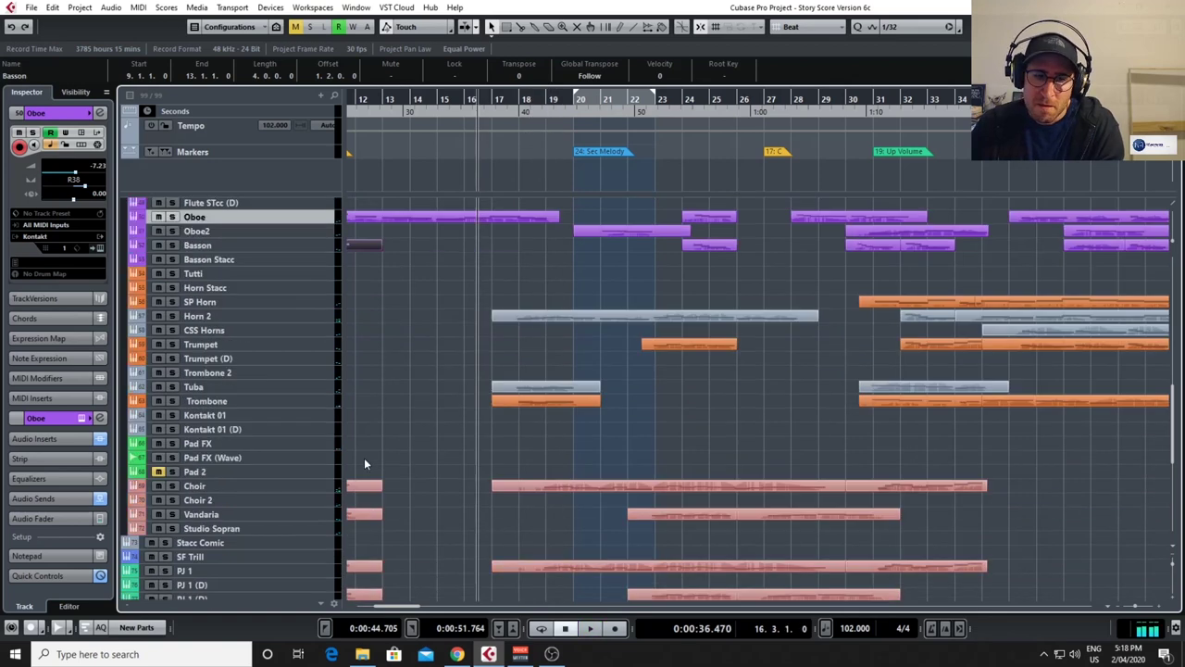
pyautogui.click(175, 386)
pyautogui.click(175, 400)
pyautogui.click(524, 100)
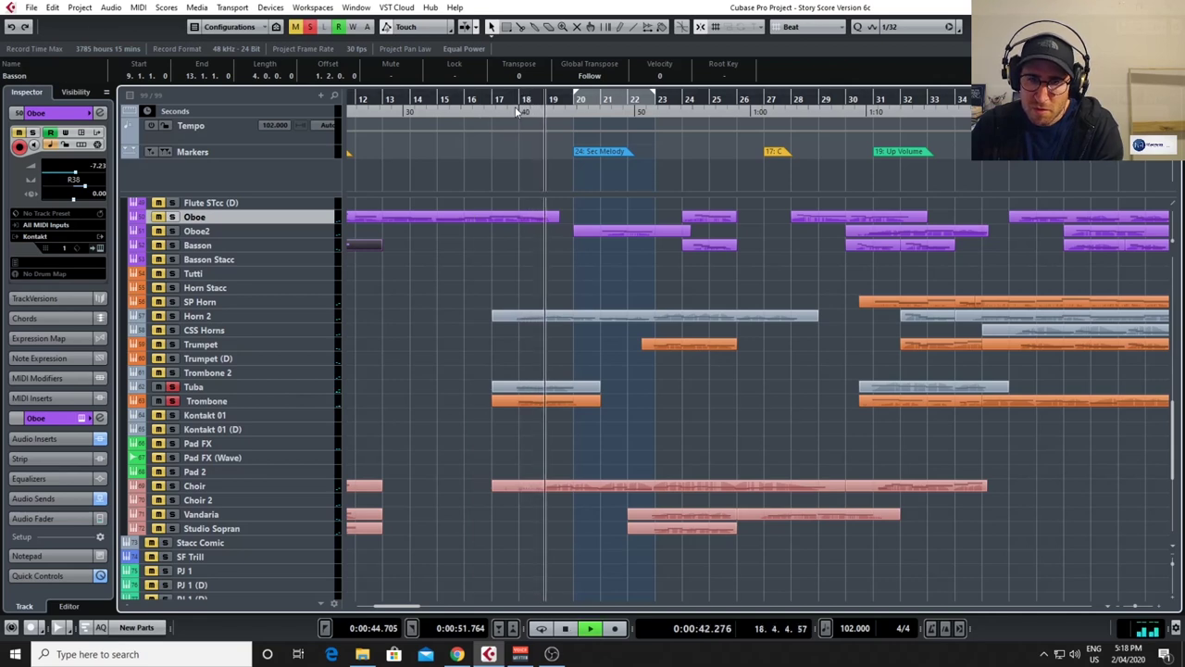
pyautogui.press('space')
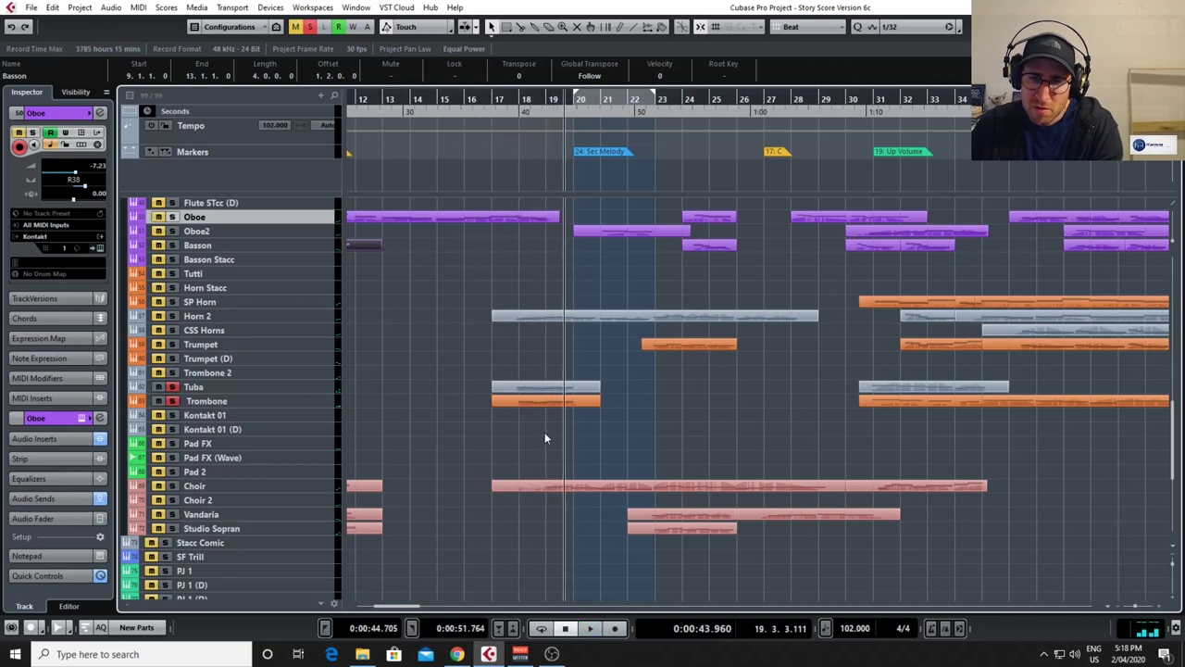
# Add the Choir and Horn 2 tracks to the soloed Tuba and Trombone and play from about bar 18.
pyautogui.scroll(-5, 528, 428)
pyautogui.scroll(3, 545, 432)
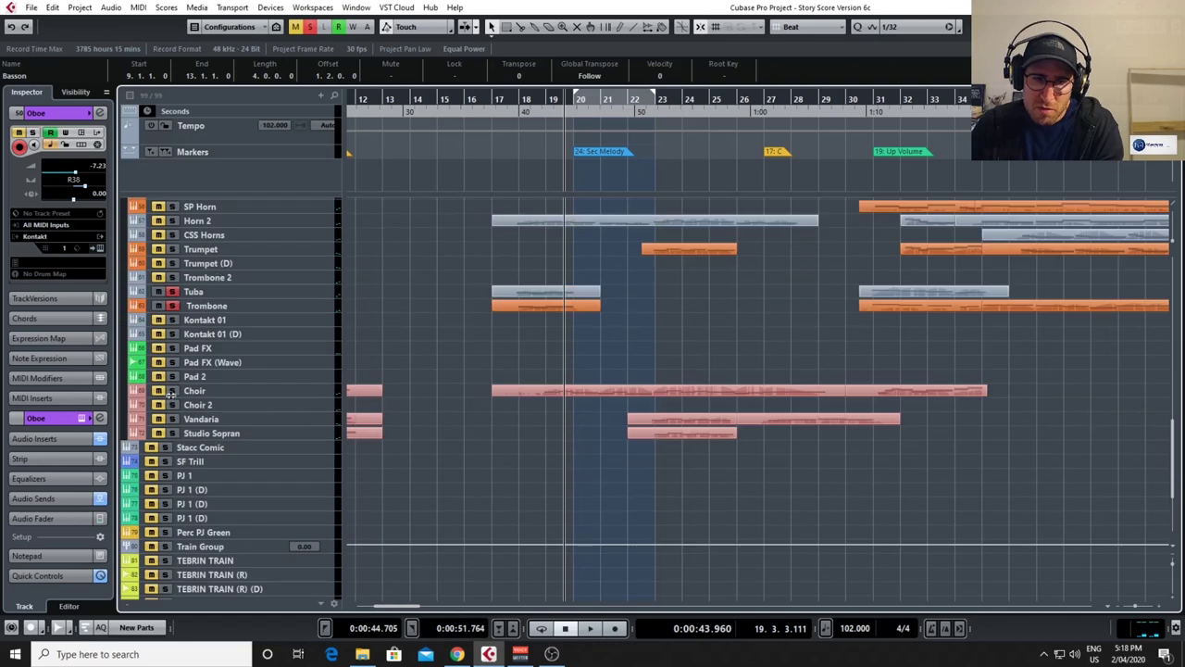
pyautogui.click(520, 100)
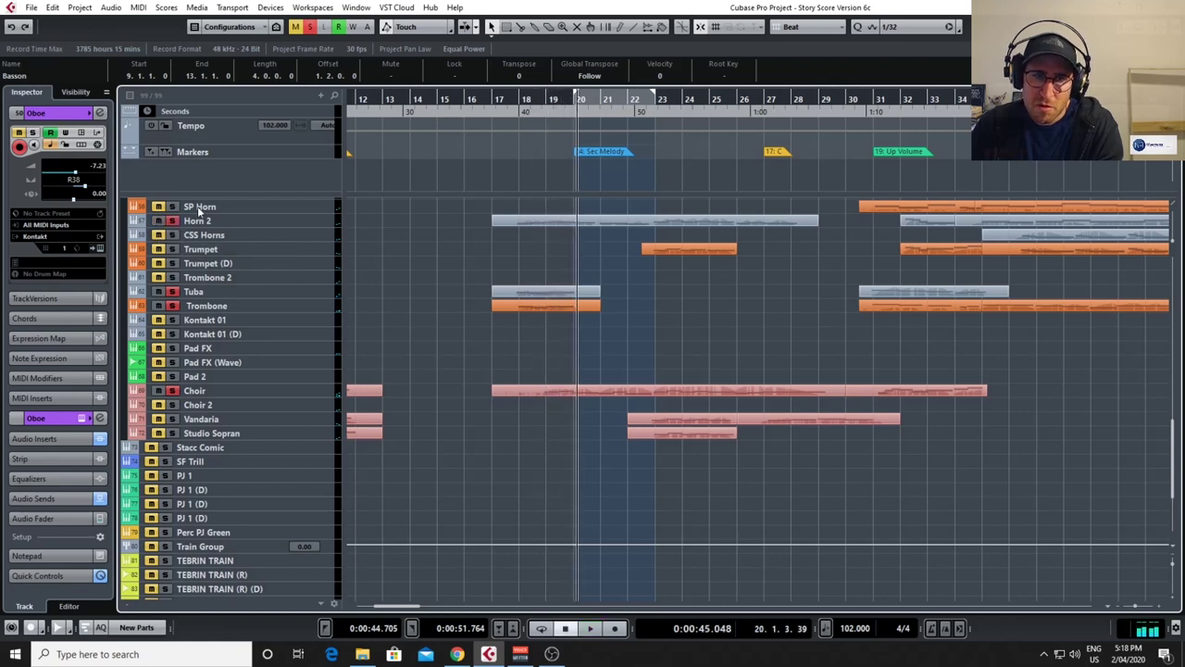
pyautogui.click(517, 93)
pyautogui.press('space')
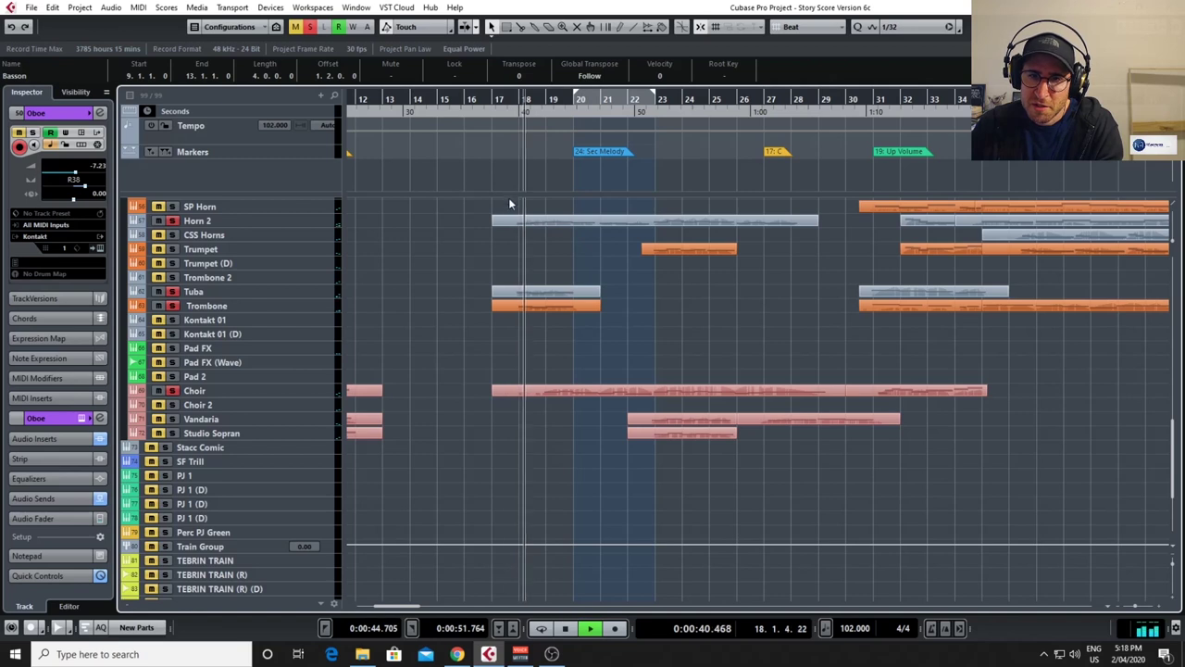
# Add the Clarinet and Flute tracks to the brass and choir solo, play from about bar 17 and stop playback.
pyautogui.scroll(4, 595, 241)
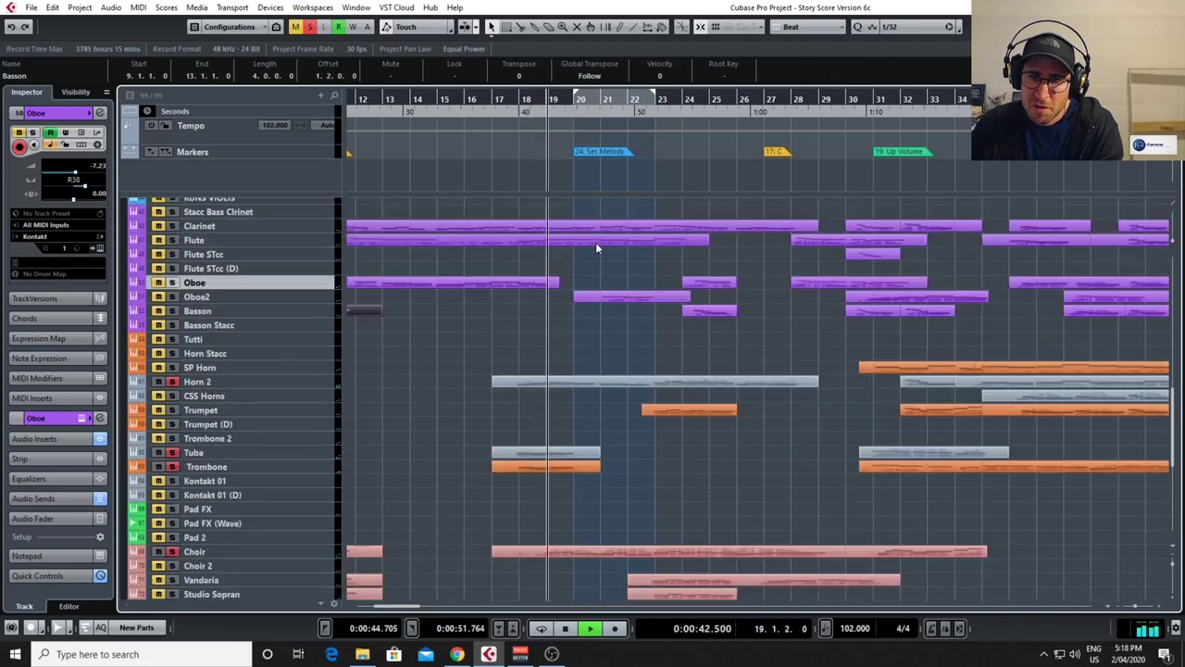
pyautogui.scroll(2, 596, 242)
pyautogui.press('space')
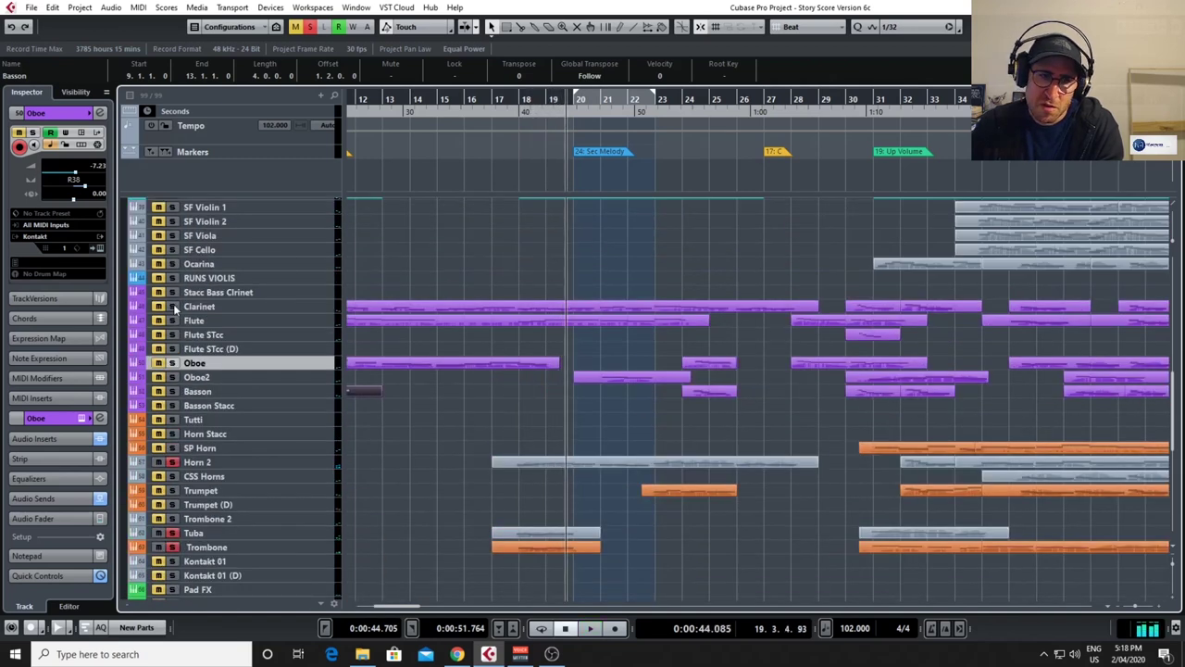
pyautogui.click(512, 99)
pyautogui.press('space')
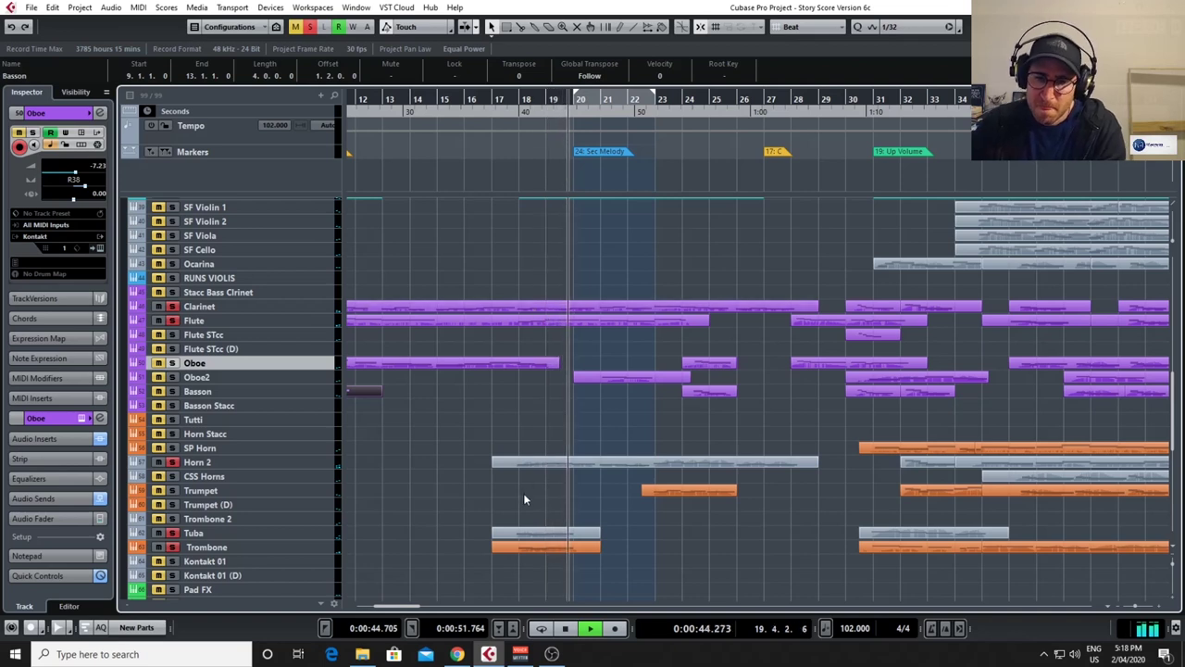
pyautogui.press('space')
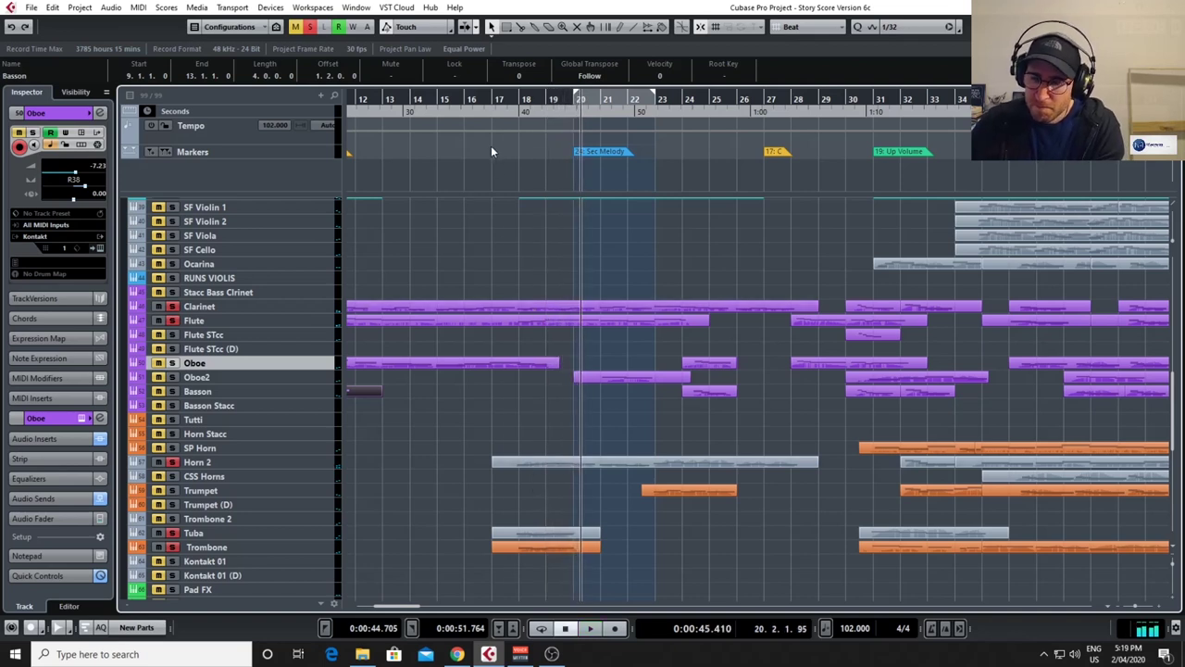
# Examine the notes of the Horn 2 part in the editor during playback, then close the editor and stop.
pyautogui.doubleClick(548, 461)
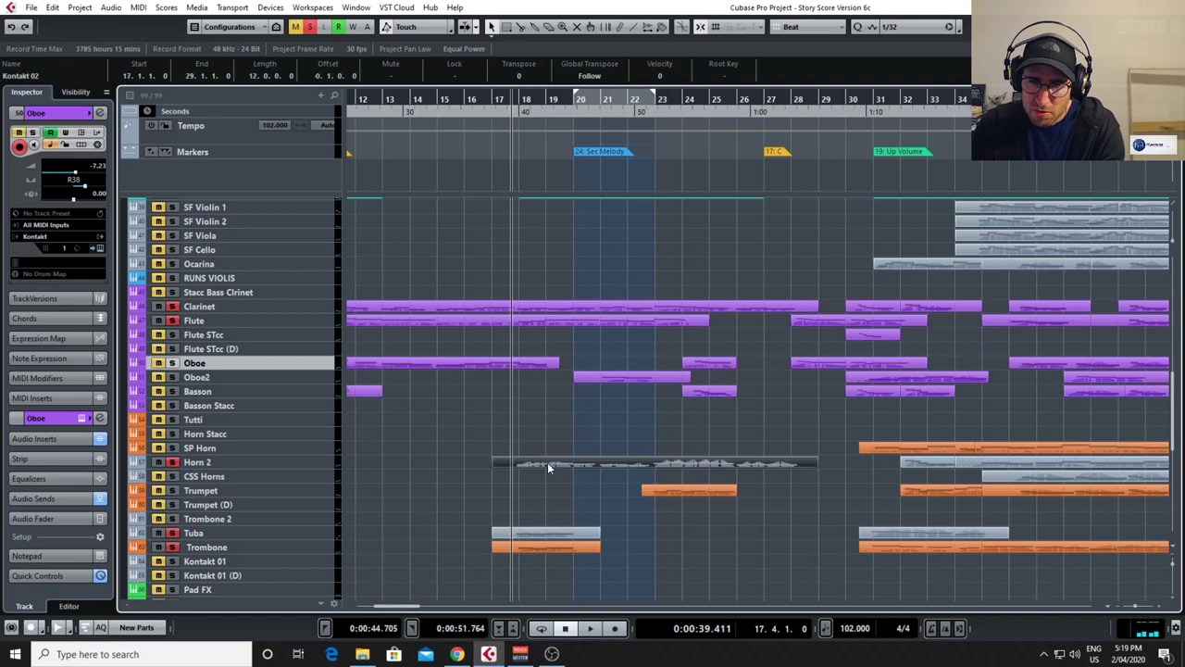
pyautogui.press('space')
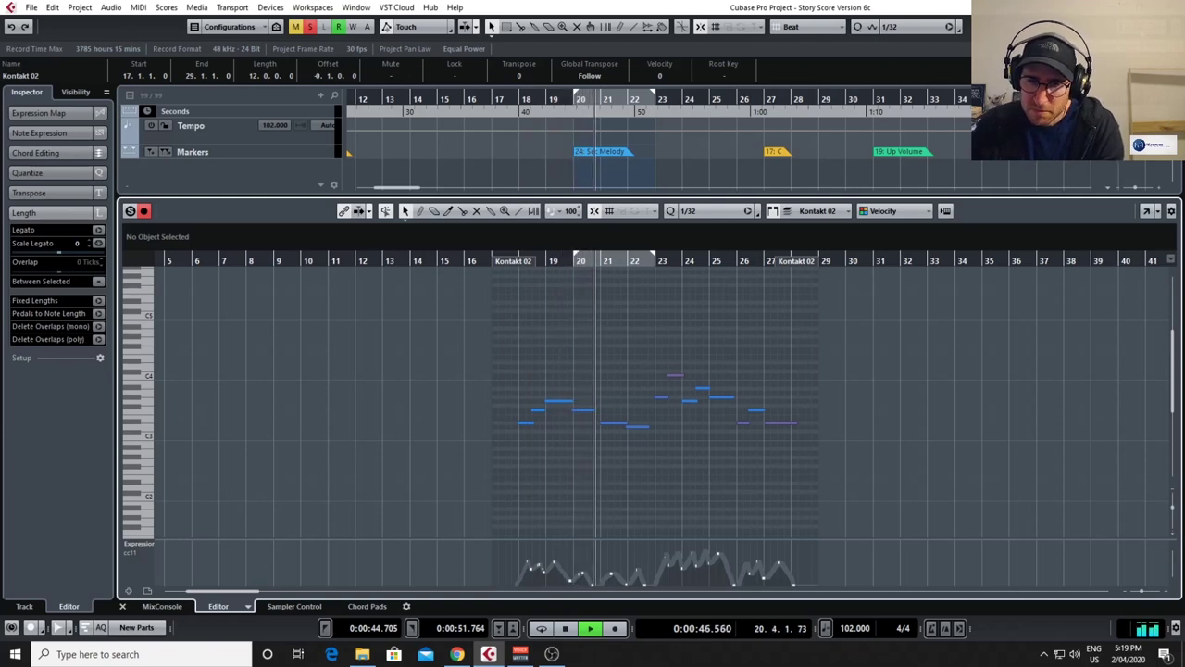
pyautogui.hotkey('ctrl', 'e')
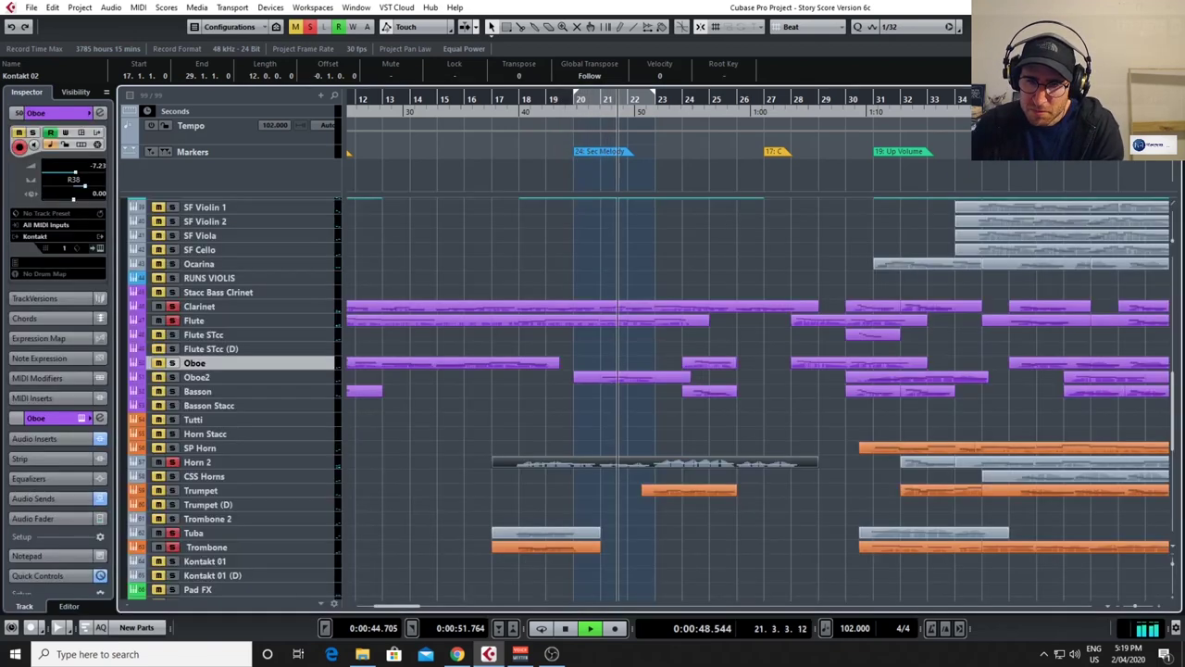
pyautogui.press('space')
# Solo the SF Basses, SF Basses (D), Viola 2, CSS Violin, CSS Viola, Cello and Horn 2 tracks and play from bar 18.
pyautogui.scroll(4, 516, 250)
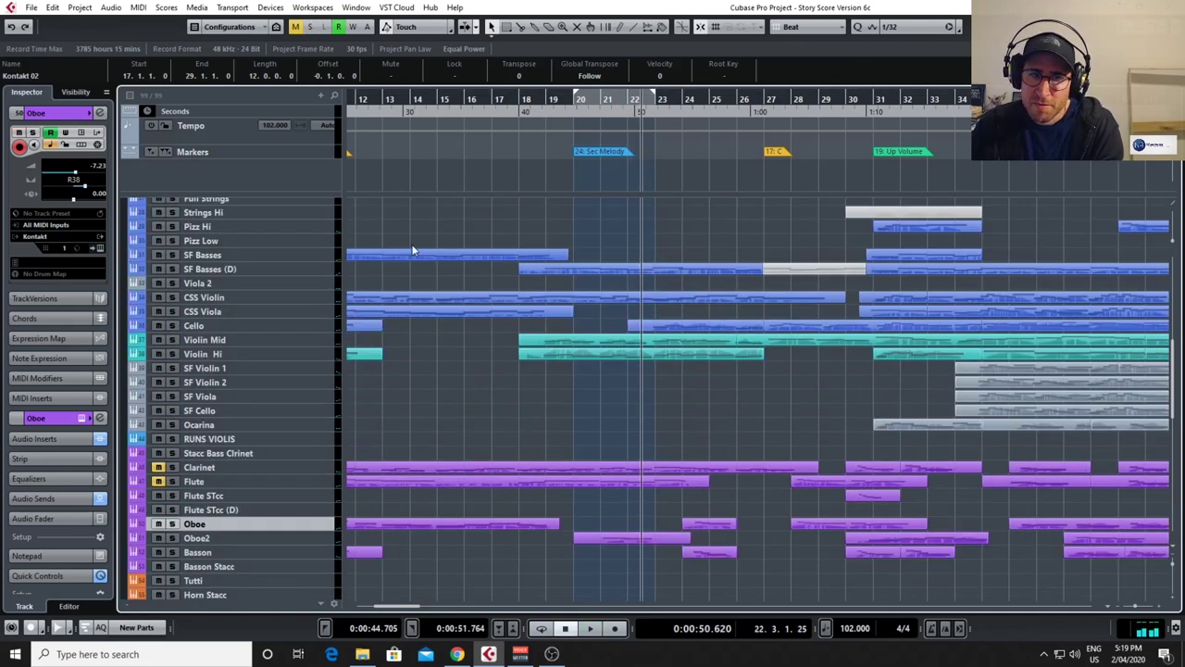
pyautogui.click(173, 254)
pyautogui.click(172, 268)
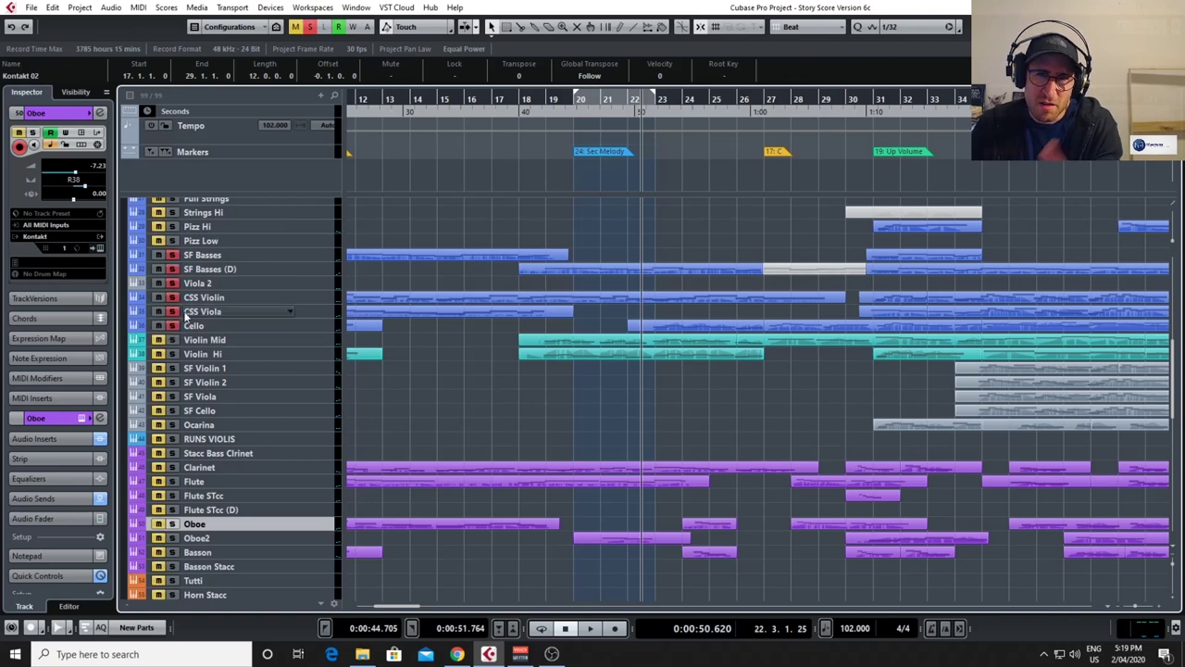
pyautogui.scroll(-6, 384, 413)
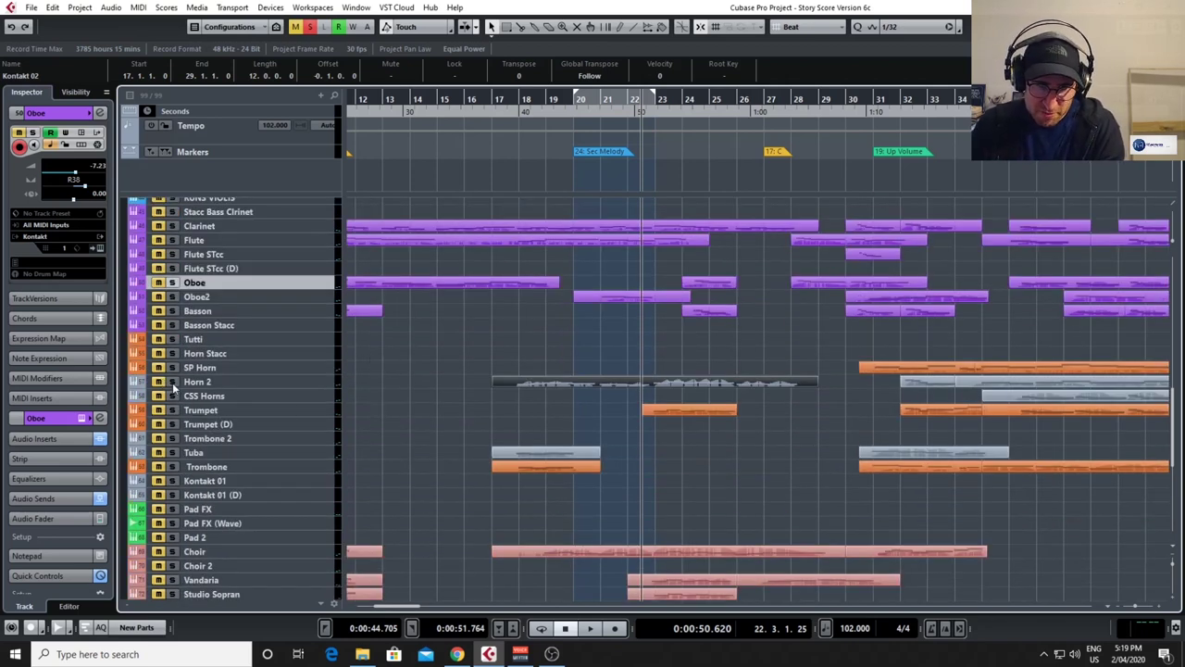
pyautogui.click(519, 100)
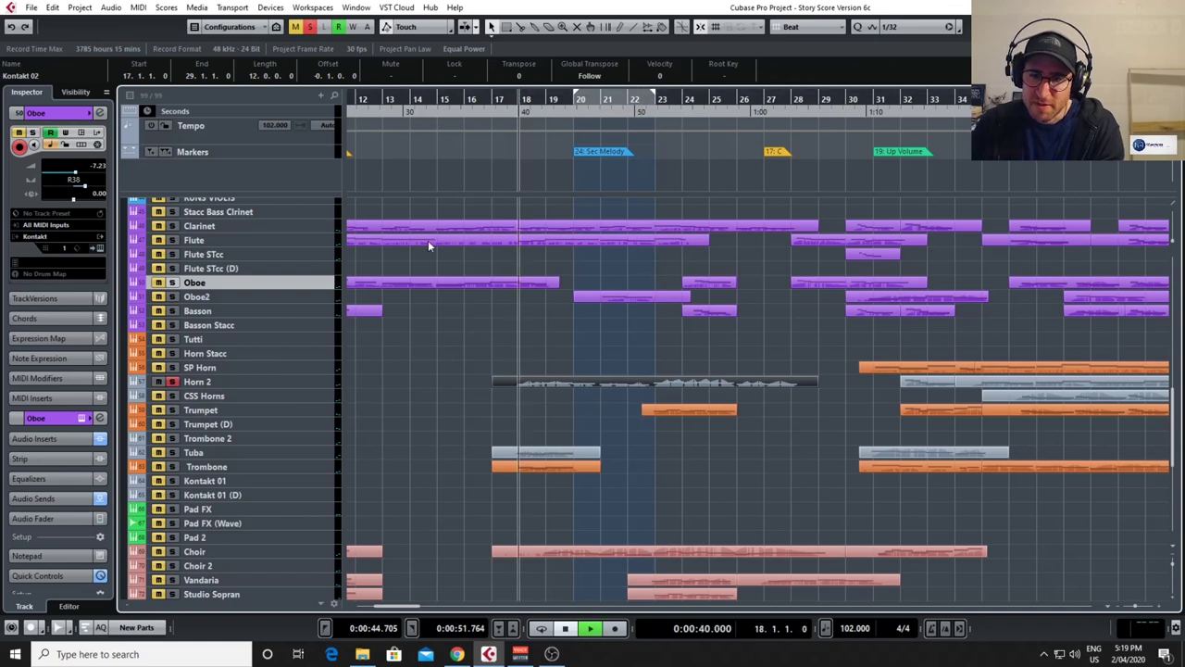
pyautogui.press('space')
# Add Tuba and Trombone to the string and horn solo, play from about bar 17, add Violin Mid and Violin Hi, and stop.
pyautogui.click(171, 466)
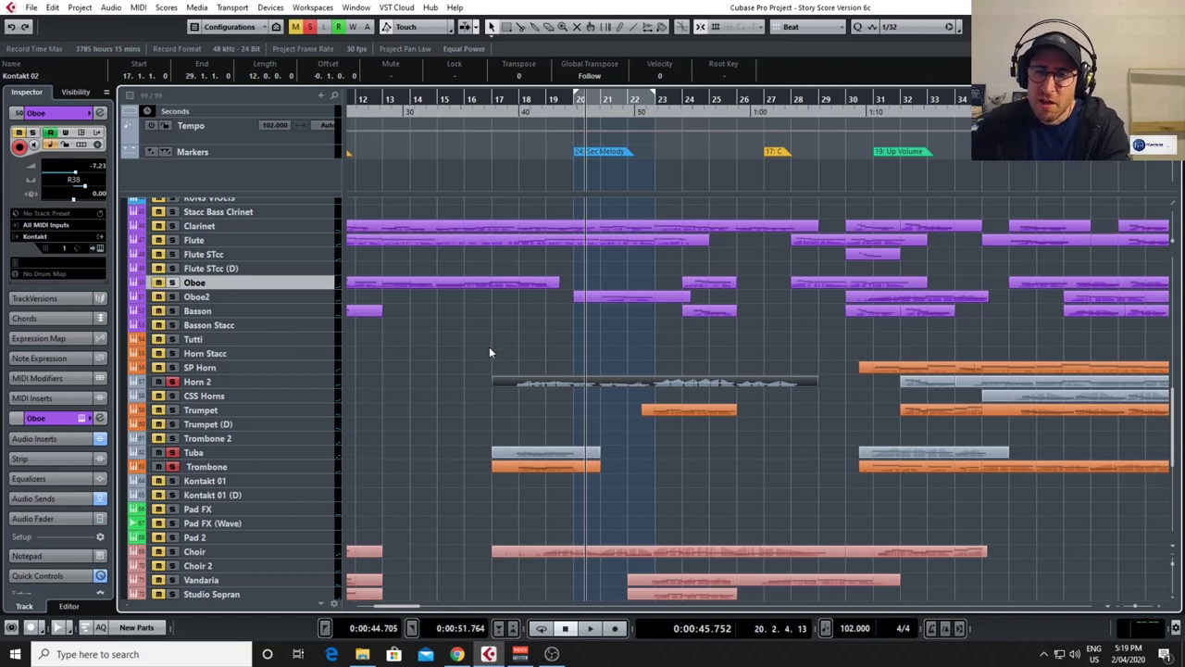
pyautogui.click(498, 100)
pyautogui.press('space')
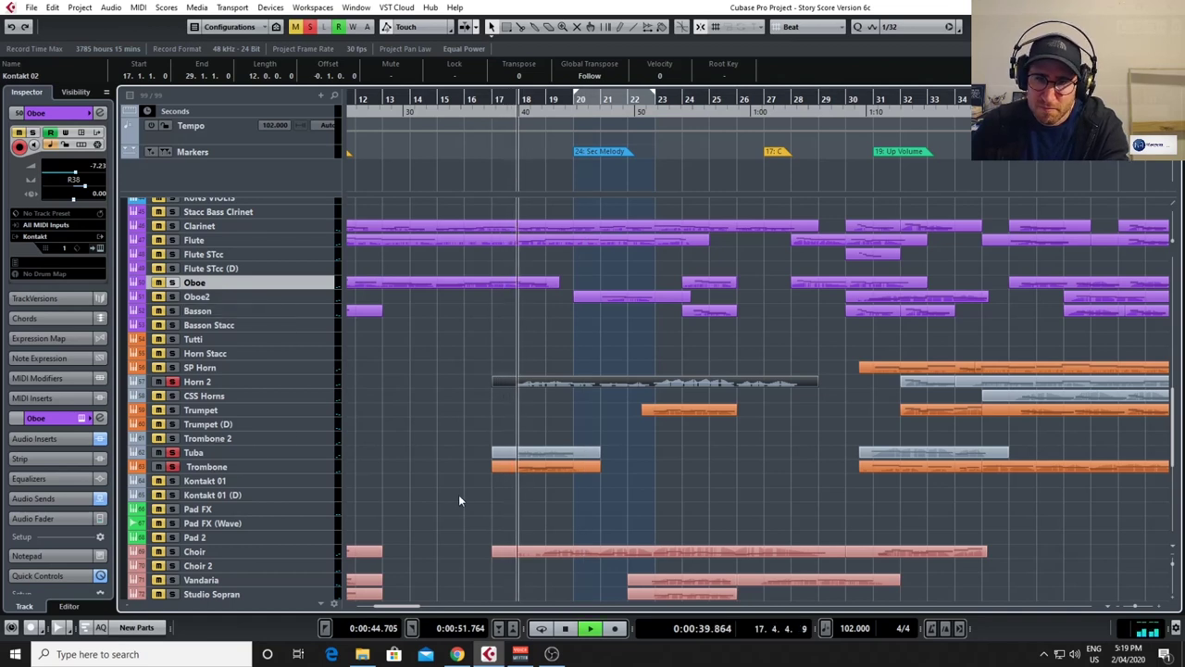
pyautogui.scroll(5, 518, 474)
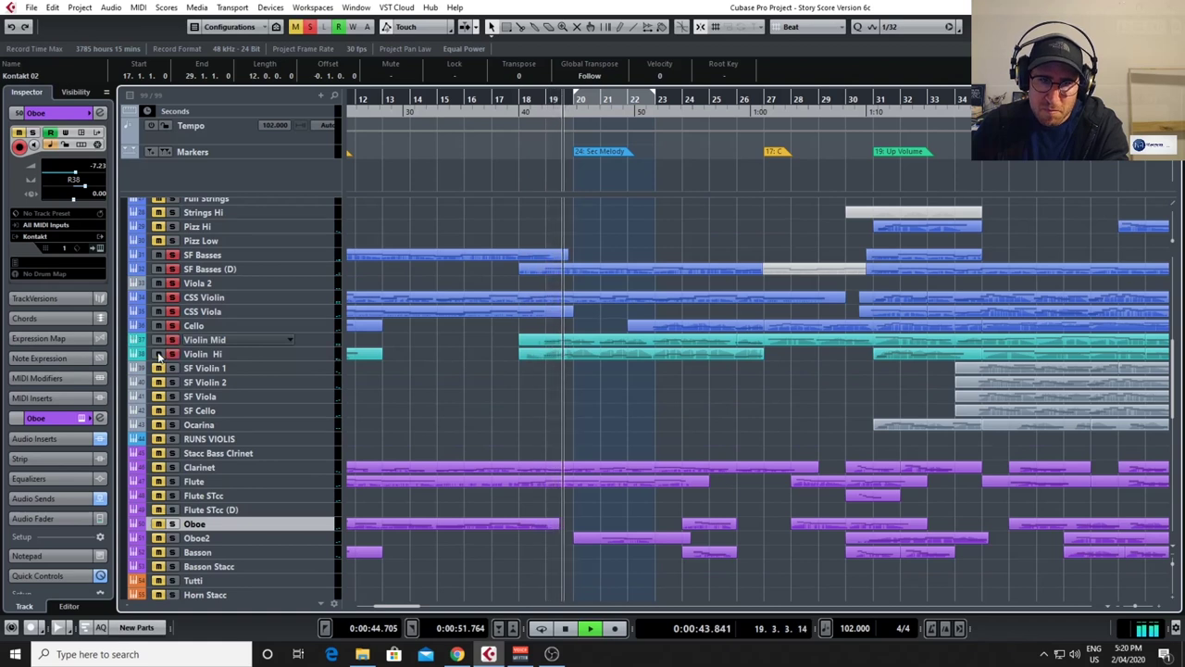
pyautogui.press('space')
# Clear all solos, solo only the Violin Mid and Violin Hi tracks and play them from about bar 18.
pyautogui.click(308, 29)
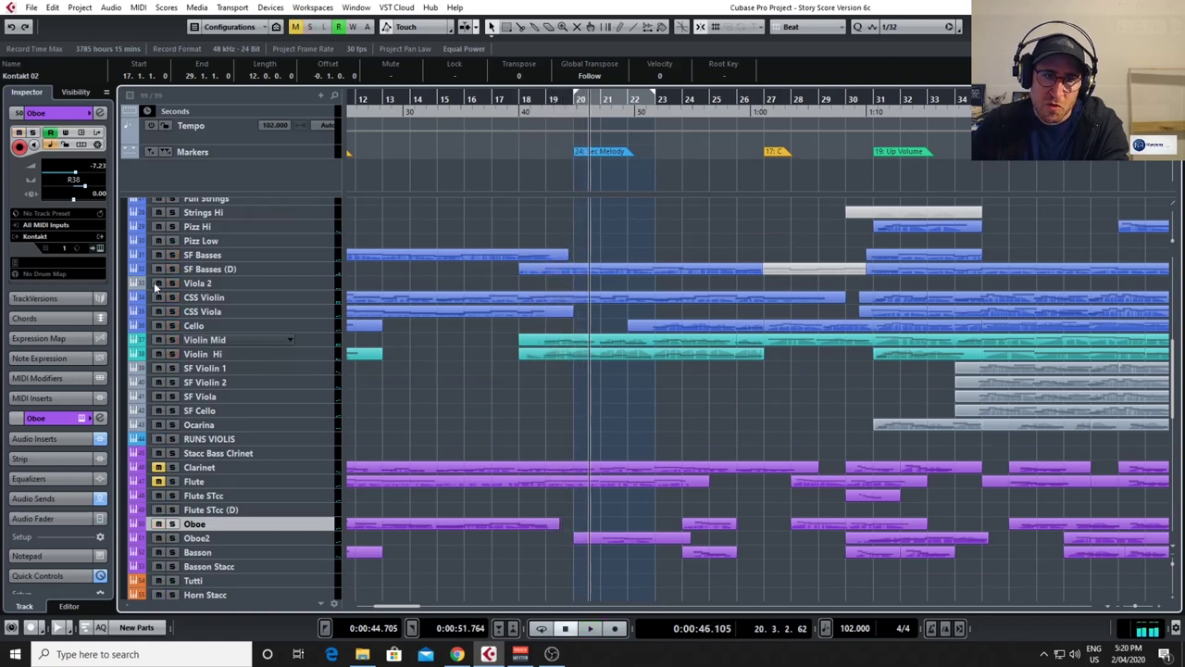
pyautogui.click(172, 340)
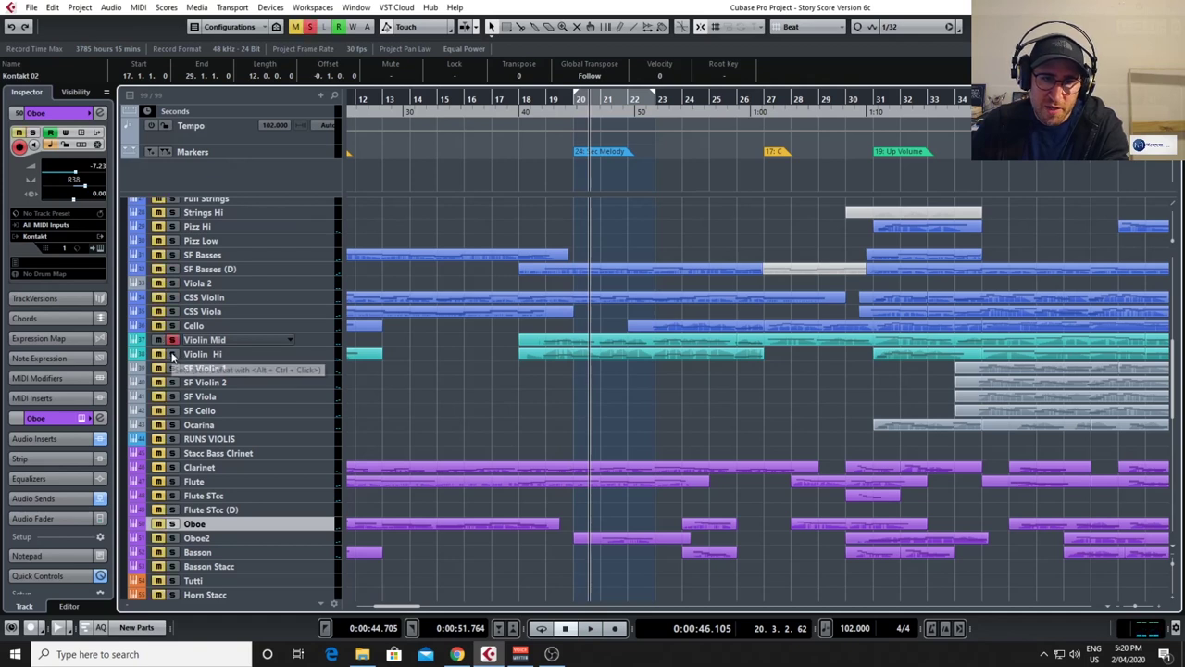
pyautogui.click(531, 102)
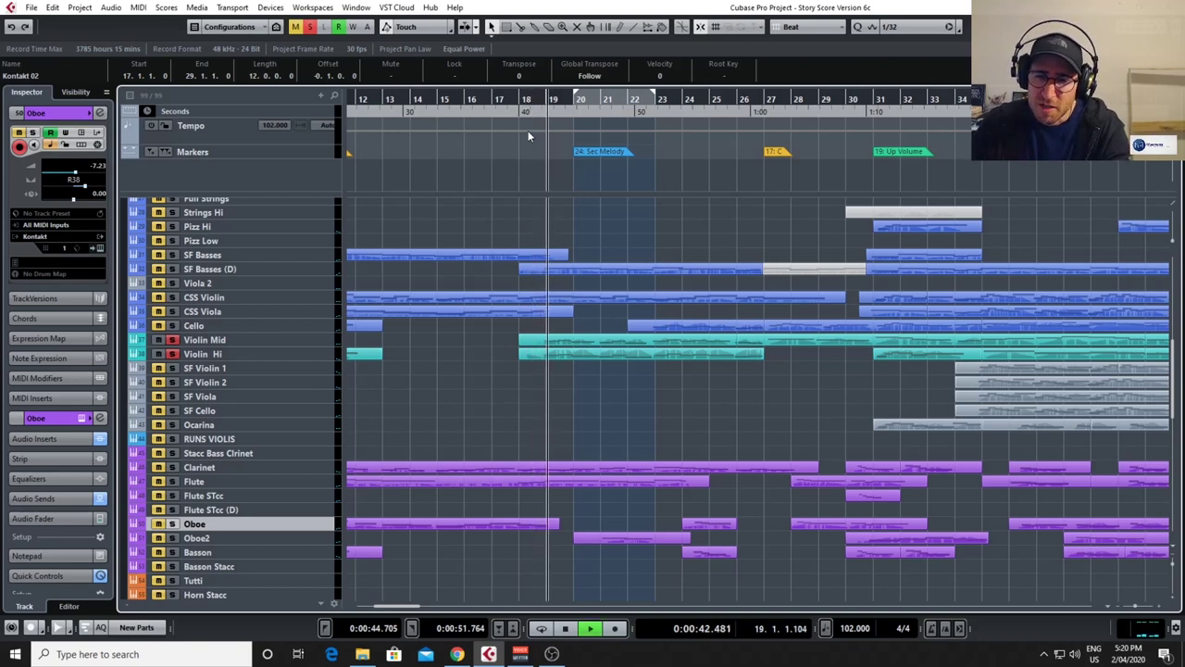
# Add the Piano, Harp and Glockbell tracks to the violin solo during playback, then clear all solos.
pyautogui.scroll(3, 479, 283)
pyautogui.scroll(10, 478, 278)
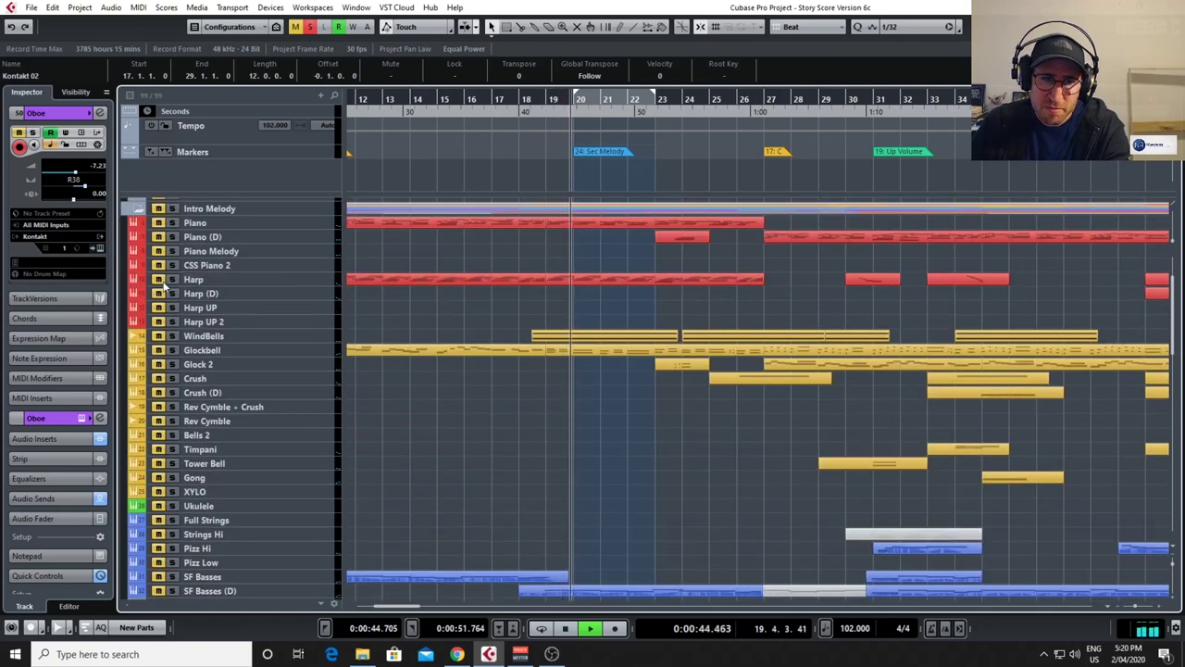
pyautogui.click(157, 223)
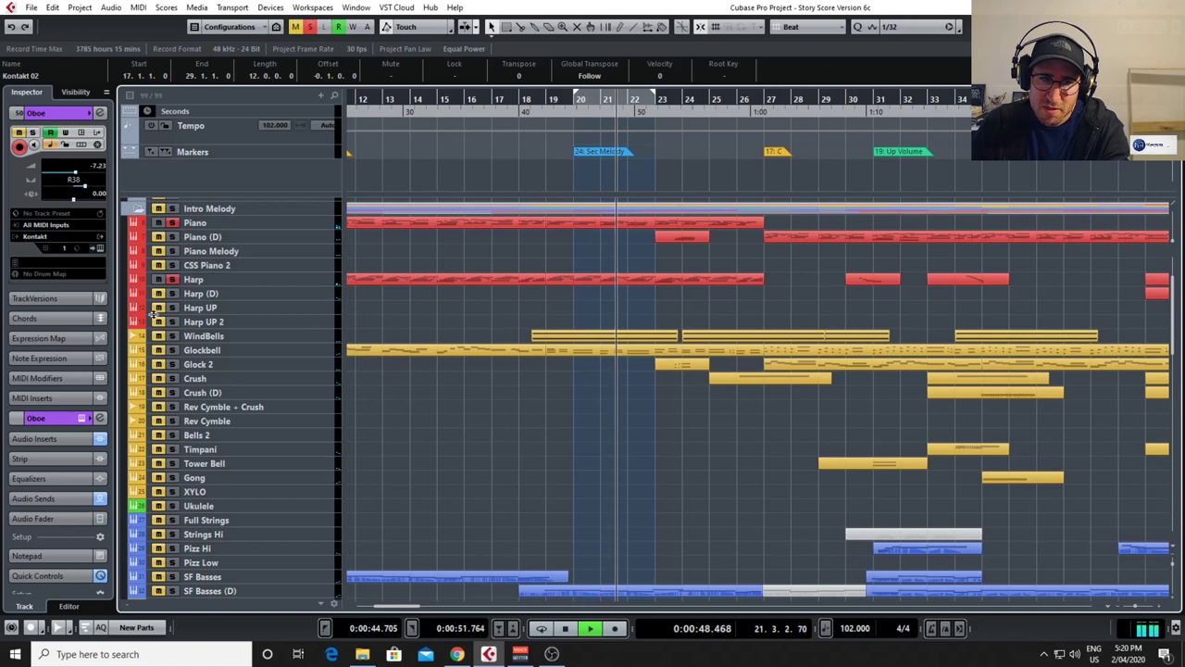
pyautogui.click(170, 351)
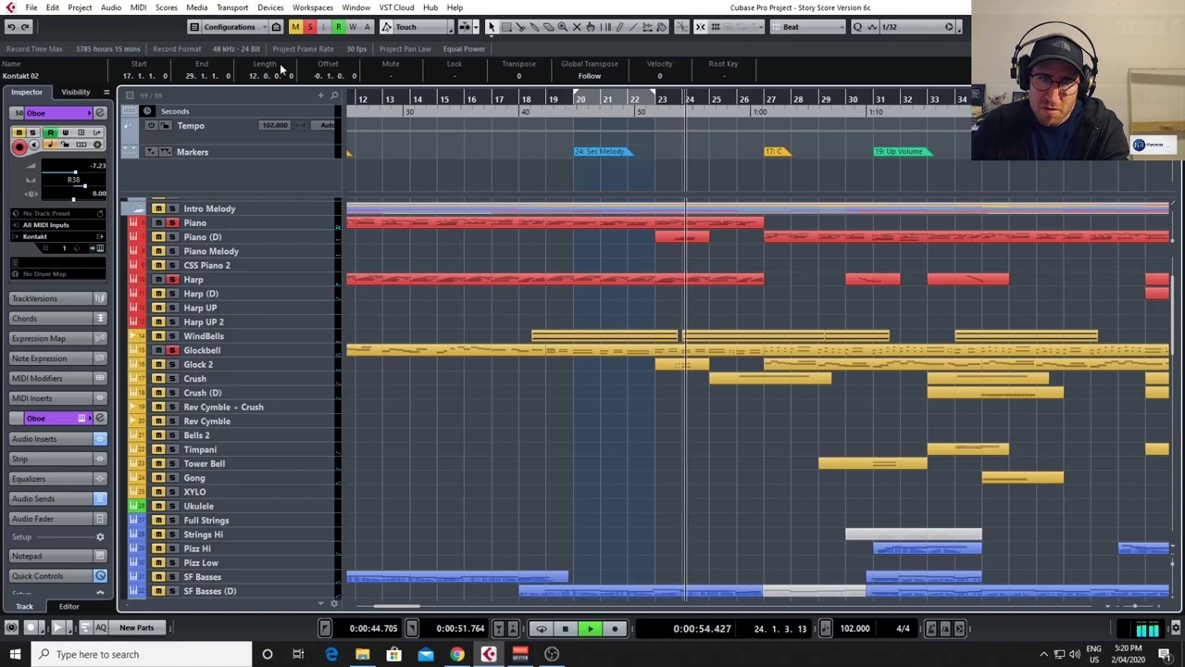
pyautogui.click(311, 28)
# Solo Horn 2 and the choir tracks from Choir to Studio Sopran and play them from about bar 21.
pyautogui.scroll(-10, 638, 311)
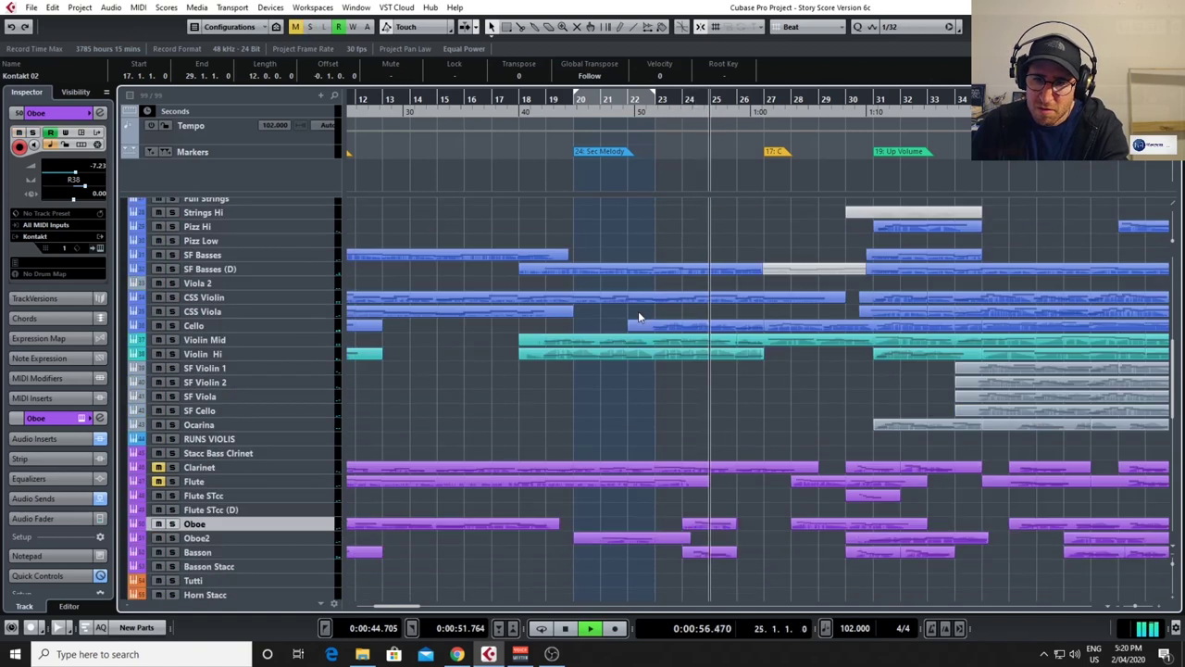
pyautogui.scroll(-3, 638, 317)
pyautogui.scroll(6, 526, 279)
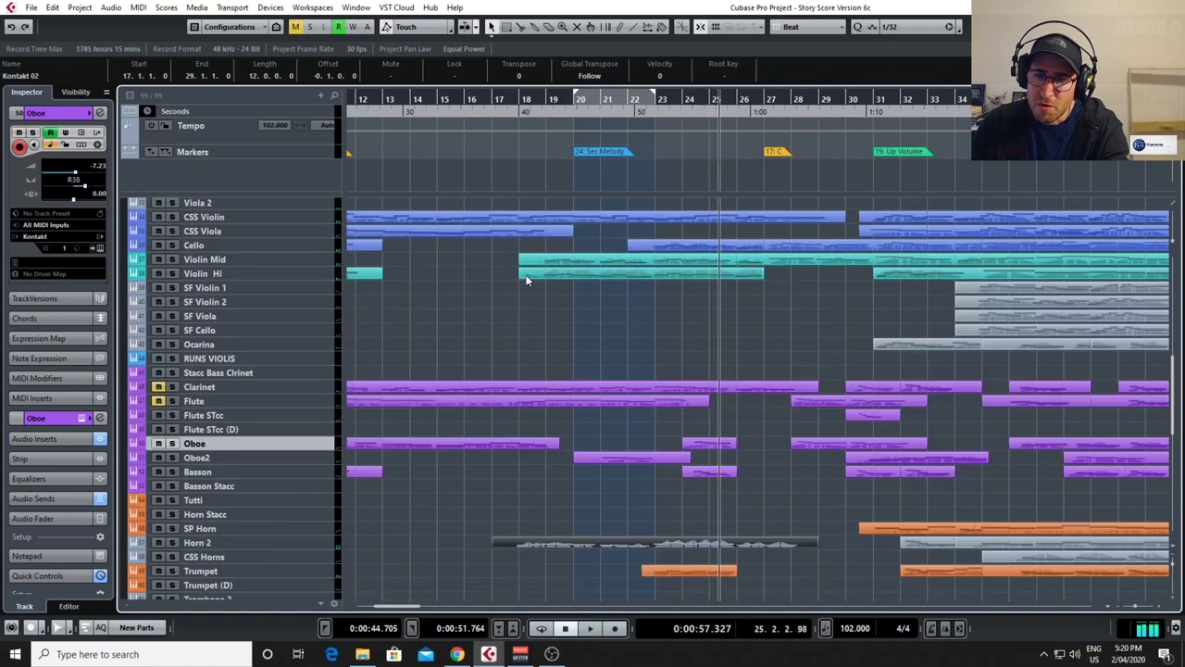
pyautogui.scroll(3, 543, 272)
pyautogui.scroll(-8, 239, 401)
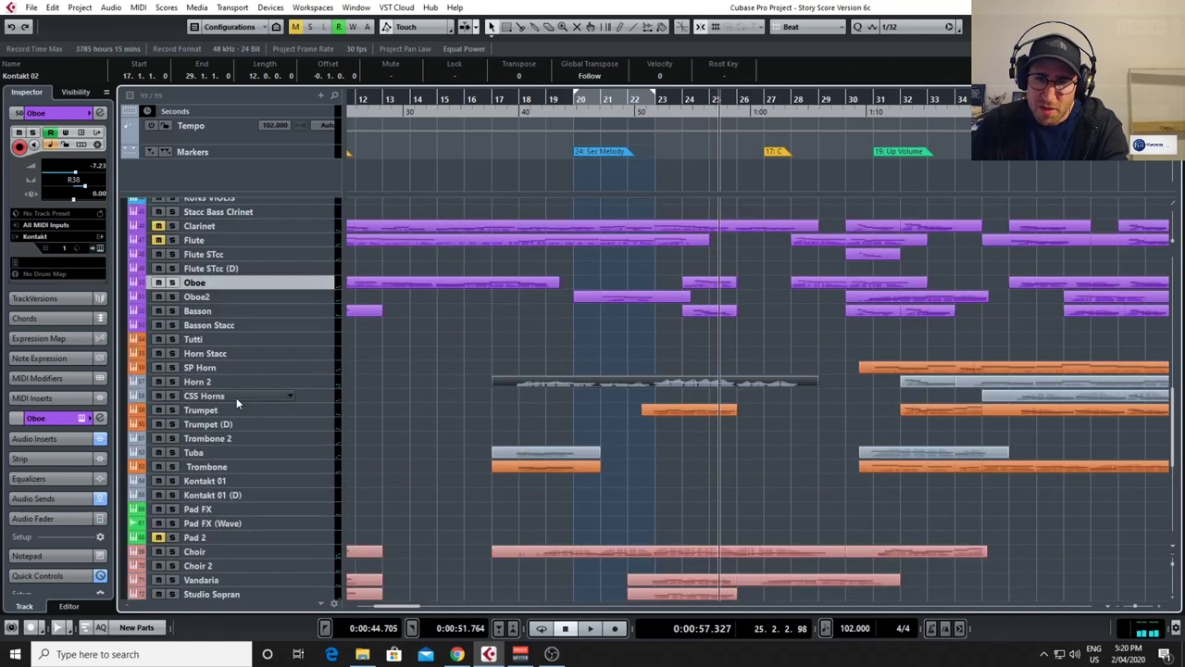
pyautogui.click(172, 382)
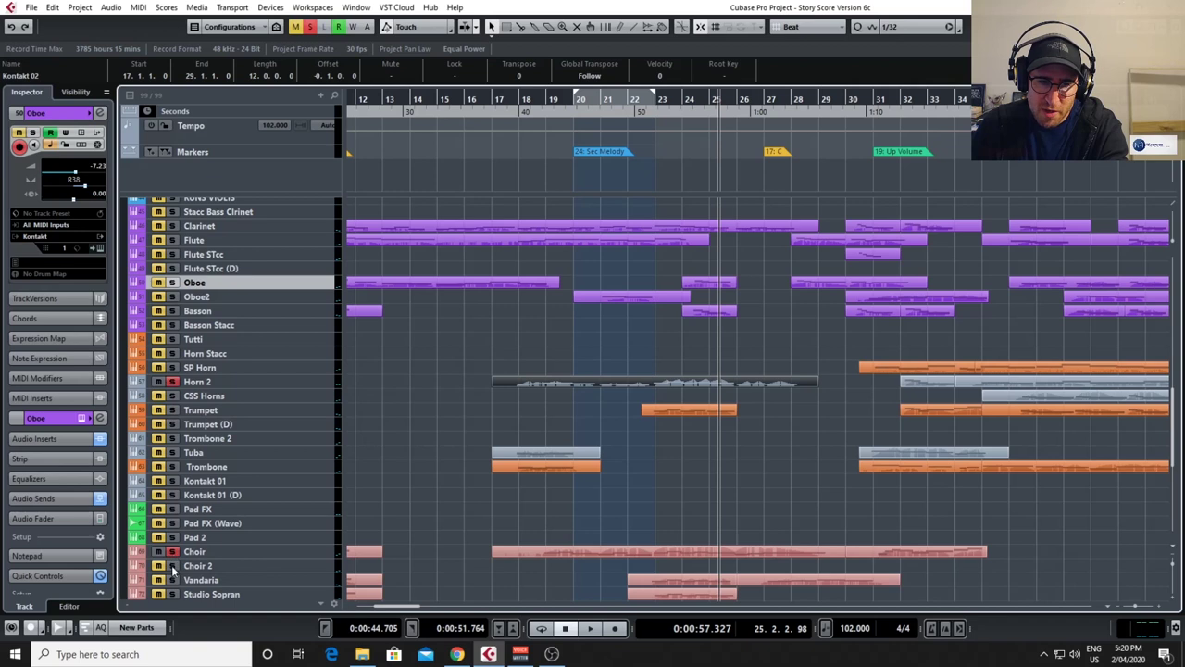
pyautogui.click(607, 99)
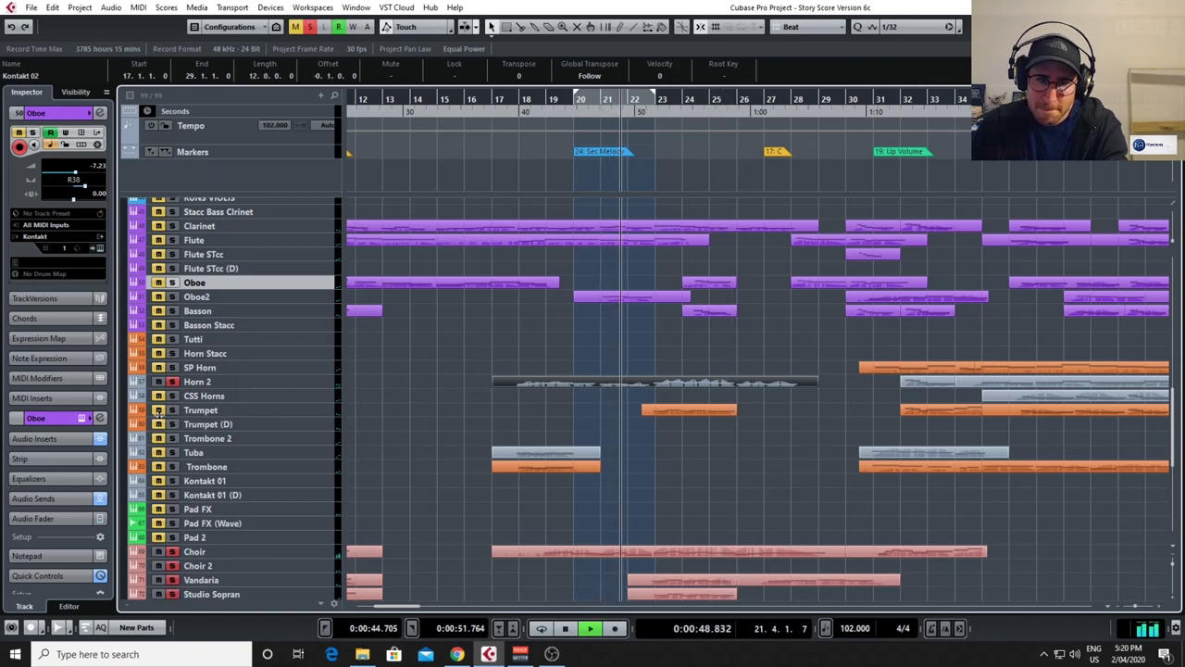
# Add Trumpet to the horn and choir solo, examine its part's notes in the editor during playback, and stop.
pyautogui.doubleClick(671, 410)
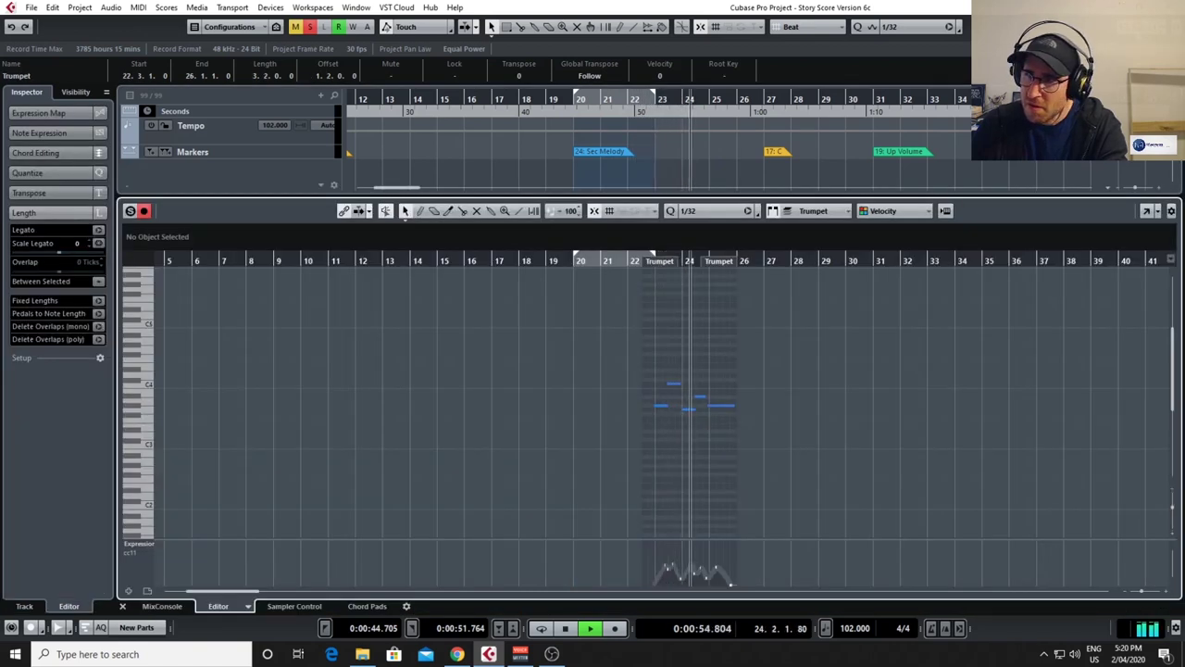
pyautogui.hotkey('ctrl', 'alt', 'e')
pyautogui.scroll(-2, 624, 513)
pyautogui.scroll(2, 625, 513)
pyautogui.scroll(-2, 624, 513)
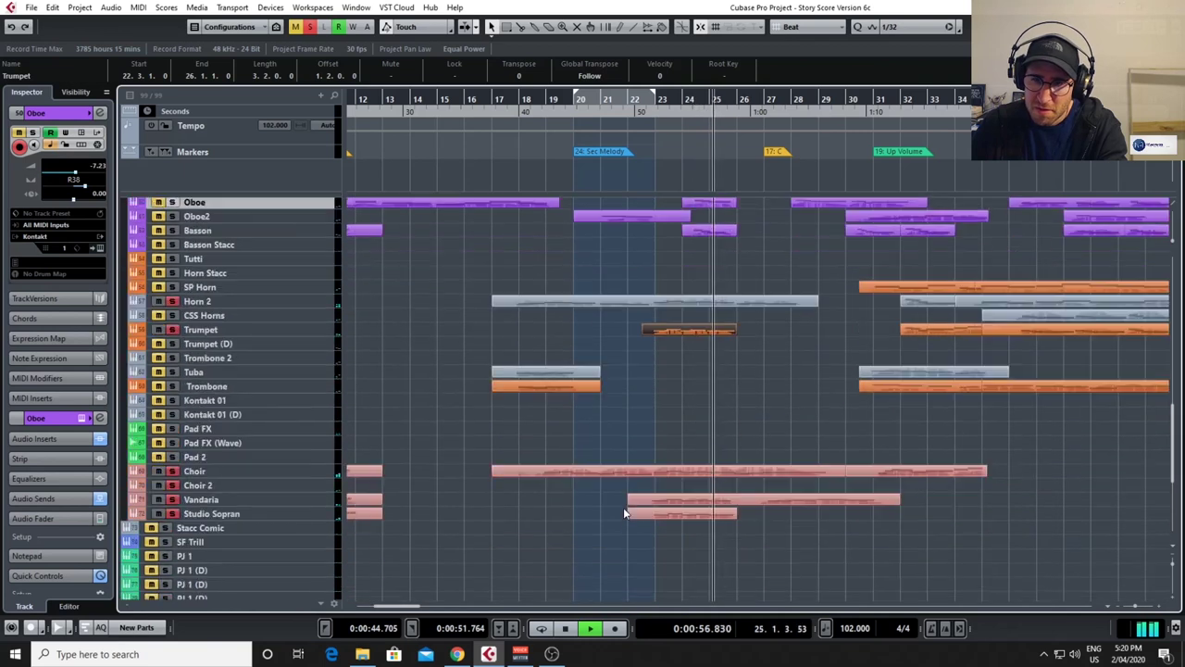
pyautogui.scroll(8, 512, 440)
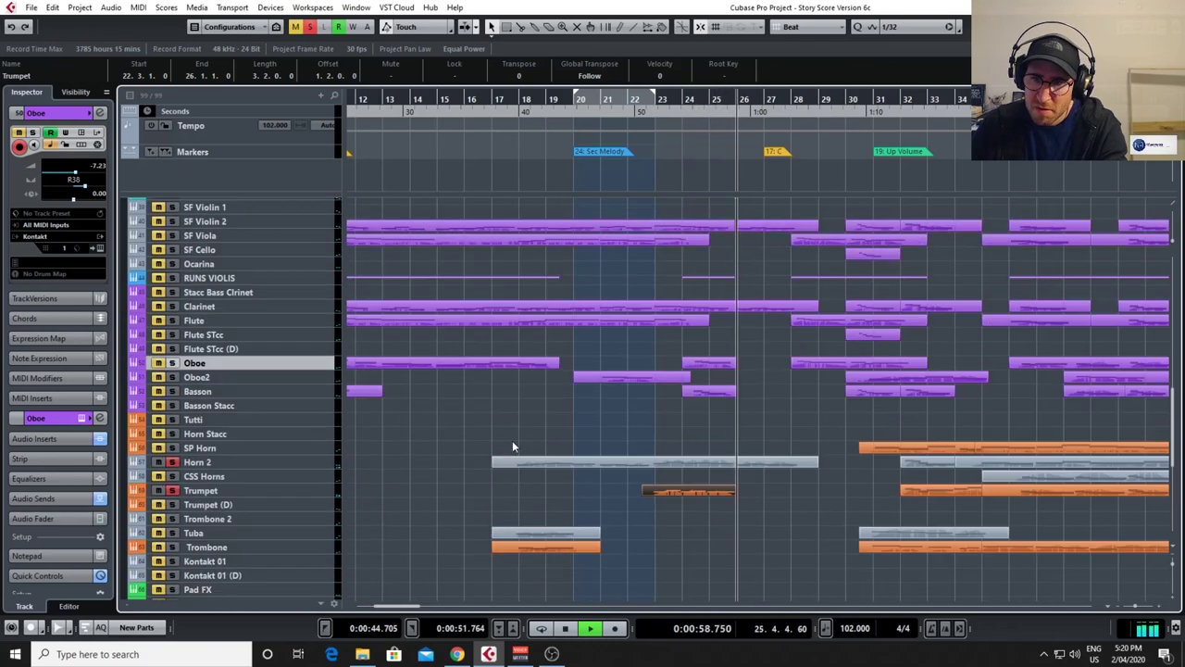
pyautogui.press('space')
# Add Violin Mid and Violin Hi to the solo, play from bar 23 and examine the Violin Mid part's notes in the editor.
pyautogui.click(653, 124)
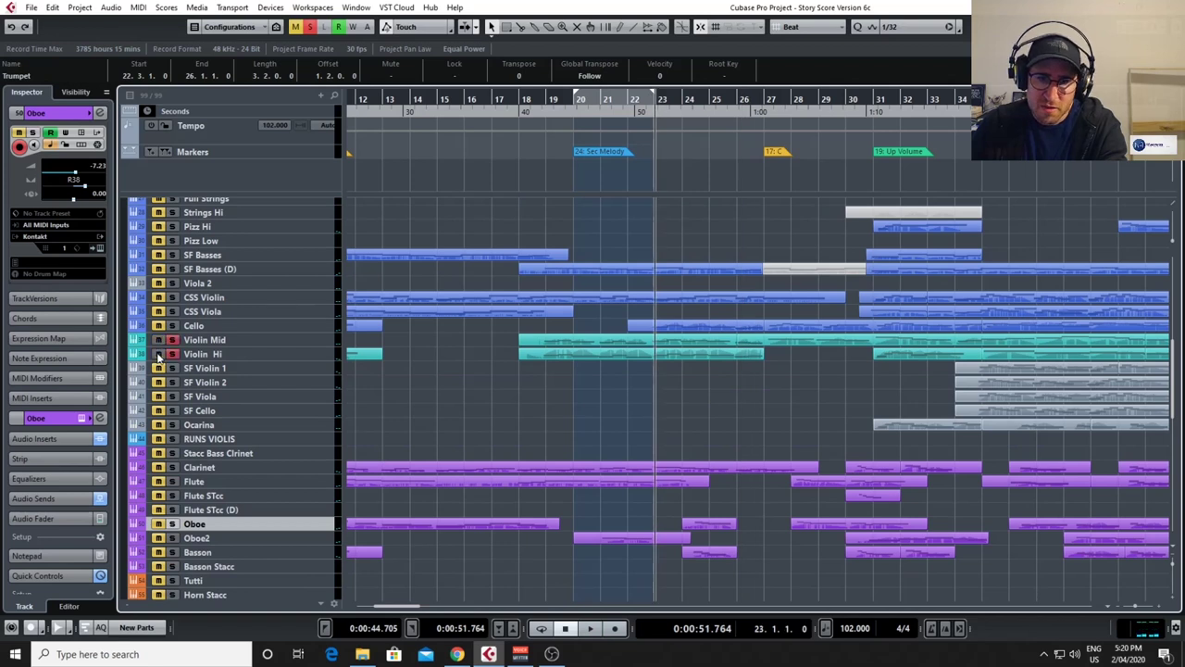
pyautogui.doubleClick(708, 341)
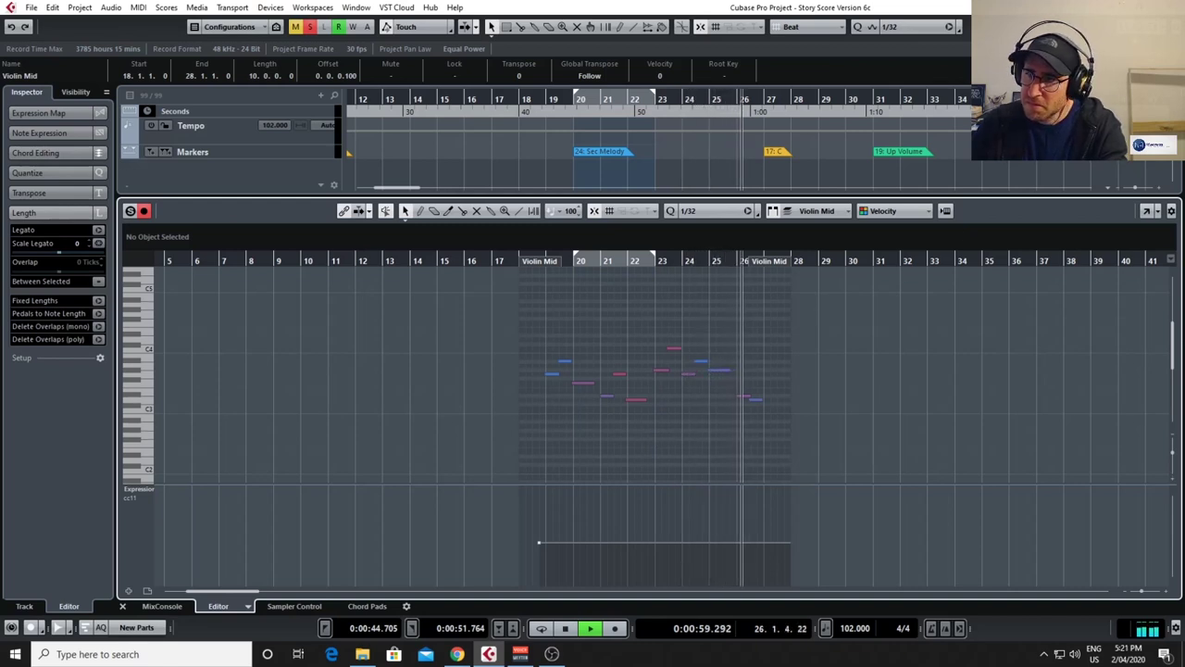
pyautogui.click(982, 139)
pyautogui.hotkey('ctrl', 'alt', 'e')
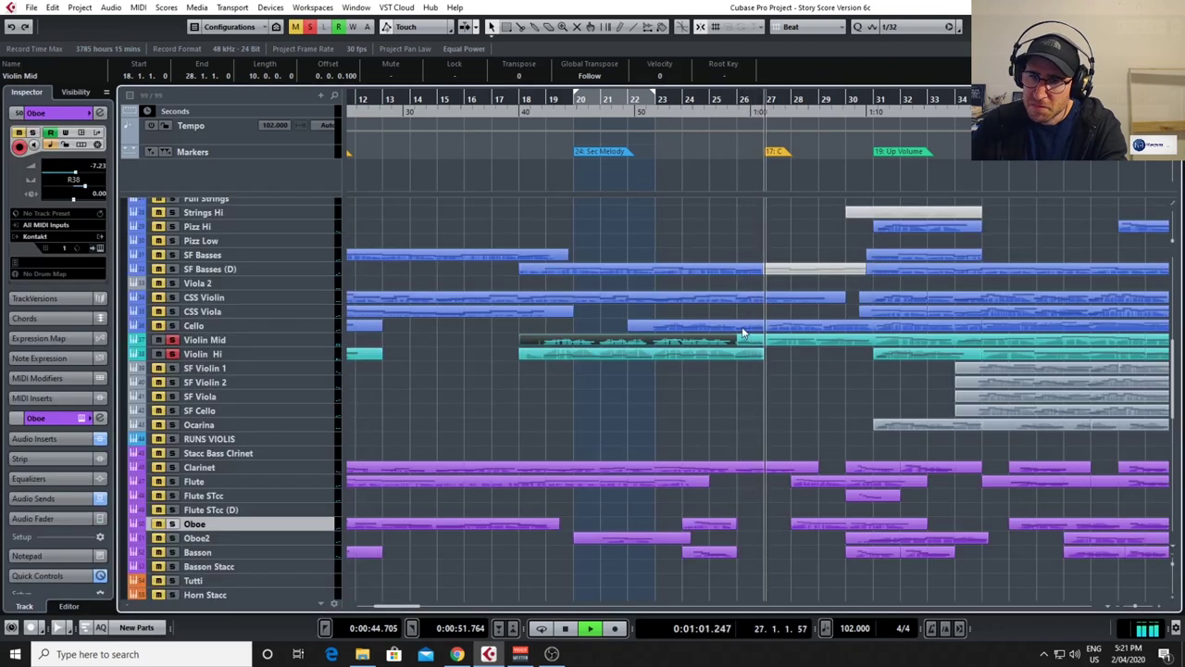
pyautogui.scroll(6, 711, 346)
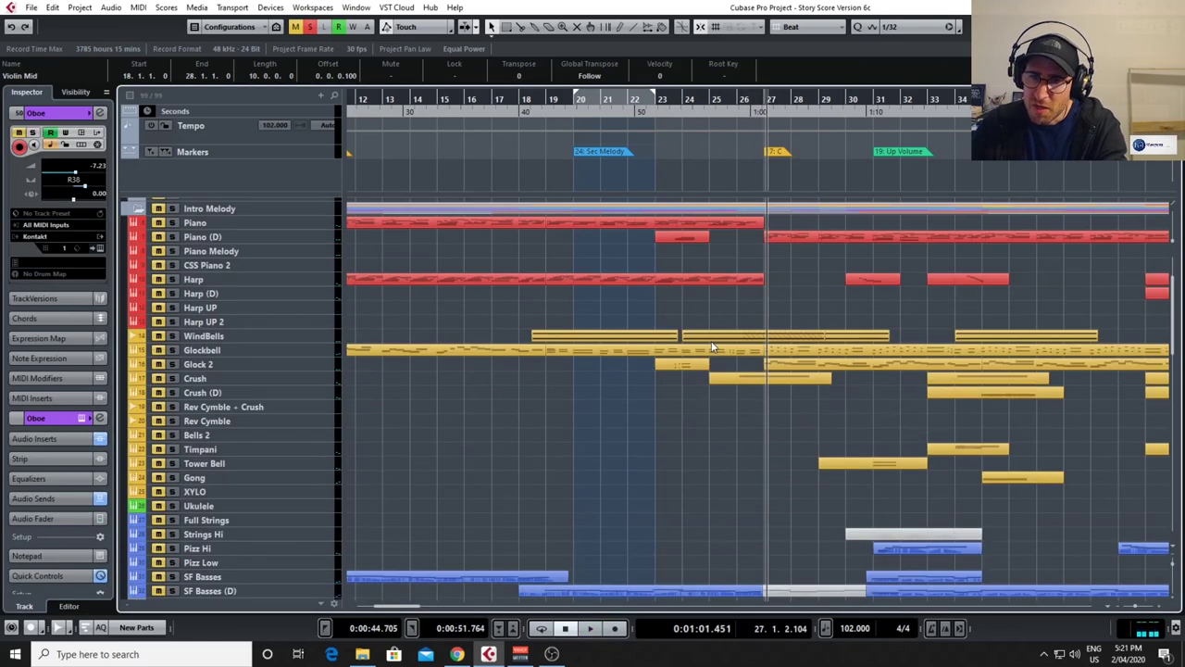
pyautogui.scroll(2, 712, 346)
pyautogui.scroll(-10, 712, 346)
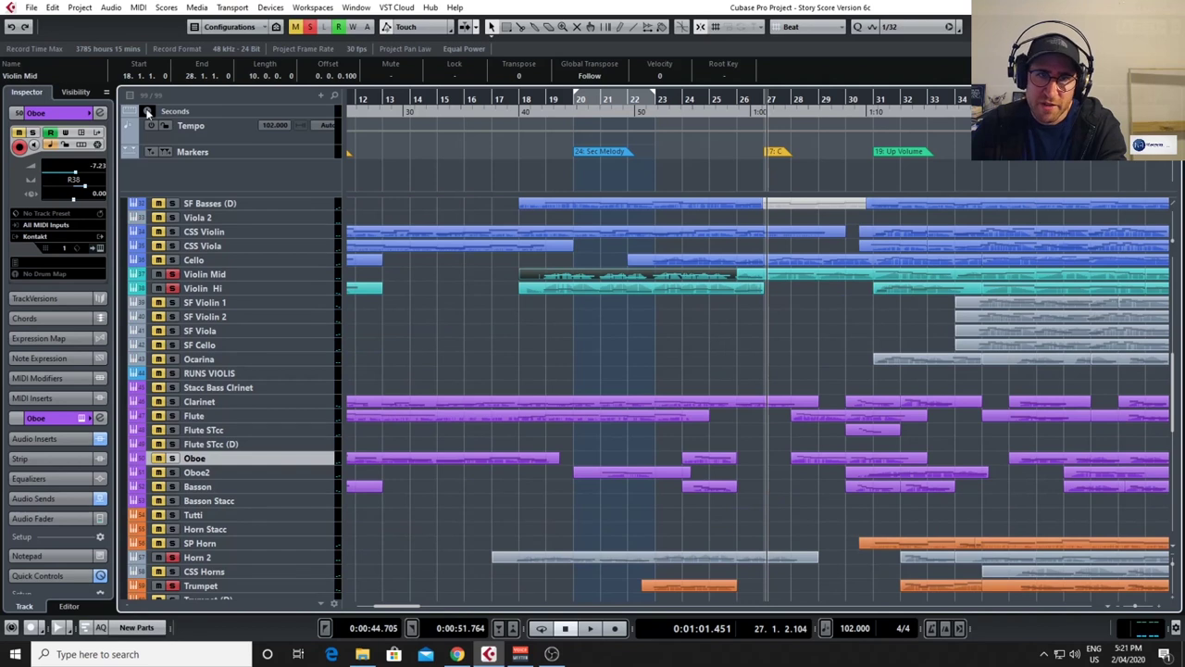
# Clear all solos, play the full arrangement from about bar 27 past the Up Volume marker and stop playback.
pyautogui.click(311, 27)
pyautogui.press('space')
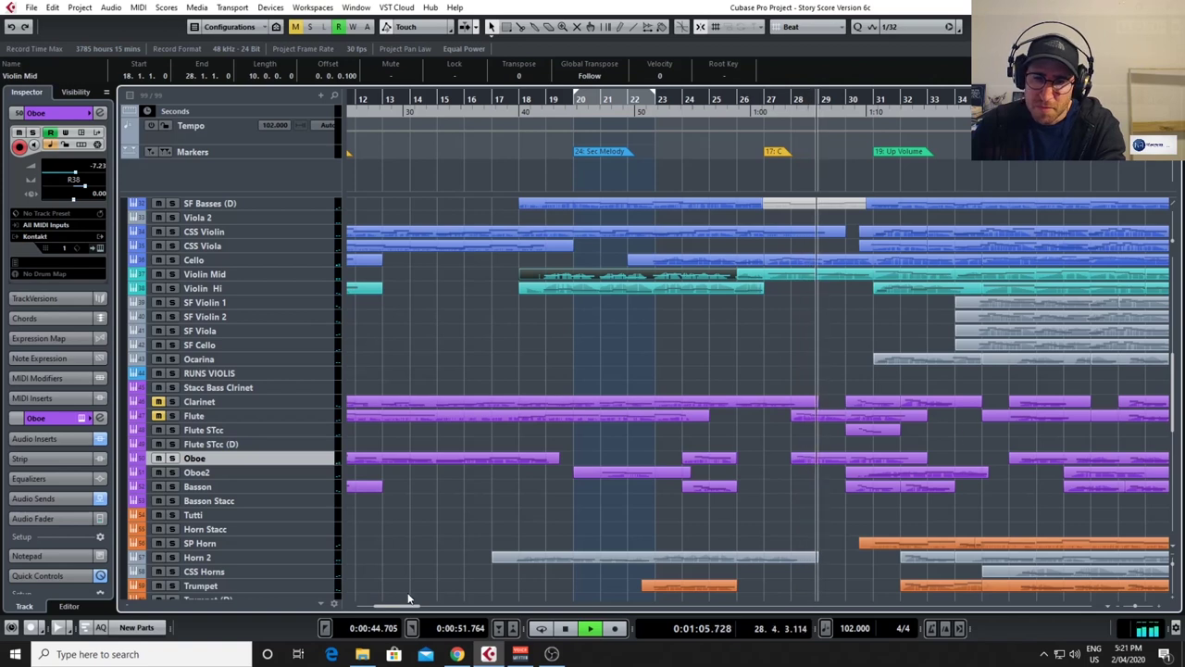
pyautogui.moveTo(409, 608); pyautogui.dragTo(435, 609)
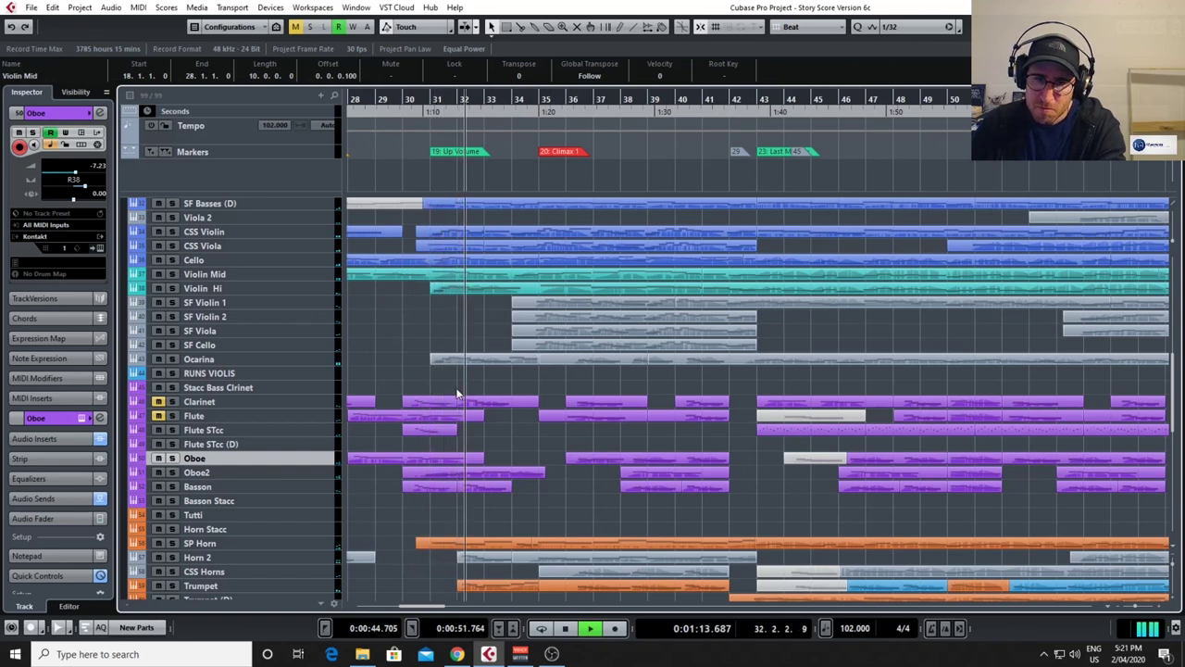
pyautogui.moveTo(428, 609); pyautogui.dragTo(408, 607)
pyautogui.scroll(5, 468, 419)
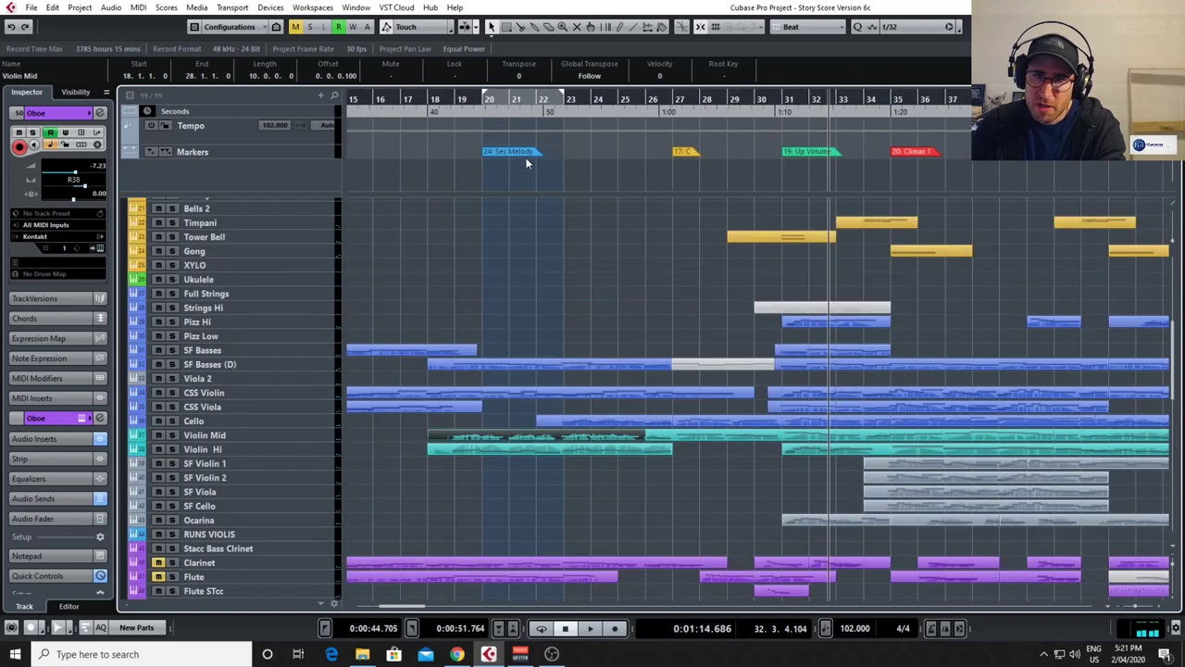
# Play the full arrangement from about bar 21, stop playback and set the playback position back to about bar 20.
pyautogui.click(515, 102)
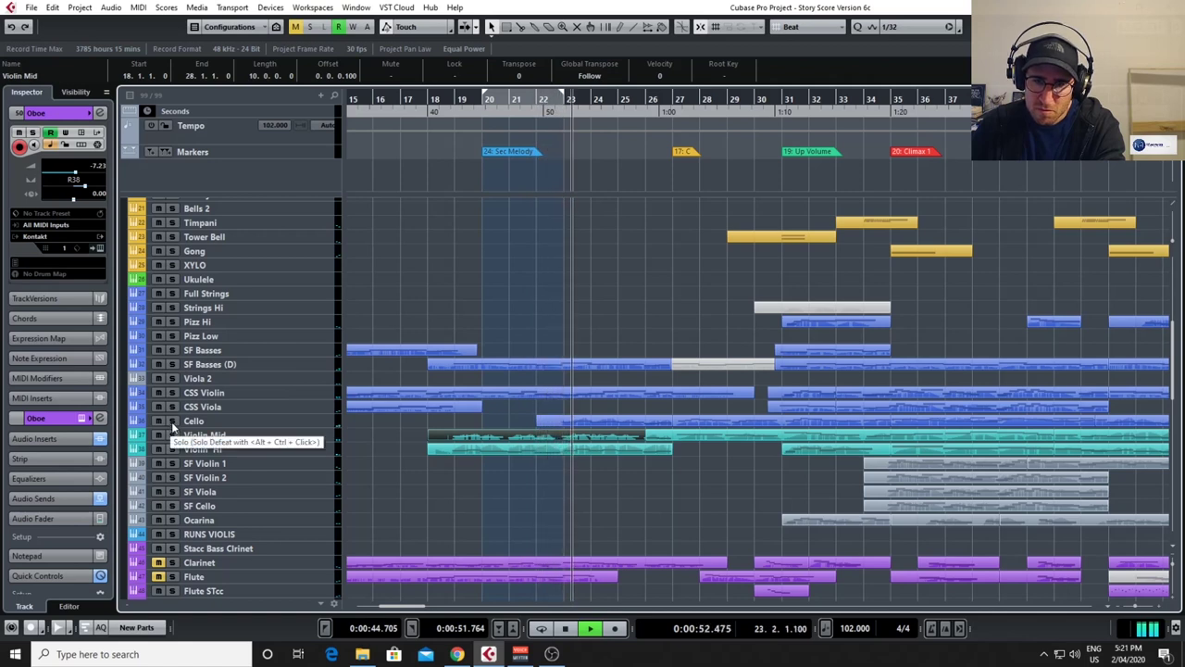
pyautogui.press('space')
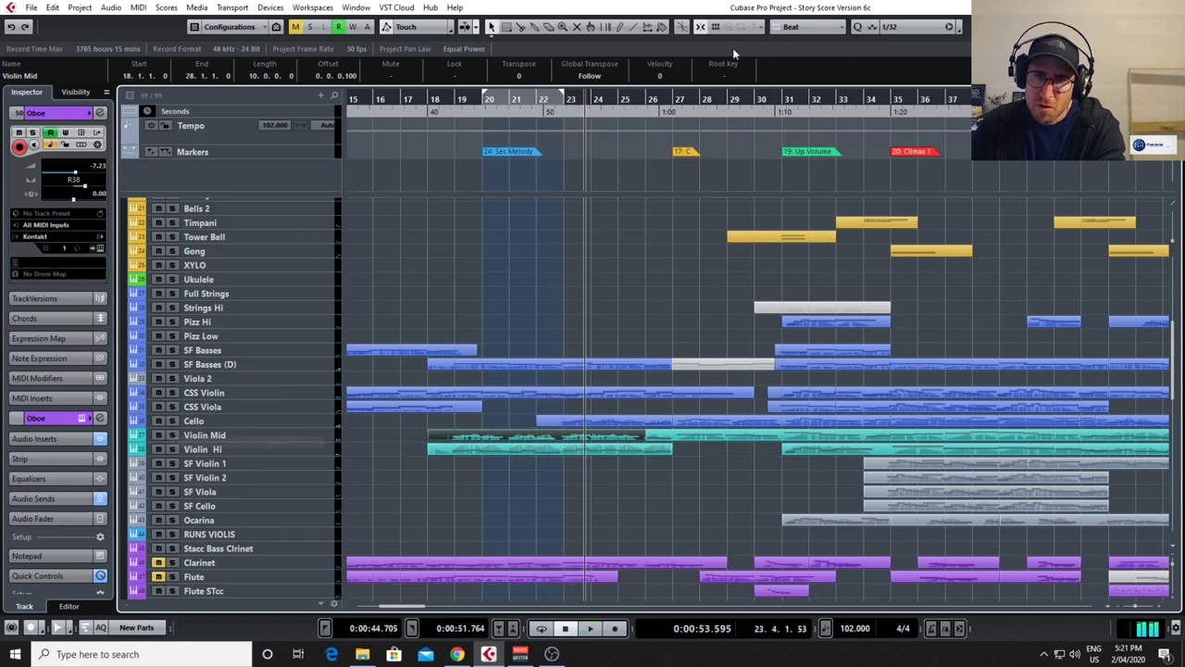
pyautogui.click(499, 99)
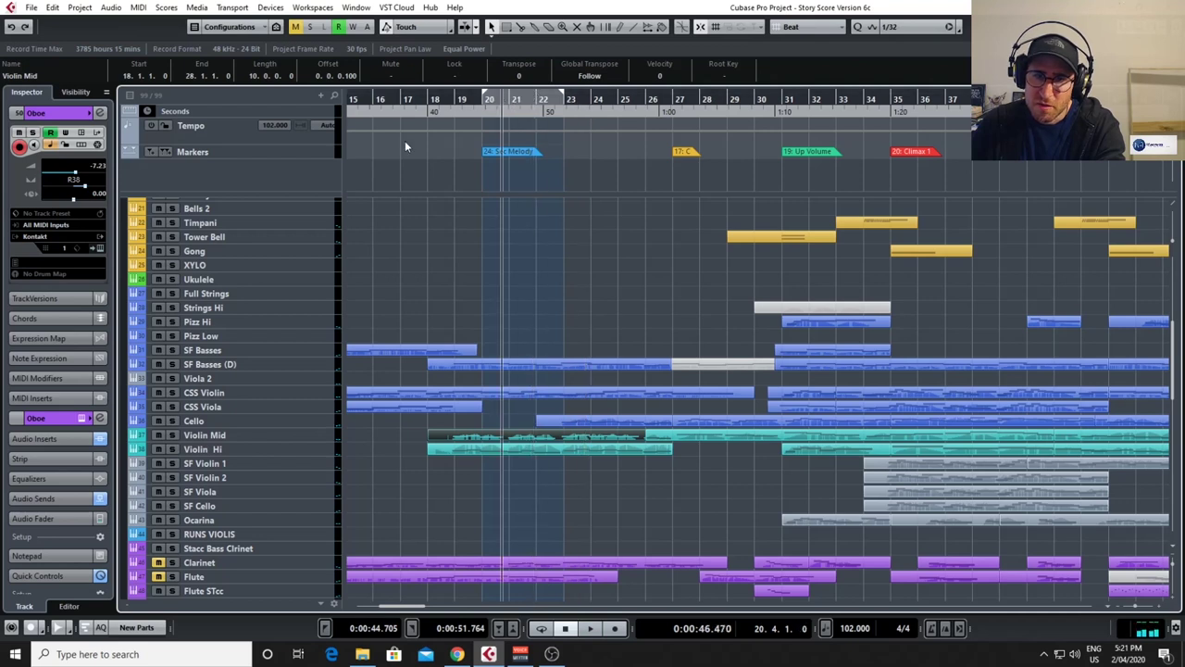
# Play the full arrangement from about bar 21 and examine the notes of the Cello part starting at bar 22 in the editor.
pyautogui.moveTo(414, 100); pyautogui.dragTo(379, 122)
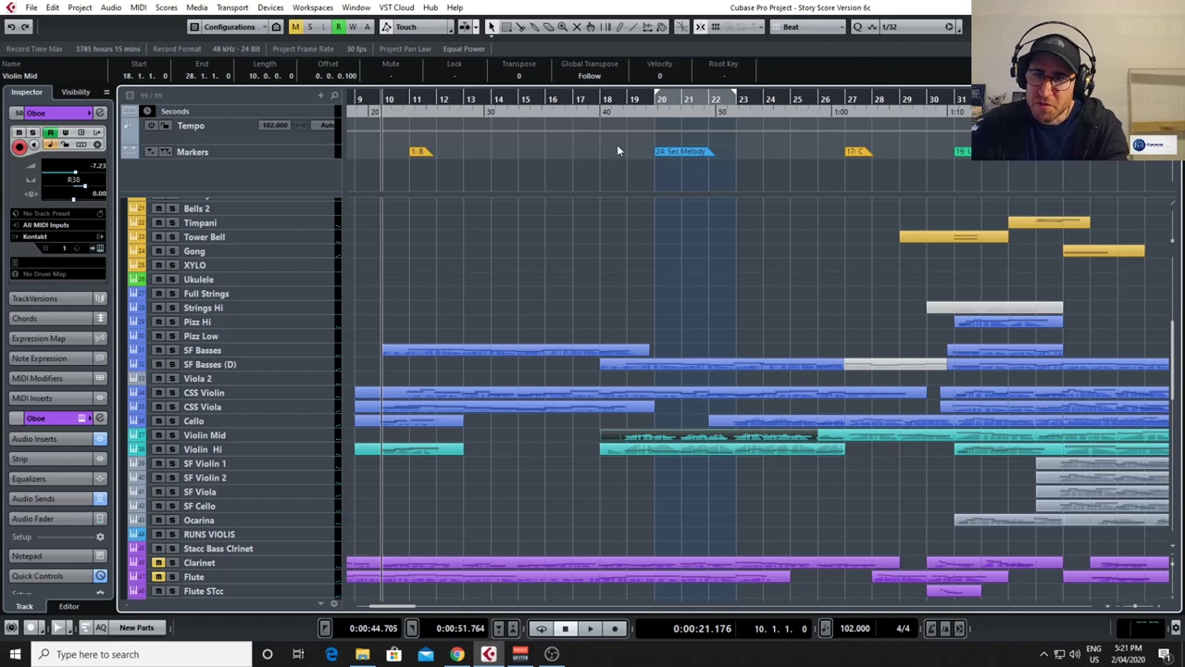
pyautogui.click(677, 104)
pyautogui.click(701, 105)
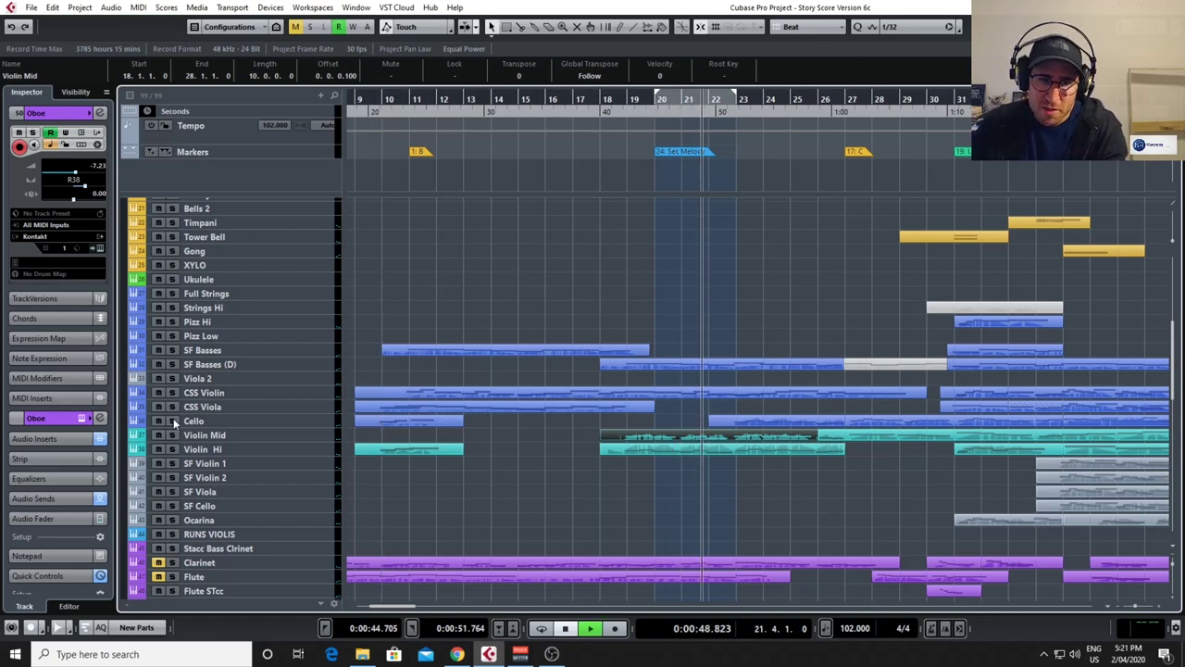
pyautogui.click(818, 425)
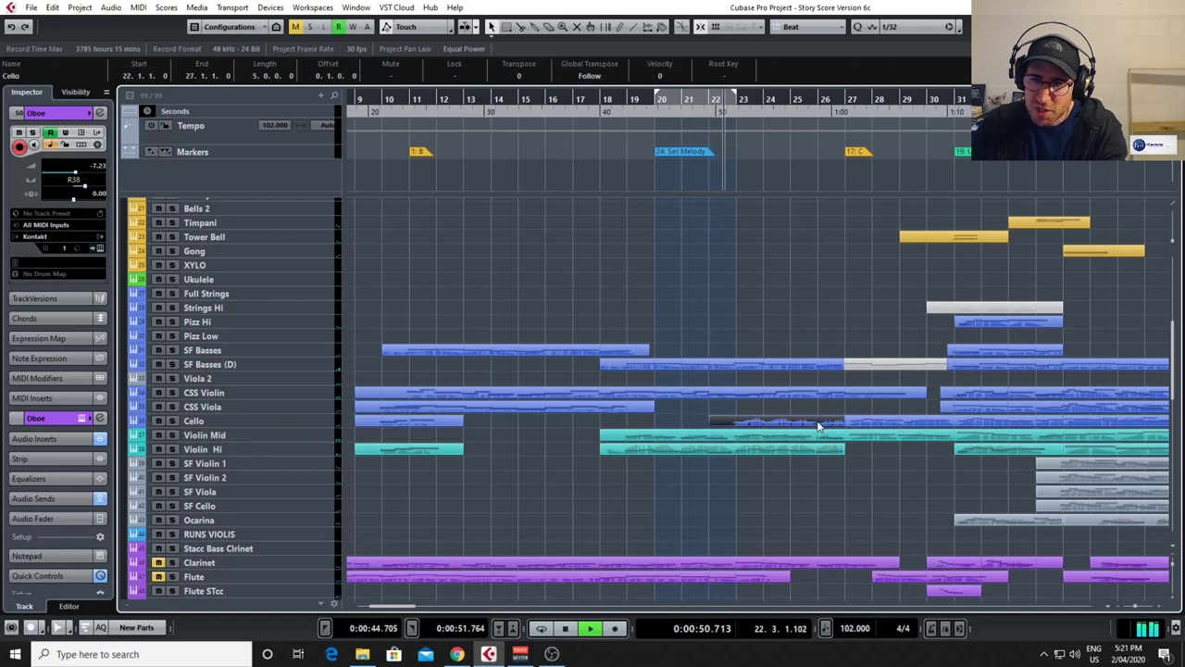
pyautogui.doubleClick(819, 425)
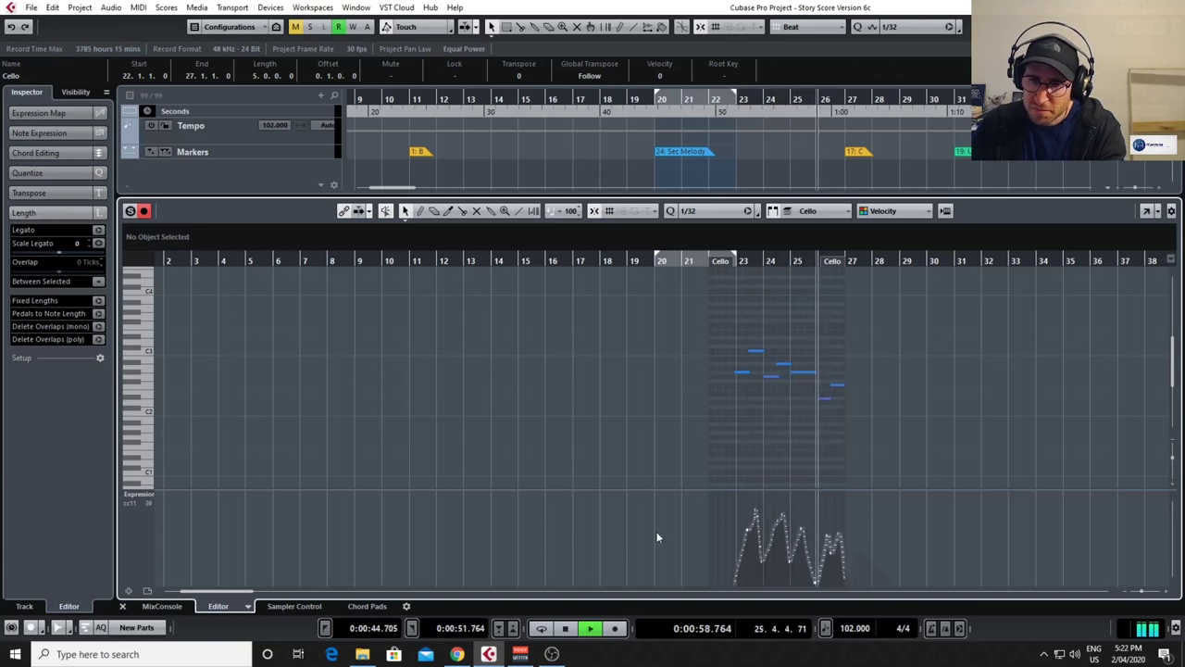
pyautogui.hotkey('ctrl', 'e')
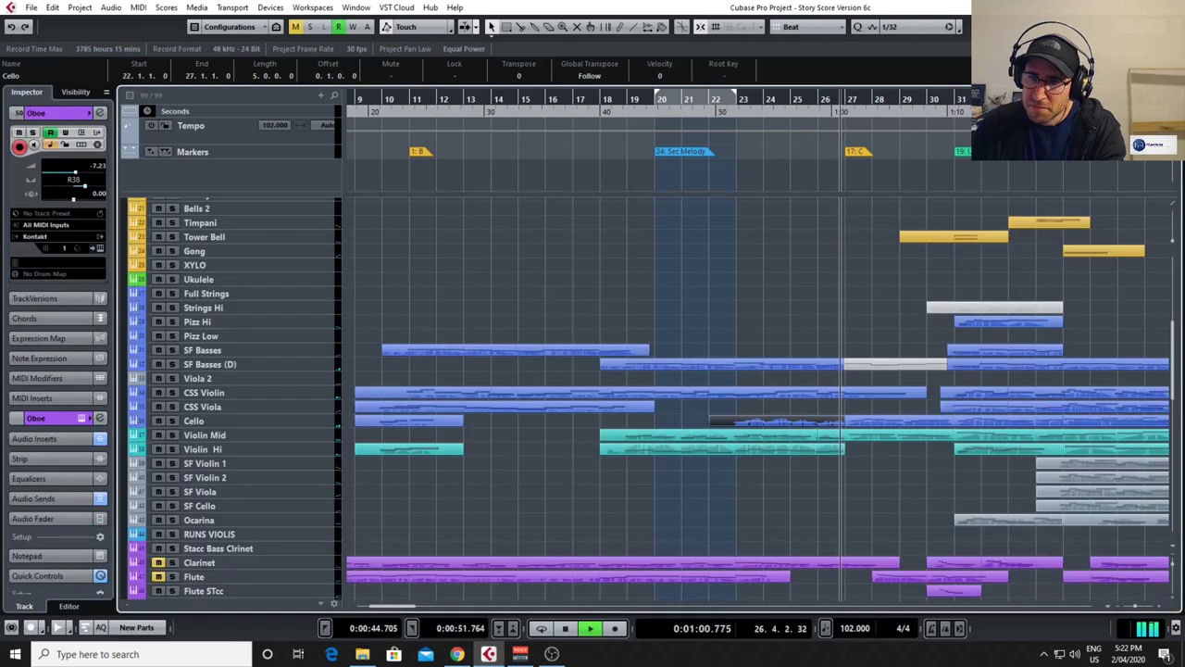
# Play from bar 31 and solo Horn 2, CSS Horns, Trumpet, Trumpet (D), Trombone 2, Tuba and Trombone.
pyautogui.press('g')
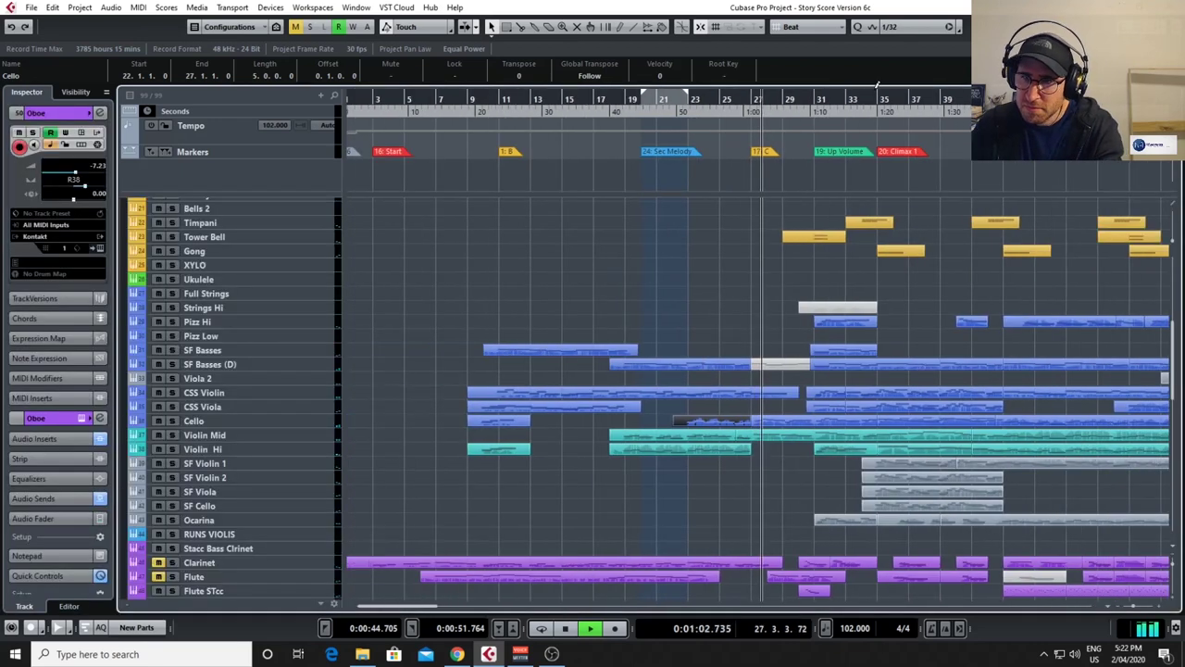
pyautogui.scroll(-8, 779, 313)
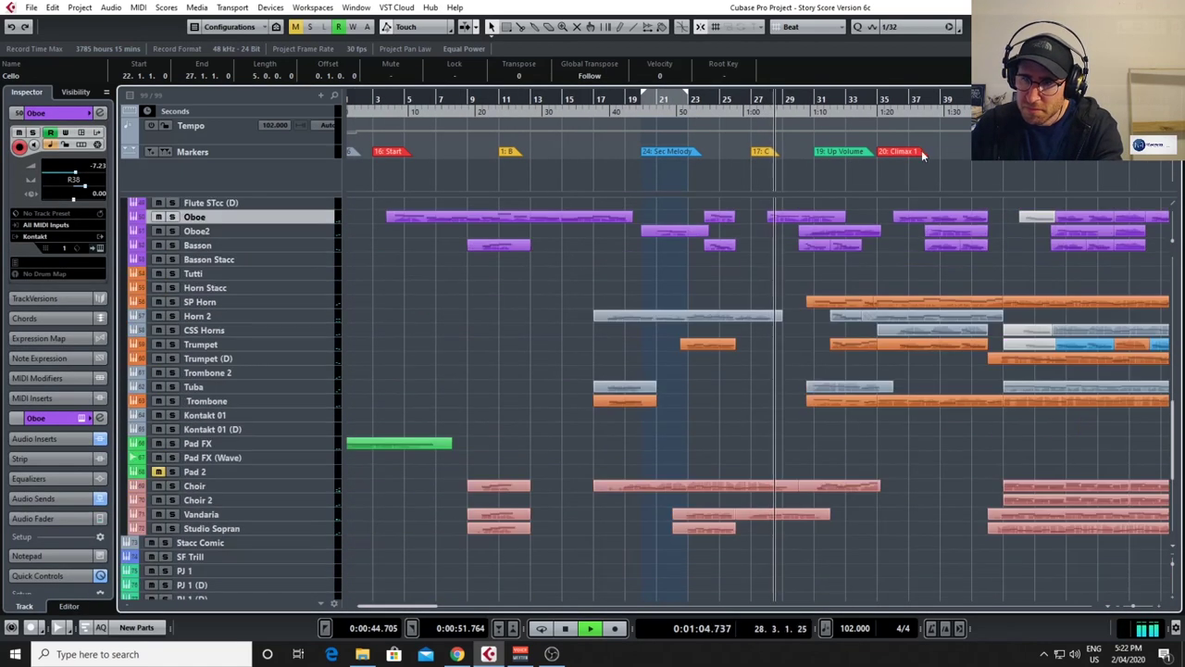
pyautogui.click(817, 104)
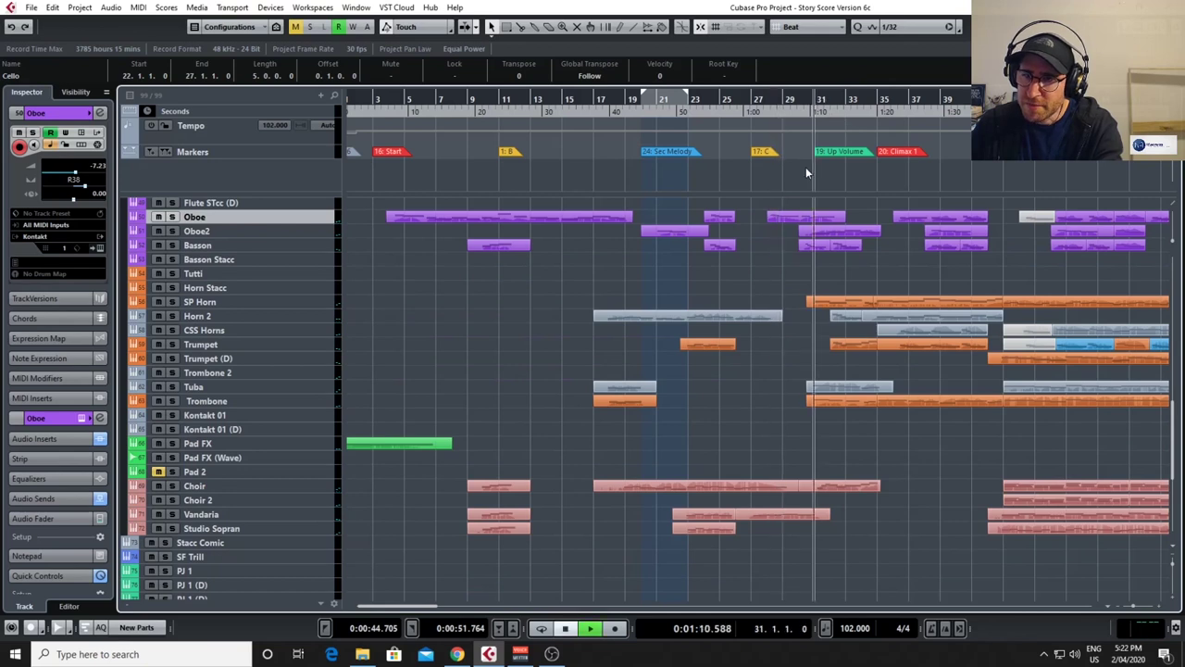
pyautogui.press('h')
pyautogui.press('h')
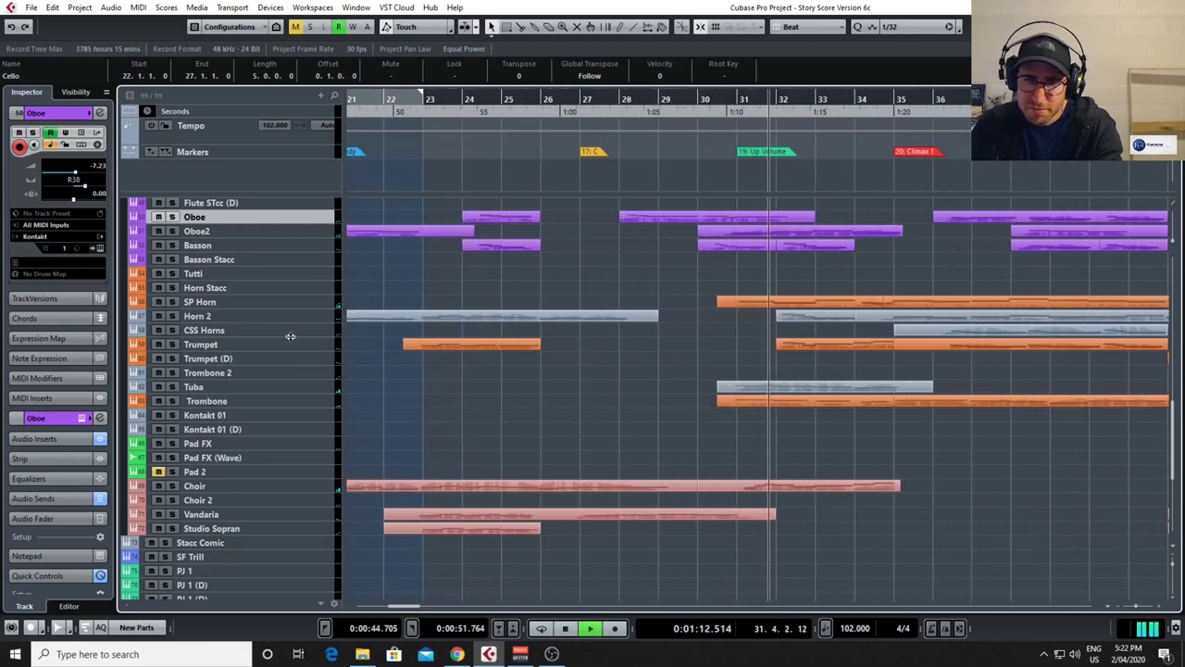
pyautogui.click(174, 387)
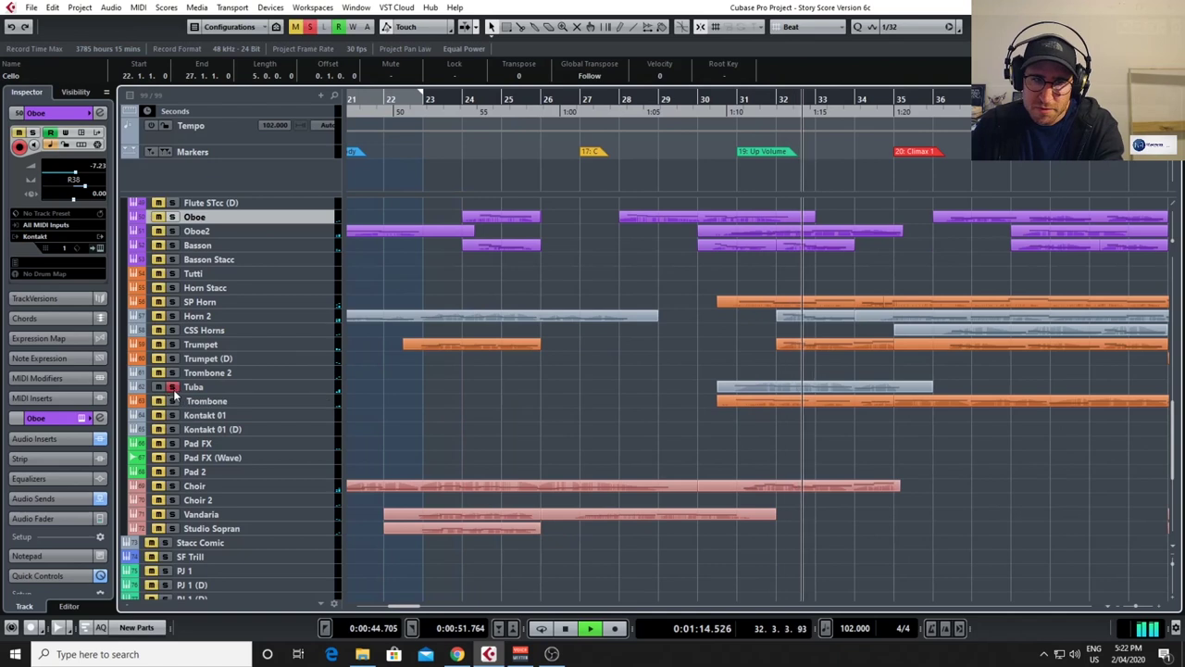
pyautogui.click(172, 316)
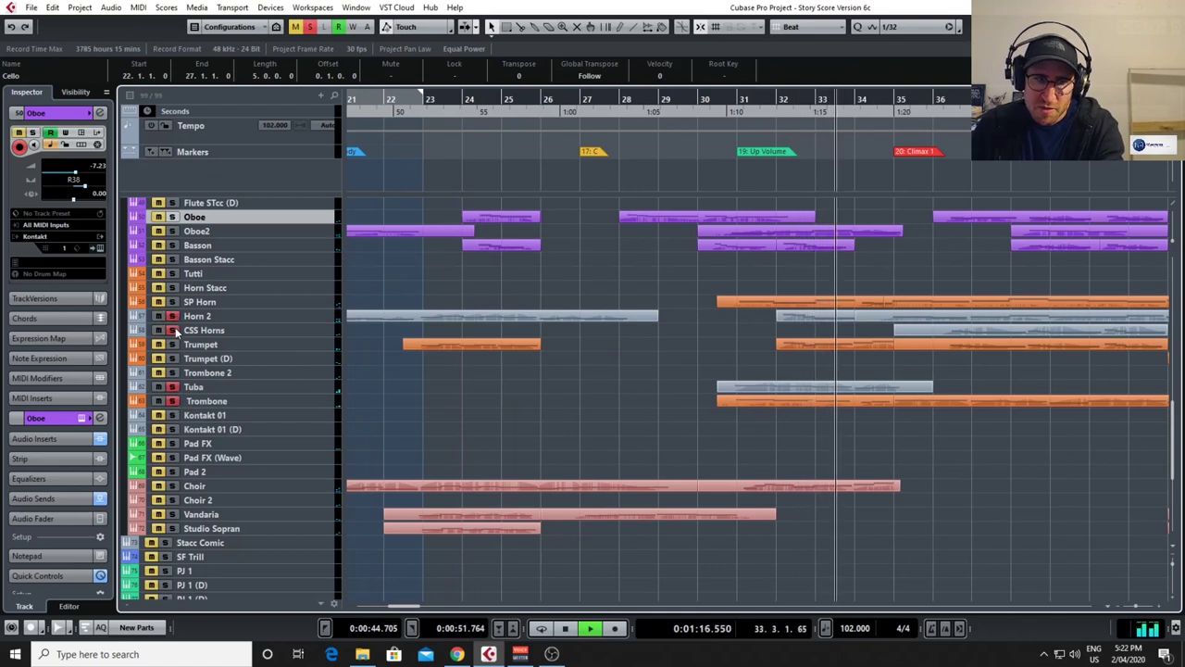
pyautogui.click(172, 358)
pyautogui.click(173, 372)
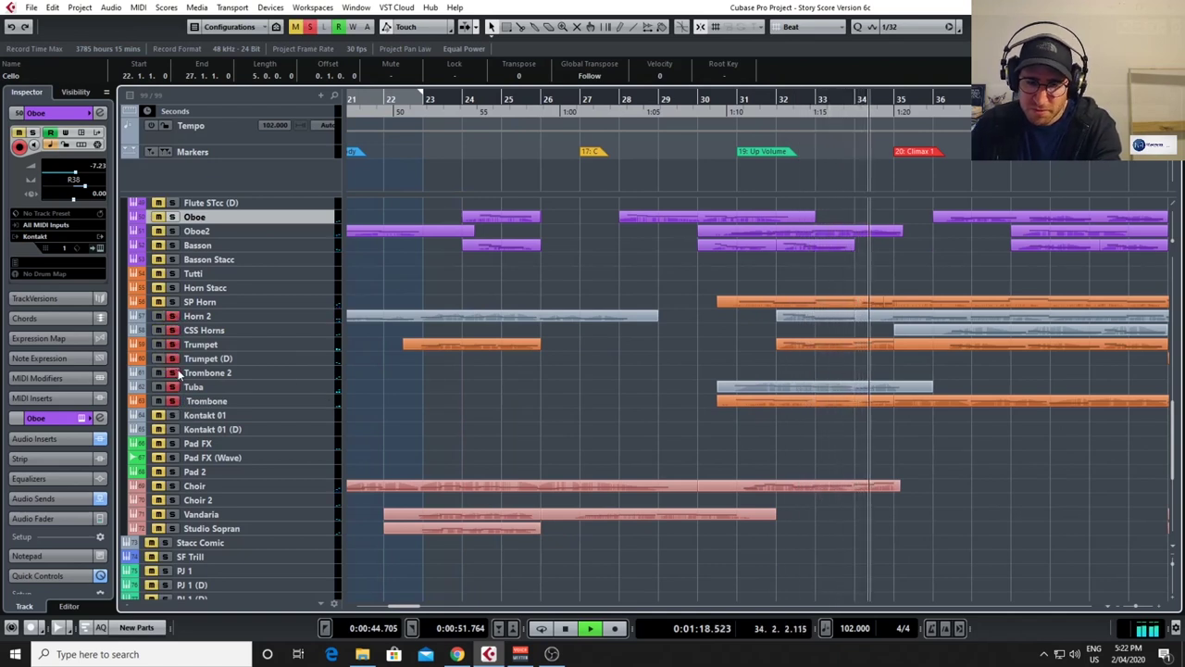
# Play the soloed brass from bar 30 and examine the Trombone, Tuba and Trumpet parts' notes in the editor.
pyautogui.press('g')
pyautogui.press('g')
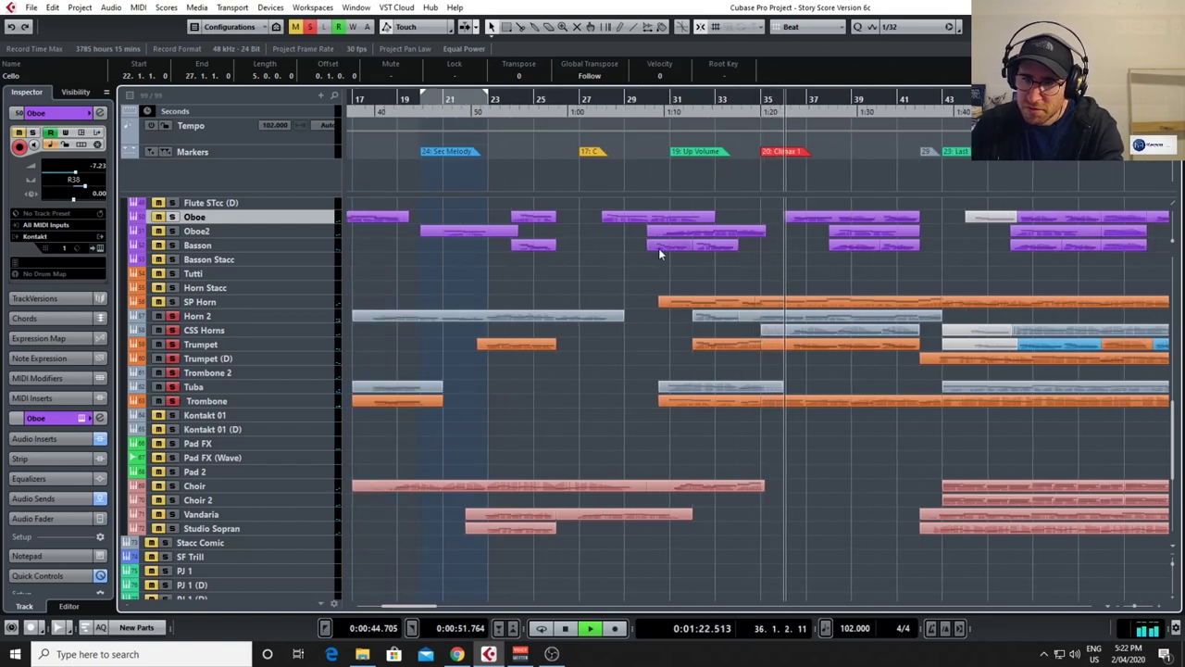
pyautogui.click(657, 102)
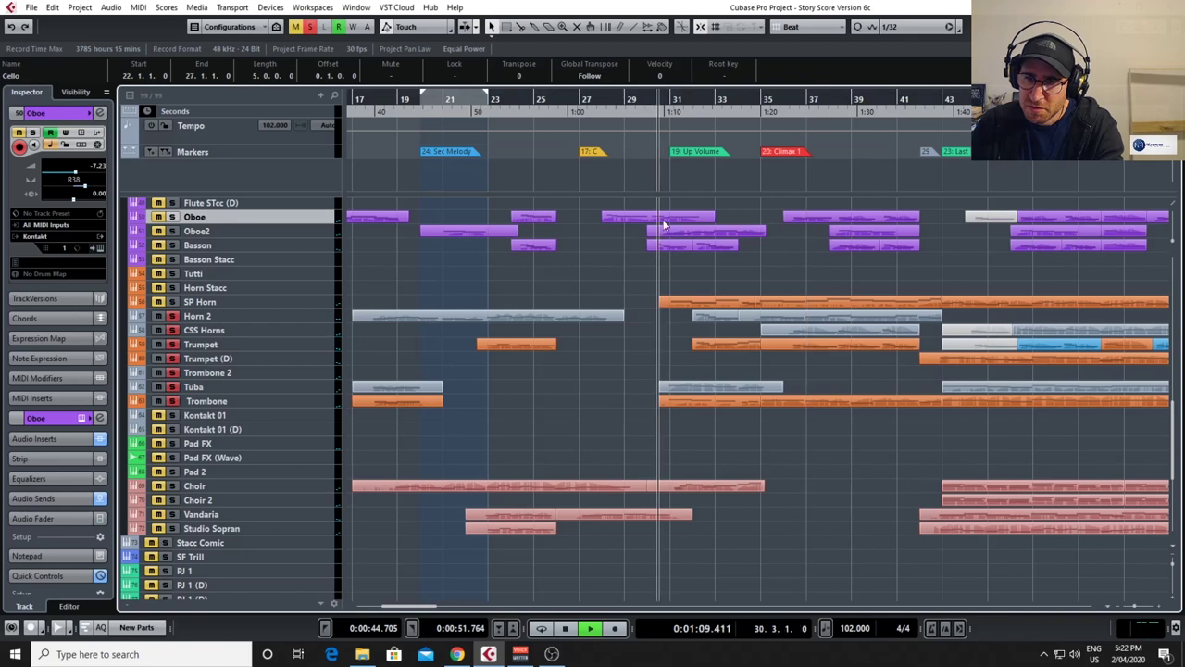
pyautogui.doubleClick(701, 401)
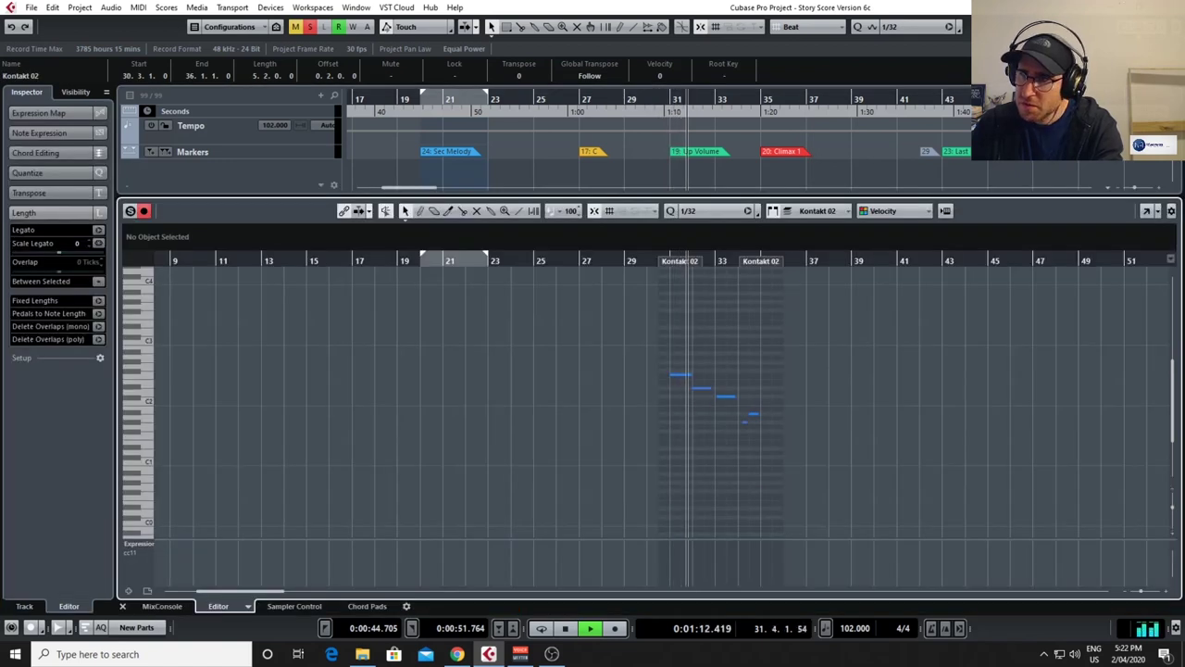
pyautogui.hotkey('ctrl', 'e')
pyautogui.doubleClick(720, 384)
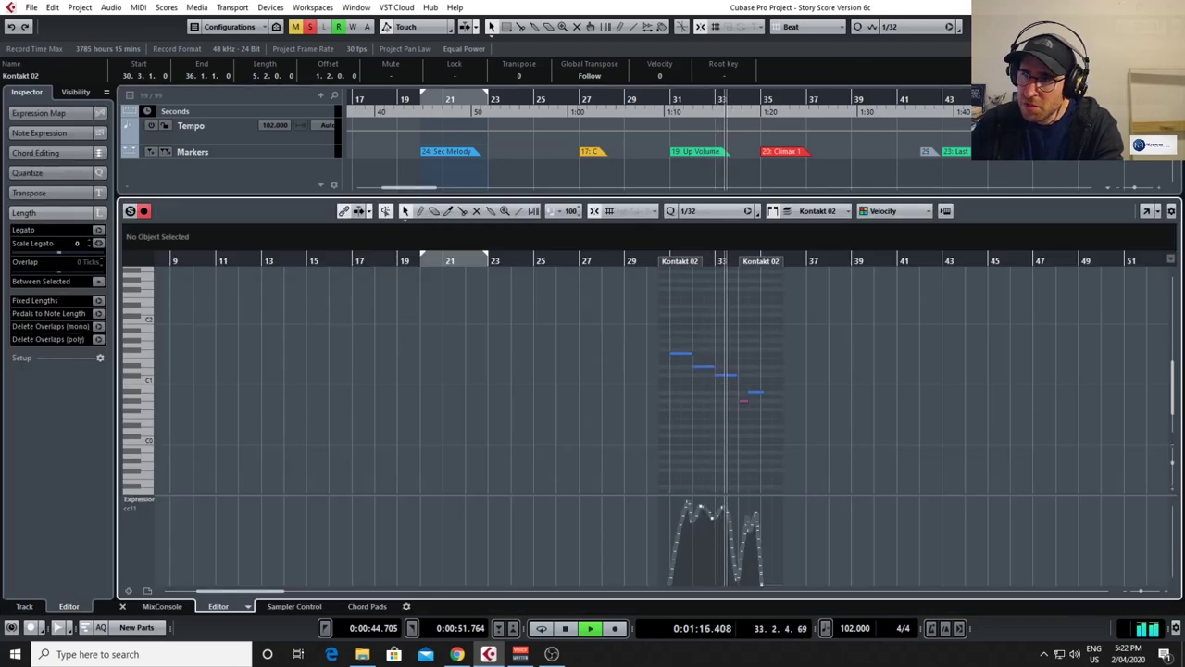
pyautogui.hotkey('ctrl', 'e')
pyautogui.doubleClick(718, 345)
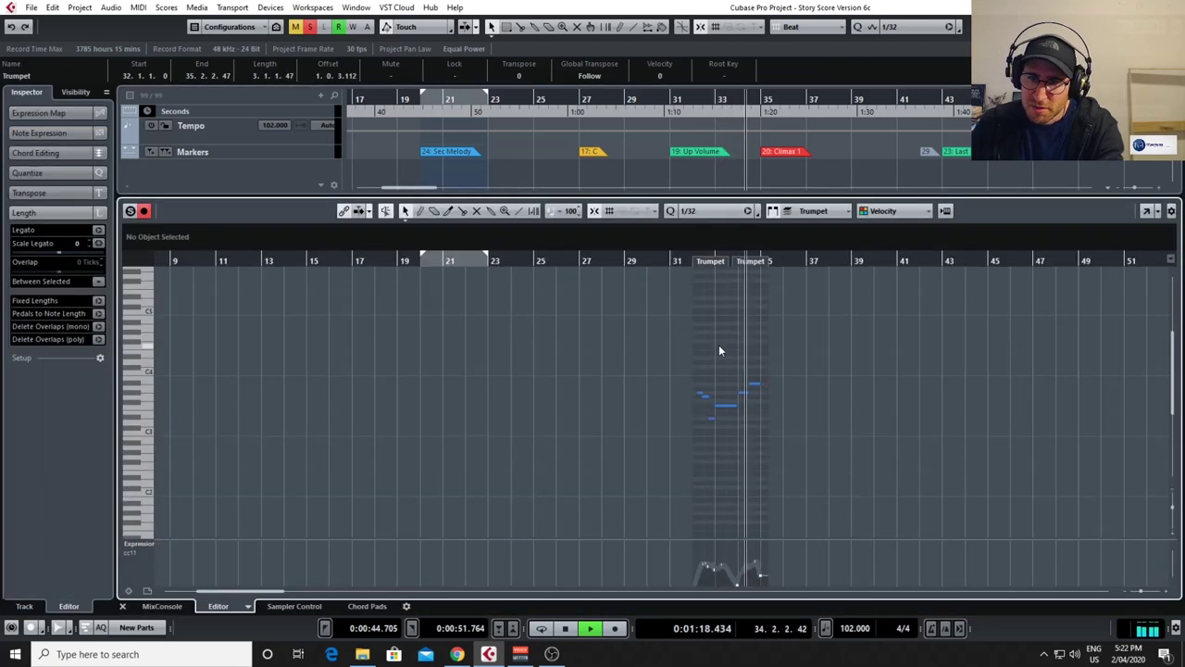
pyautogui.hotkey('ctrl', 'e')
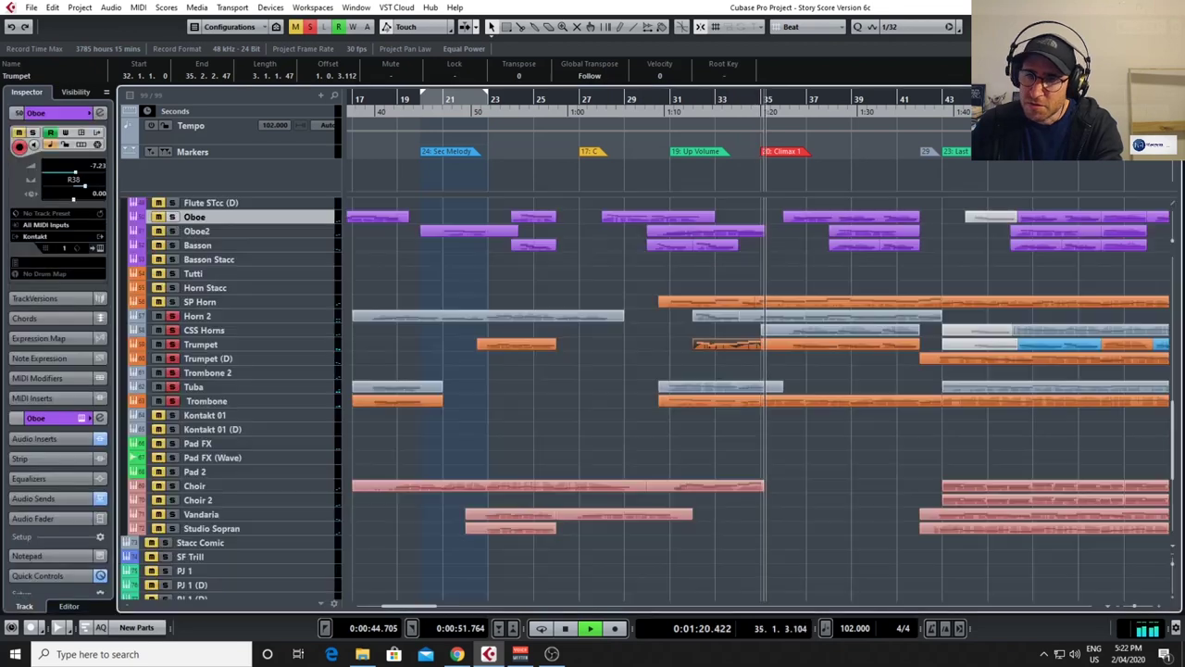
# Add the string tracks from SF Basses through Violin Hi to the brass solo during playback.
pyautogui.press('g')
pyautogui.press('g')
pyautogui.press('g')
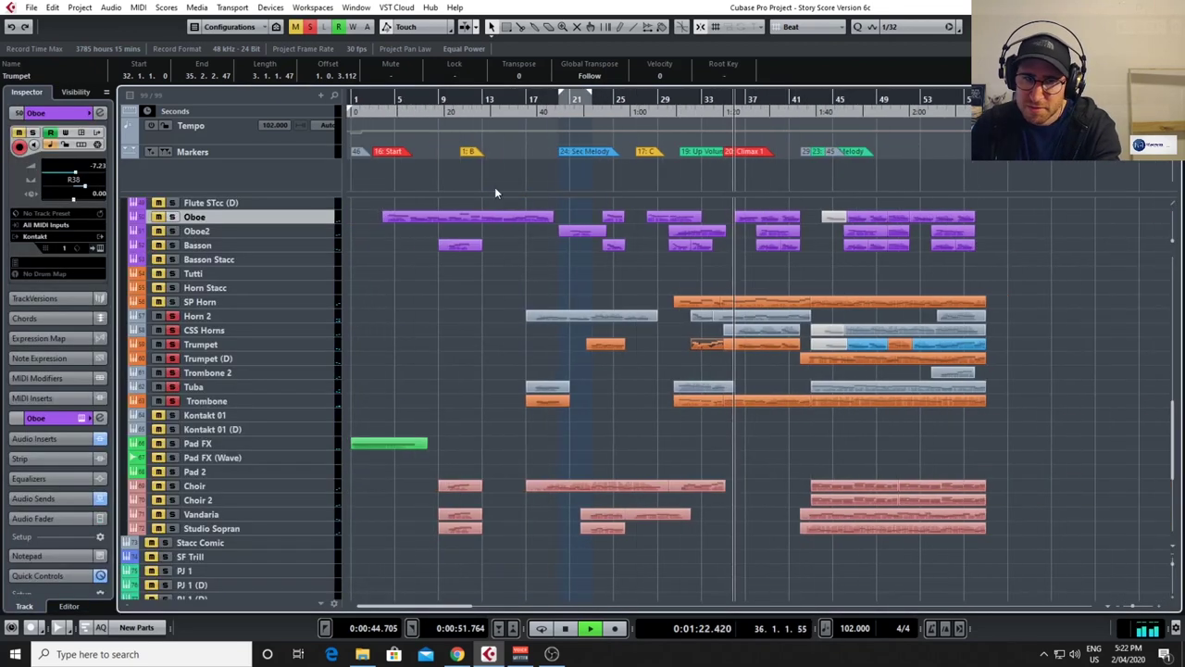
pyautogui.scroll(8, 288, 227)
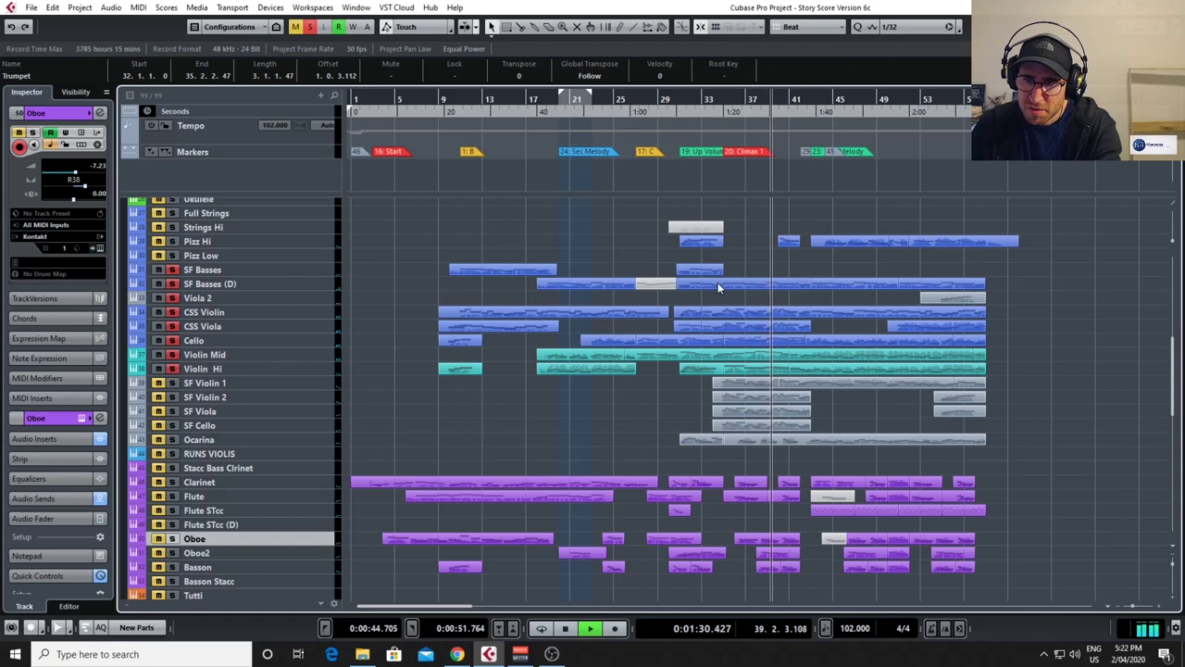
pyautogui.scroll(-8, 641, 424)
pyautogui.scroll(-8, 643, 424)
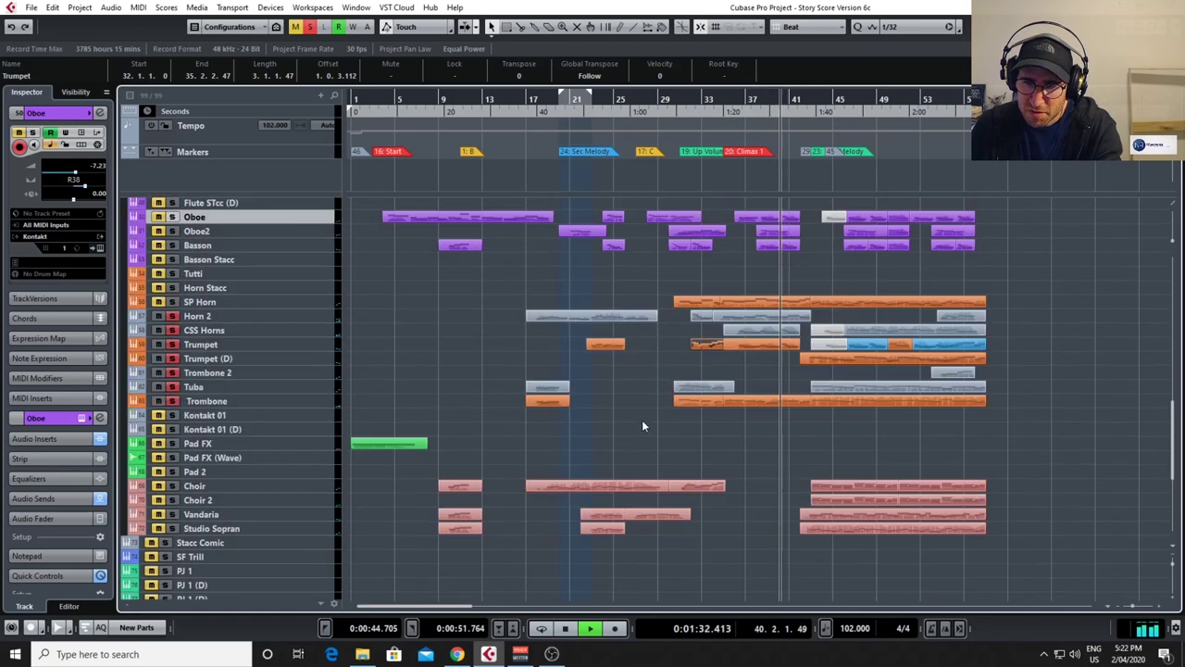
# Play the soloed strings and brass together from about bar 30, through the Up Volume marker to Climax 1.
pyautogui.hscroll(4, 642, 424)
pyautogui.press('h')
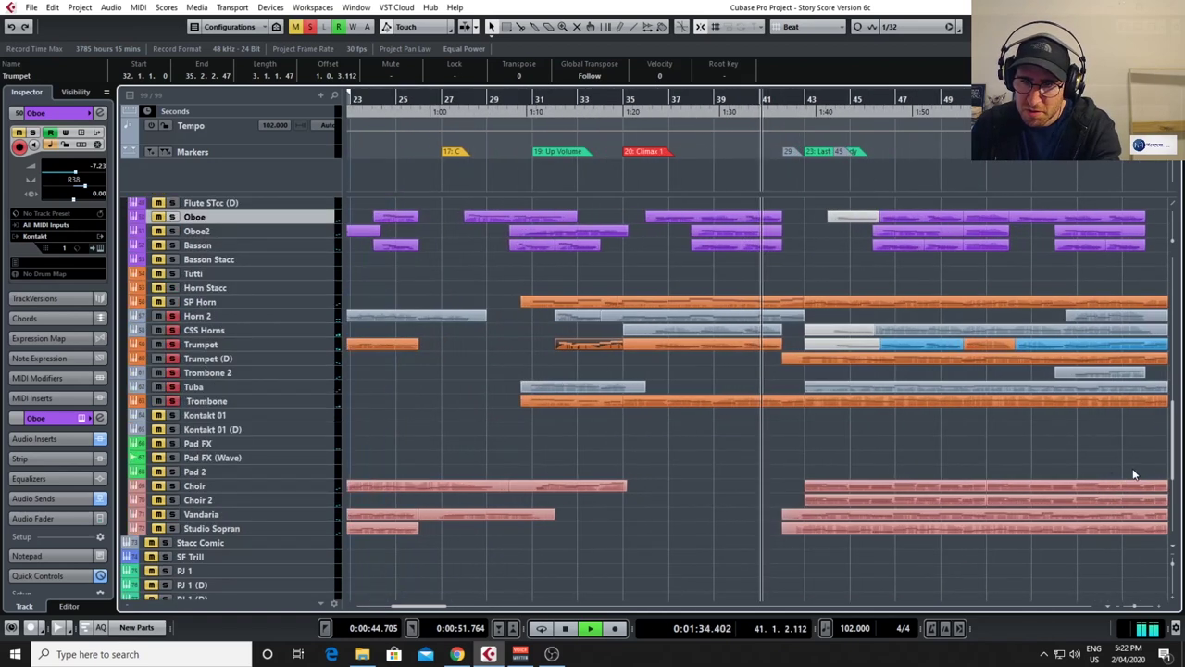
pyautogui.scroll(12, 845, 294)
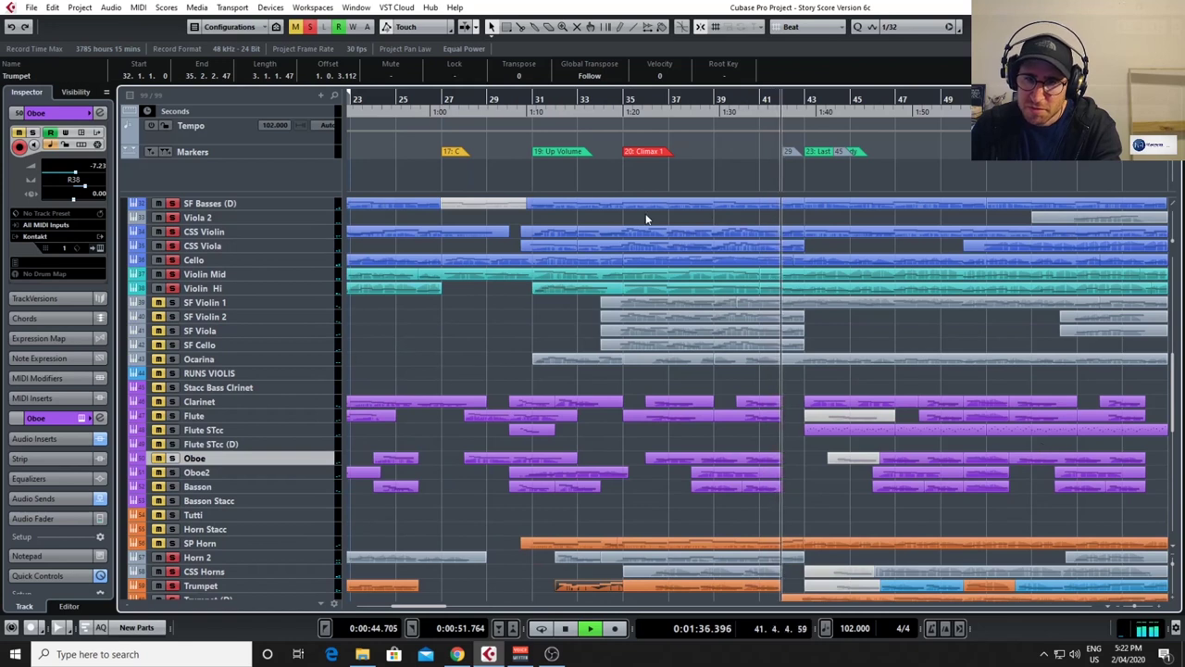
pyautogui.click(525, 98)
pyautogui.press('space')
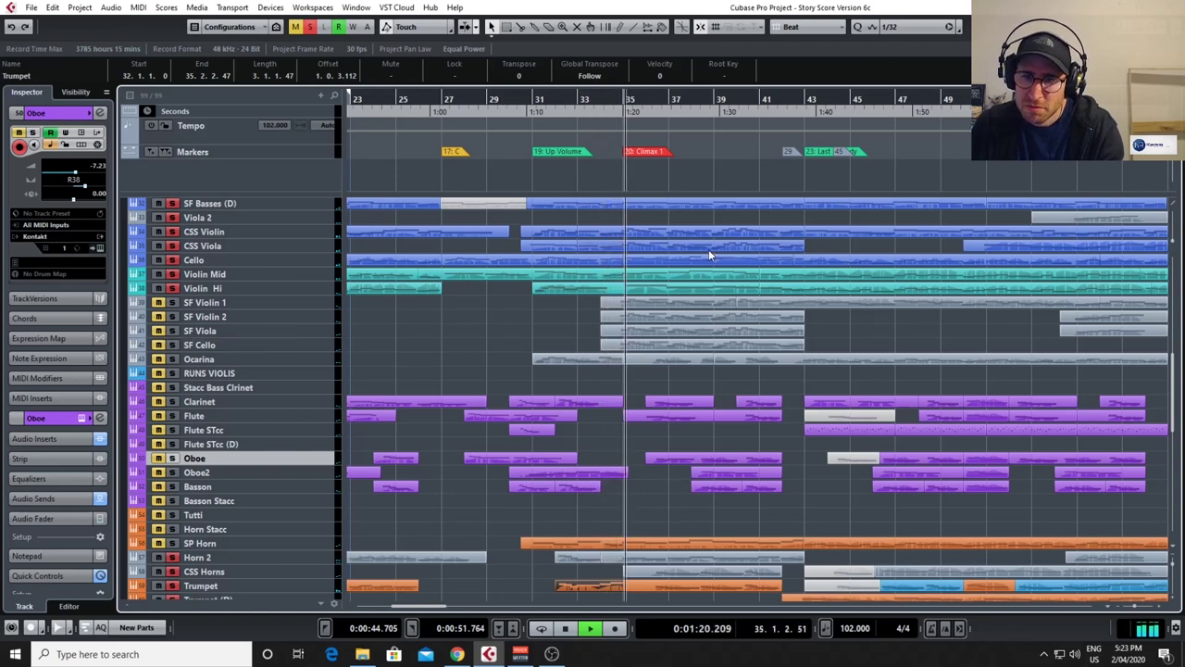
# Clear all solos, then solo only Viola 2, CSS Violin, CSS Viola and Cello and stop playback.
pyautogui.click(310, 31)
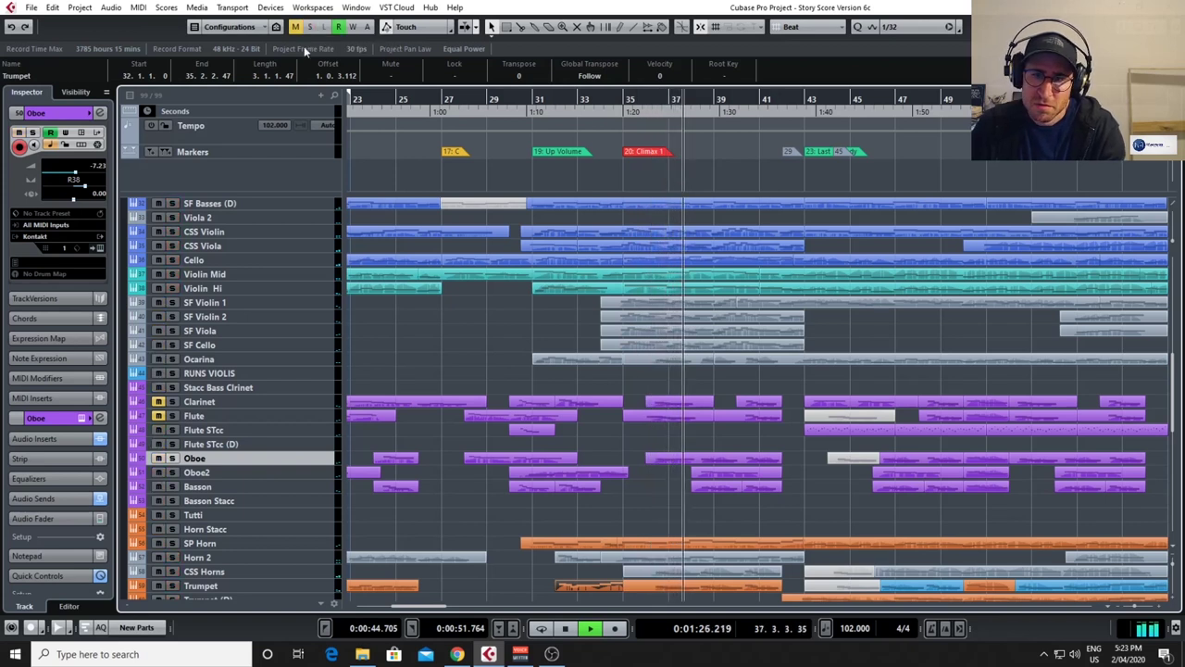
pyautogui.scroll(3, 335, 428)
pyautogui.scroll(2, 336, 428)
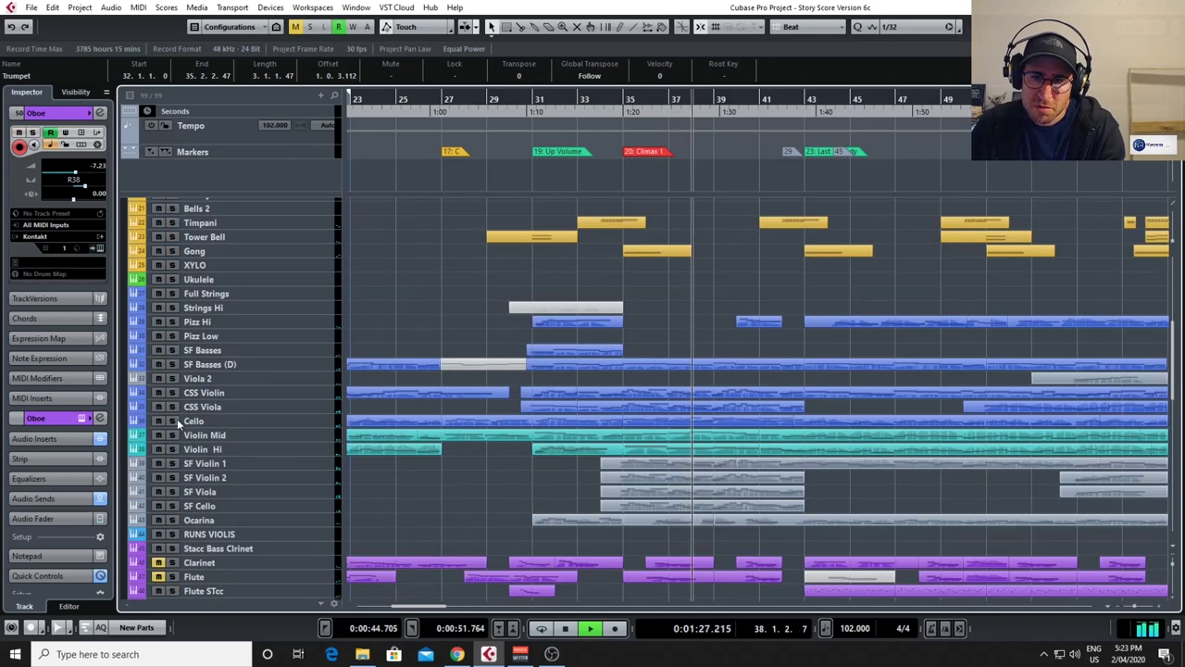
pyautogui.click(172, 364)
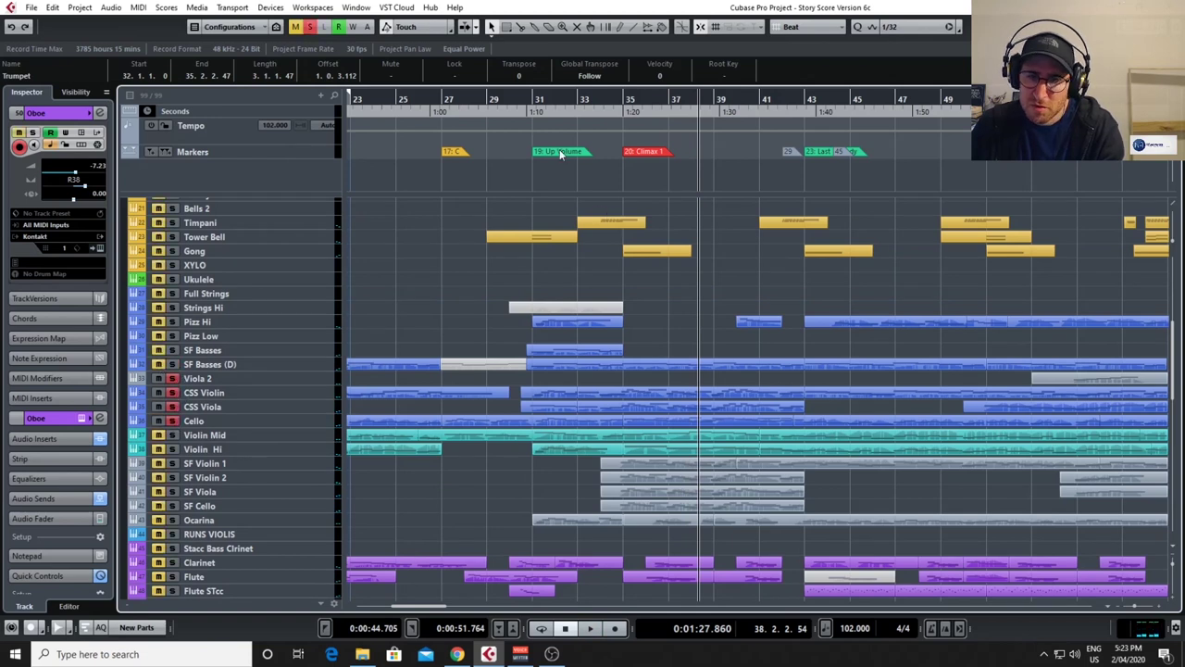
# Play the soloed strings from about bar 30 and examine the CSS Violin and CSS Viola parts' notes in the editor.
pyautogui.doubleClick(525, 100)
pyautogui.click(590, 393)
pyautogui.doubleClick(590, 394)
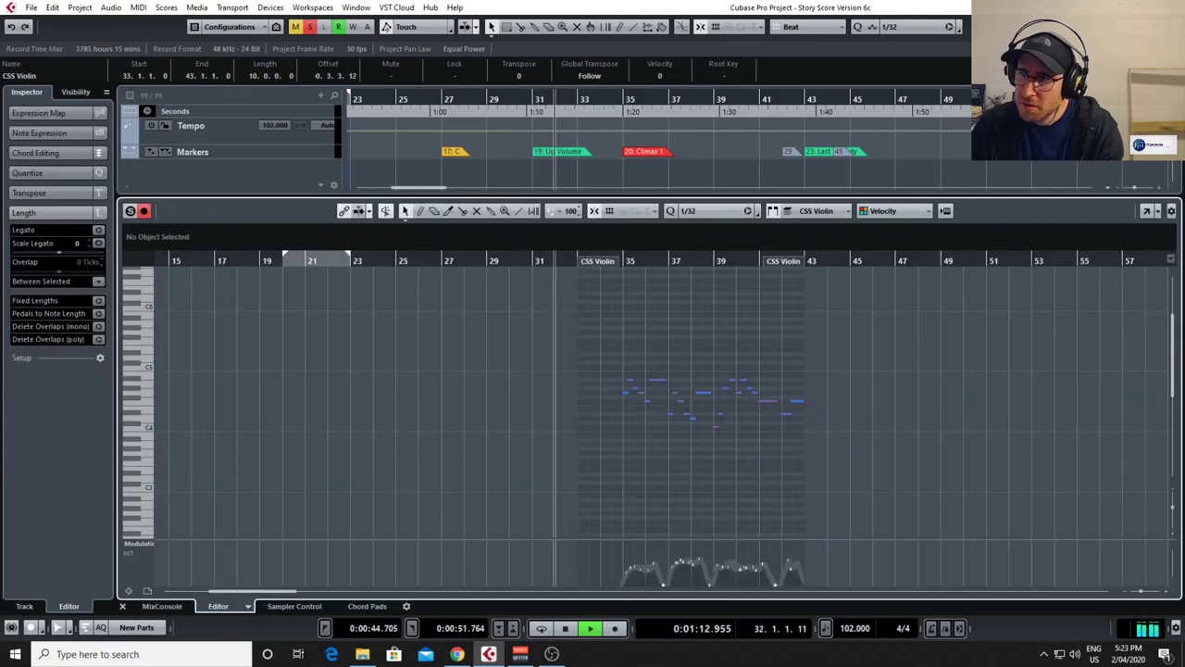
pyautogui.hotkey('ctrl', 'e')
pyautogui.click(563, 392)
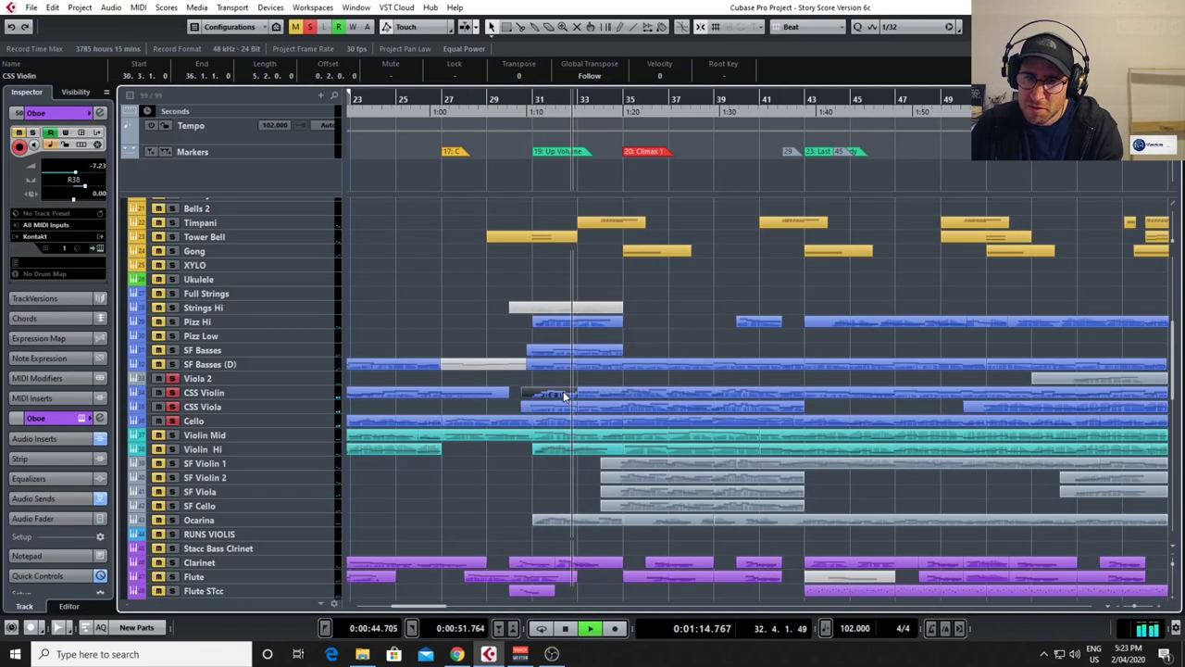
pyautogui.doubleClick(563, 392)
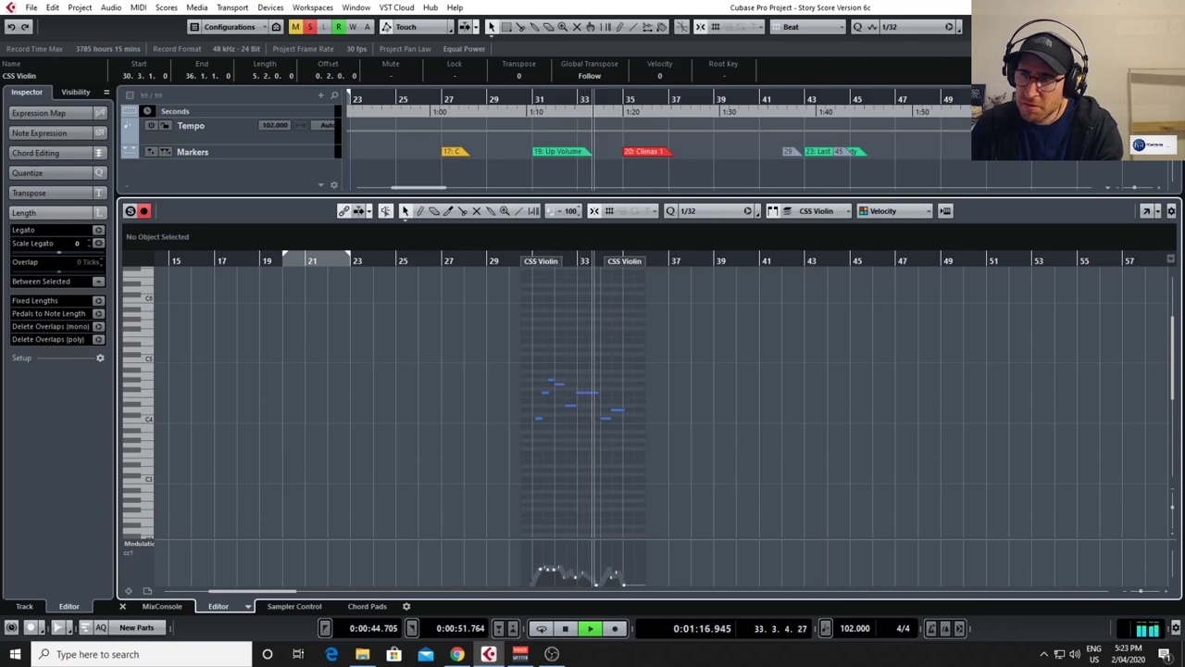
pyautogui.hotkey('ctrl', 'e')
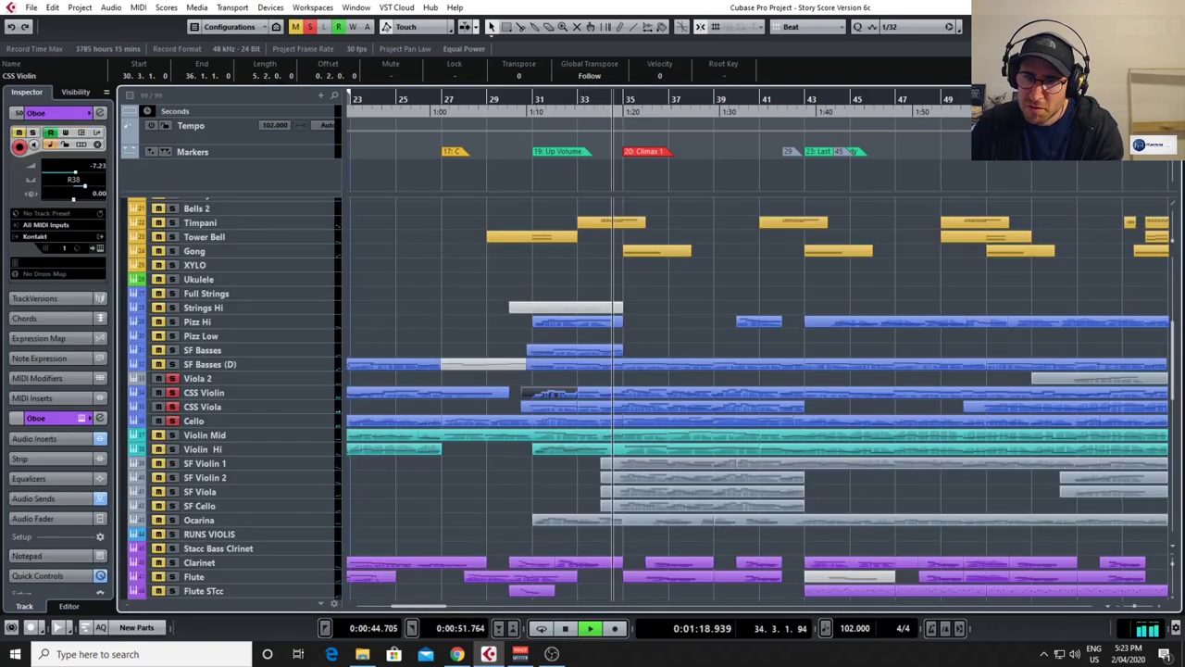
pyautogui.click(638, 406)
pyautogui.hotkey('ctrl', 'e')
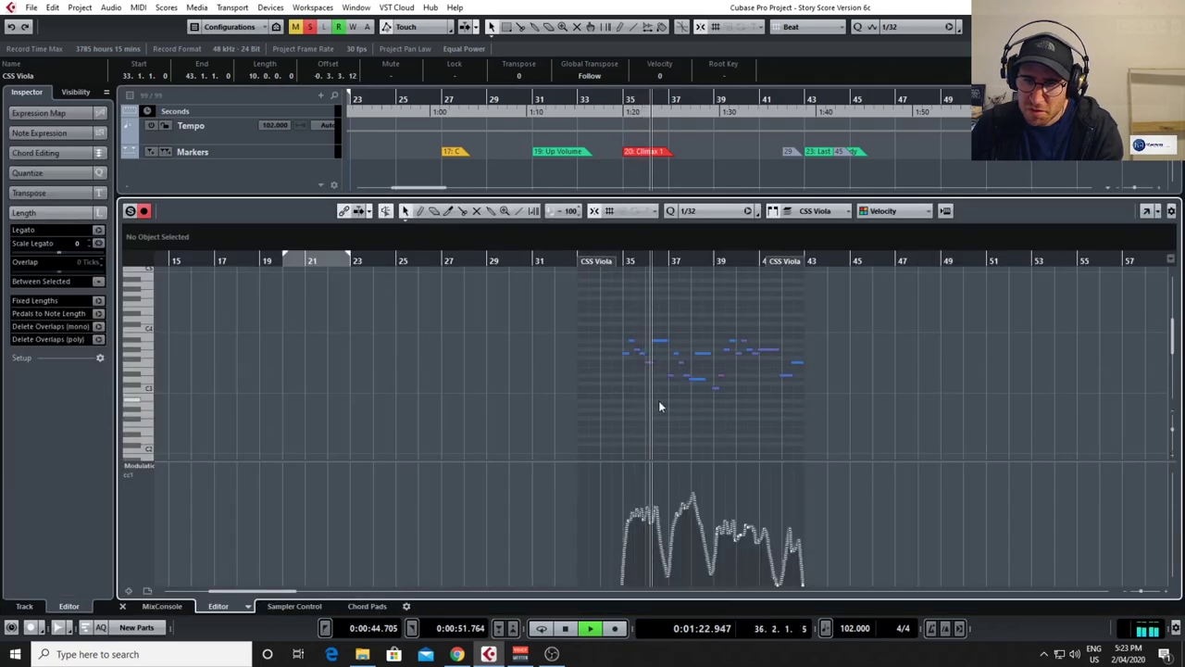
# Switch to Voicemeeter Potato, check its hardware output settings and return to the CSS Viola notes in Cubase.
pyautogui.click(520, 655)
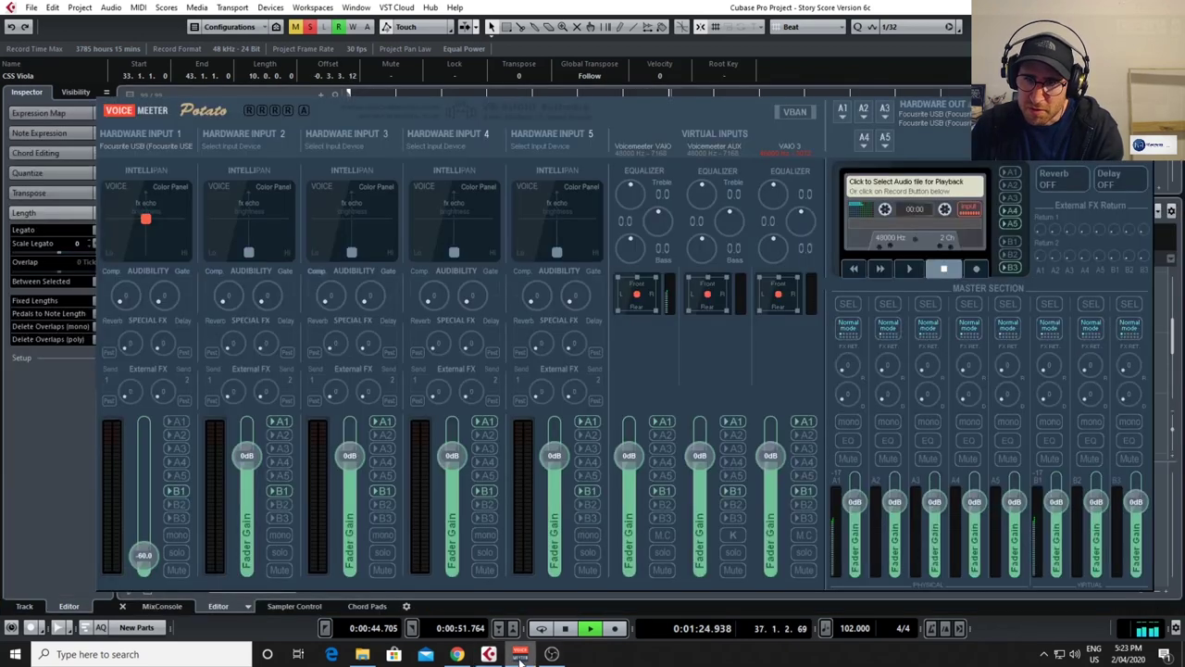
pyautogui.click(844, 118)
pyautogui.click(856, 135)
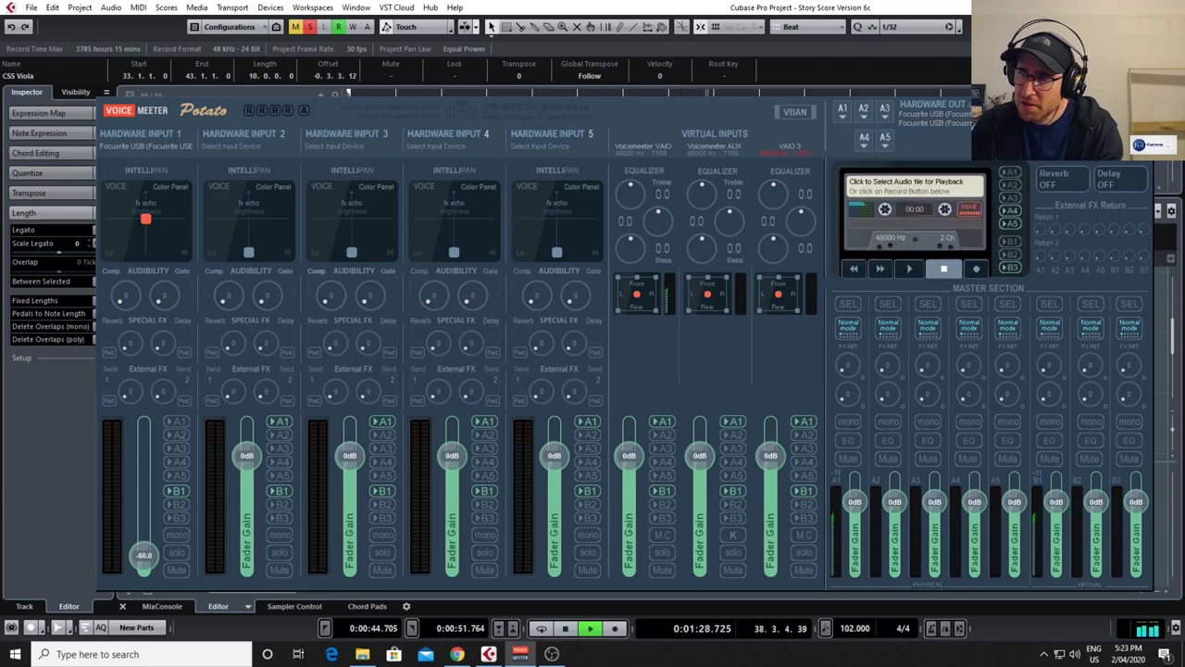
pyautogui.click(42, 517)
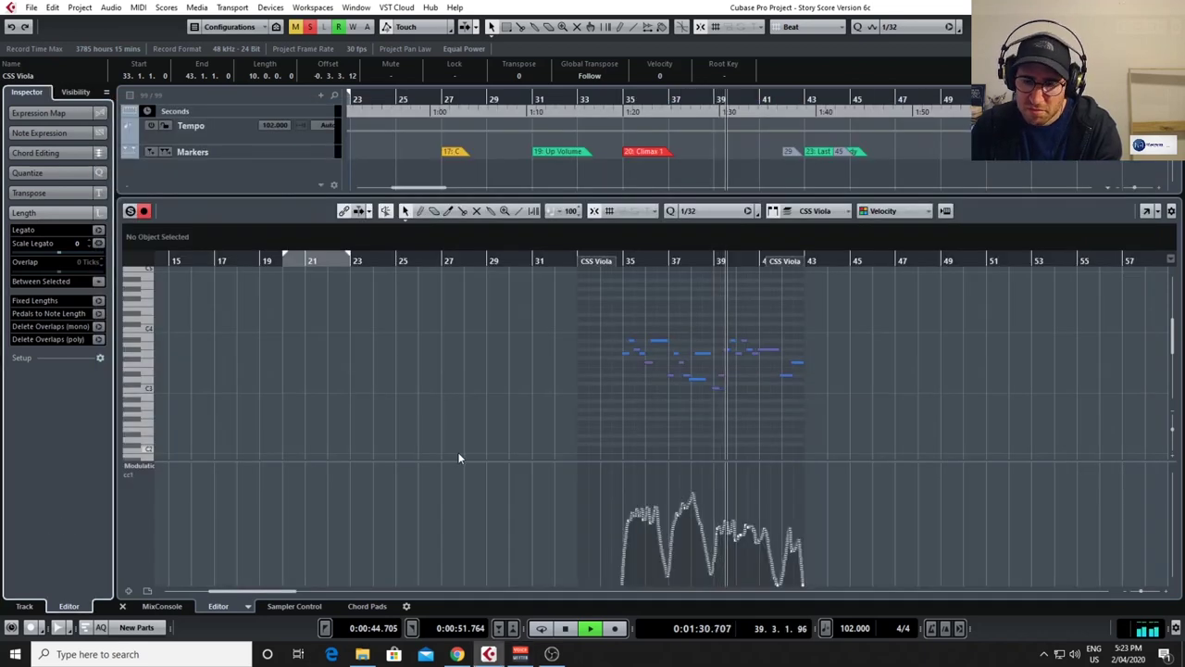
# Solo only SF Violin 2, SF Viola and SF Cello from about bar 33 and examine the SF Violin 2 part's notes.
pyautogui.press('Return')
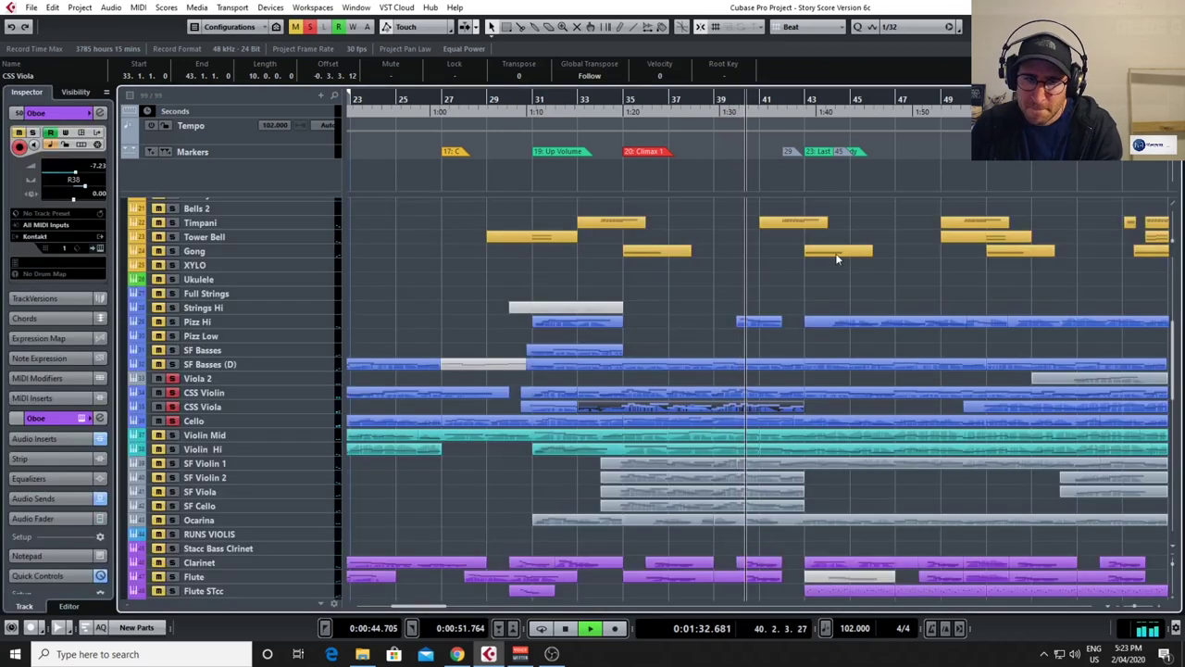
pyautogui.moveTo(157, 478); pyautogui.dragTo(161, 505)
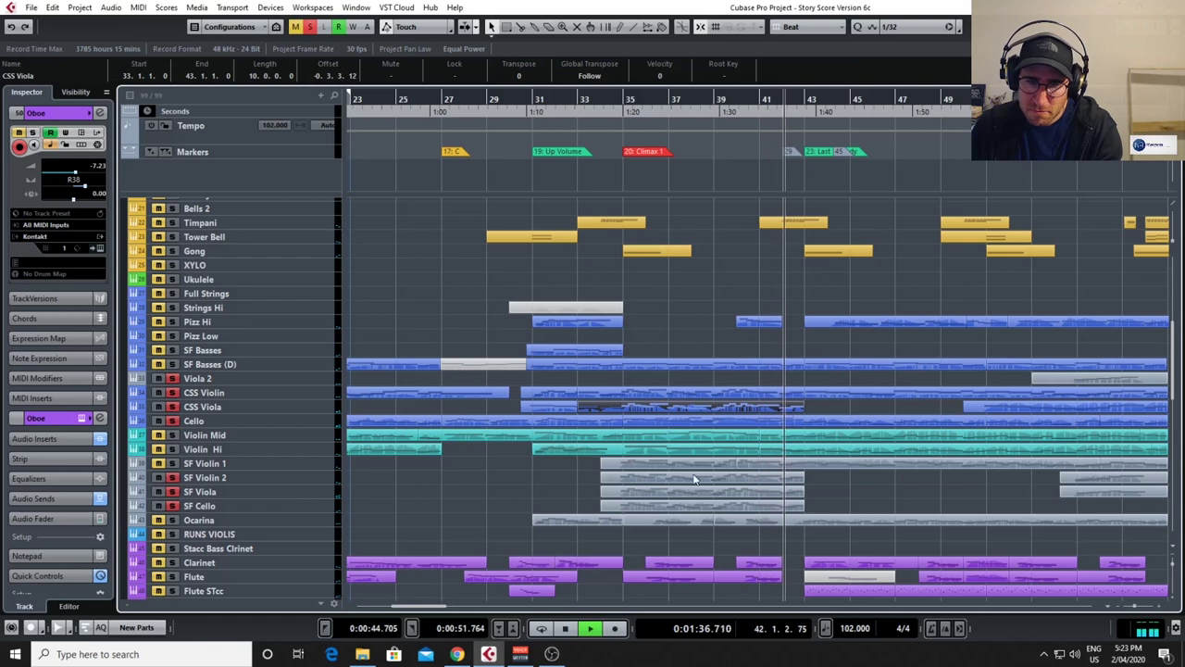
pyautogui.click(593, 102)
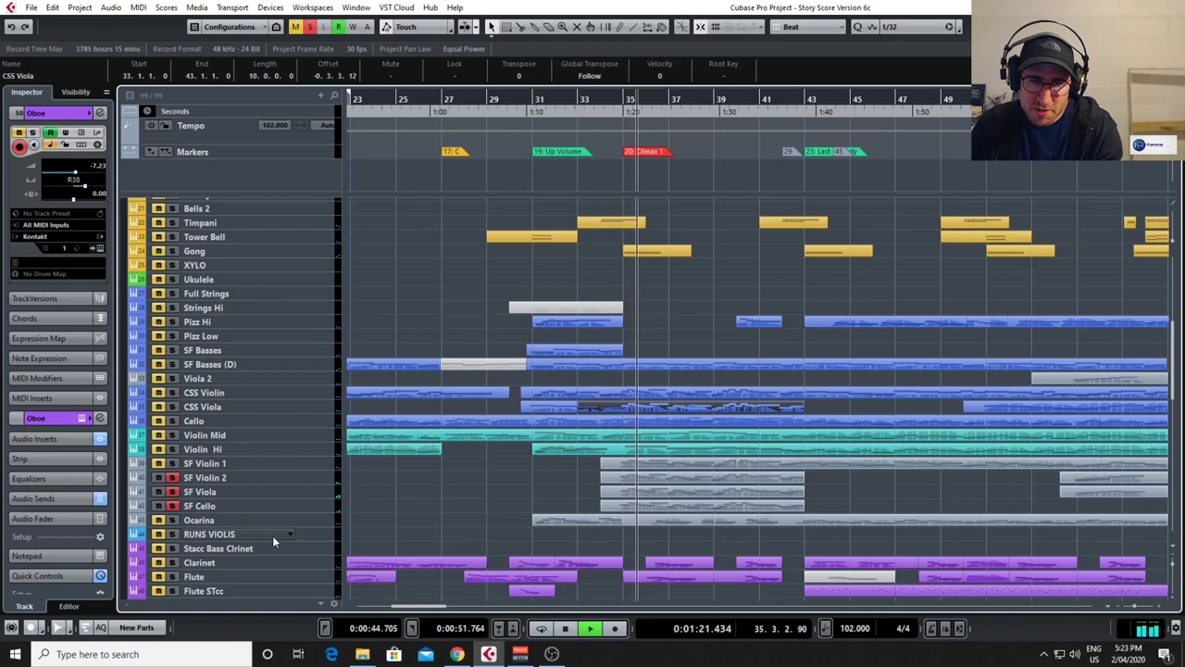
pyautogui.doubleClick(688, 478)
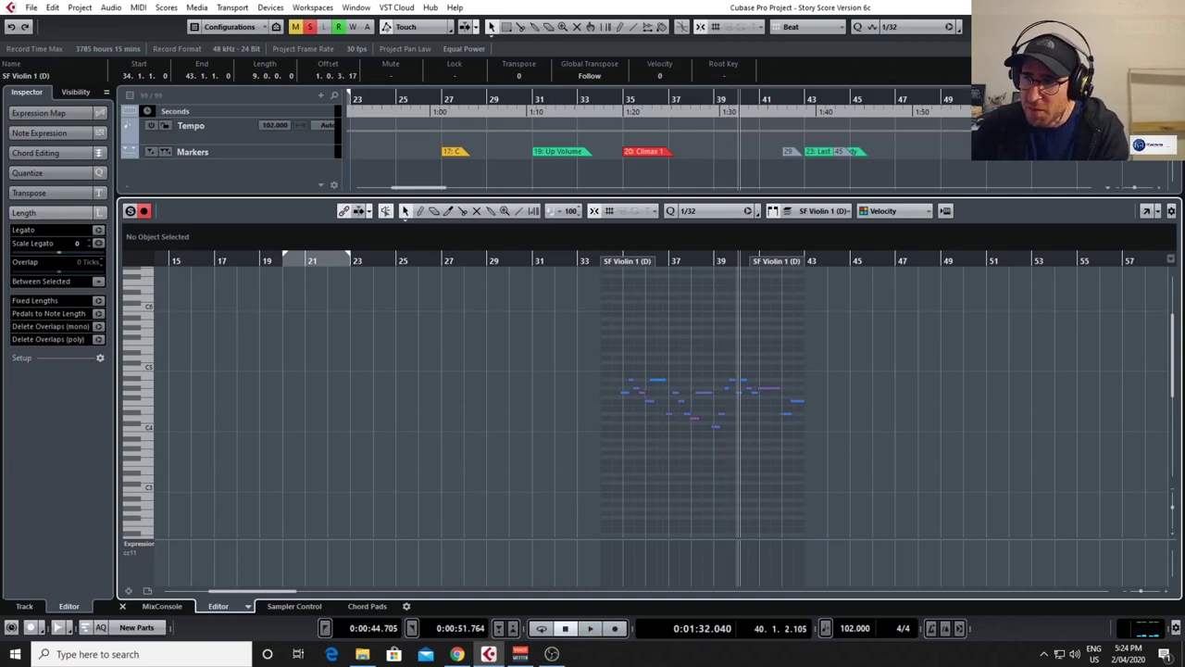
pyautogui.press('Return')
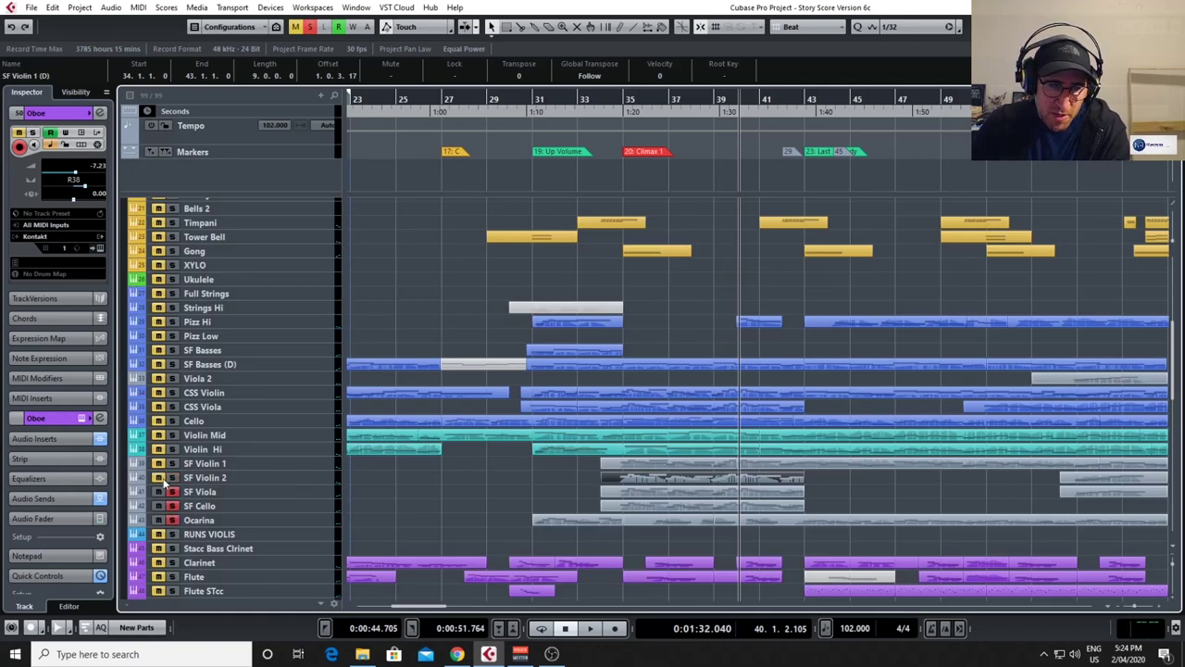
# Solo only the Ocarina and play it from about bar 34, restarting from about bar 31.
pyautogui.click(613, 110)
pyautogui.press('space')
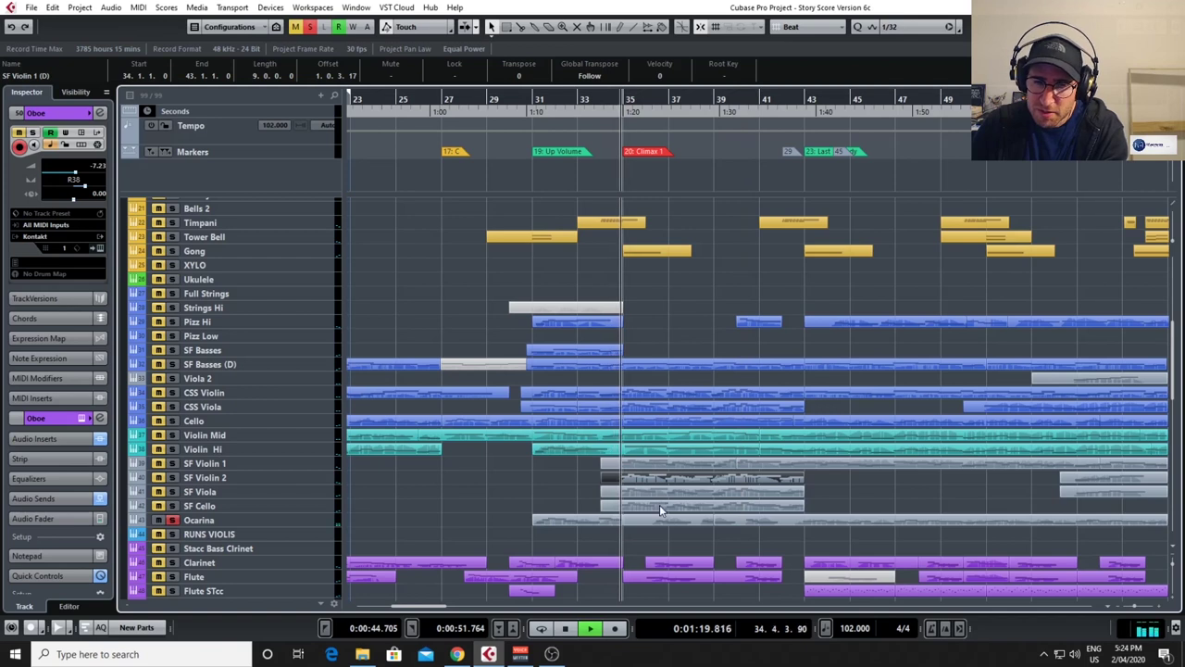
pyautogui.click(675, 100)
pyautogui.click(542, 100)
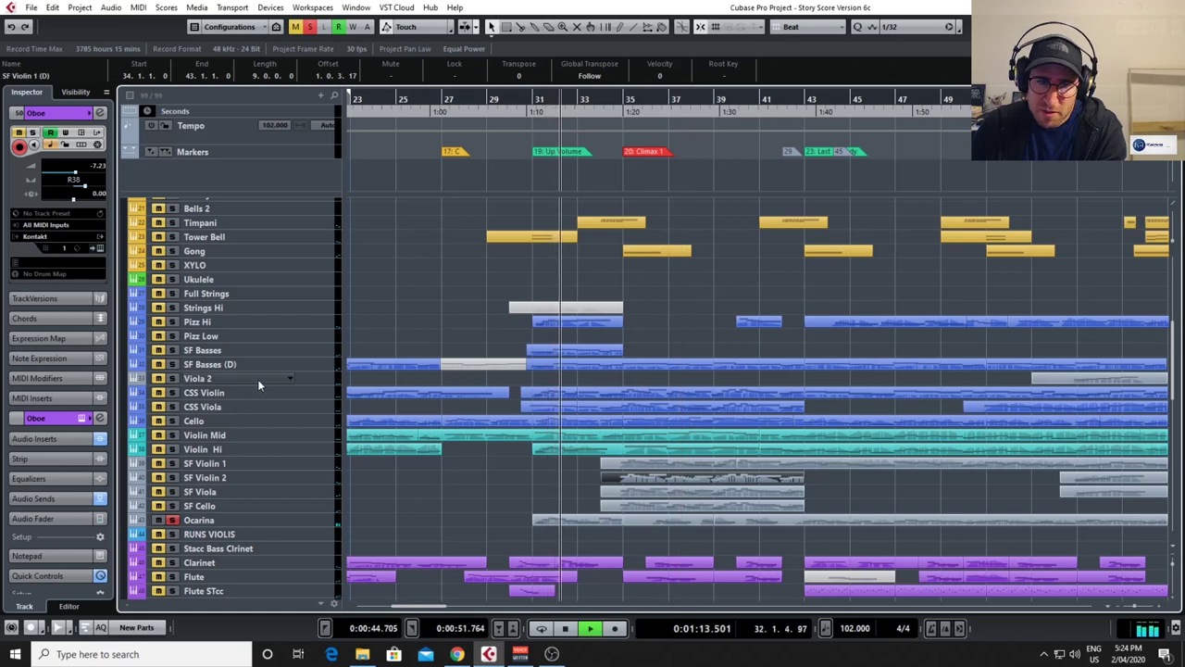
# Add Viola 2, CSS Violin, CSS Viola, Cello, both SF Basses tracks, Horn 2 and Trumpet to the solos, replaying from about bar 31.
pyautogui.click(159, 379)
pyautogui.moveTo(160, 367); pyautogui.dragTo(160, 350)
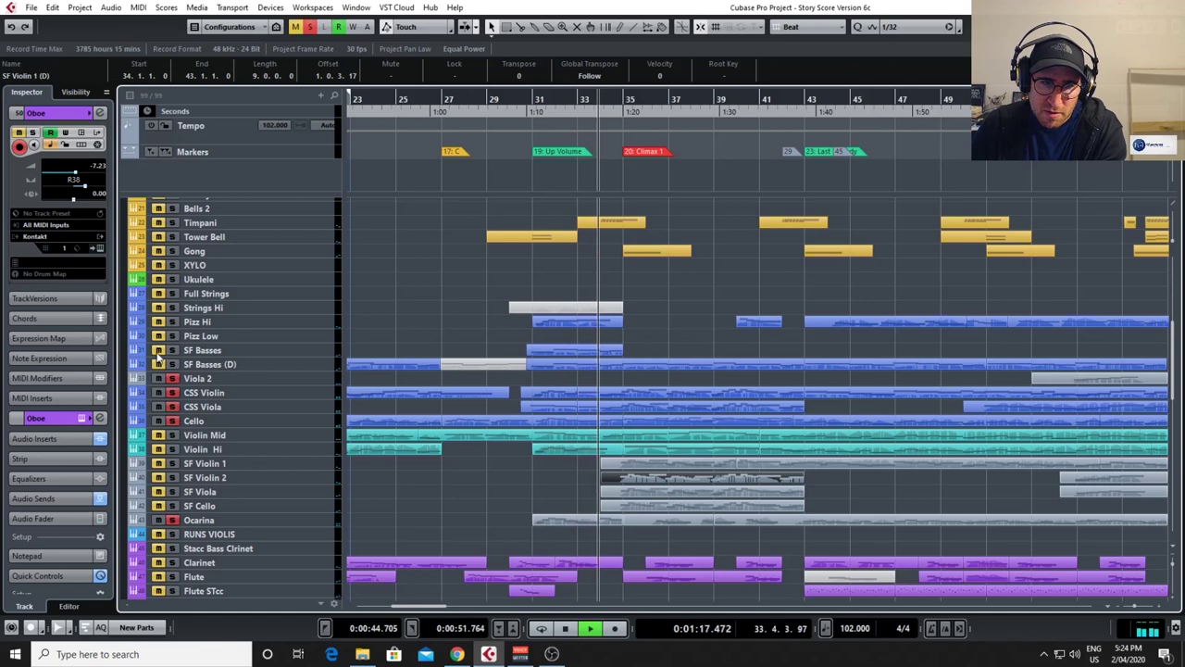
pyautogui.click(532, 111)
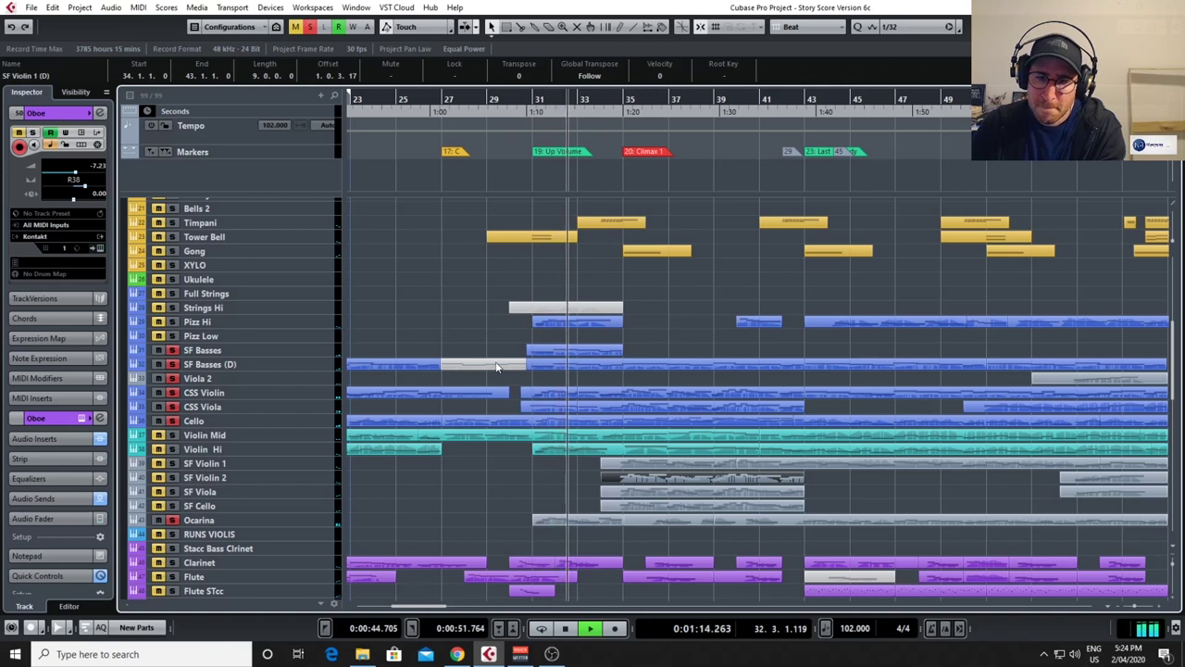
pyautogui.scroll(-5, 507, 322)
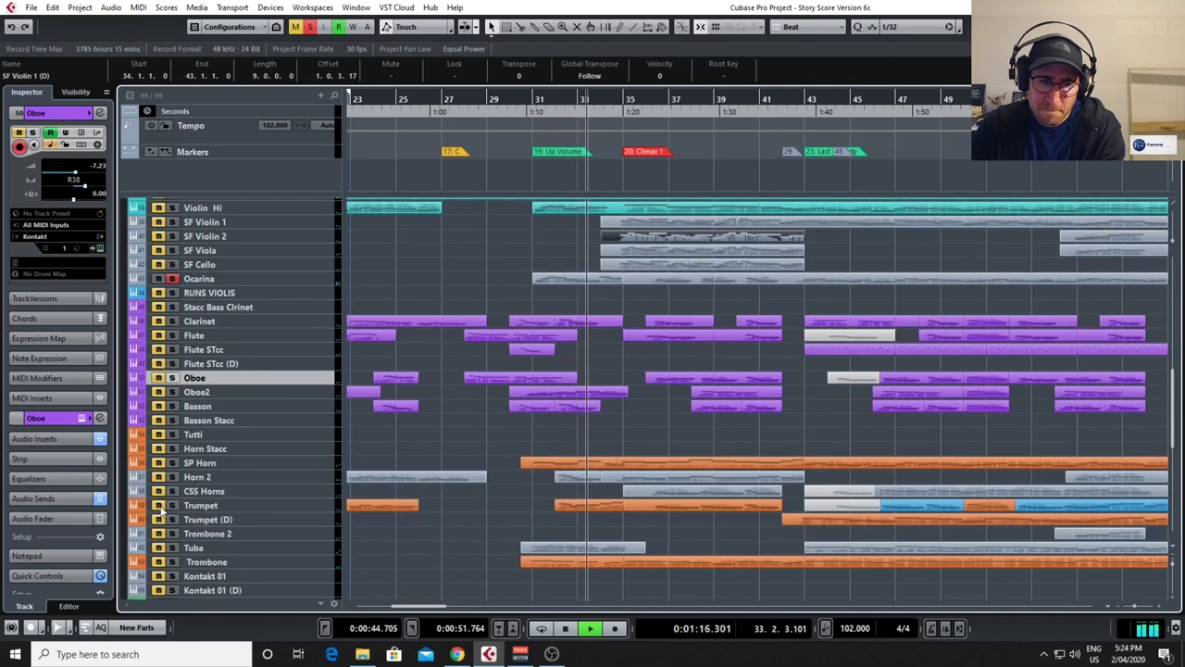
pyautogui.click(172, 477)
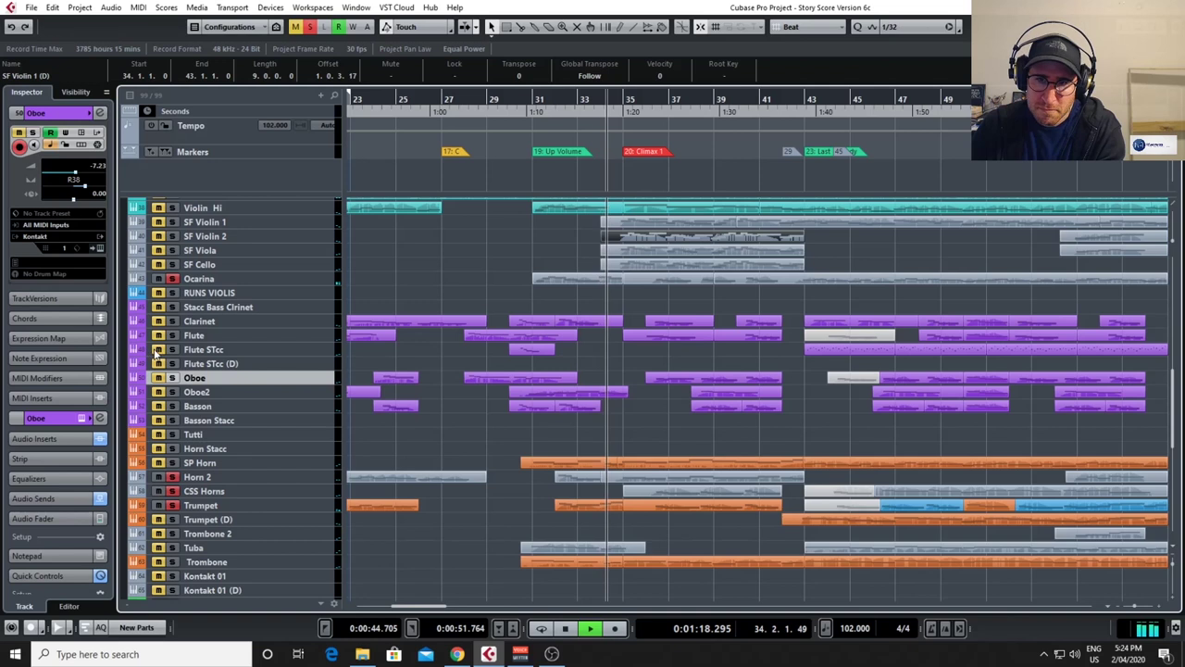
# Remove the solos from the SF Basses, Viola 2, CSS Violin, CSS Viola and Cello tracks and replay from about bar 31.
pyautogui.scroll(4, 146, 324)
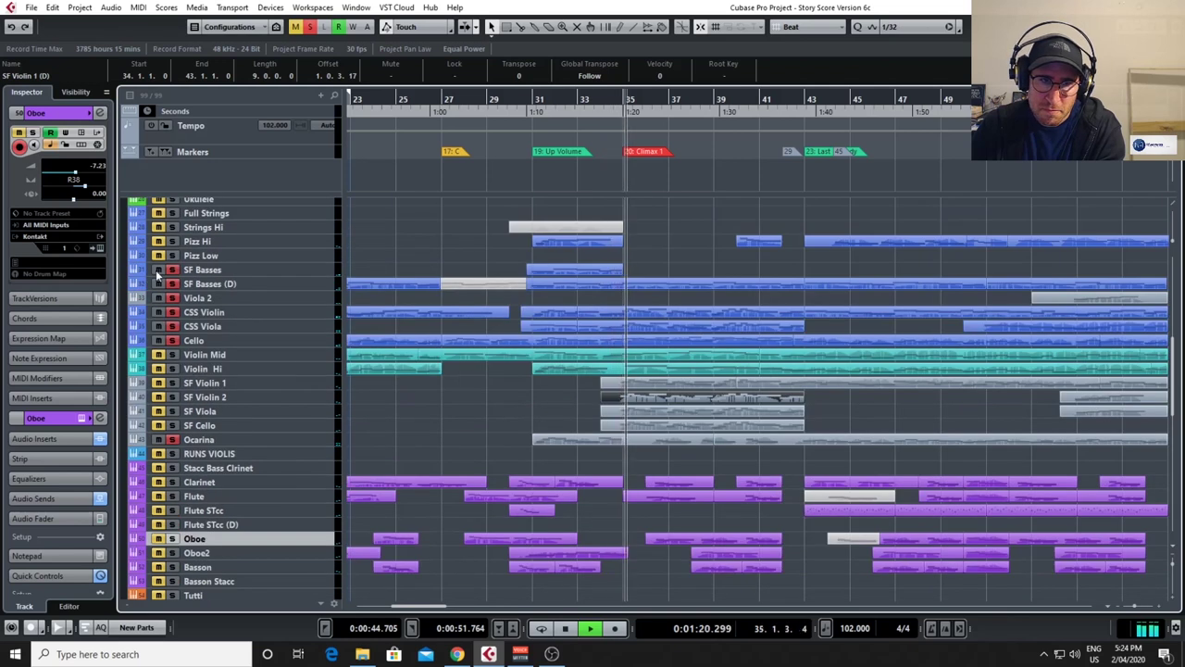
pyautogui.click(150, 298)
pyautogui.click(172, 312)
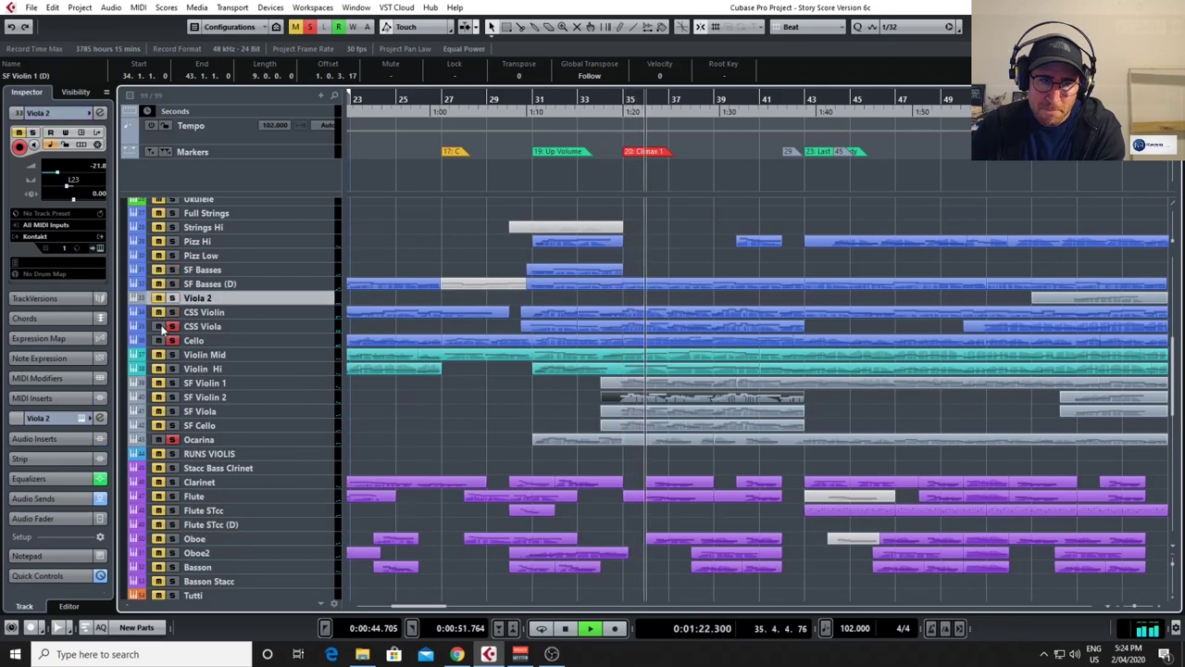
pyautogui.click(529, 104)
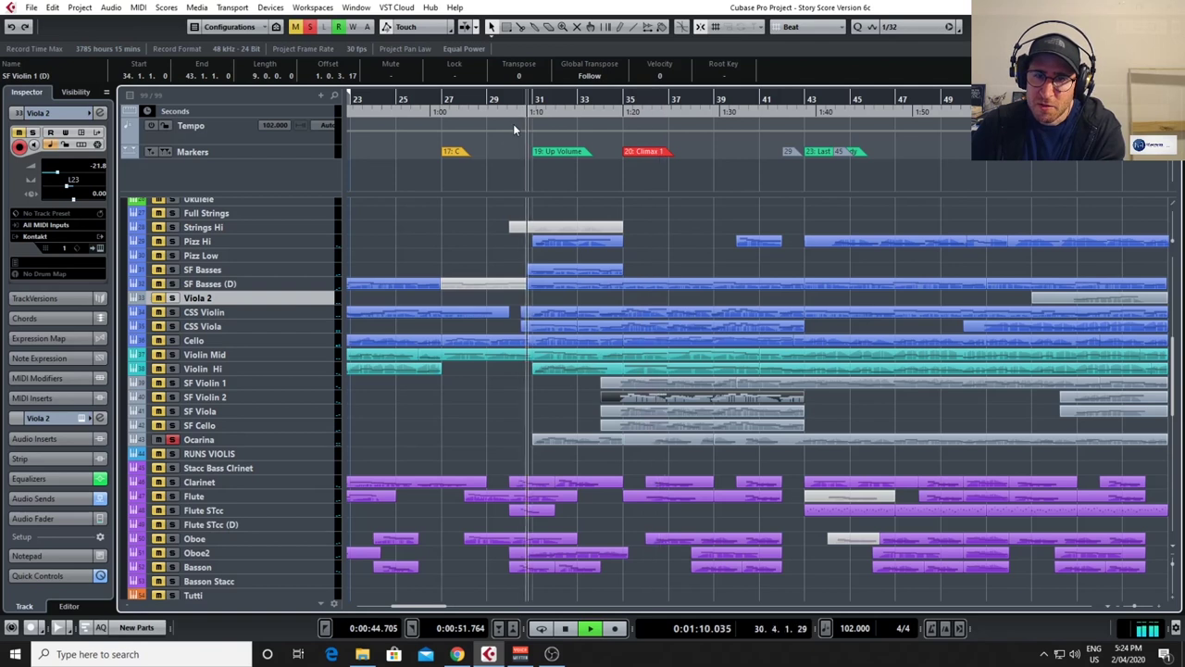
# Add Piano (D) and Glockbell to the soloed tracks.
pyautogui.scroll(10, 591, 356)
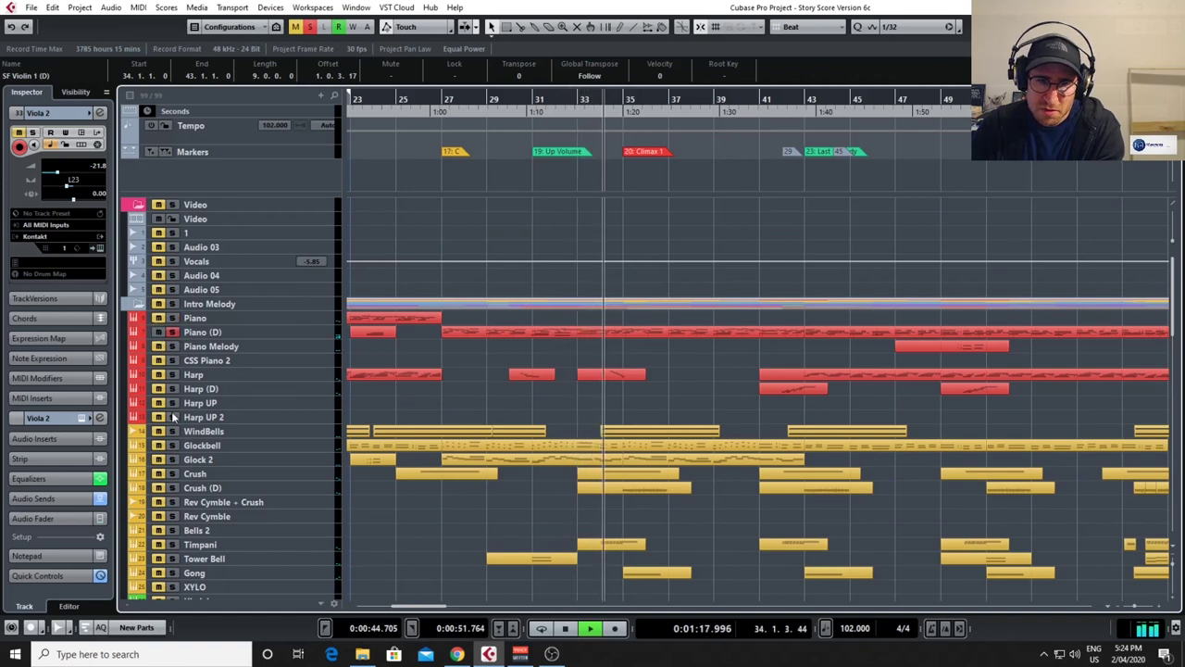
pyautogui.click(156, 446)
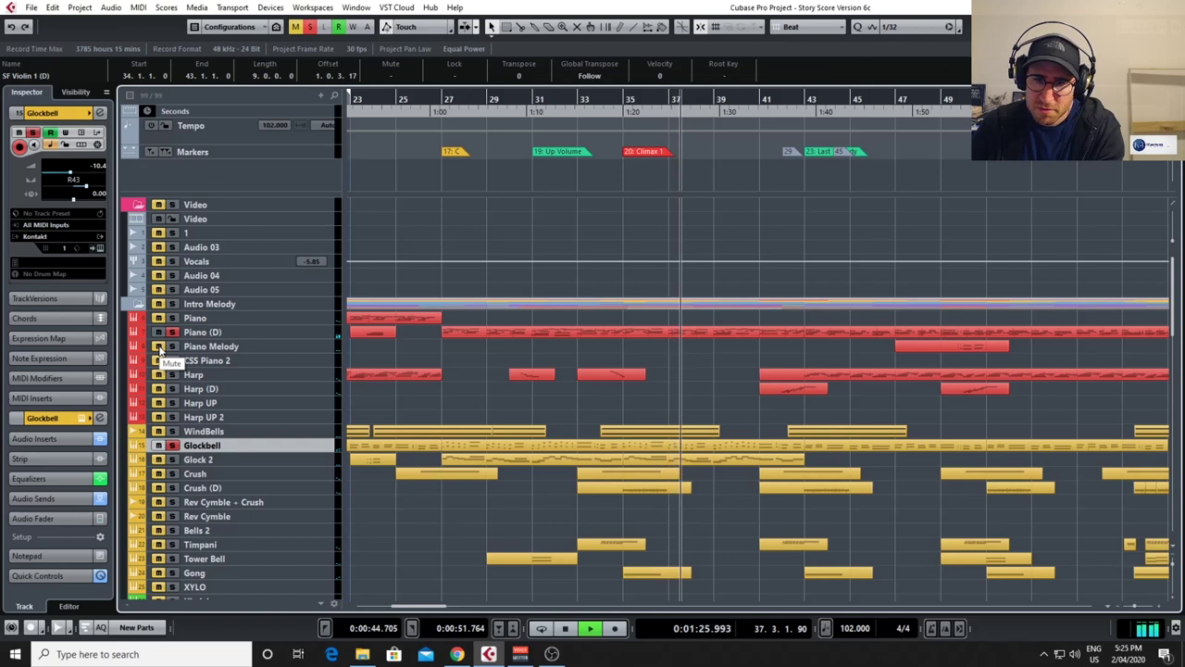
# Add Clarinet, Flute, both oboes, both bassoons, CSS Horns and Trombone to the solos and play from about bar 34.
pyautogui.scroll(-10, 679, 491)
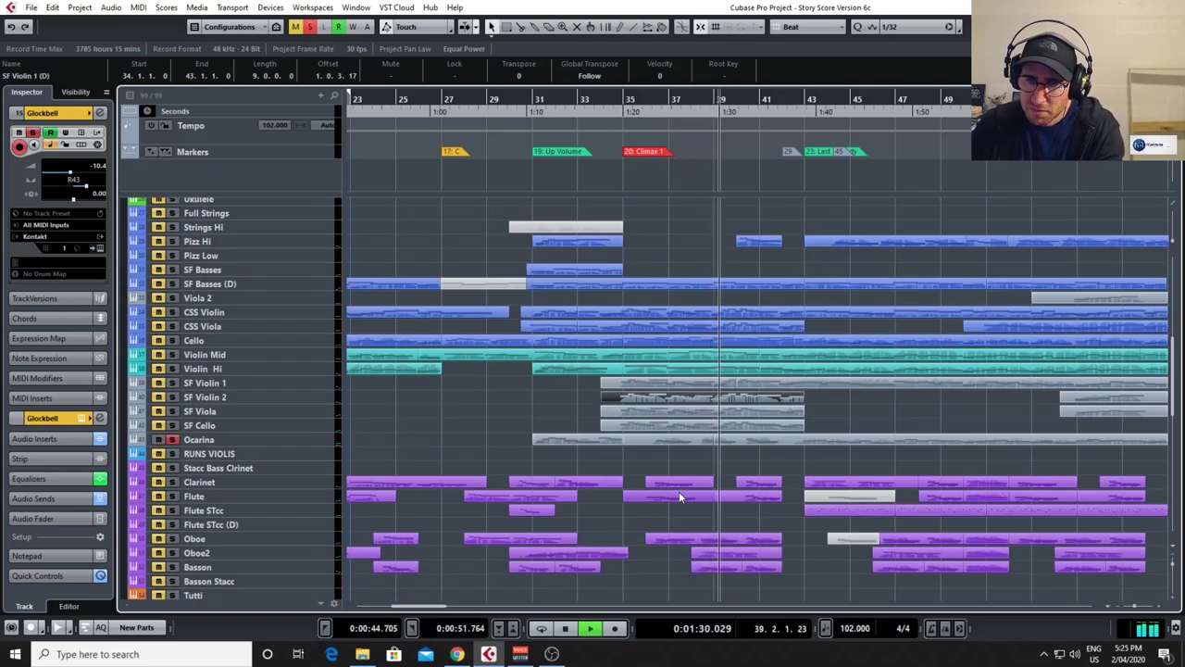
pyautogui.press('g')
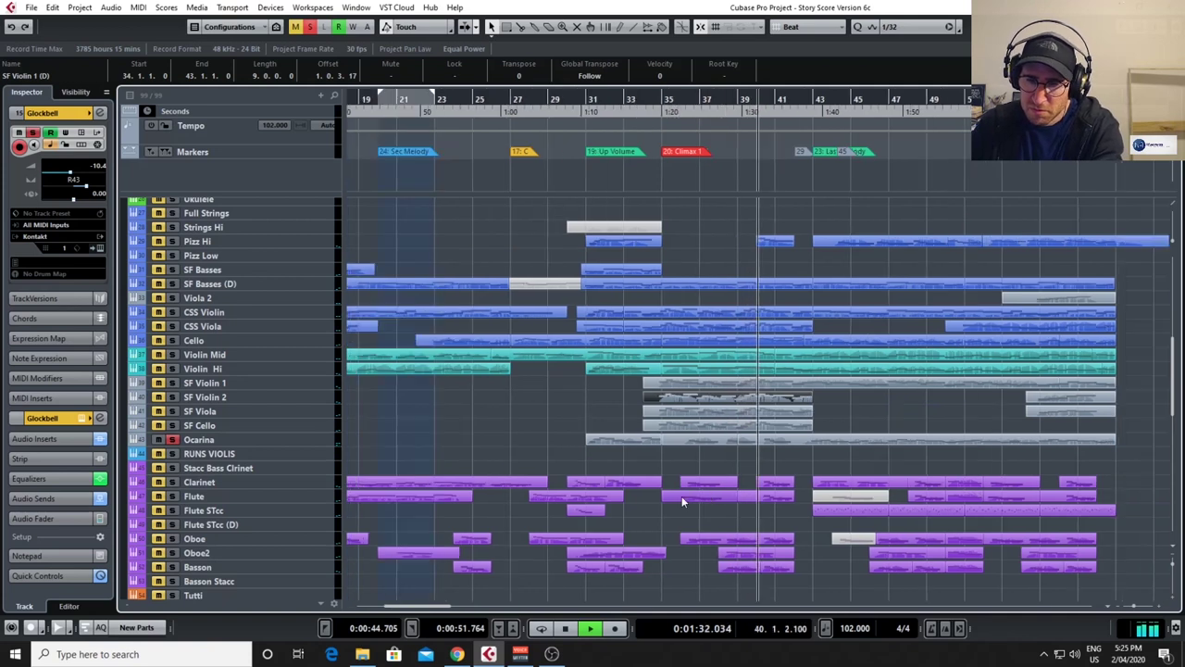
pyautogui.scroll(-4, 858, 490)
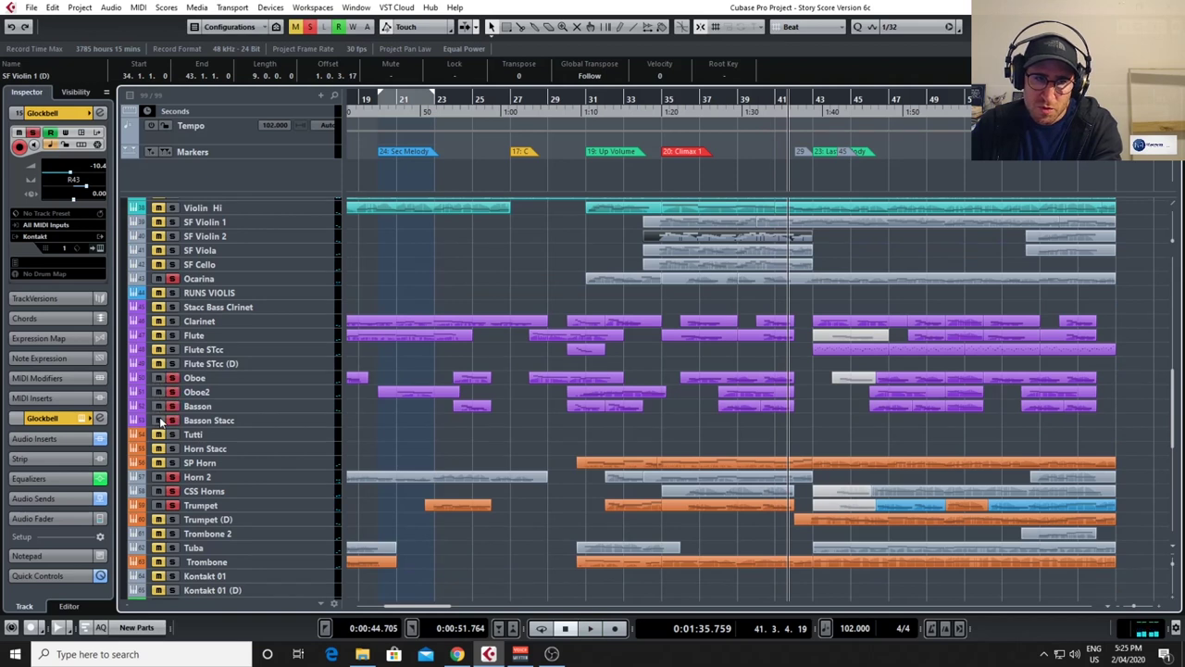
pyautogui.click(683, 102)
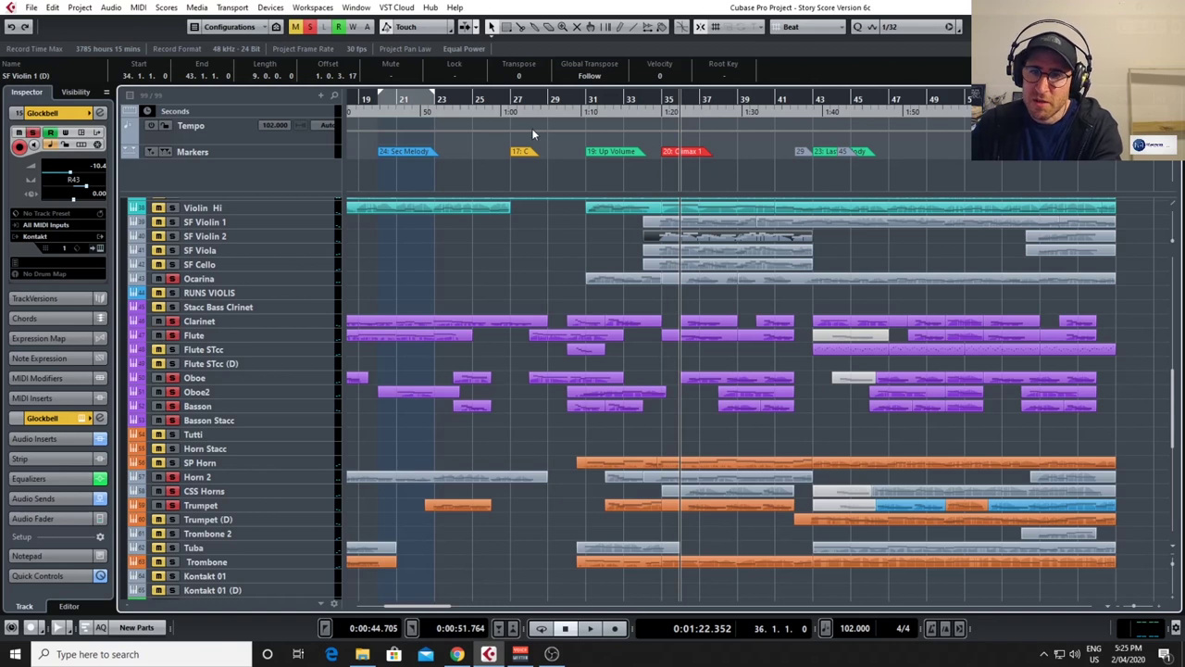
pyautogui.click(586, 100)
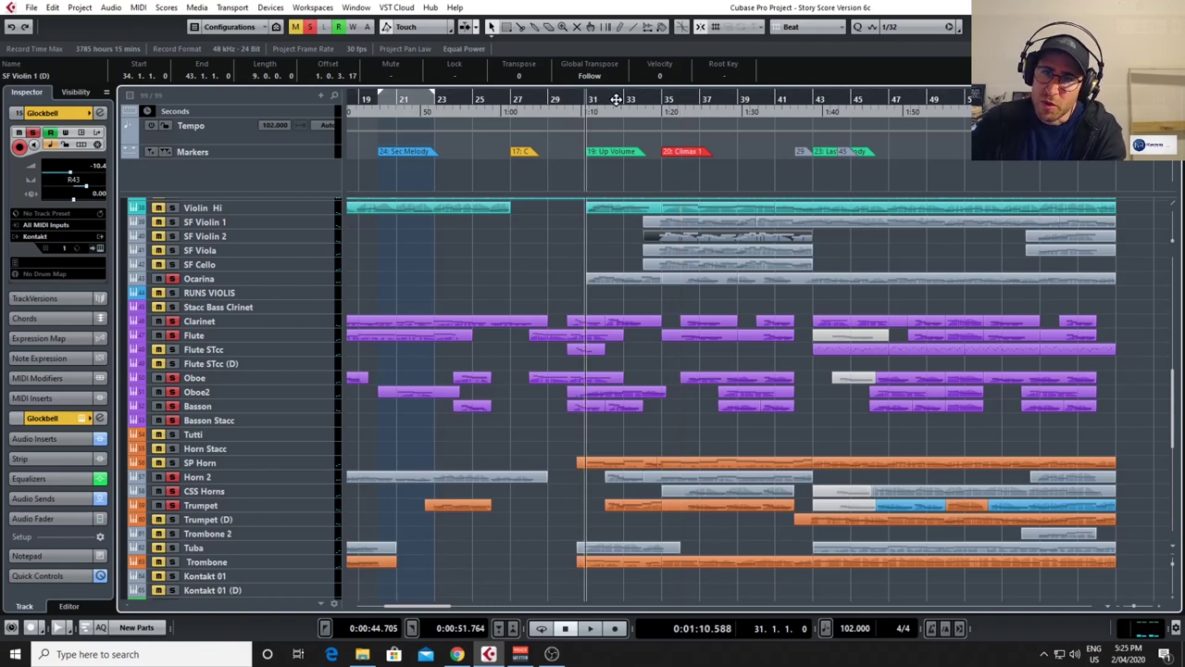
pyautogui.click(645, 101)
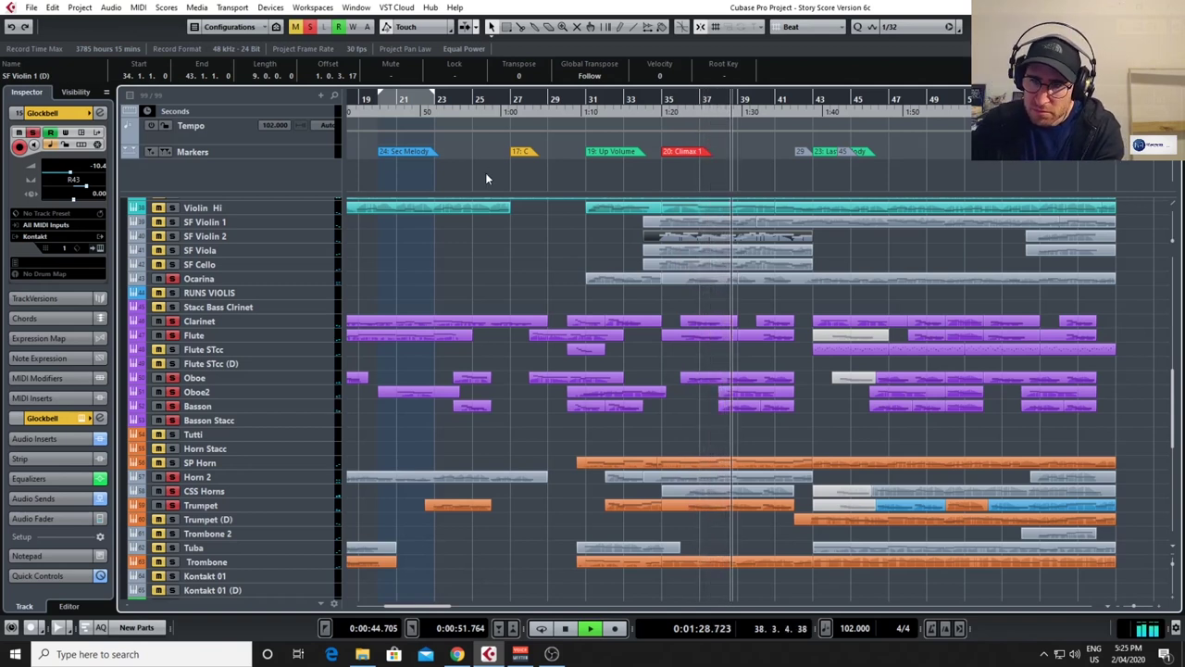
# Add Choir, Choir 2, Vandaria and Studio Sopran to the solos while playing on through the Last Melody marker.
pyautogui.scroll(-8, 818, 388)
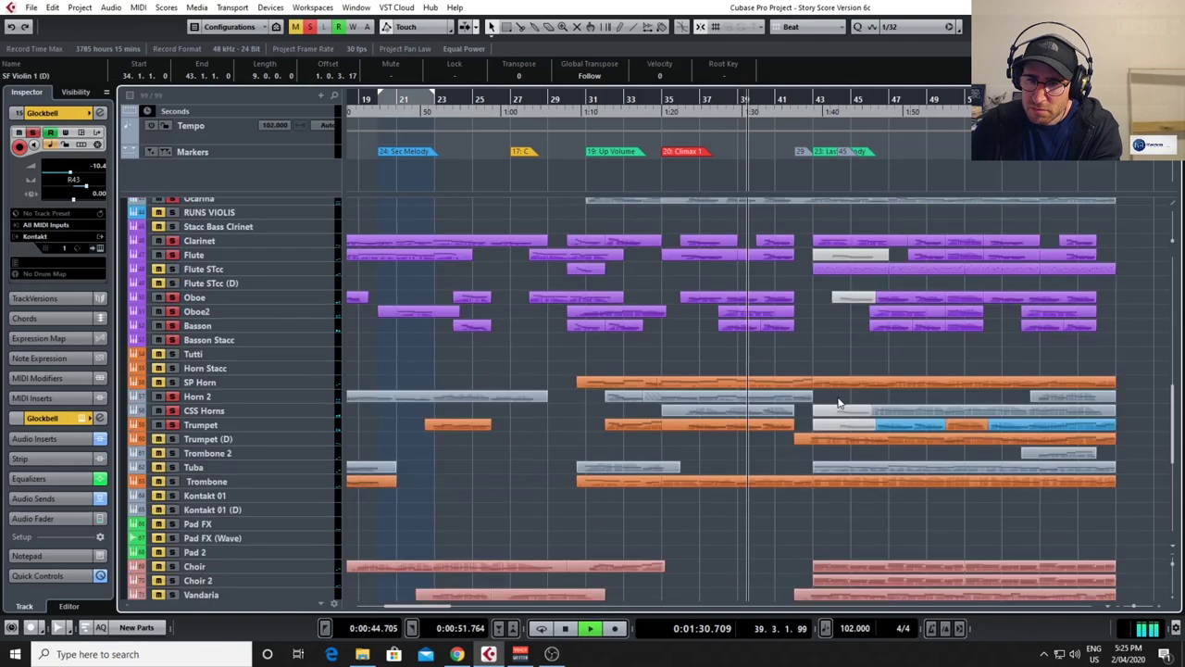
pyautogui.scroll(2, 837, 396)
pyautogui.scroll(4, 839, 402)
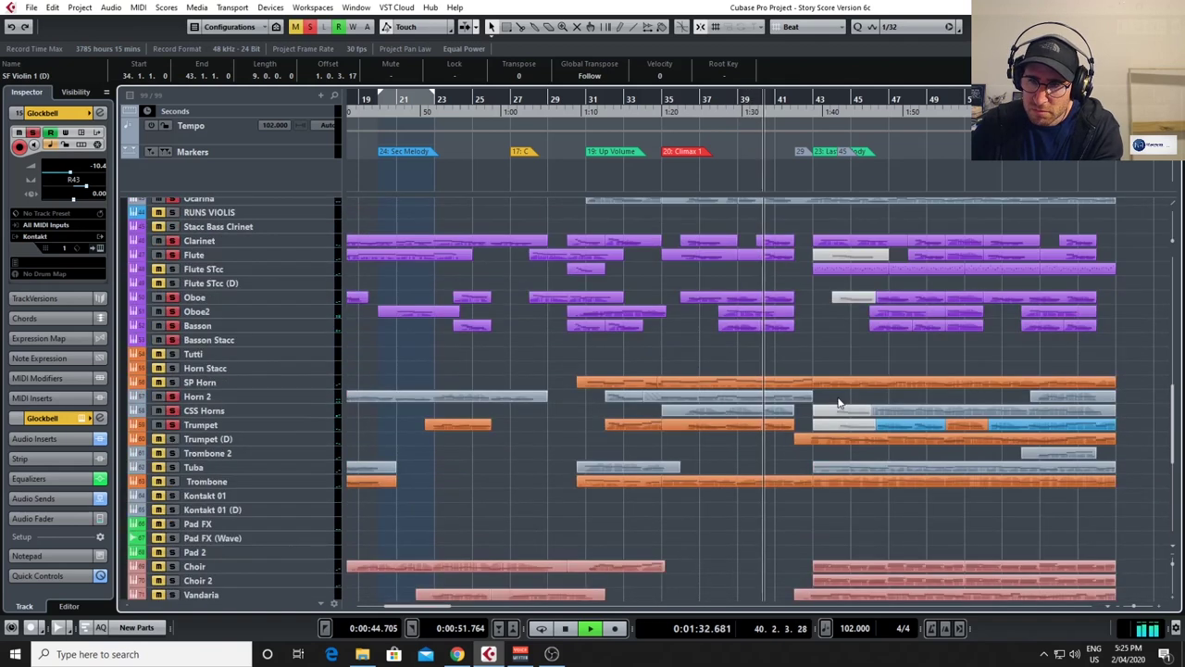
pyautogui.scroll(-2, 839, 403)
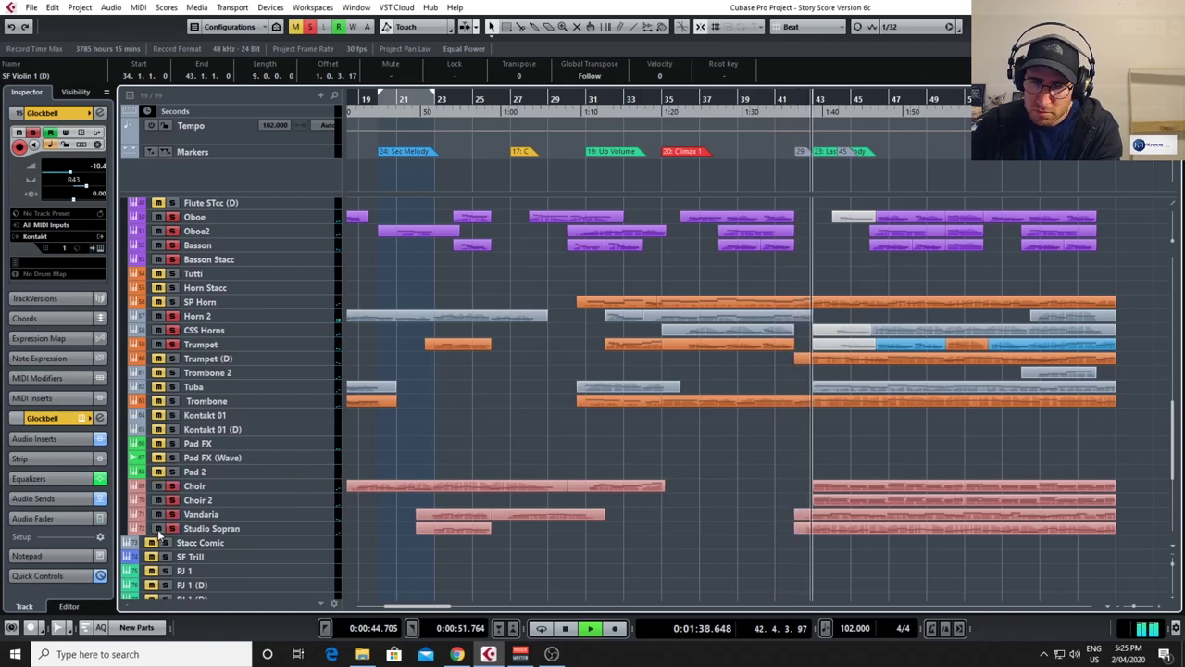
pyautogui.scroll(5, 1009, 425)
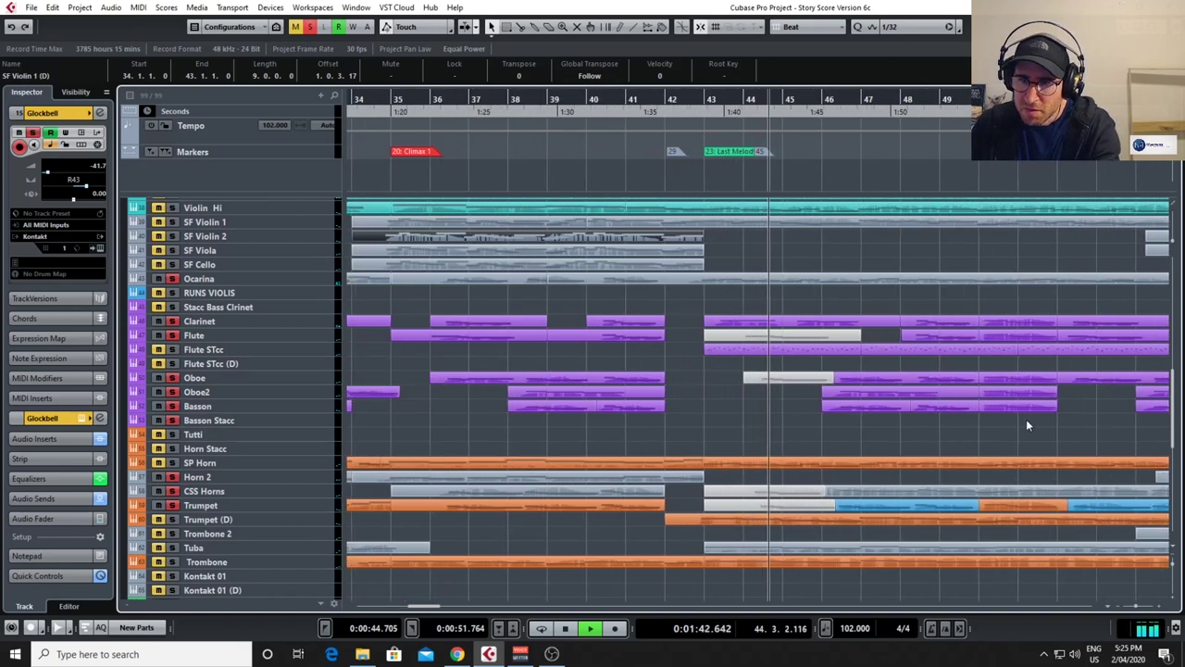
pyautogui.scroll(-3, 958, 409)
pyautogui.scroll(3, 444, 338)
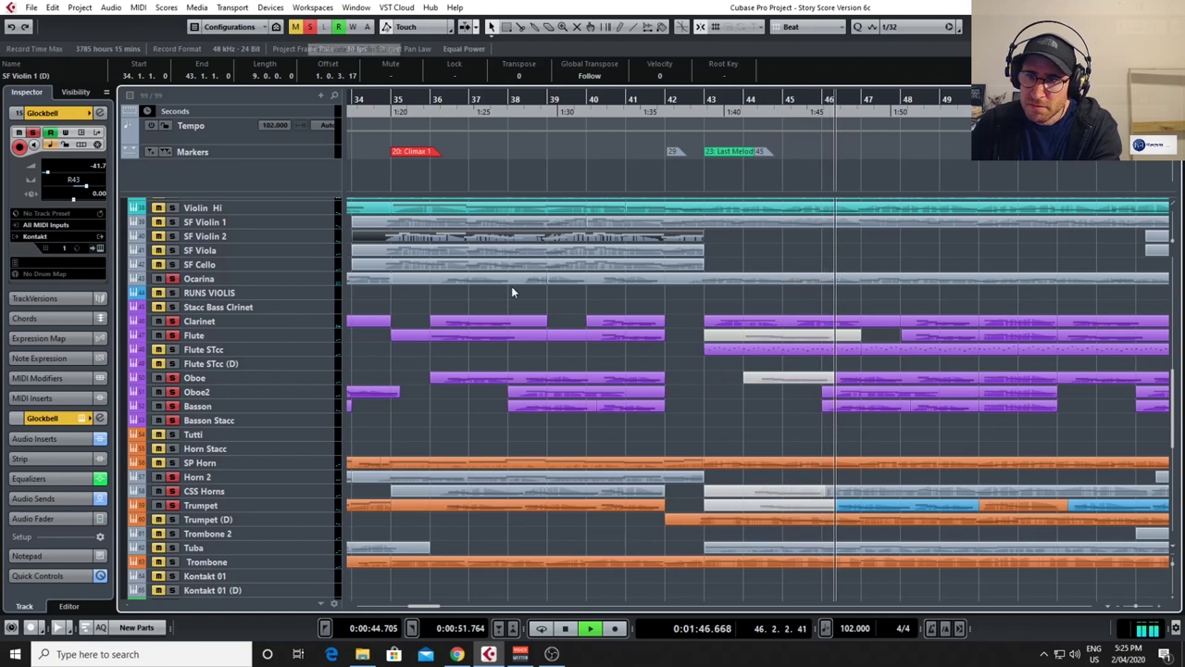
# Add the string tracks from SF Basses down to Violin Mid to the solos during playback.
pyautogui.scroll(6, 512, 285)
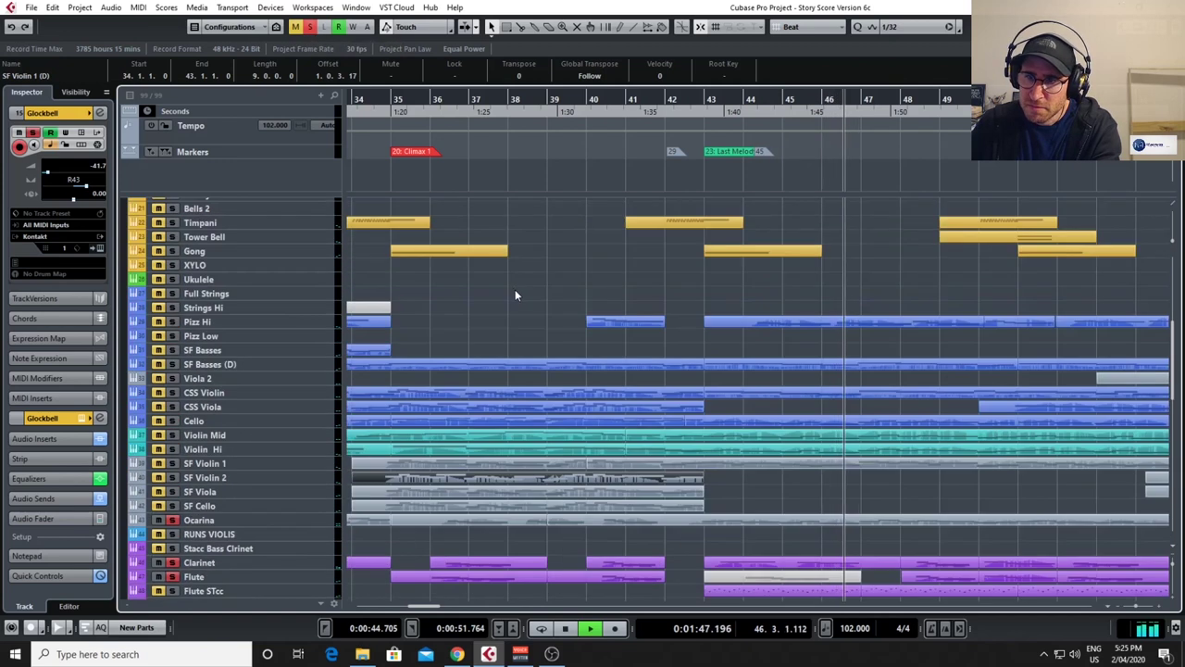
pyautogui.click(158, 350)
pyautogui.click(158, 364)
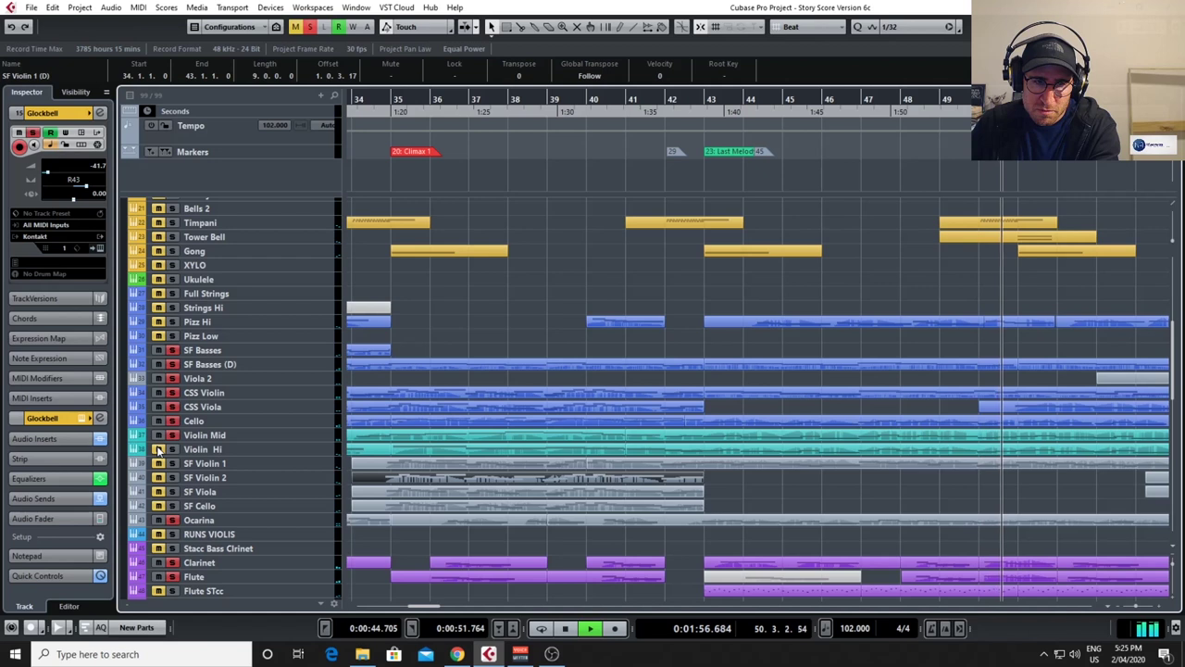
# Clear all solos, stop playback and solo the woodwinds from Clarinet to Basson, including Flute STcc.
pyautogui.click(310, 30)
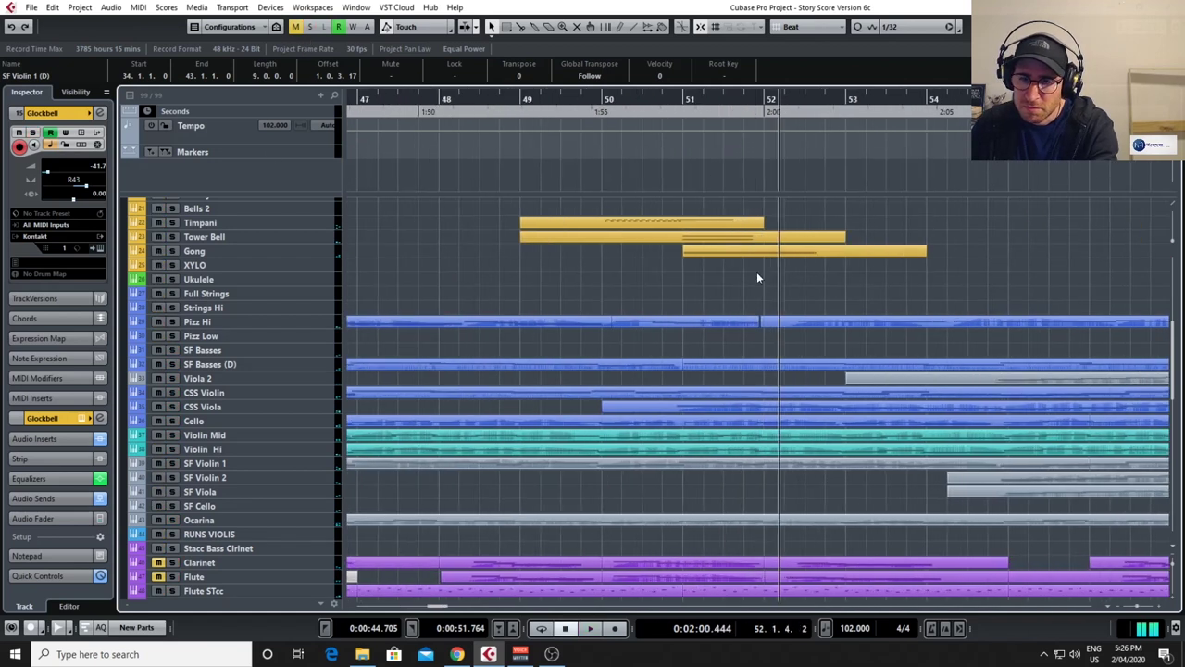
pyautogui.scroll(-4, 757, 278)
pyautogui.scroll(-4, 756, 287)
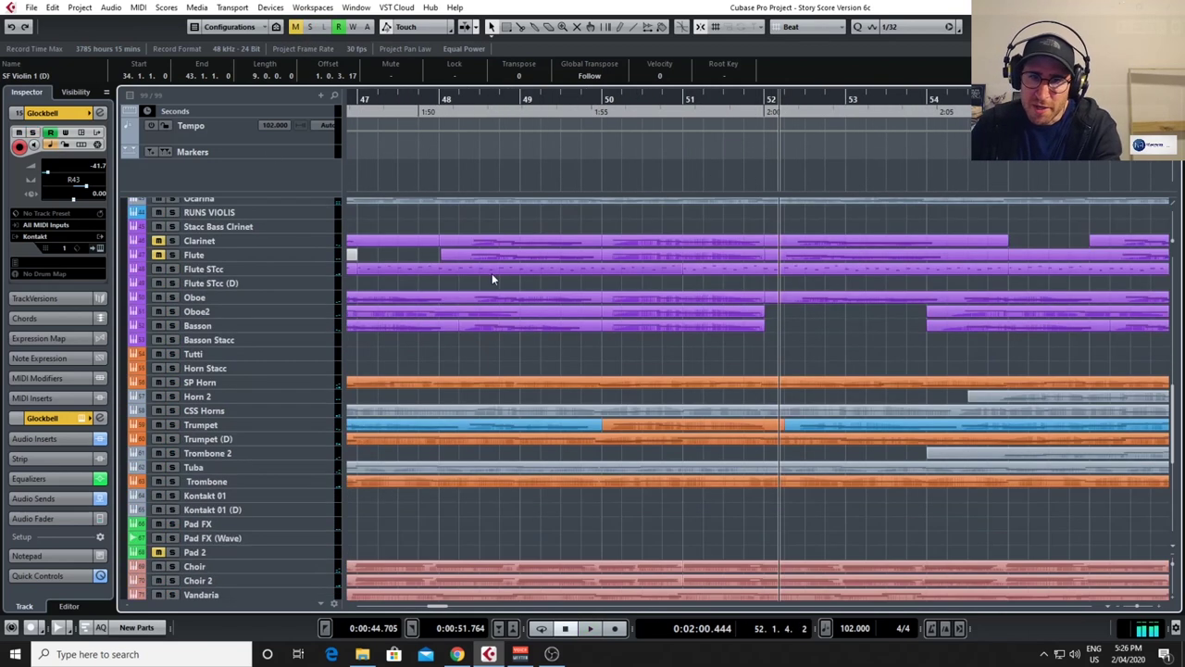
pyautogui.click(171, 270)
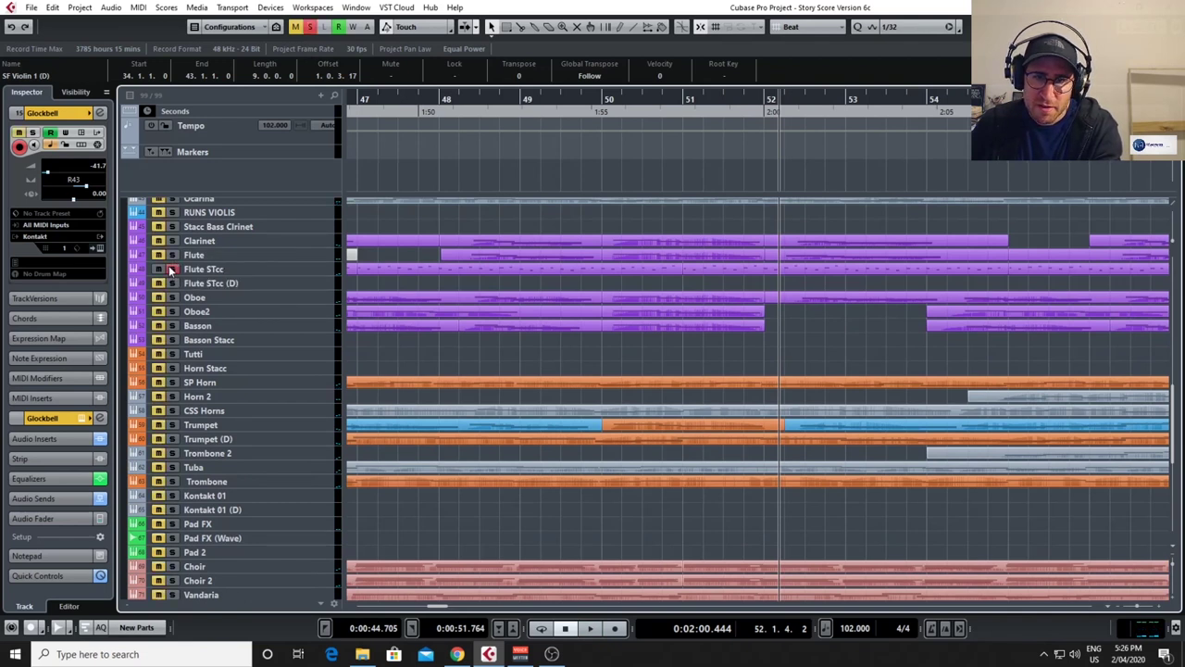
# Play the soloed woodwinds from bar 47 and examine the notes of the Flute STcc part starting at bar 51.
pyautogui.doubleClick(368, 102)
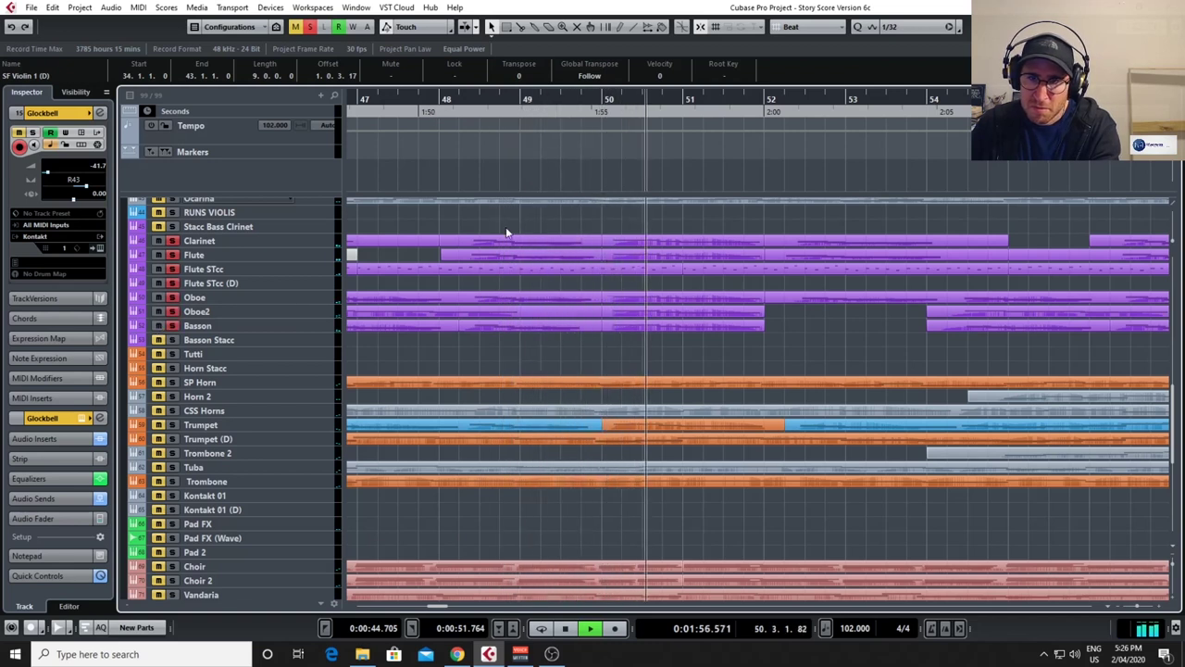
pyautogui.doubleClick(701, 267)
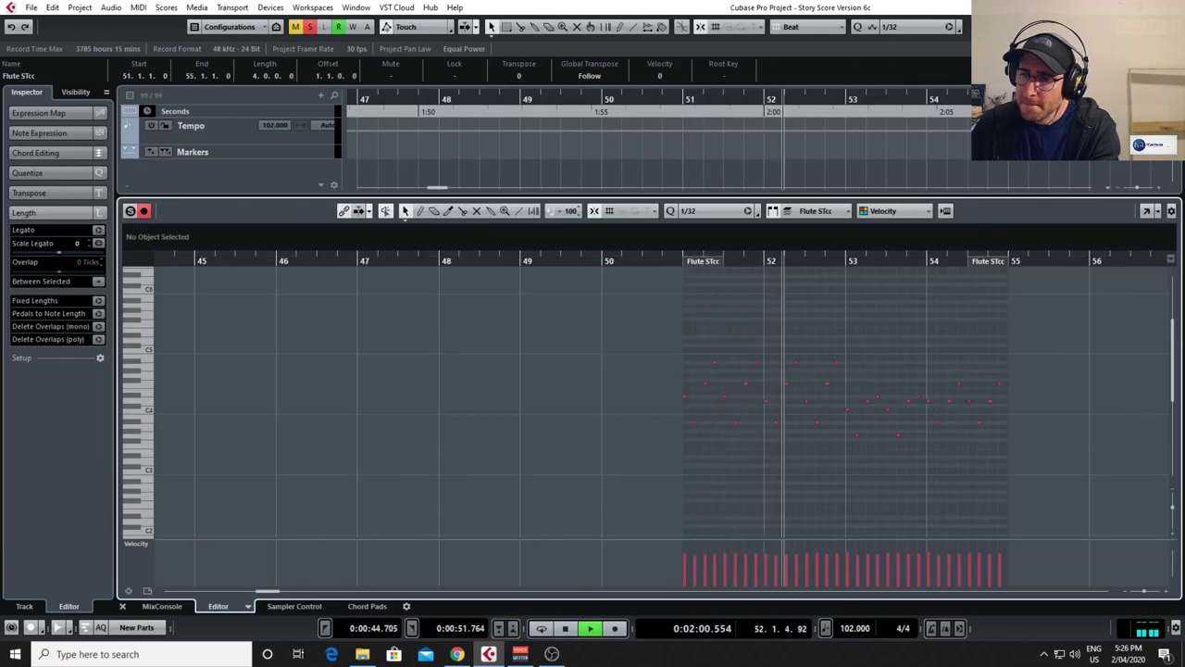
pyautogui.hotkey('ctrl', 'e')
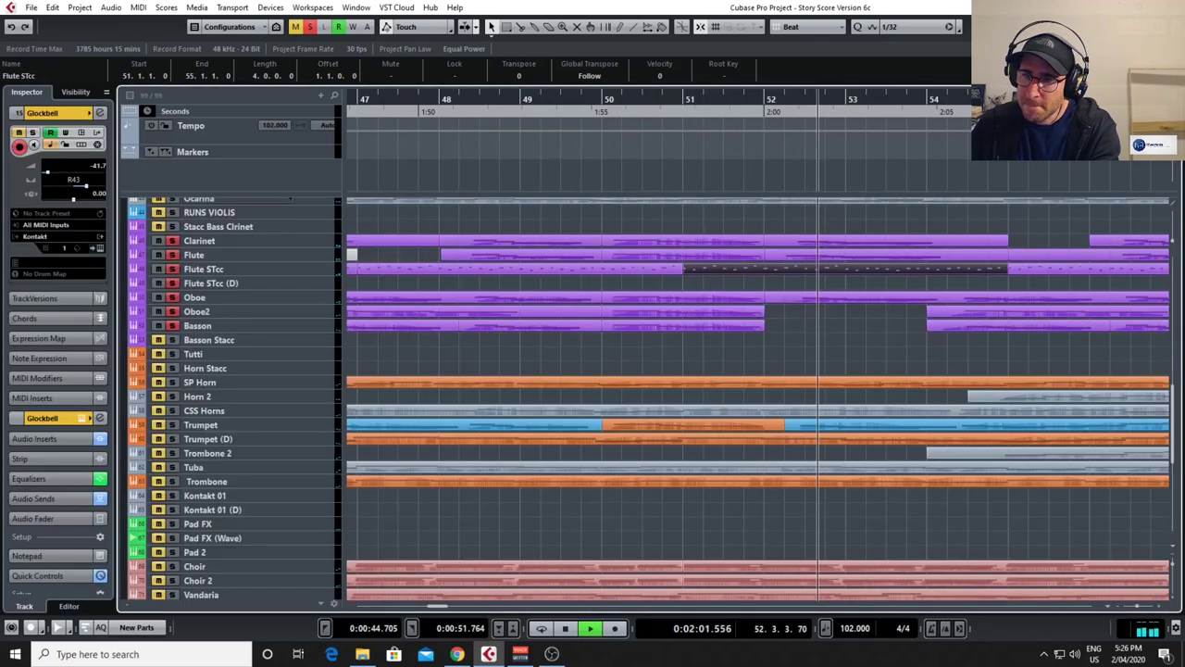
# Examine the notes of the Clarinet part starting at bar 52 while the soloed woodwinds keep playing, and return to the arrangement.
pyautogui.doubleClick(888, 246)
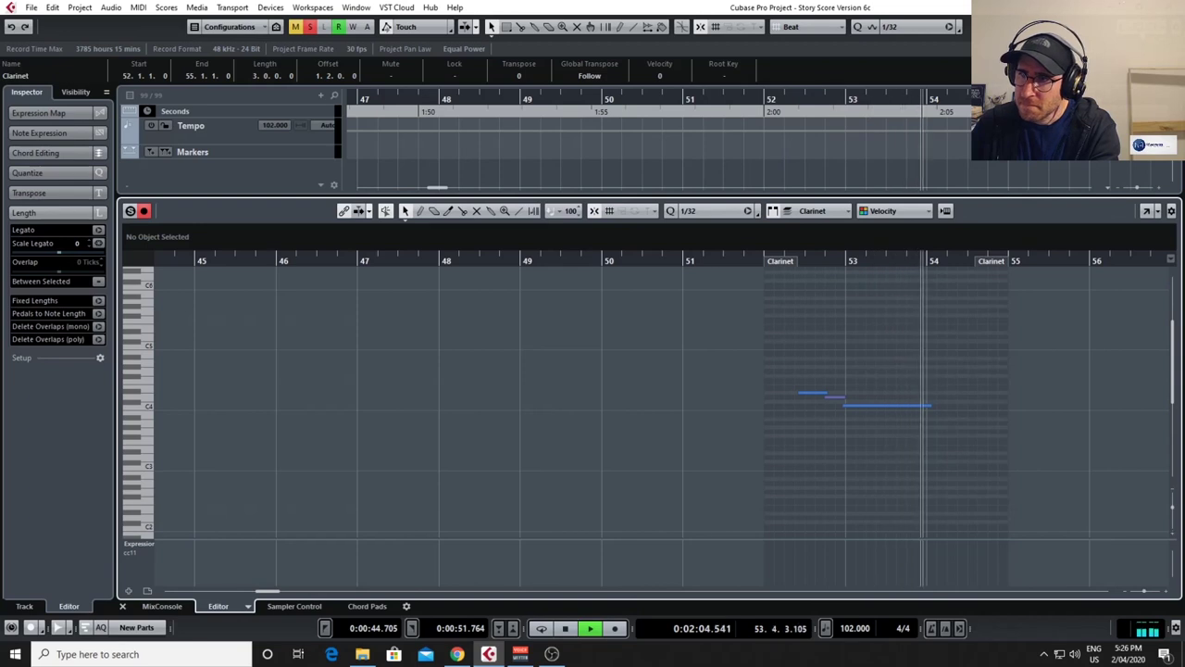
pyautogui.hotkey('ctrl', 'e')
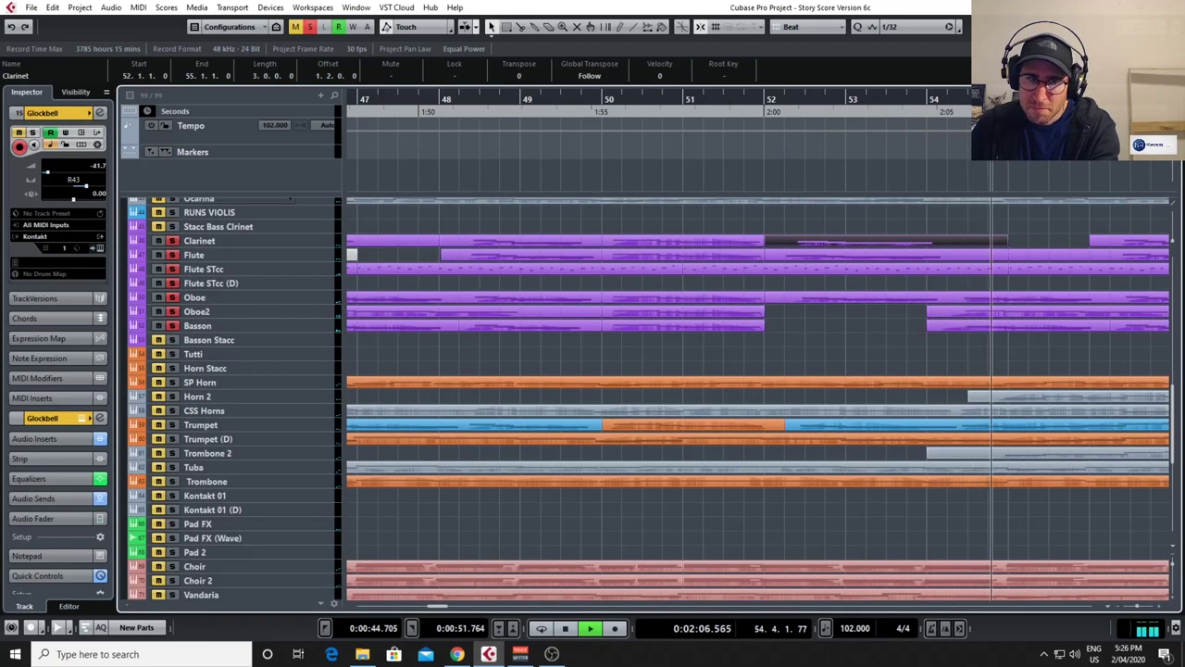
pyautogui.press('g')
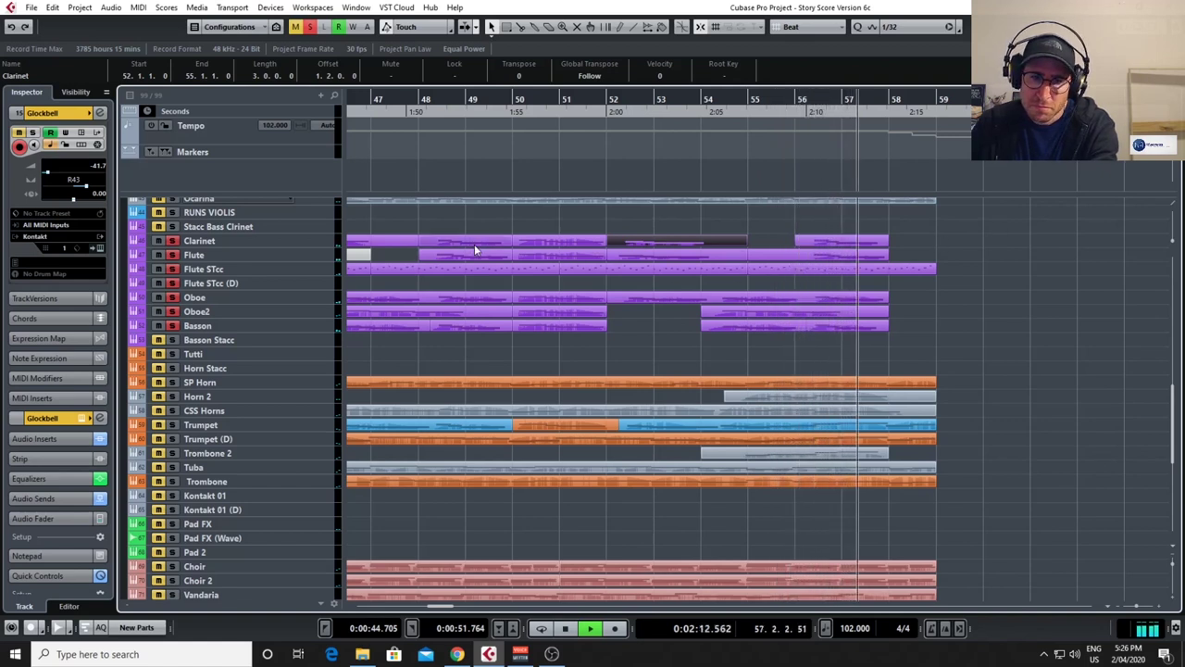
# Clear the woodwind solos, solo the brass tracks from Horn Stacc down to Trombone, and play them from bar 47.
pyautogui.click(309, 27)
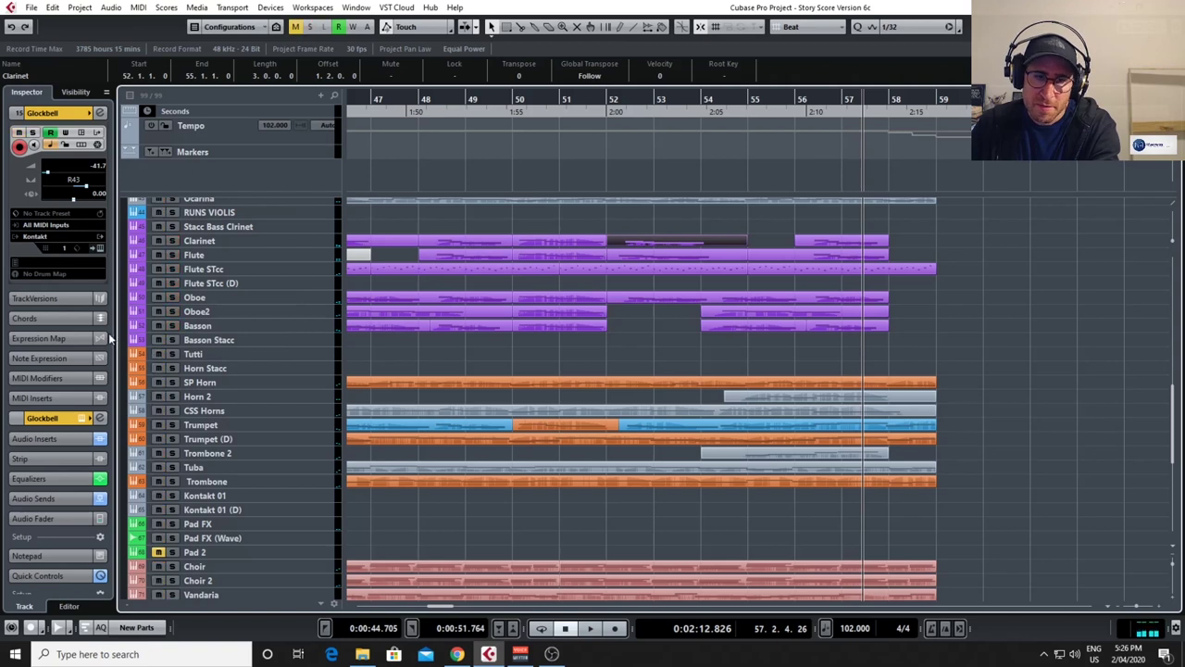
pyautogui.click(173, 369)
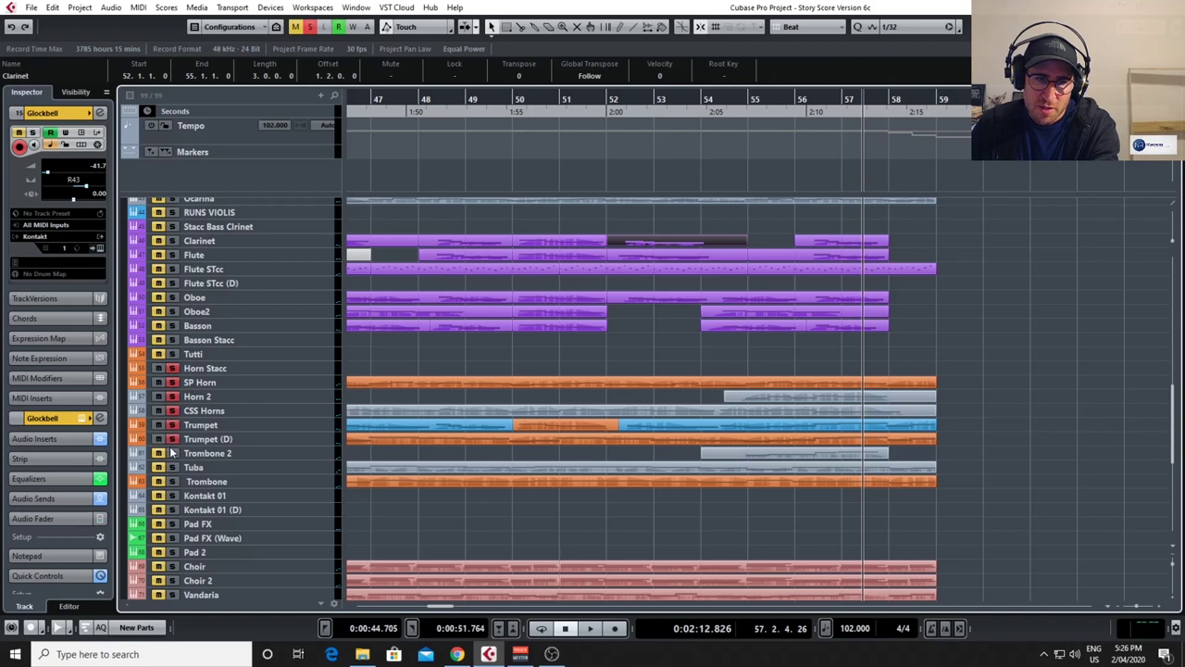
pyautogui.click(379, 108)
pyautogui.press('space')
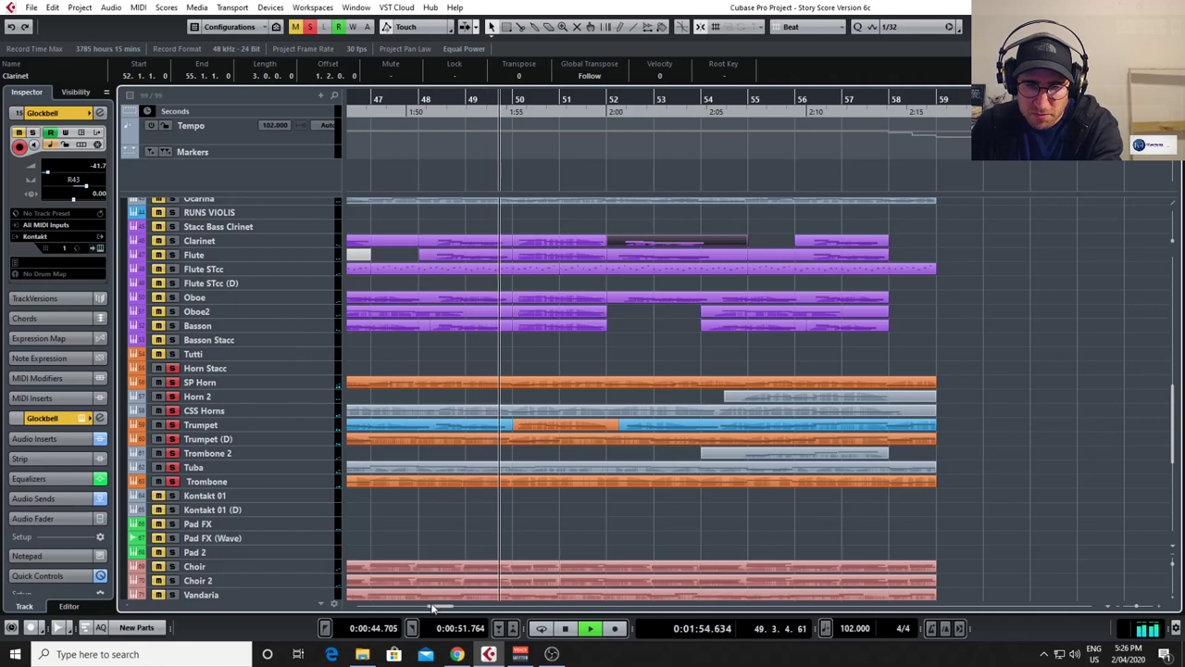
pyautogui.hscroll(-4, 431, 604)
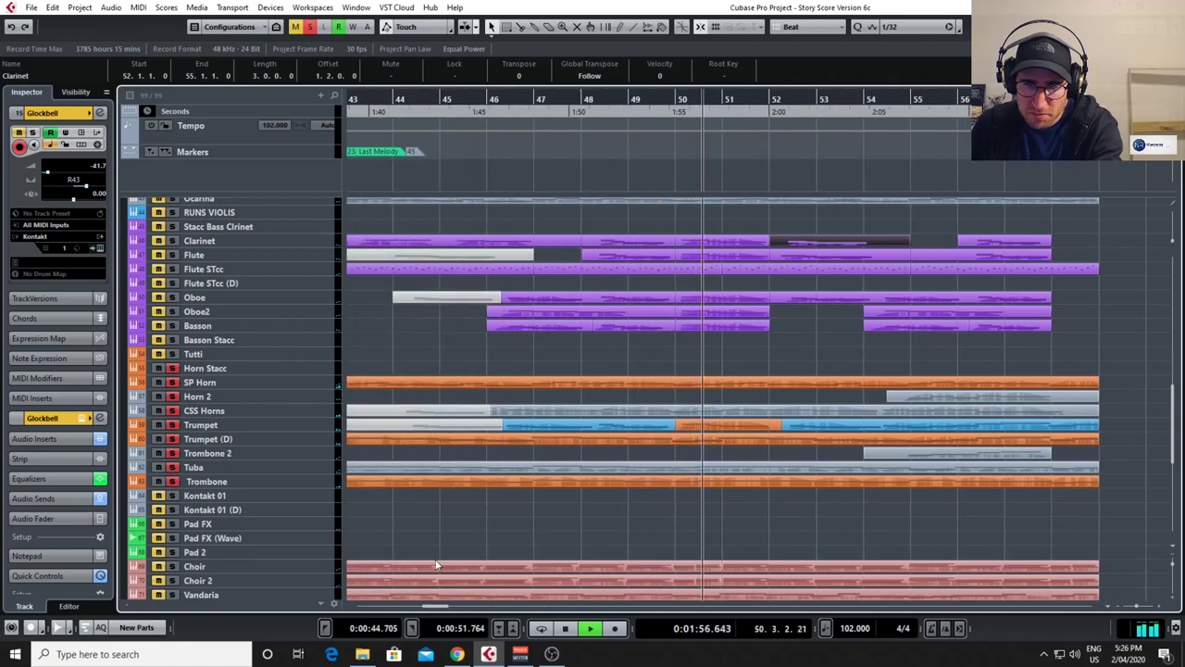
pyautogui.press('space')
# Replace the brass solos with SP Horn alone, play it from about bar 45 and examine the notes of its part.
pyautogui.click(468, 99)
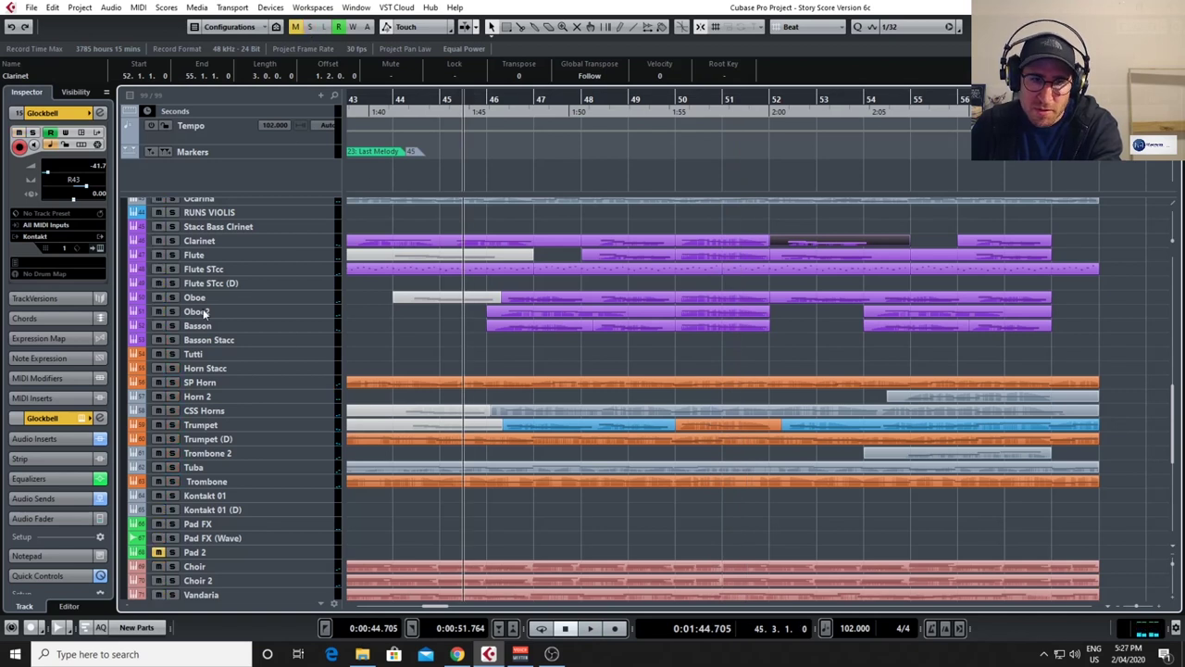
pyautogui.click(175, 379)
pyautogui.click(599, 383)
pyautogui.press('space')
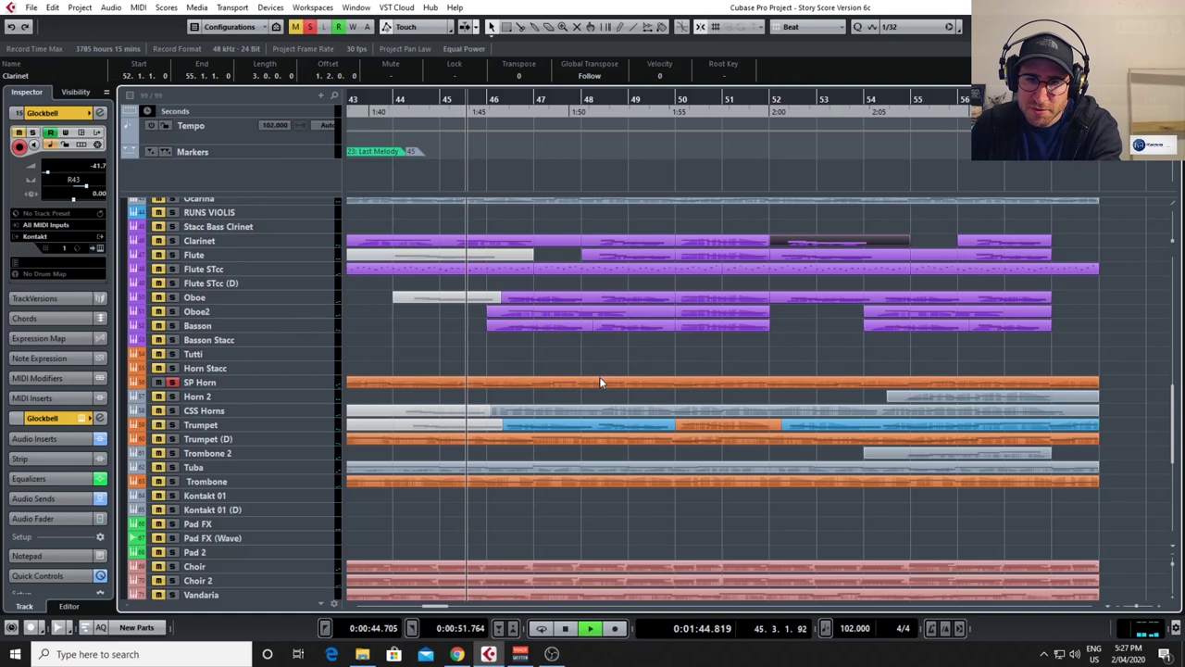
pyautogui.doubleClick(599, 383)
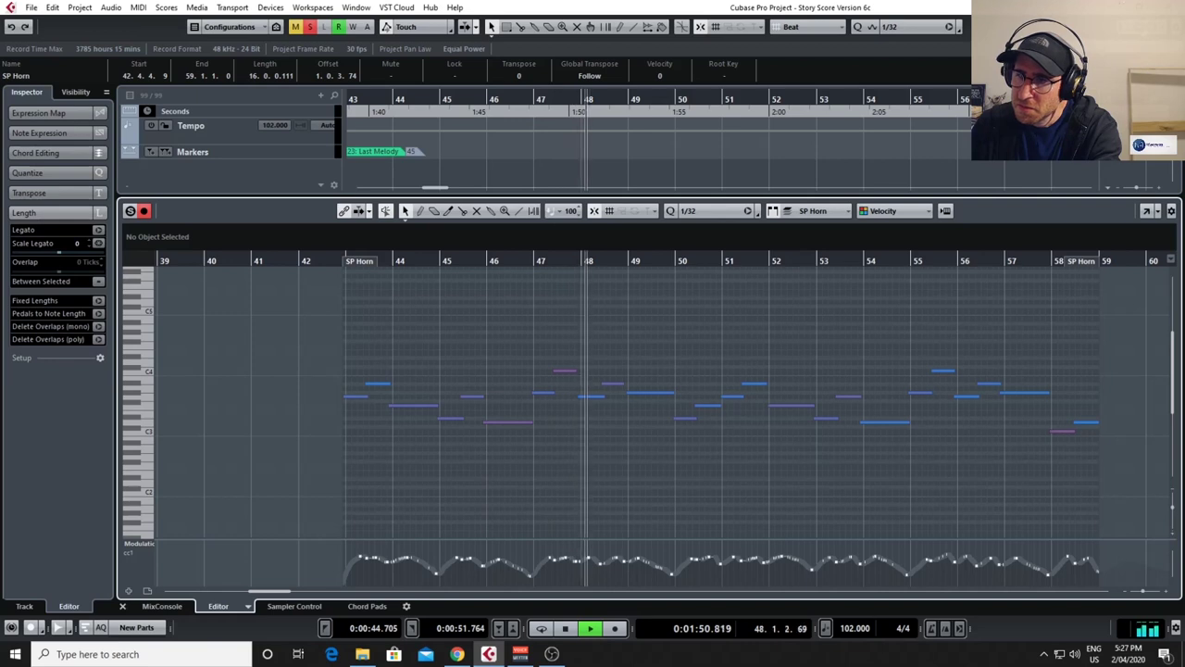
pyautogui.hotkey('ctrl', 'e')
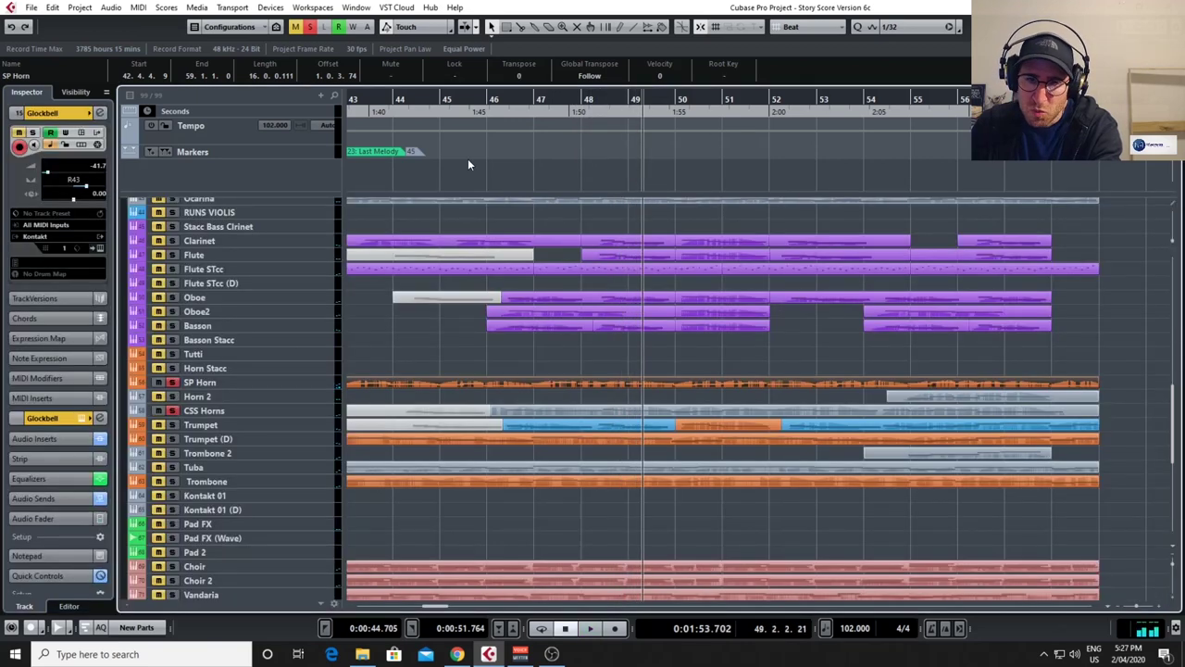
# Play SP Horn and CSS Horns together from bar 46 and examine the notes of the CSS Horns part.
pyautogui.click(496, 111)
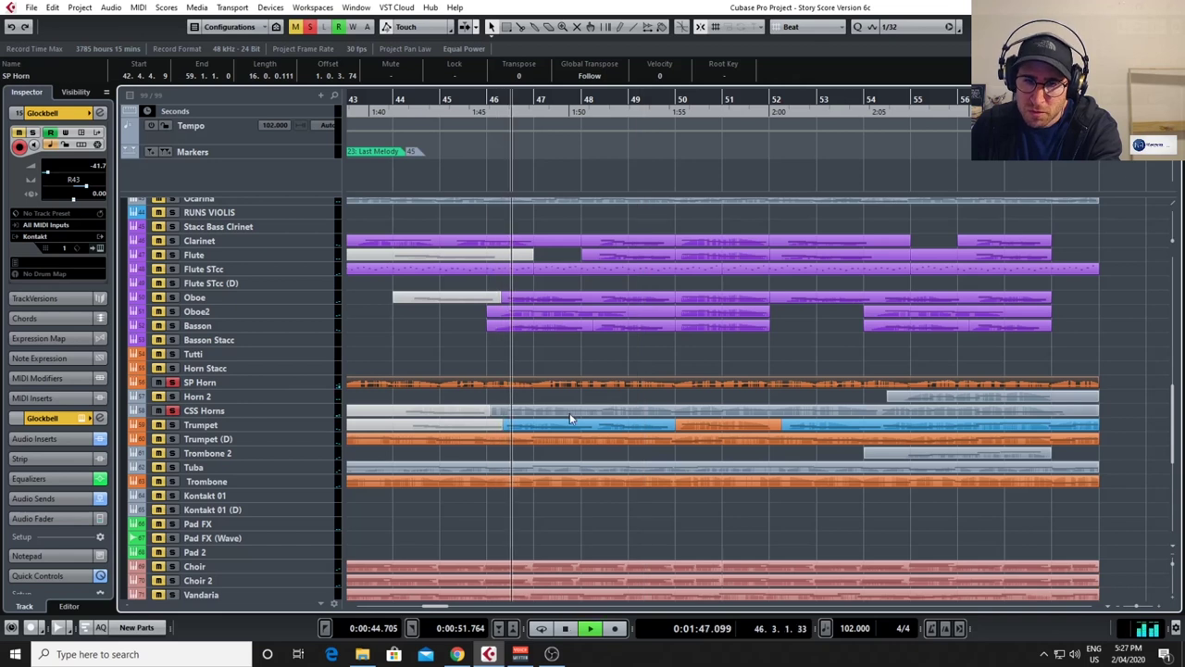
pyautogui.doubleClick(569, 413)
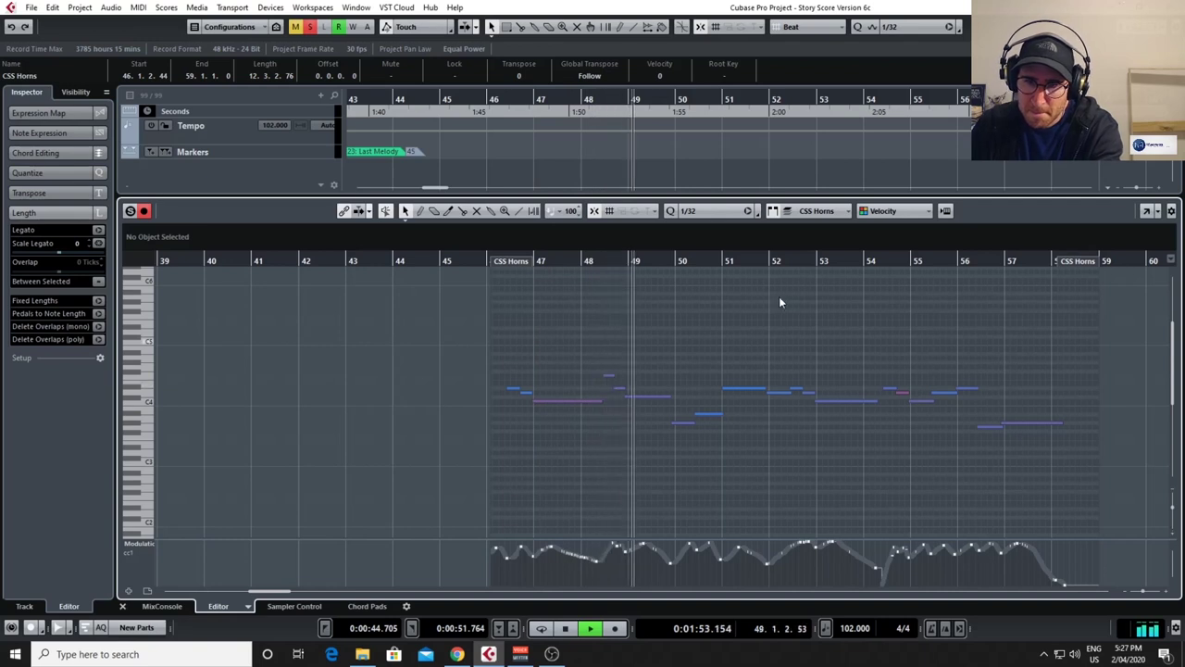
pyautogui.hotkey('ctrl', 'e')
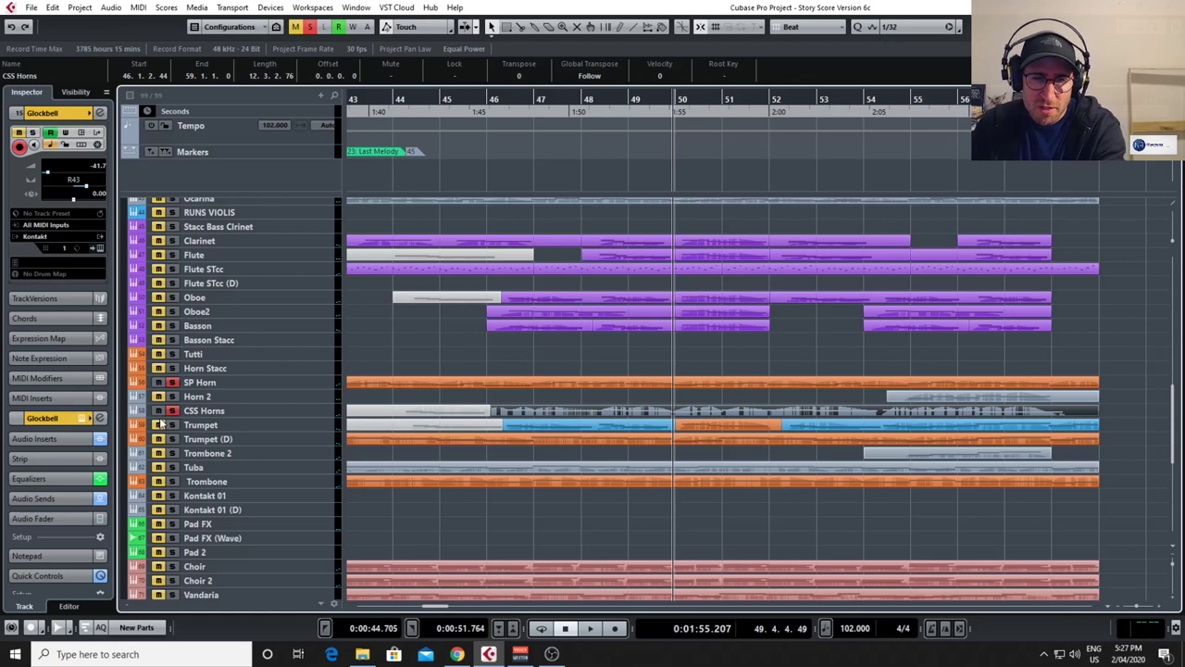
# Play the horns with Trumpet soloed from bar 46 and examine the notes of the Trumpet part starting there.
pyautogui.click(500, 99)
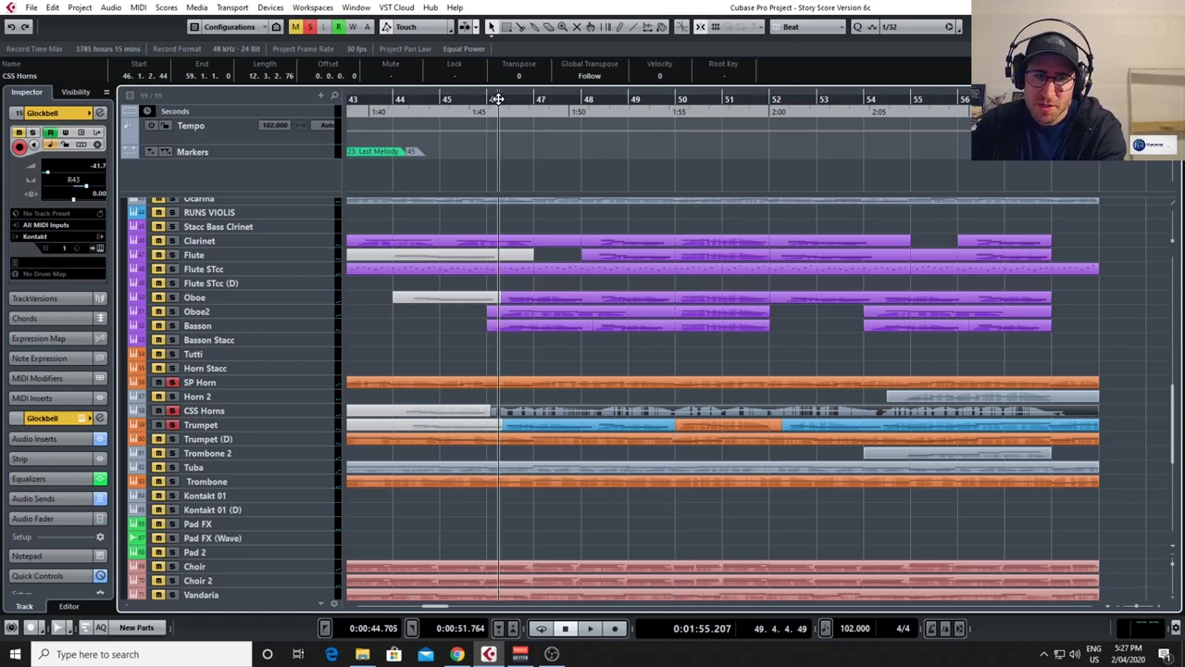
pyautogui.doubleClick(572, 427)
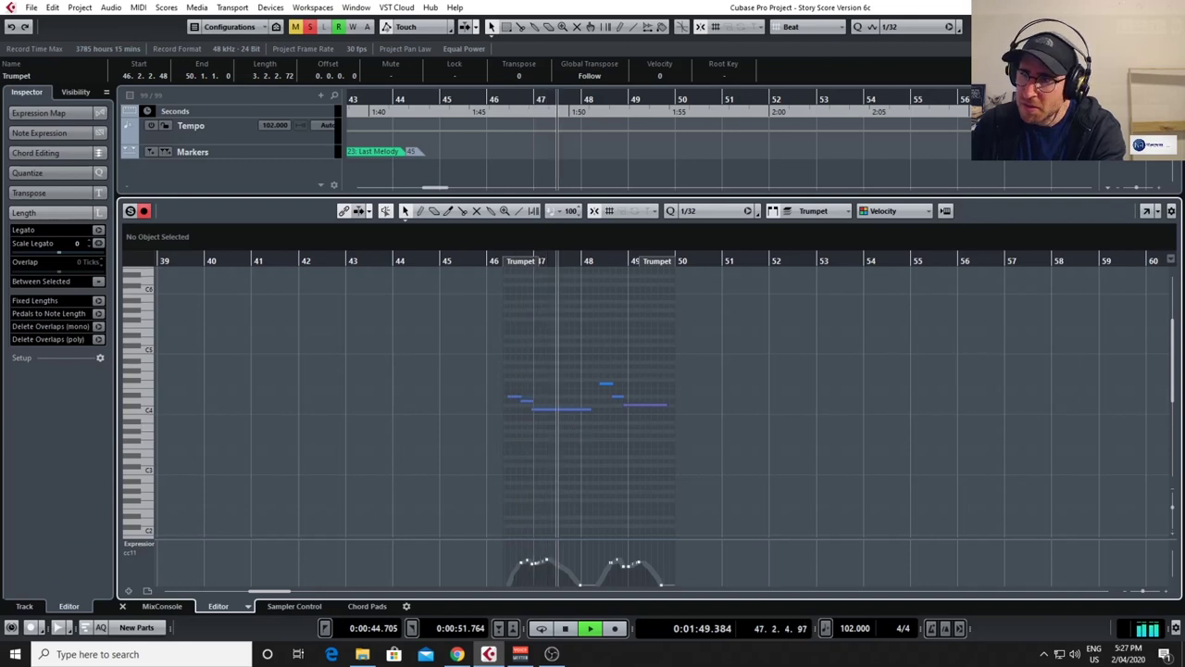
# Replay the section from bar 46 with the trumpets soloed and view the notes of the Trumpet (D) part.
pyautogui.hotkey('ctrl', 'e')
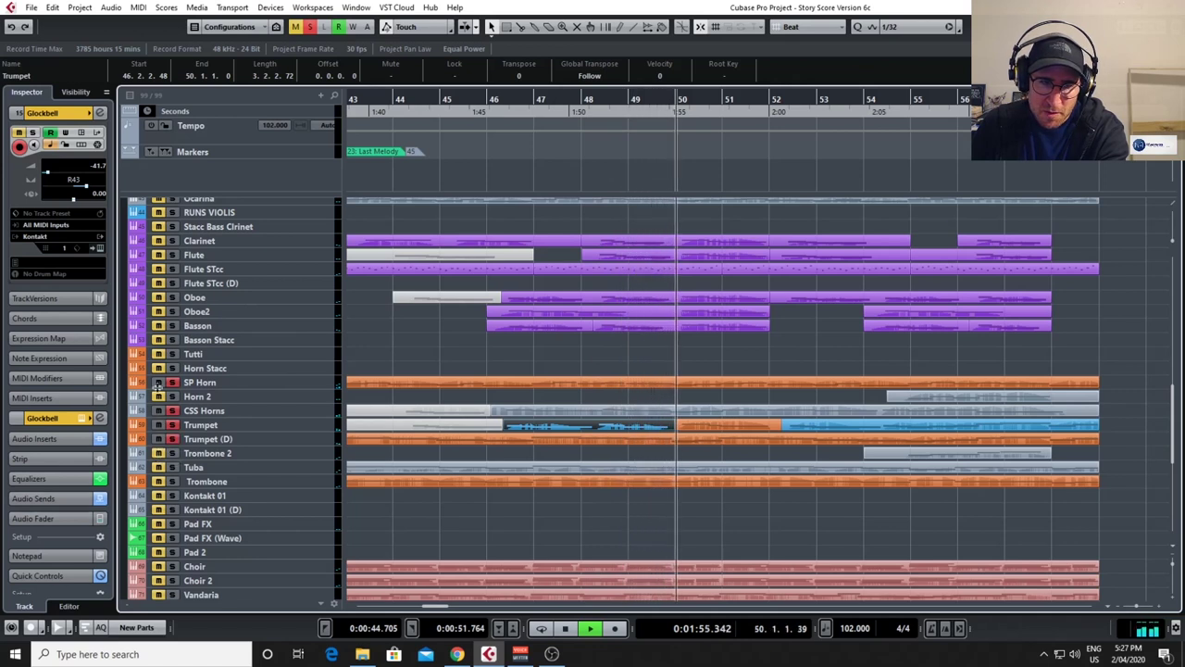
pyautogui.press('space')
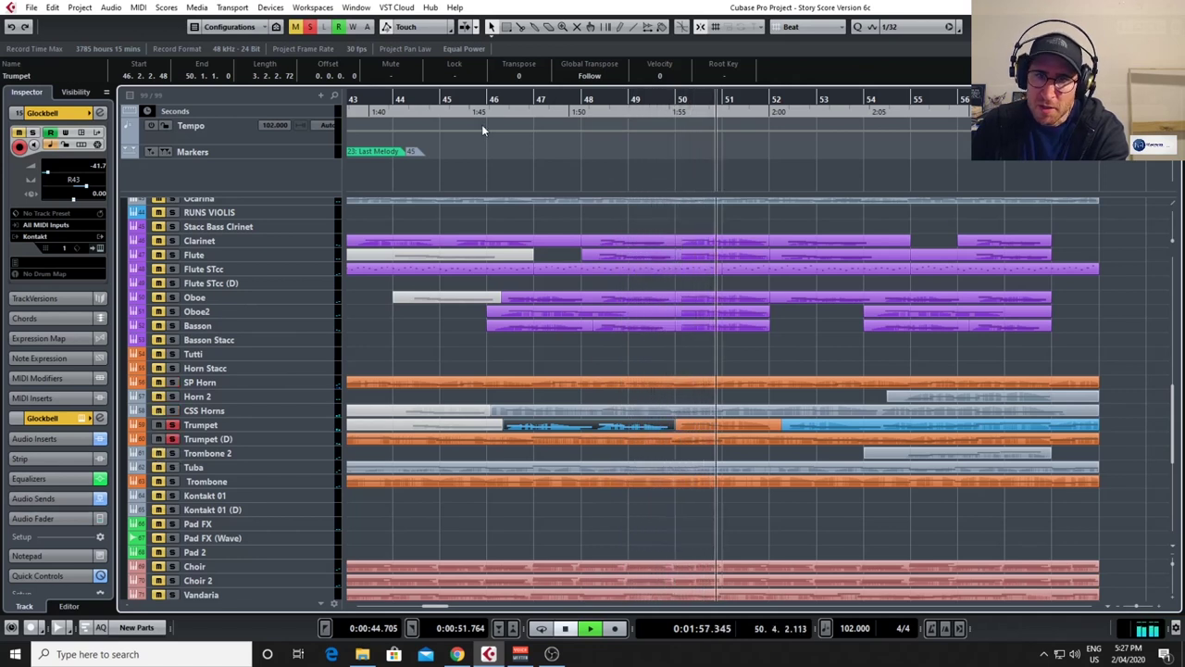
pyautogui.click(493, 99)
pyautogui.press('space')
pyautogui.doubleClick(553, 436)
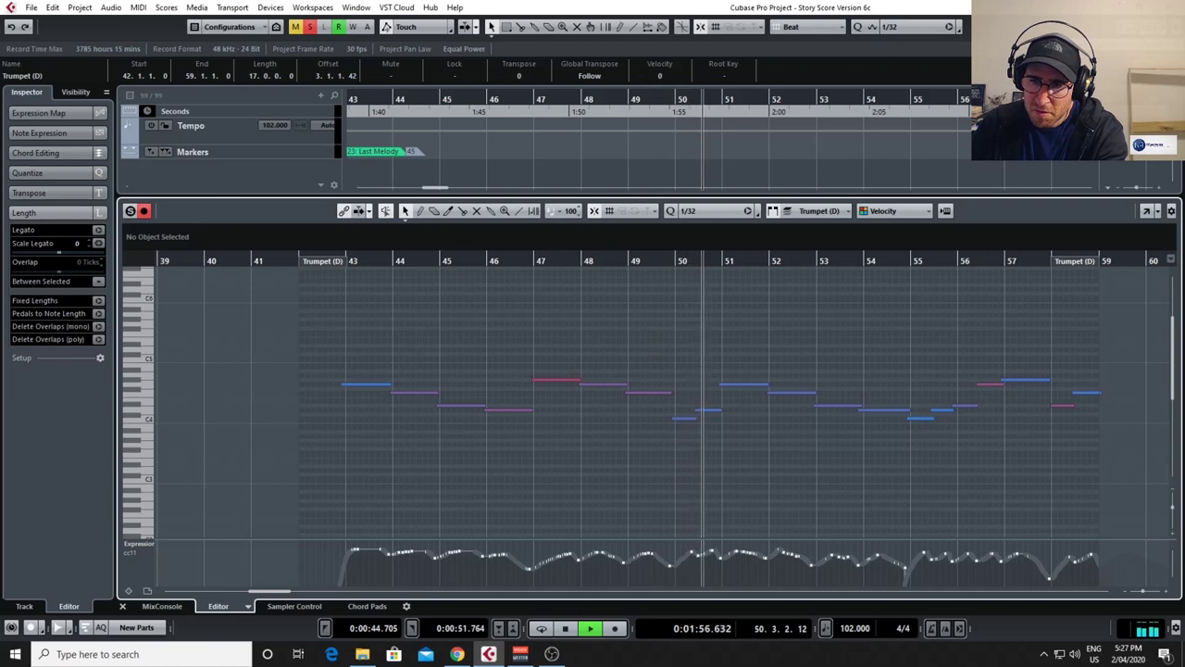
pyautogui.hotkey('ctrl', 'e')
pyautogui.press('space')
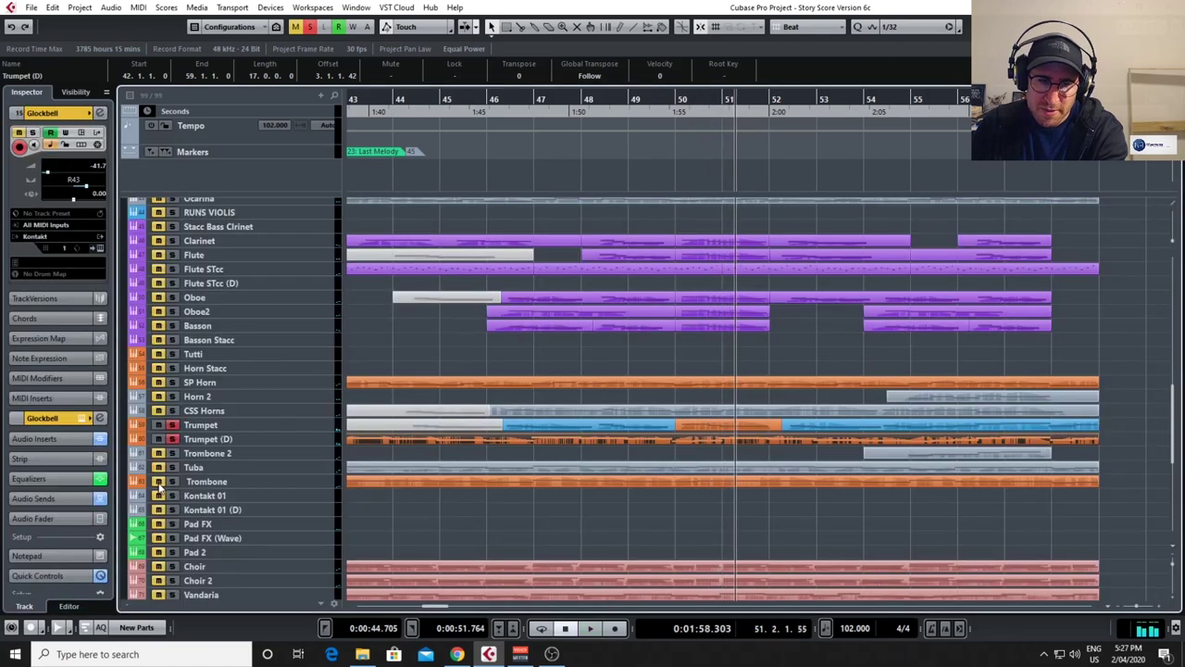
# Play from bar 46 with the Trombone soloed as well and view the notes of its part.
pyautogui.click(497, 99)
pyautogui.press('space')
pyautogui.doubleClick(564, 481)
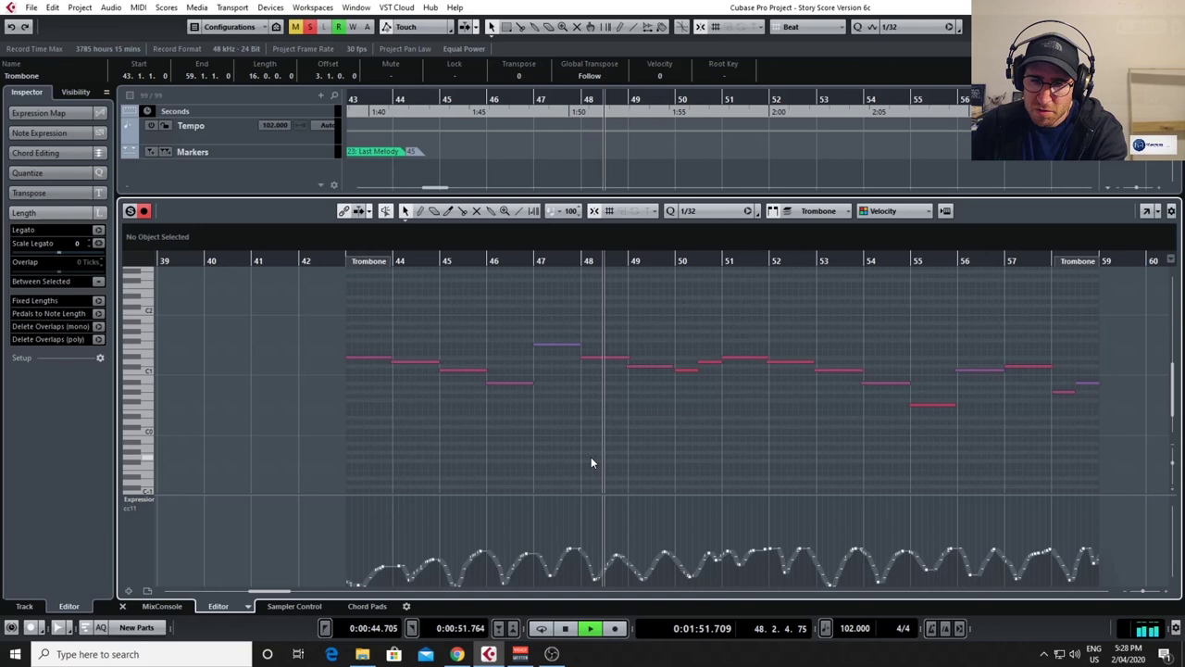
pyautogui.hotkey('ctrl', 'e')
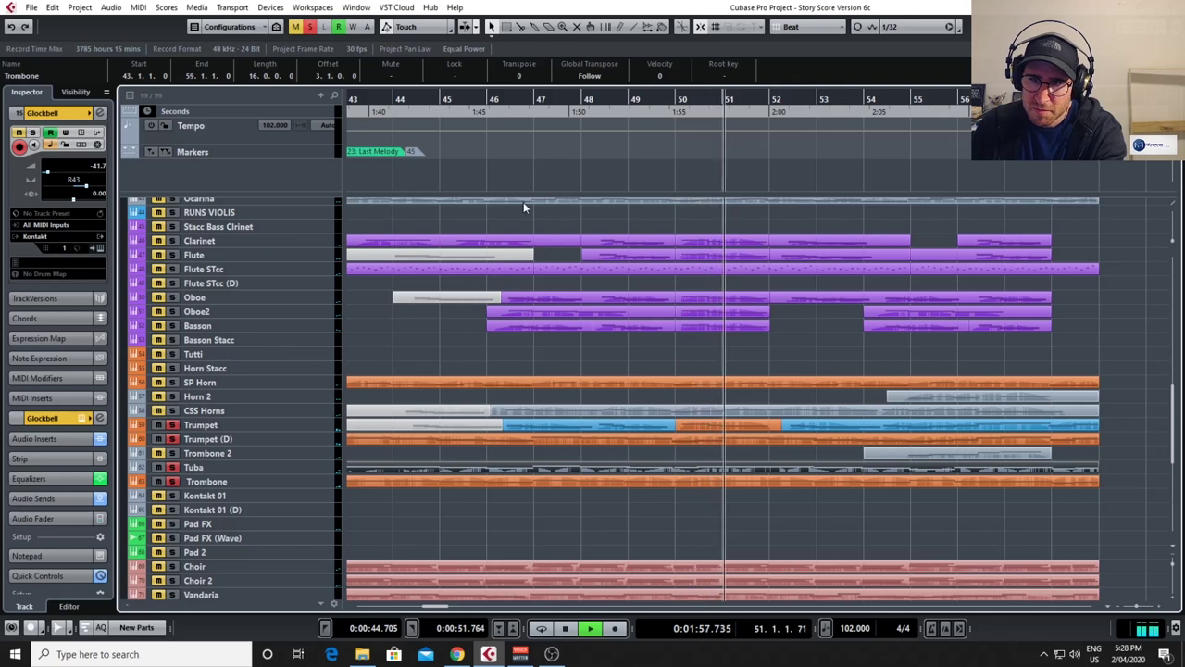
pyautogui.press('space')
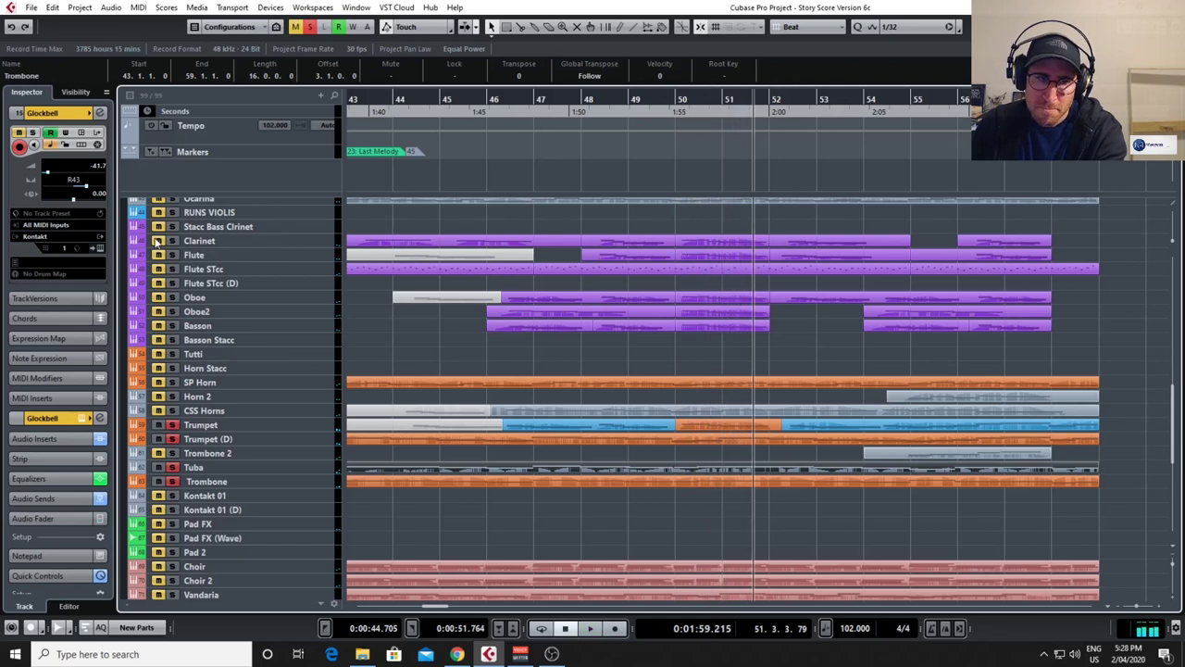
# Solo the Choir, Choir 2, Vandaria and Studio Sopran tracks, play them, and view the notes of the Choir part.
pyautogui.scroll(-3, 929, 491)
pyautogui.click(171, 406)
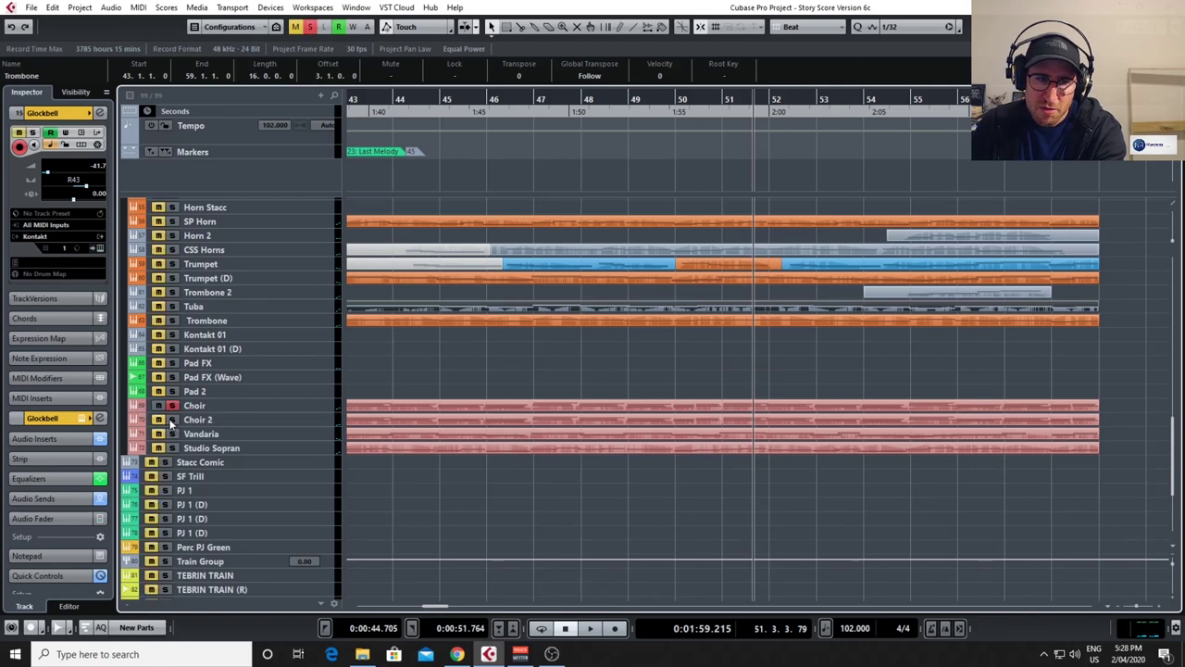
pyautogui.press('space')
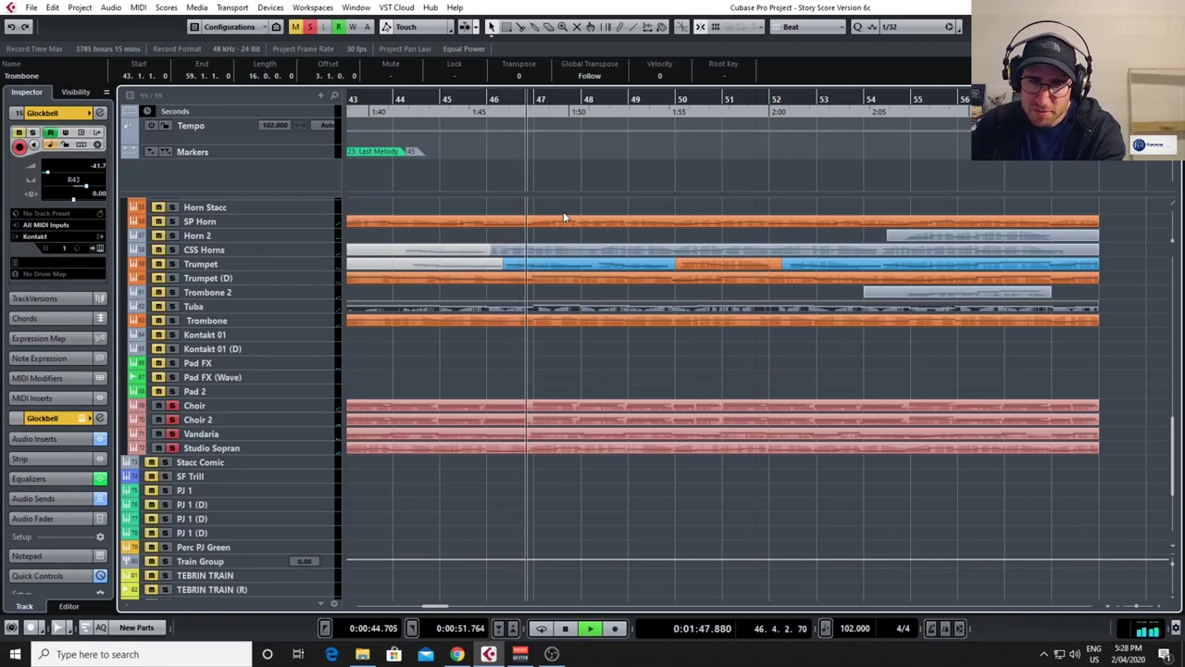
pyautogui.doubleClick(598, 404)
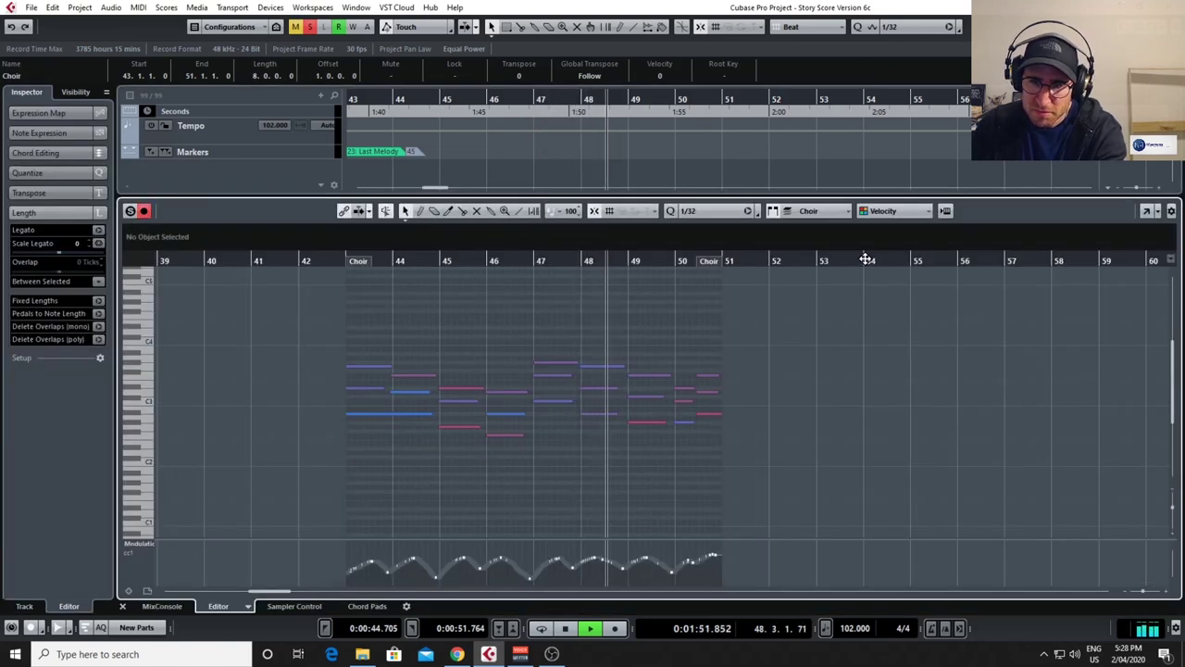
pyautogui.hotkey('ctrl', 'alt', 'e')
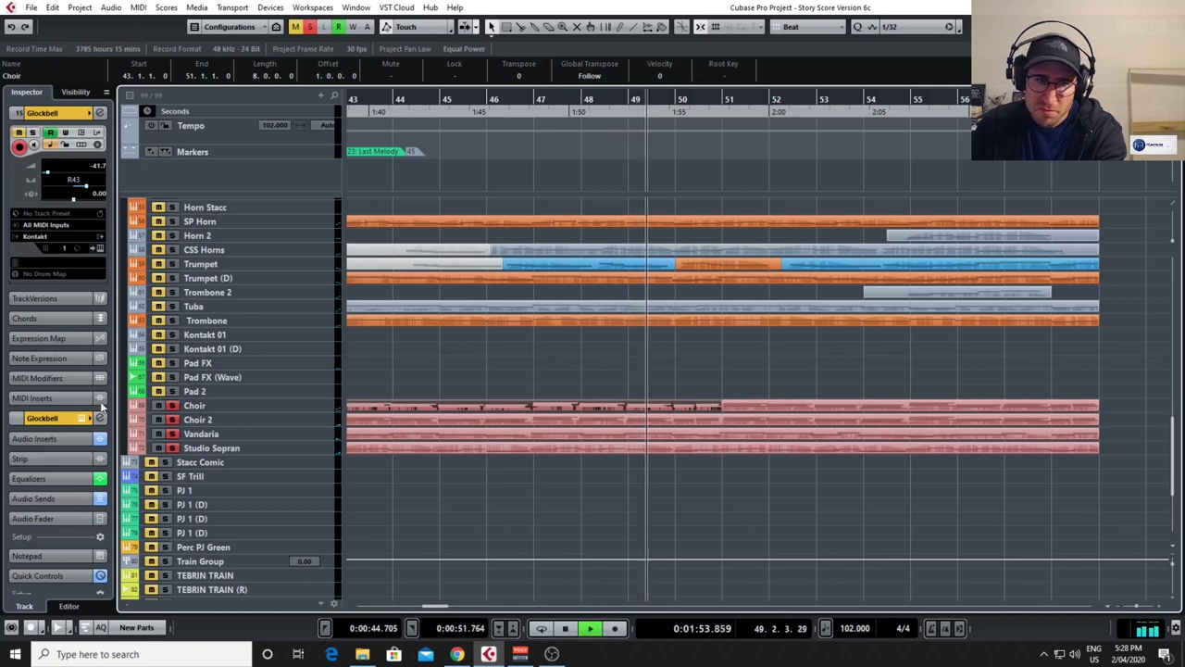
pyautogui.press('space')
# Clear all solos, solo only the Studio Sopran track and listen to it.
pyautogui.click(309, 26)
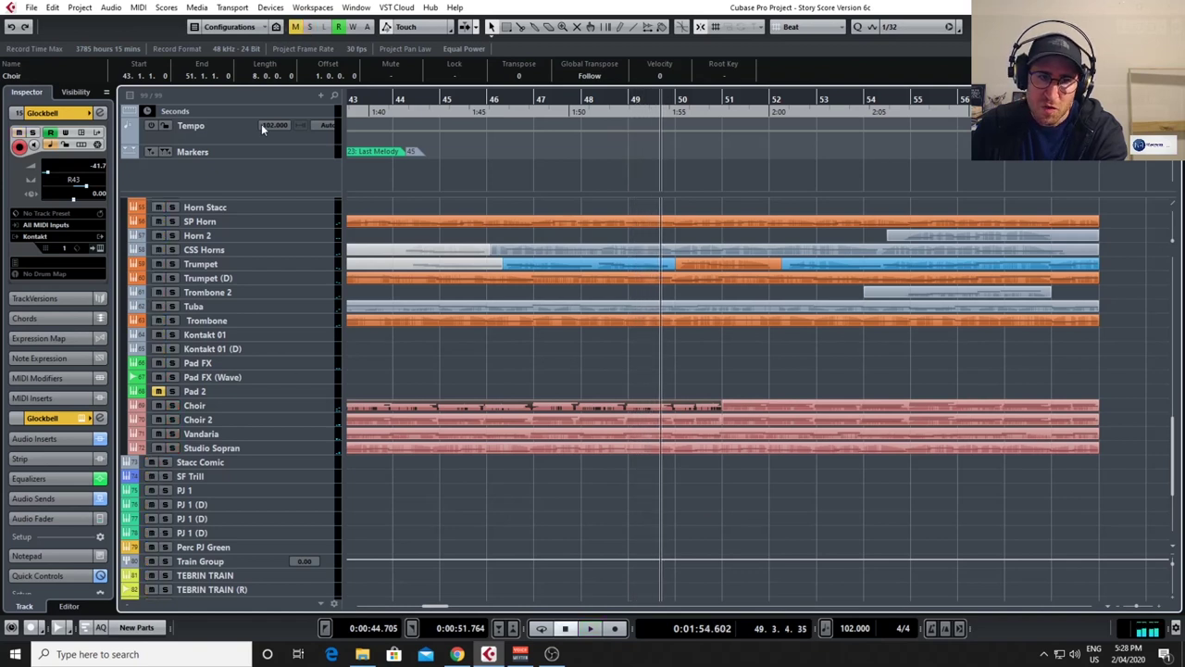
pyautogui.click(171, 446)
pyautogui.press('space')
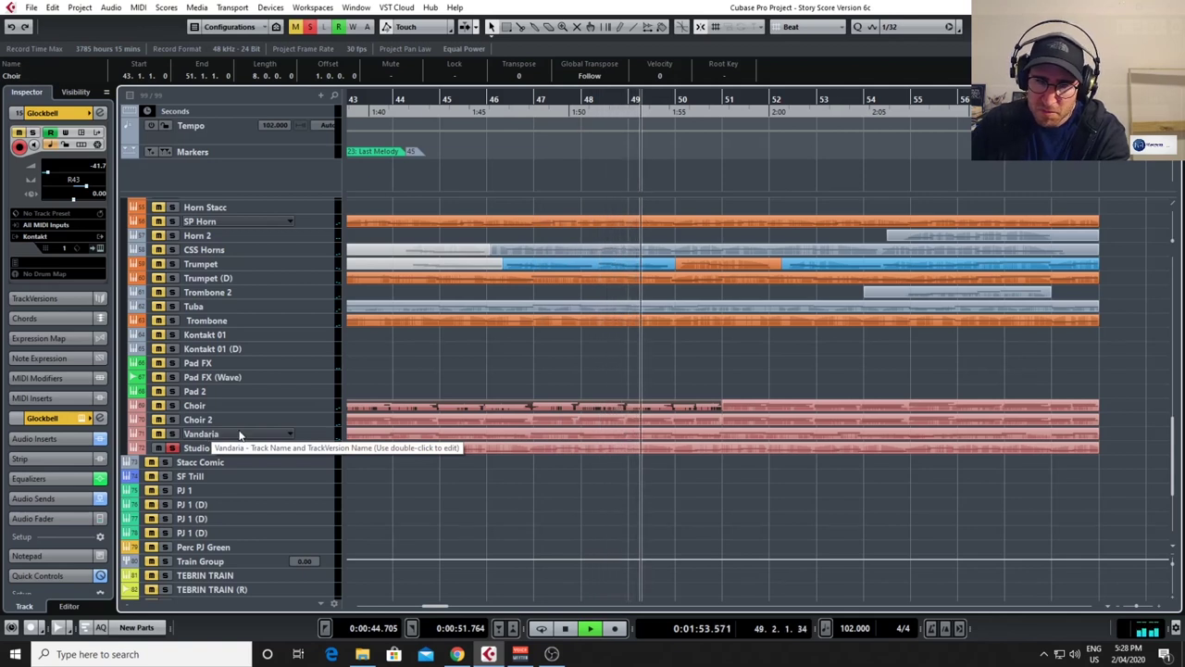
pyautogui.press('space')
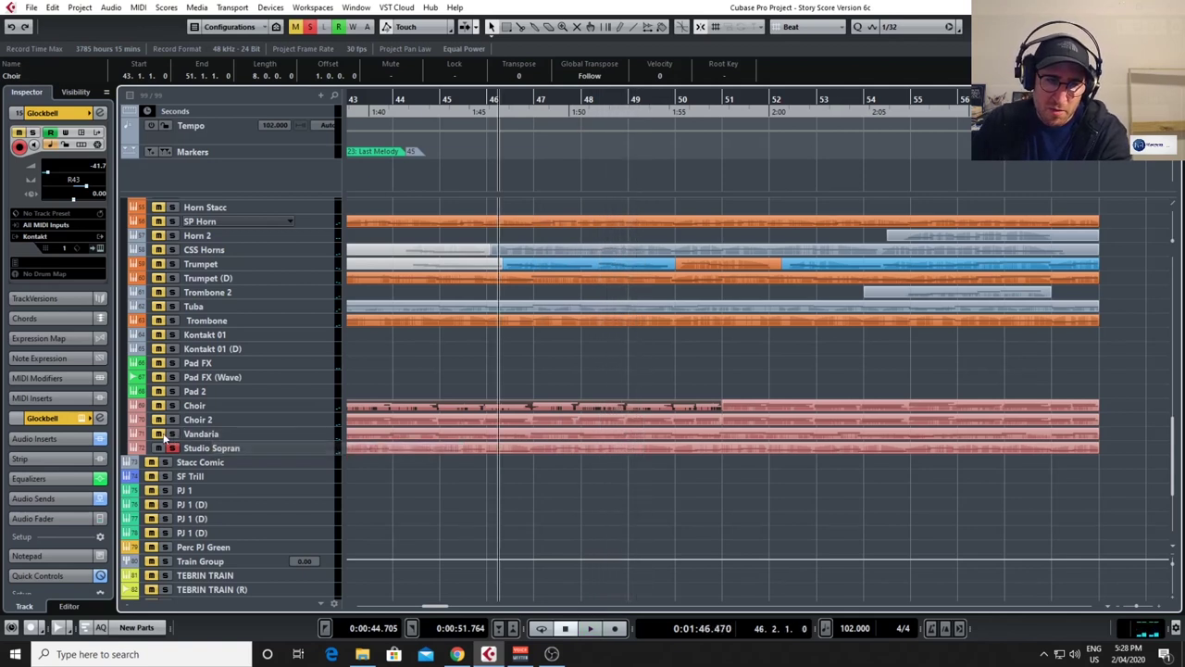
# Listen to the Vandaria track soloed and view the notes of its part during playback.
pyautogui.press('space')
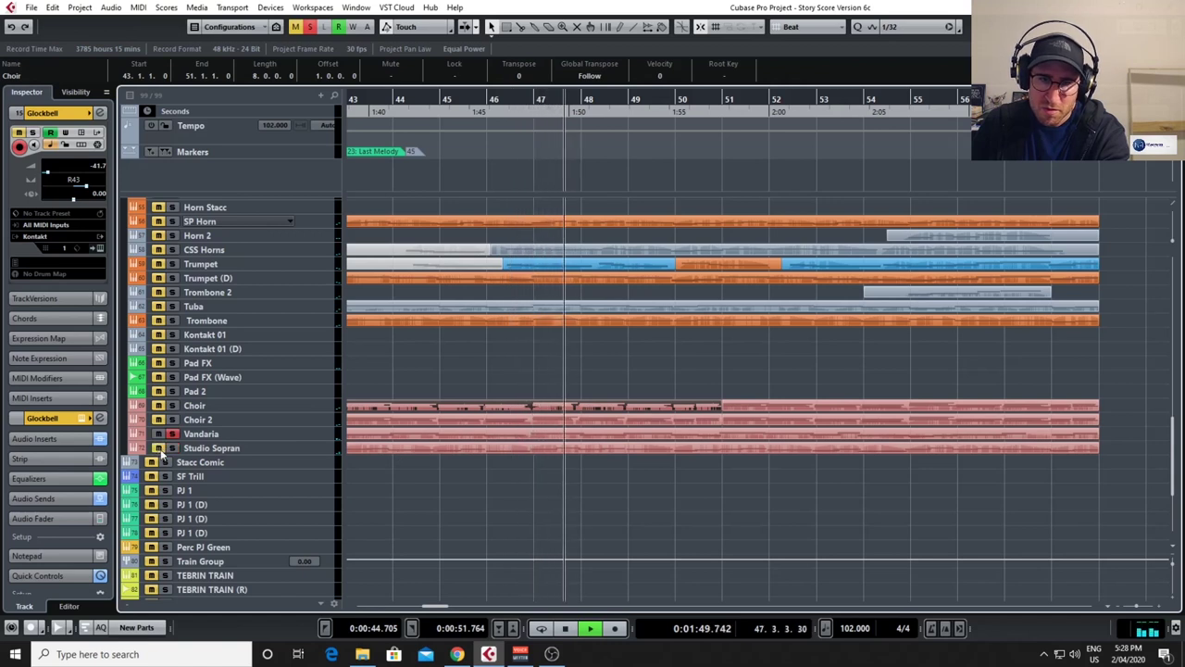
pyautogui.doubleClick(531, 433)
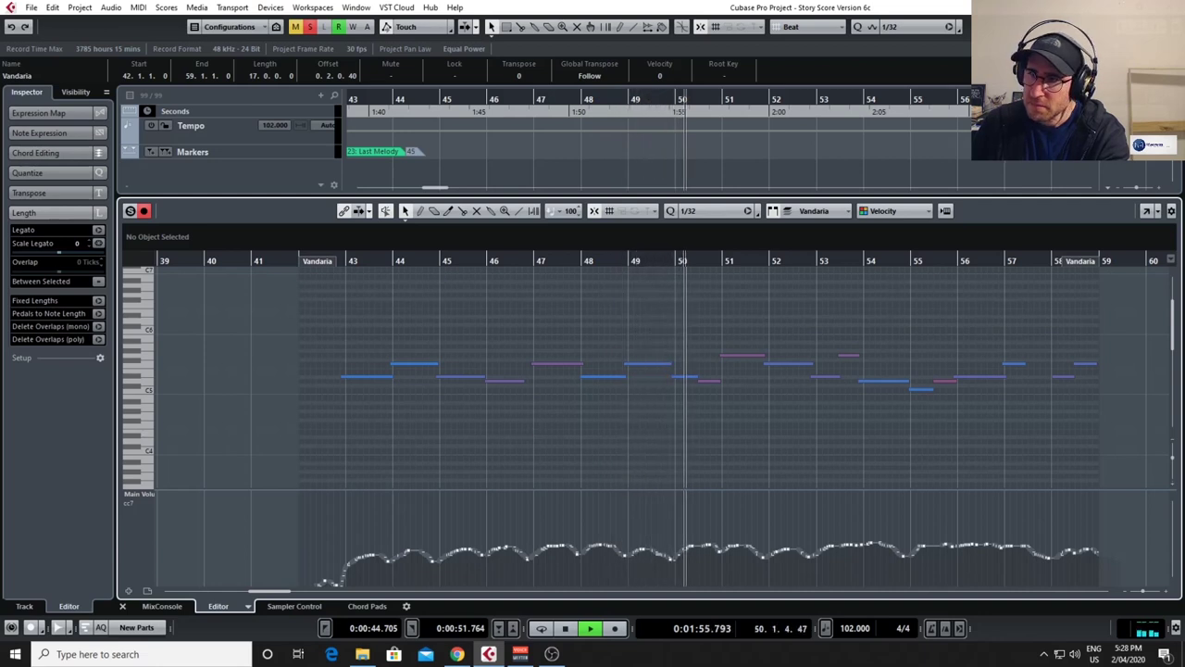
pyautogui.hotkey('ctrl', 'alt', 'e')
pyautogui.press('space')
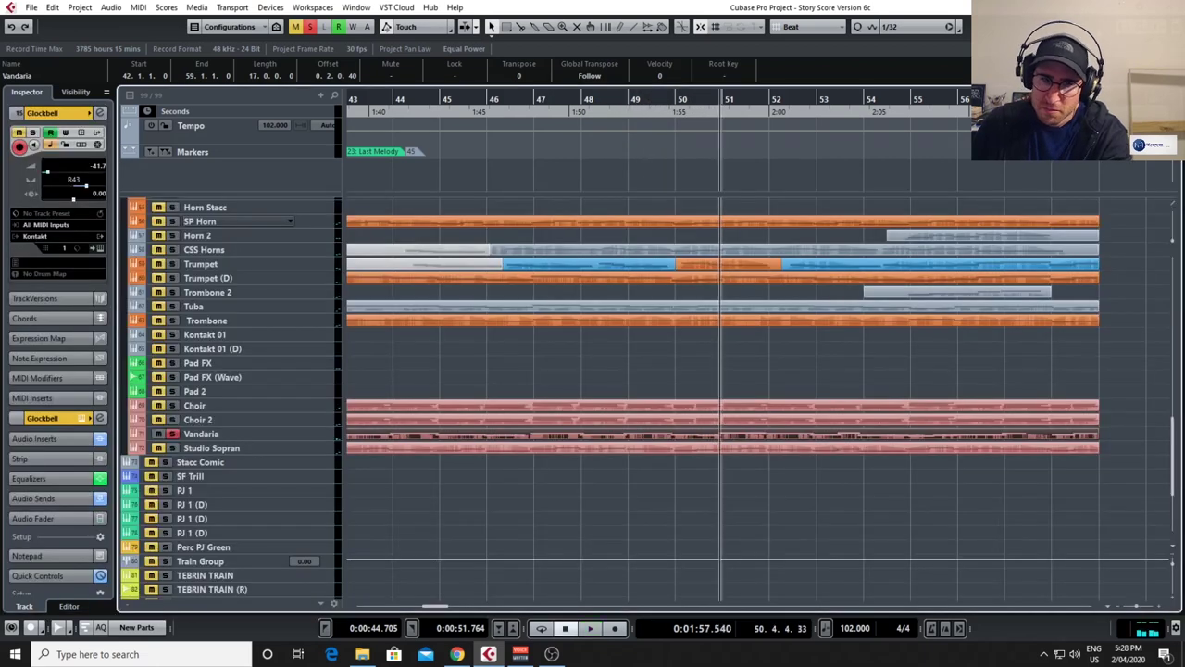
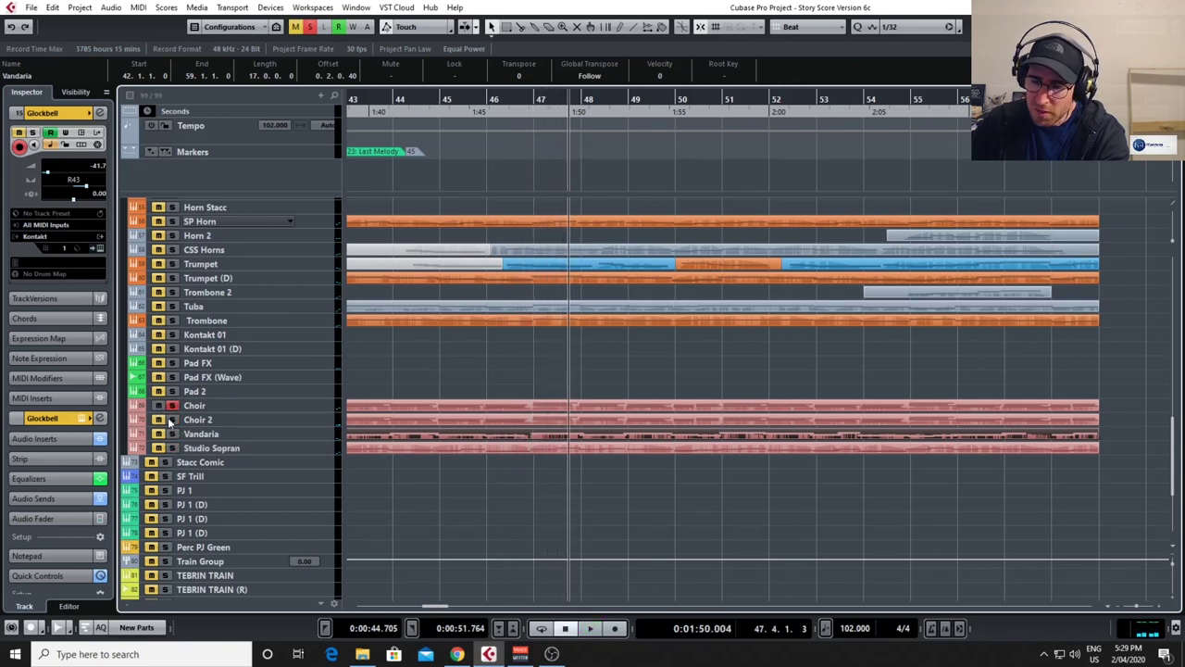
# Play the Choir, Choir 2, Vandaria and Studio Sopran tracks together with all four soloed.
pyautogui.press('space')
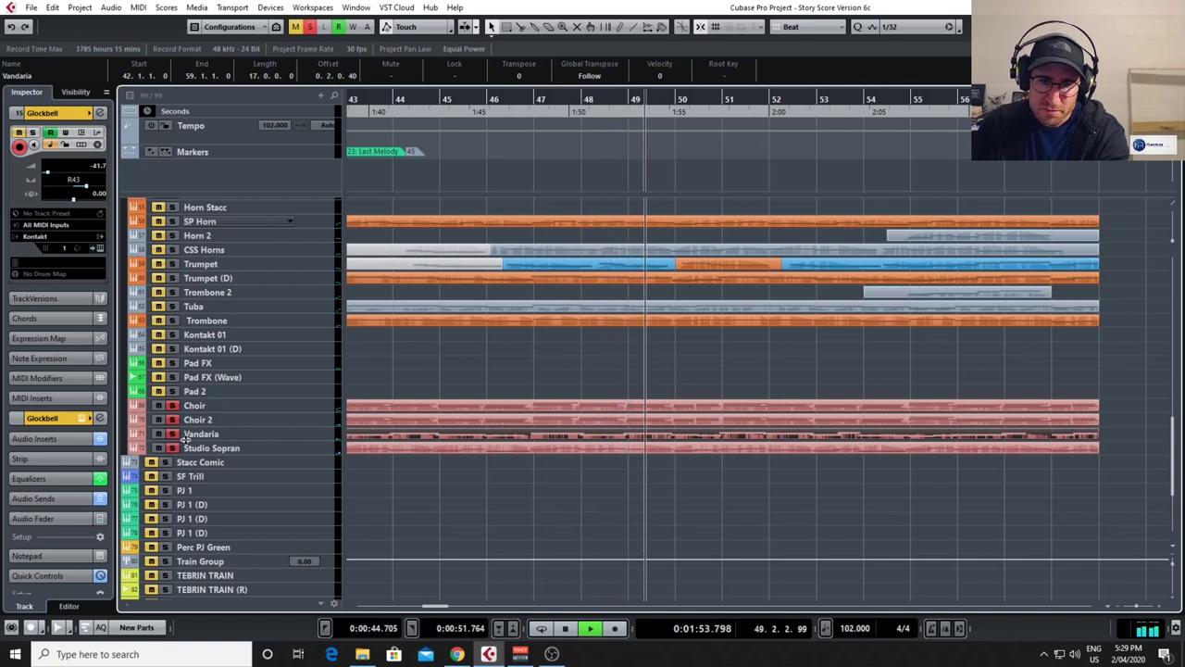
pyautogui.scroll(-2, 350, 422)
pyautogui.scroll(4, 351, 423)
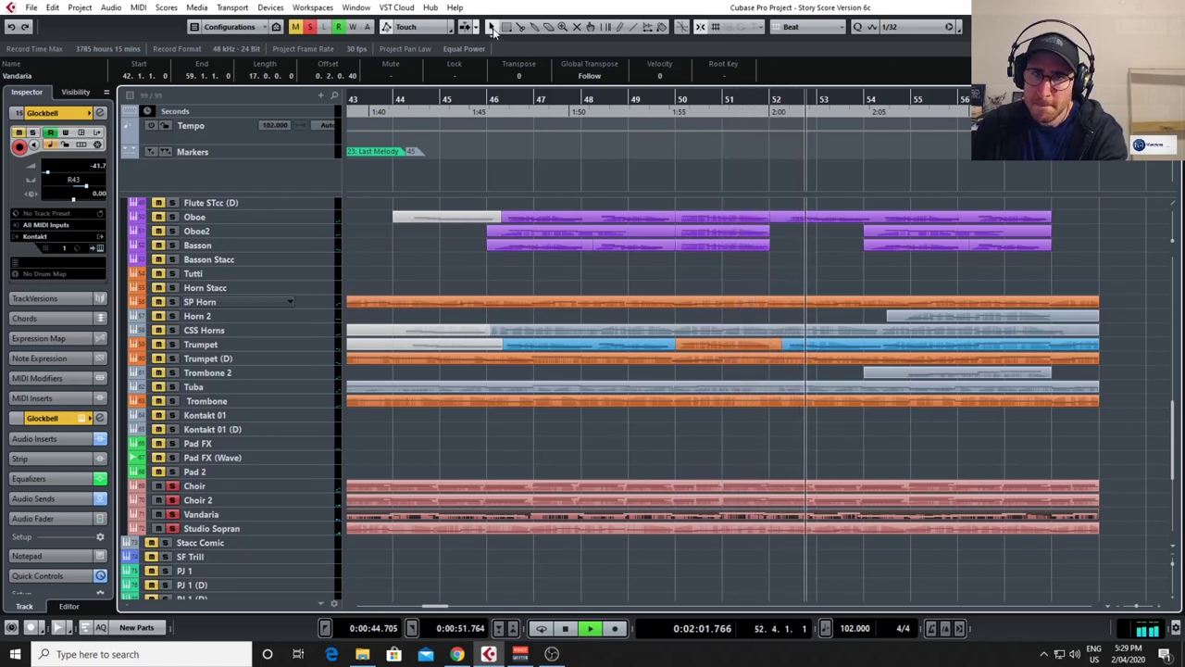
# Set the locators to span bars 51 to 58 and turn on cycle playback for that range.
pyautogui.click(722, 100)
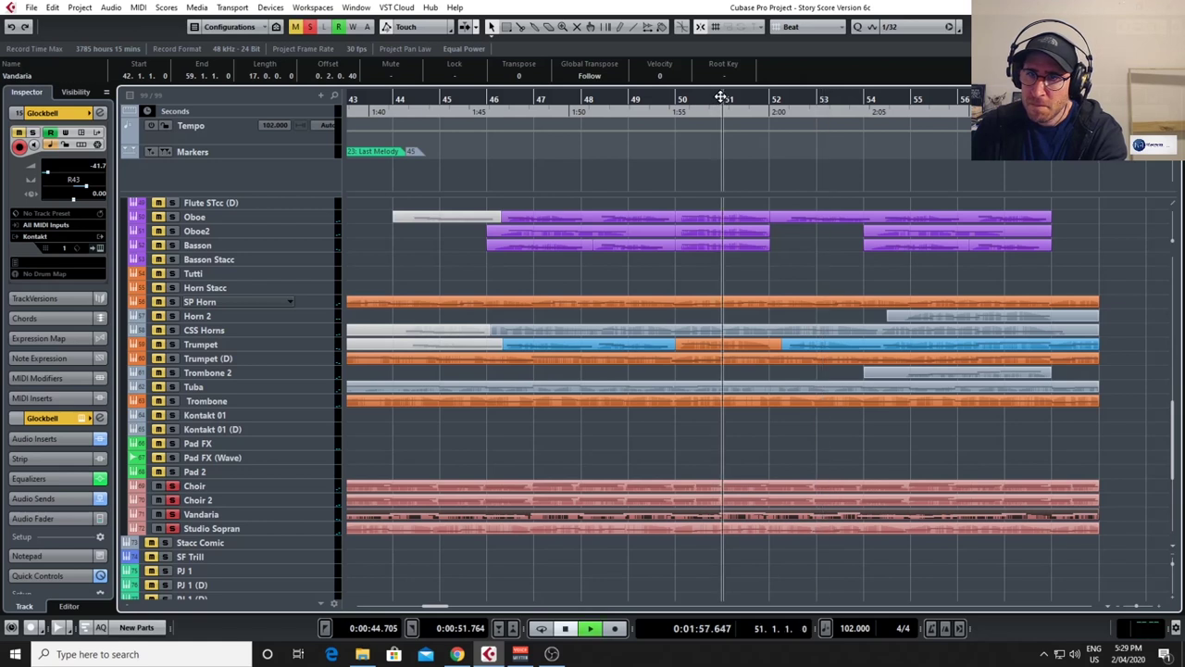
pyautogui.press('space')
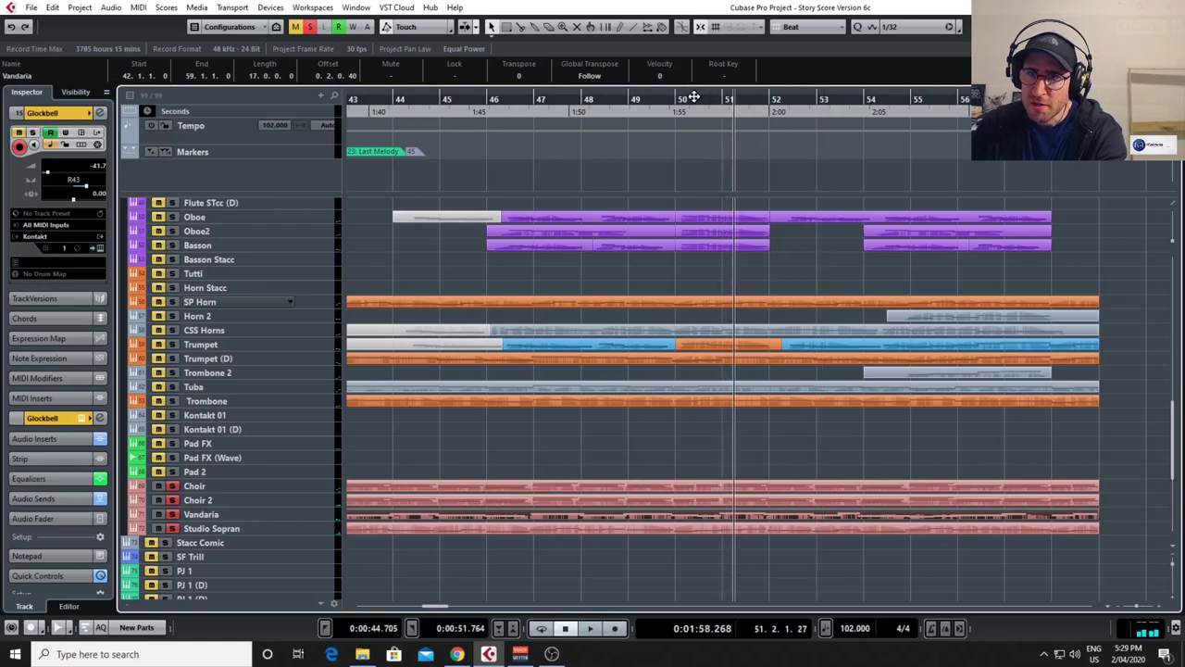
pyautogui.keyDown('alt'); pyautogui.click(863, 96); pyautogui.keyUp('alt')
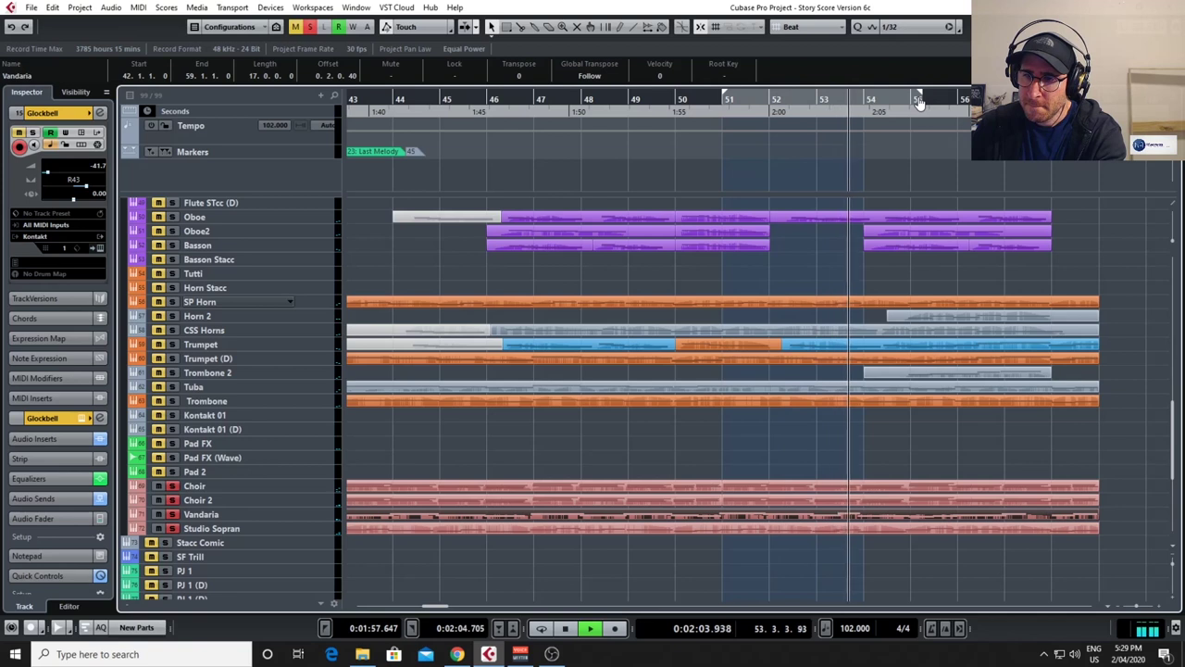
pyautogui.keyDown('alt'); pyautogui.click(965, 104); pyautogui.keyUp('alt')
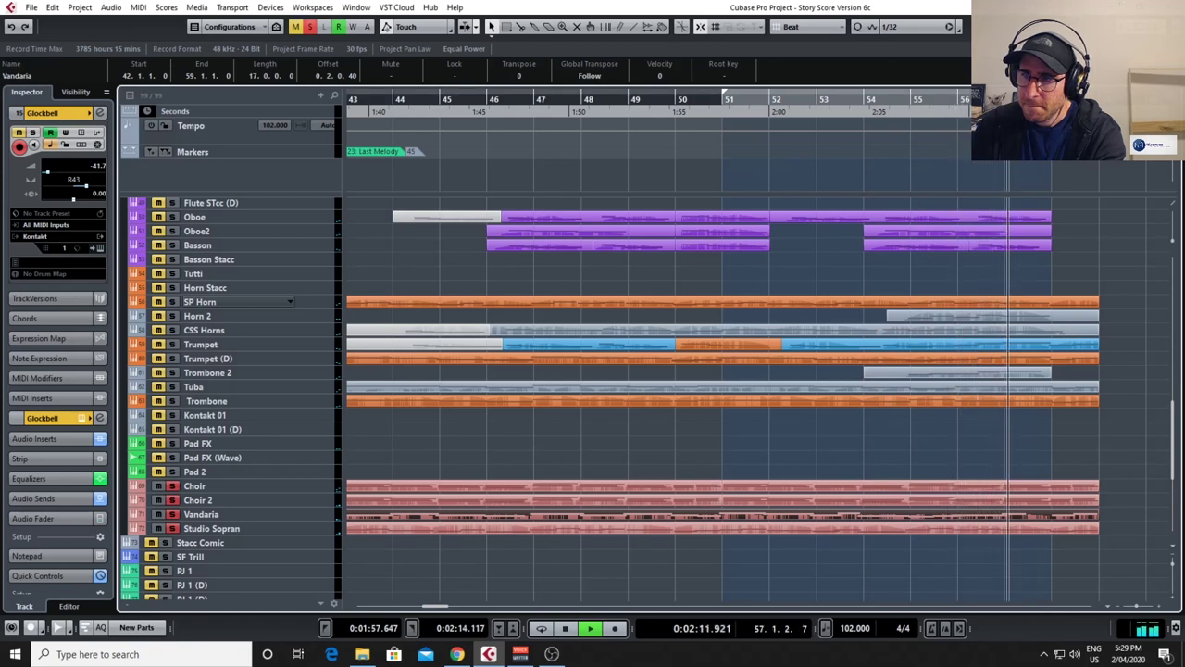
pyautogui.click(951, 95)
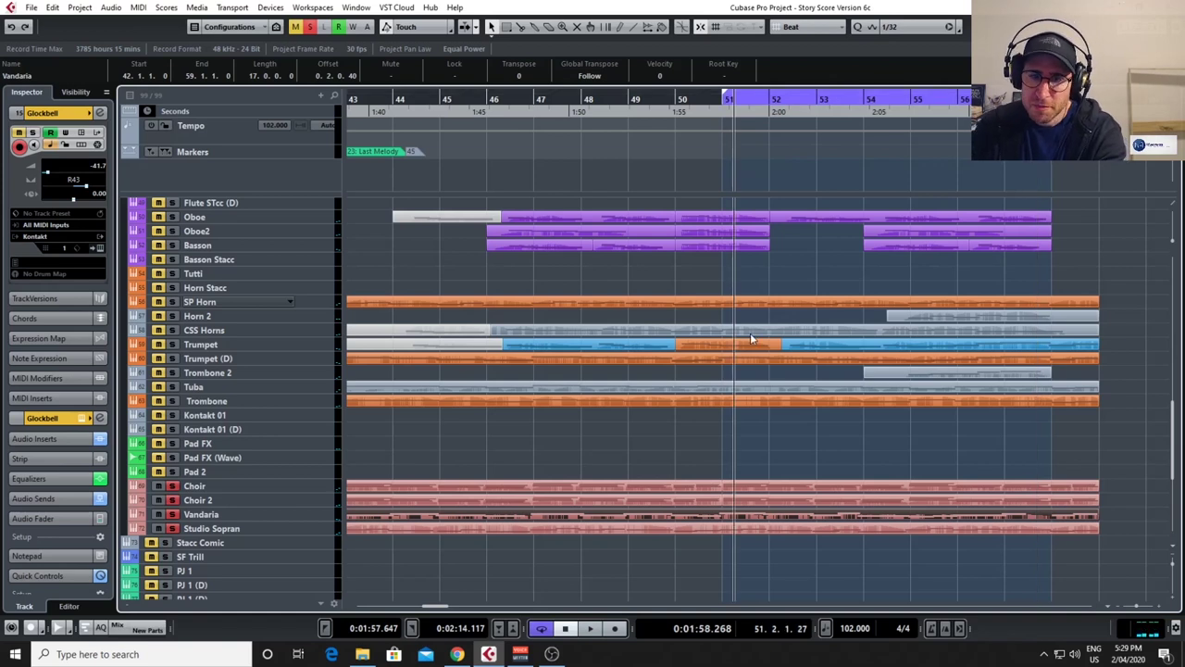
# Solo the Piano (D) track in the cycled section and view its part's notes during playback.
pyautogui.scroll(5, 750, 338)
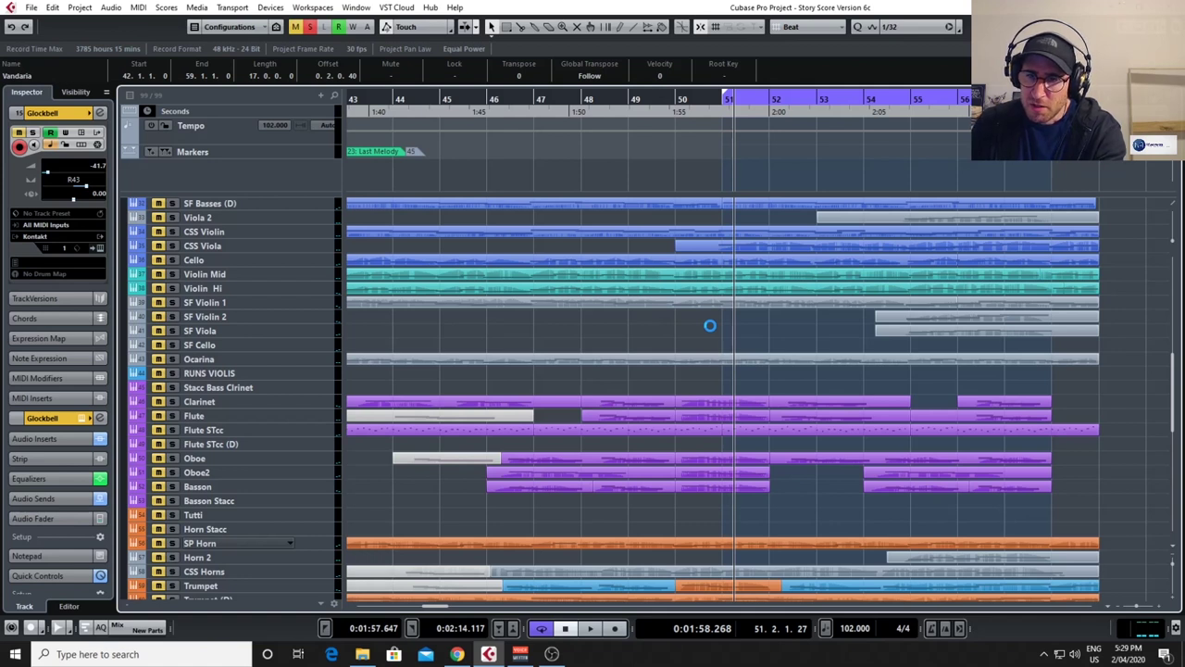
pyautogui.scroll(10, 710, 325)
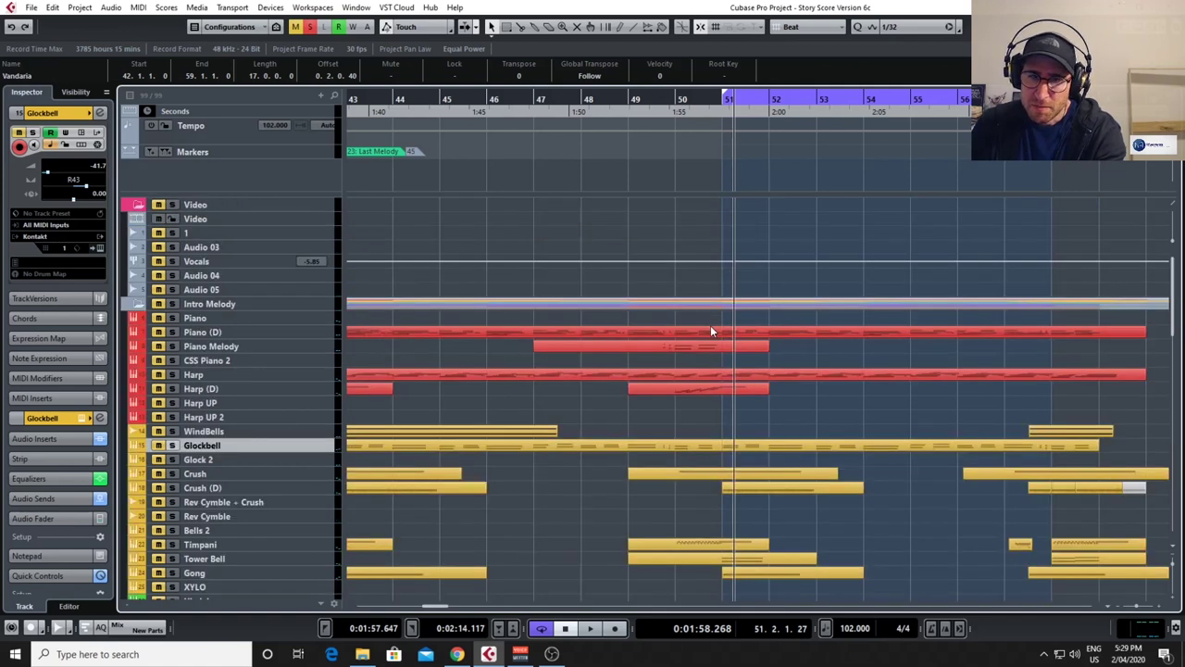
pyautogui.scroll(-2, 447, 313)
pyautogui.press('space')
pyautogui.click(170, 252)
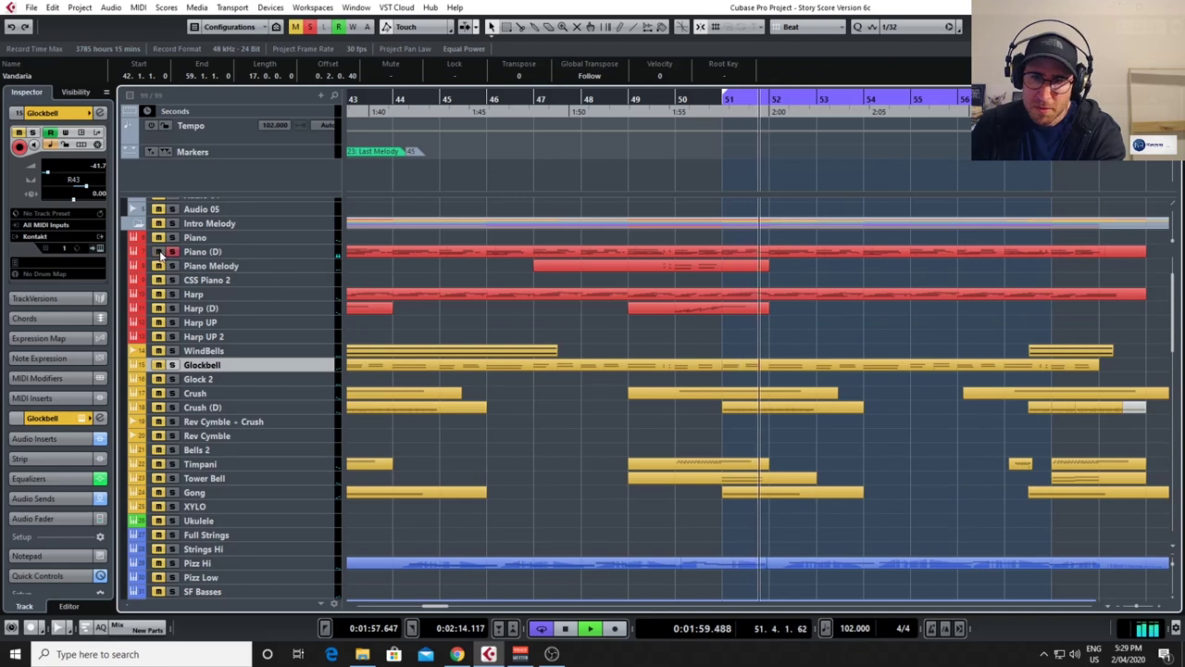
pyautogui.doubleClick(806, 249)
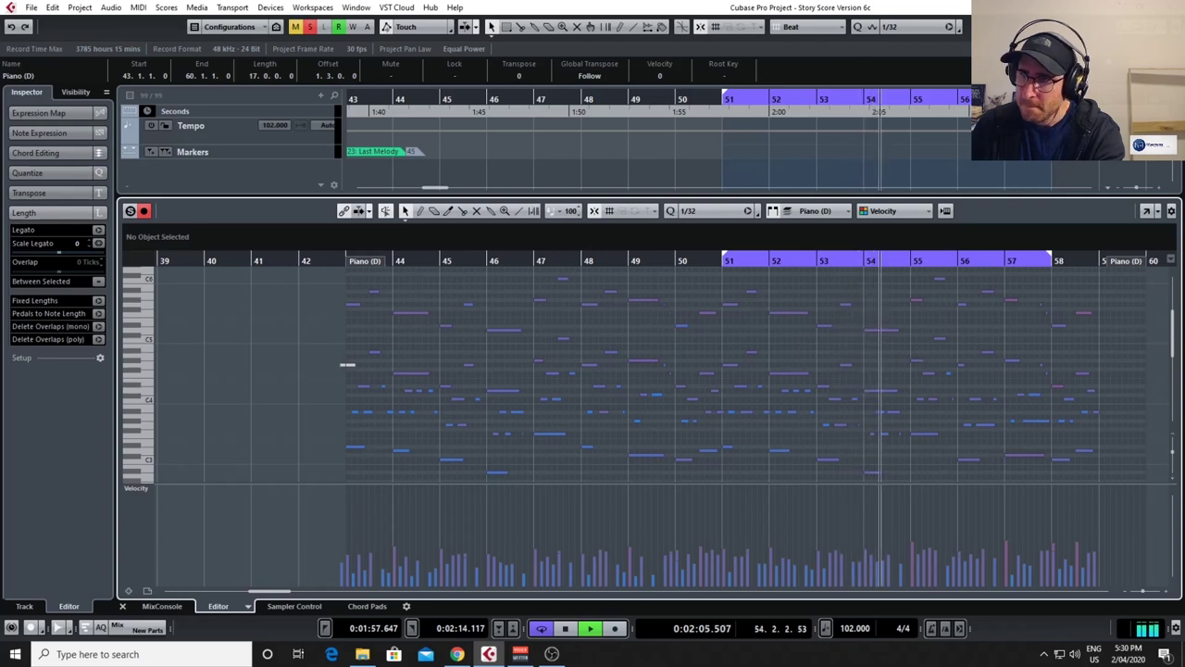
pyautogui.hotkey('ctrl', 'e')
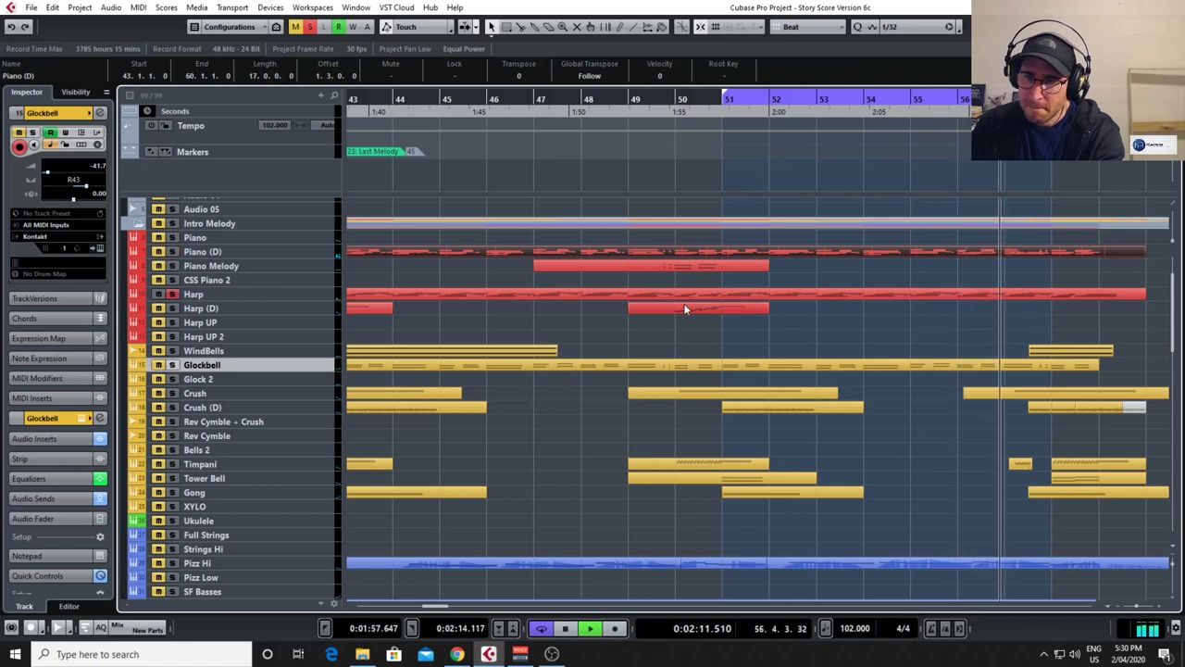
# View the notes of the soloed Harp part during playback, and solo the Glockbell track.
pyautogui.doubleClick(828, 293)
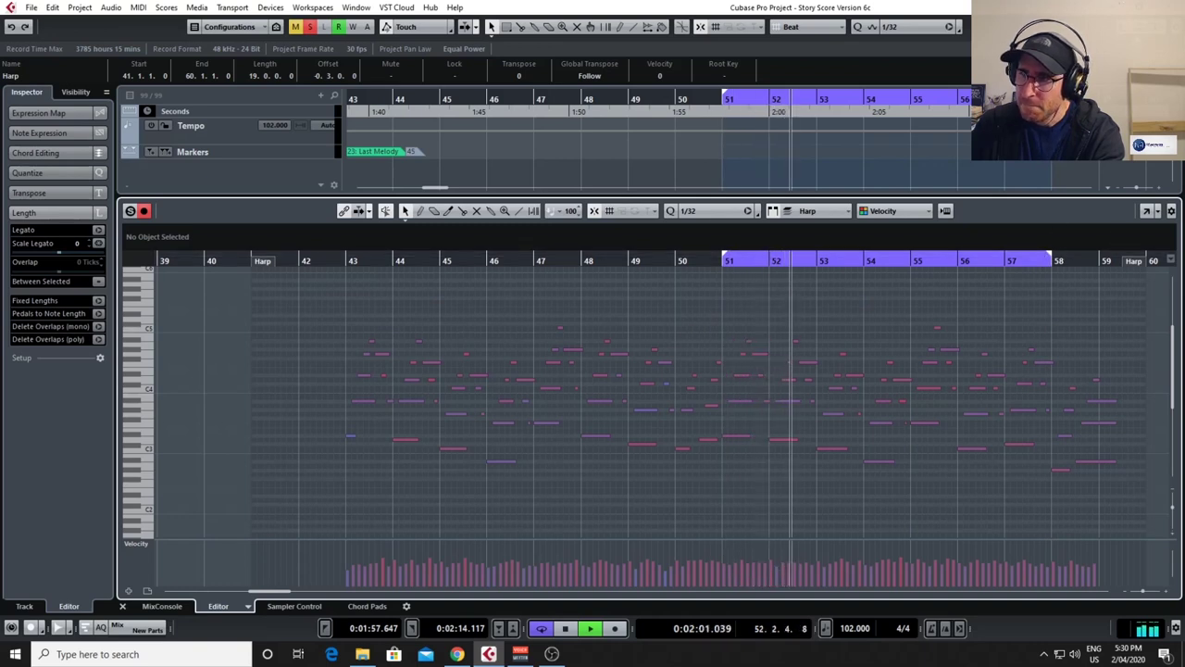
pyautogui.hotkey('ctrl', 'e')
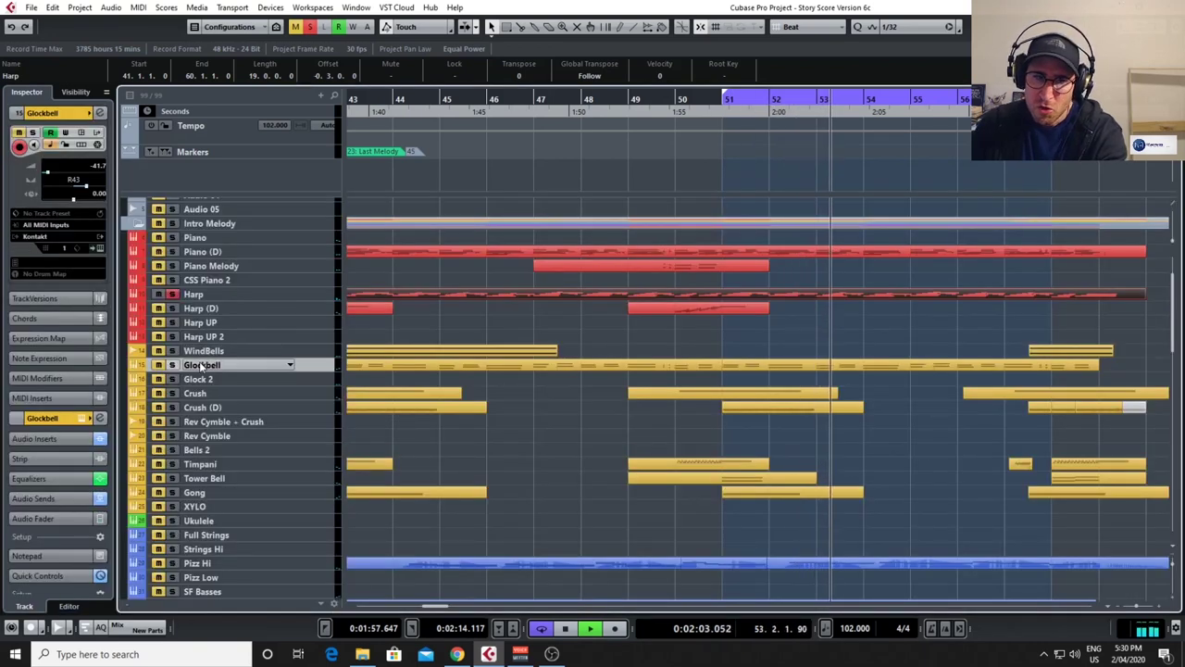
pyautogui.click(171, 365)
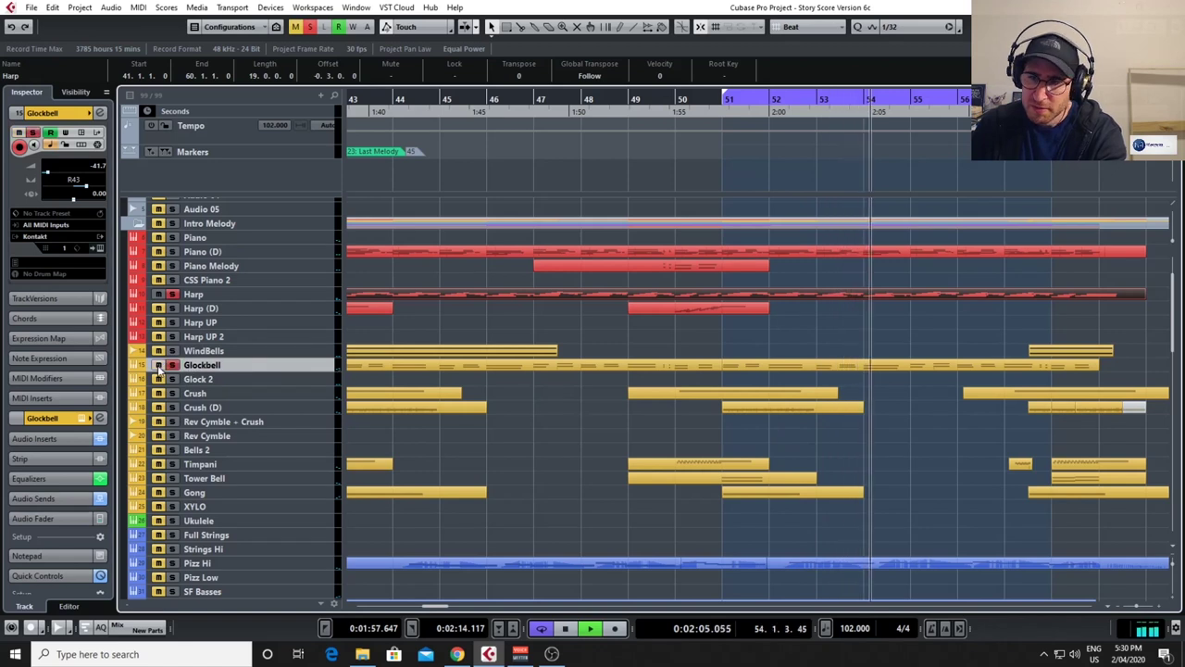
# Open the Pizz Hi part that starts near bar 52 to view its notes during playback.
pyautogui.scroll(-2, 735, 503)
pyautogui.scroll(-2, 736, 508)
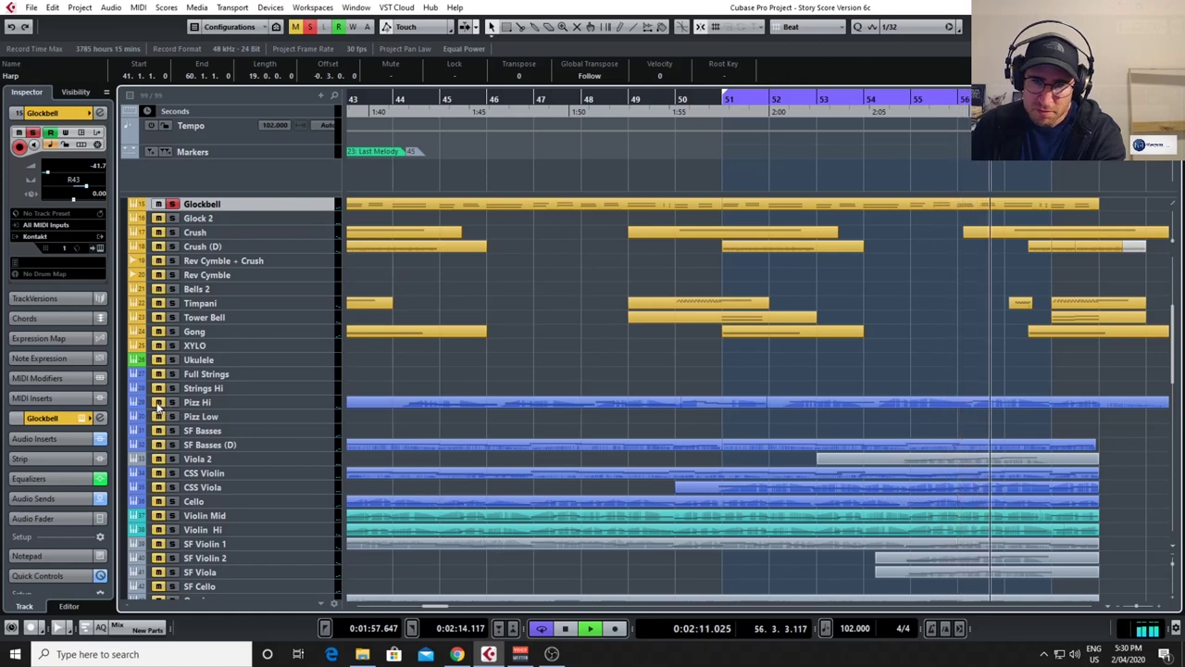
pyautogui.doubleClick(802, 405)
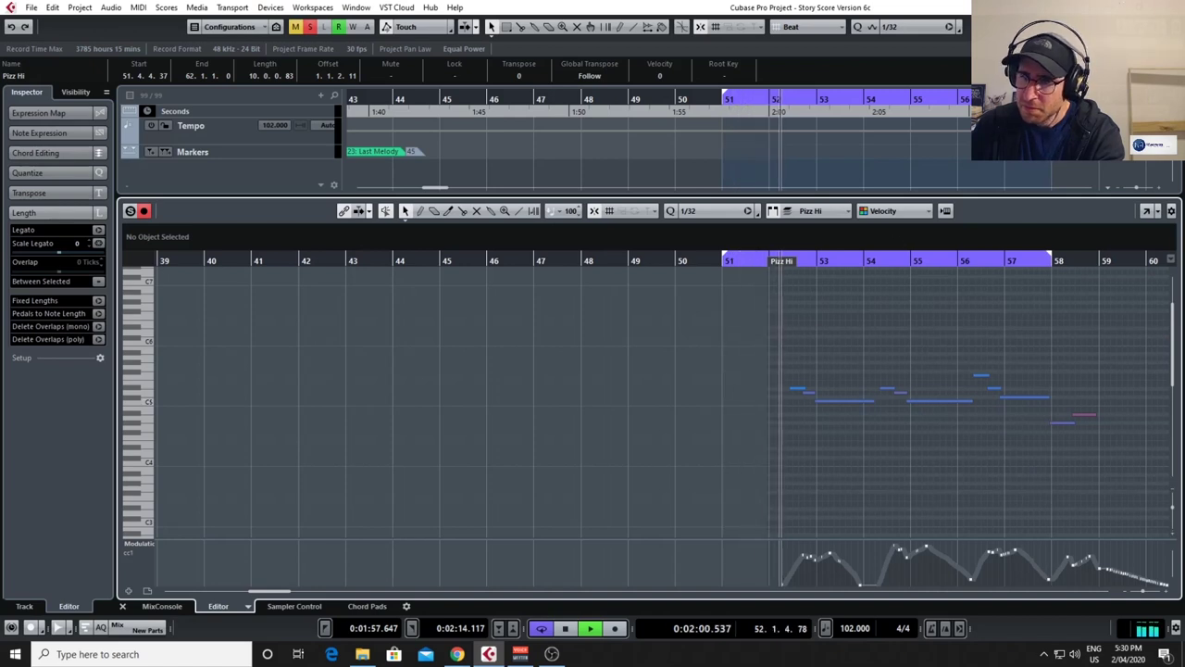
# Solo the SF Basses (D) track and view the notes of its part starting at bar 51 during playback.
pyautogui.press('Return')
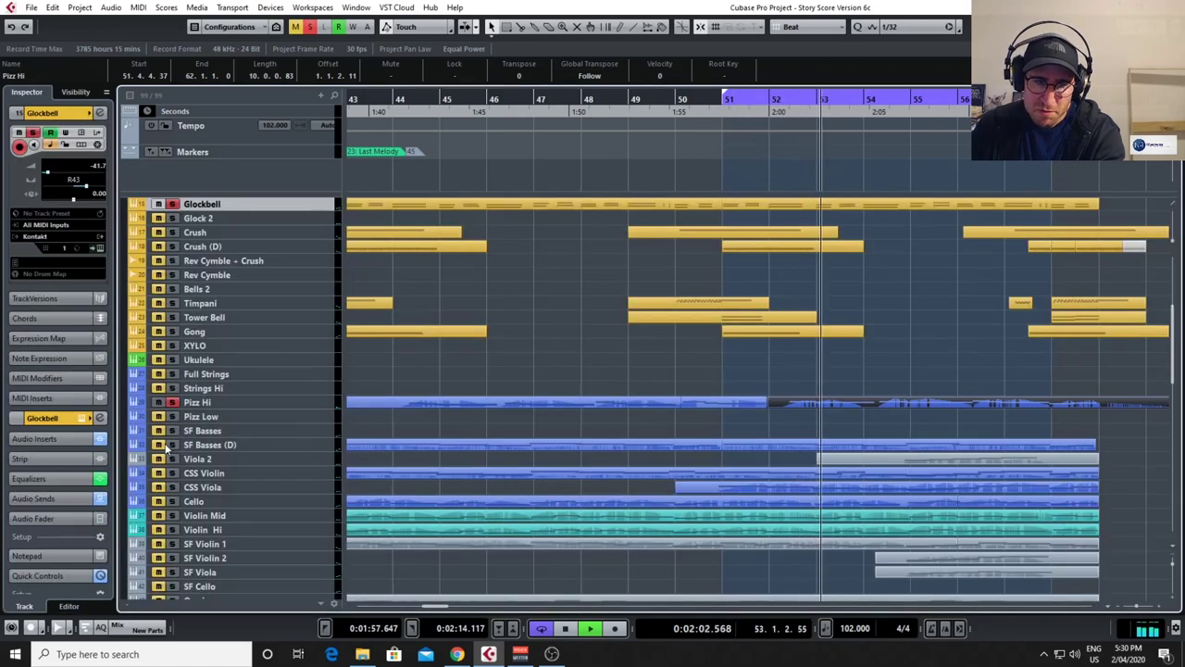
pyautogui.click(822, 448)
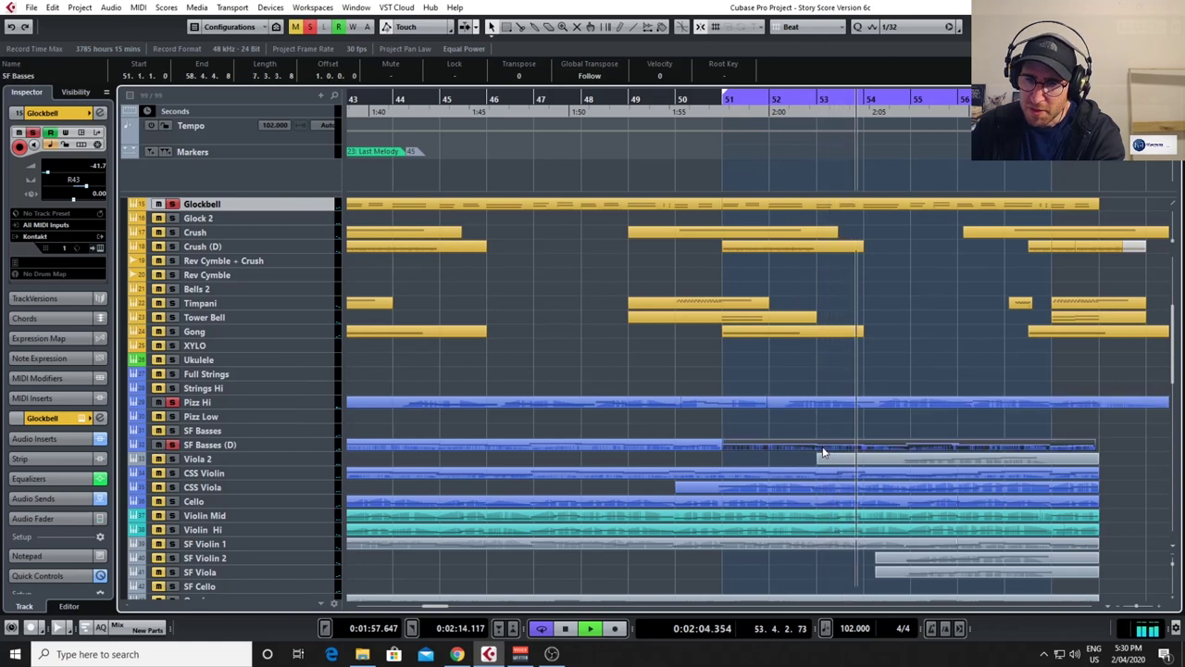
pyautogui.press('Return')
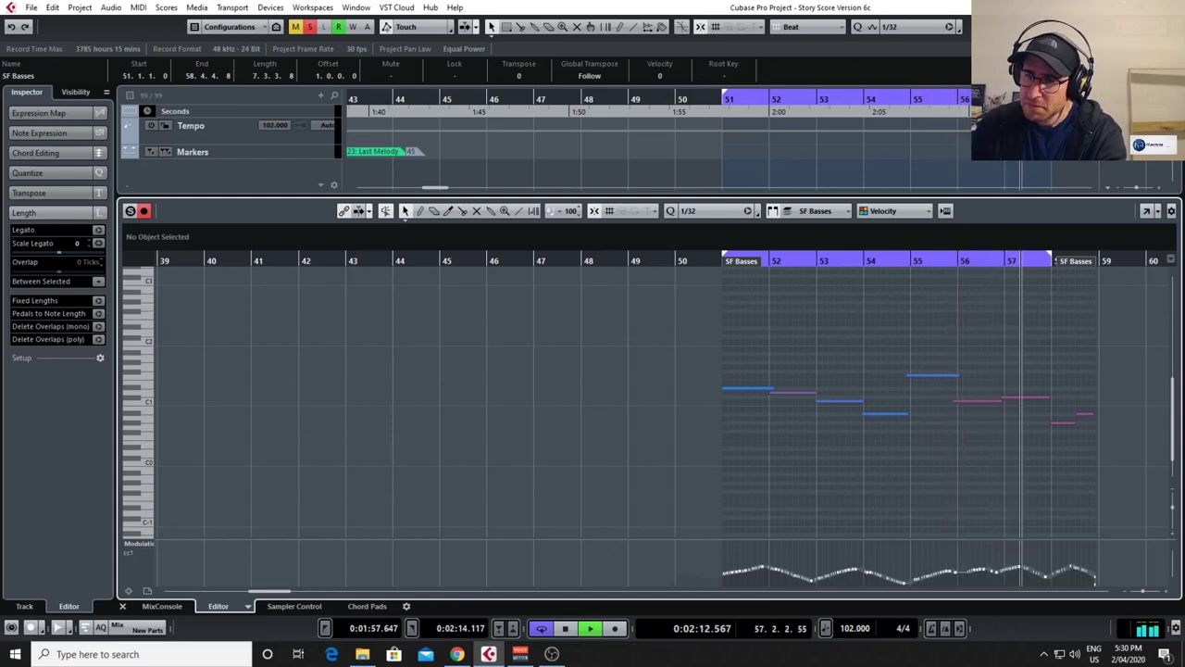
pyautogui.hotkey('ctrl', 'alt', 'e')
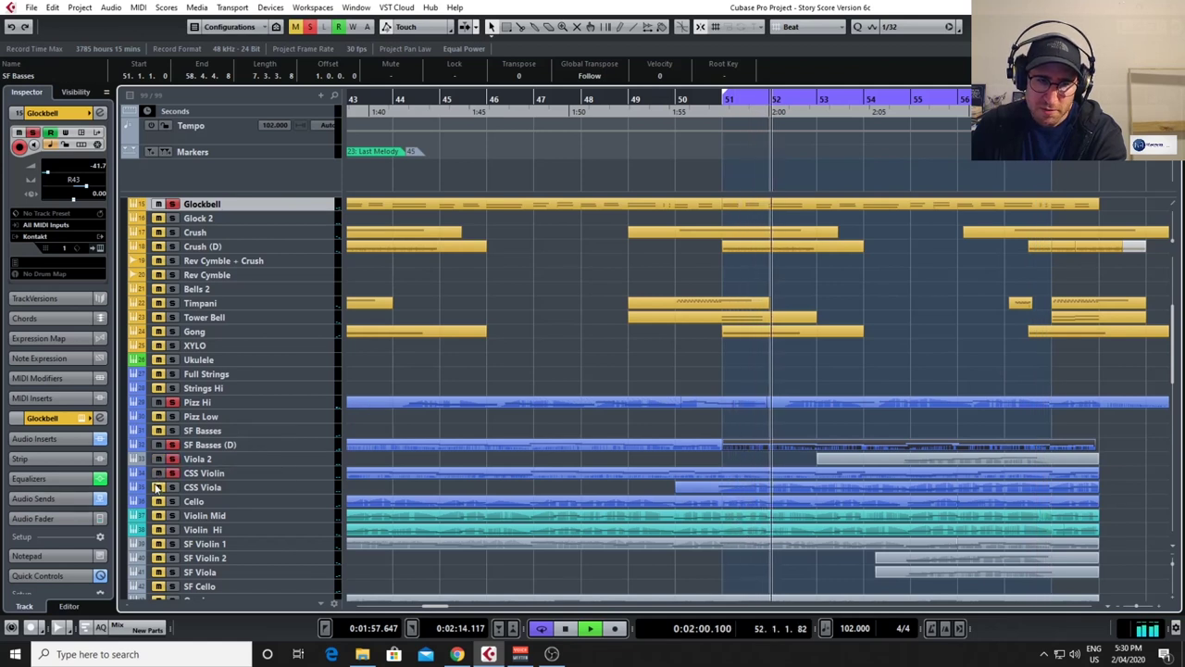
# Solo the CSS Violin and CSS Viola tracks and view the notes of each part during playback.
pyautogui.doubleClick(798, 473)
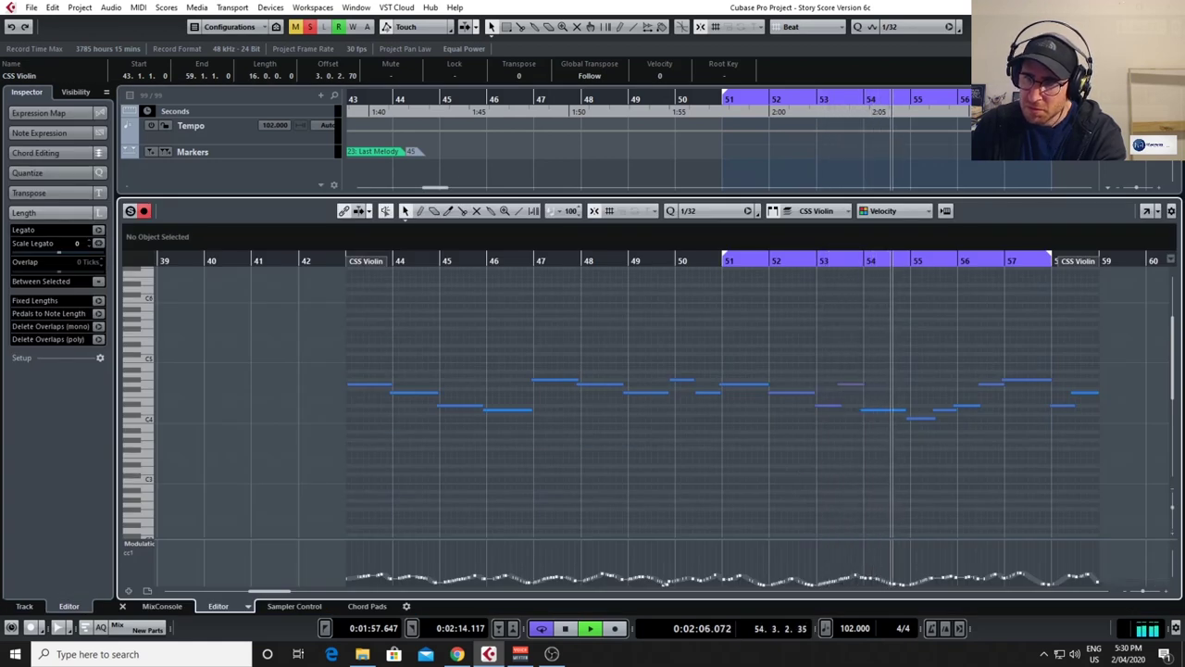
pyautogui.hotkey('ctrl', 'e')
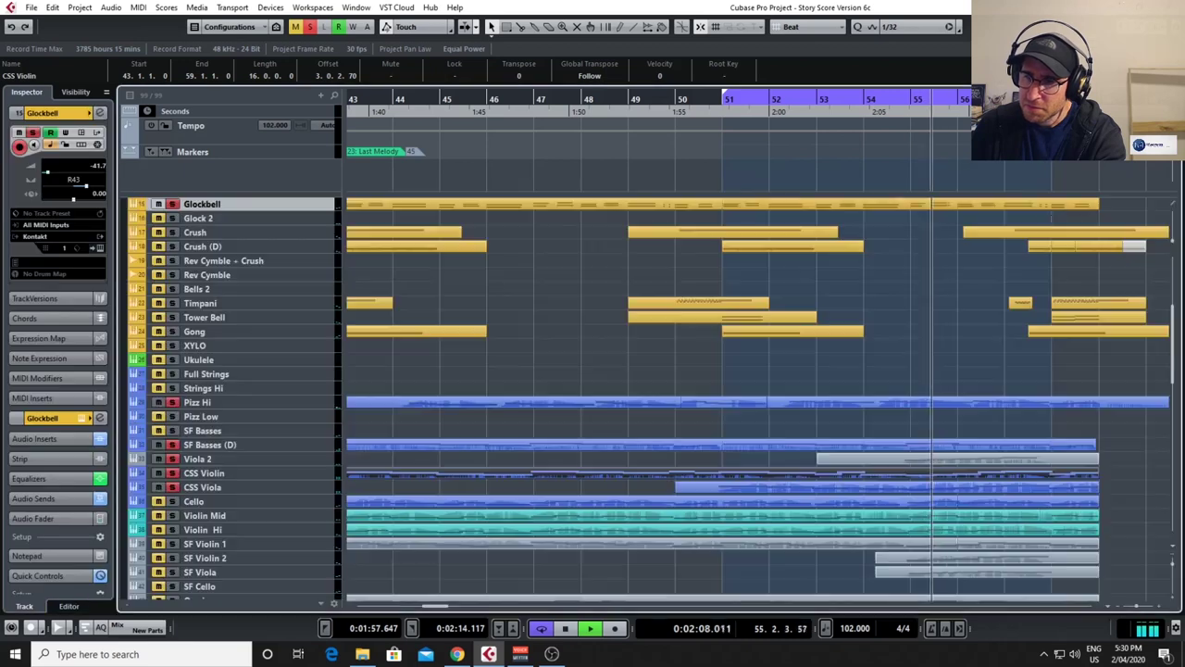
pyautogui.doubleClick(903, 486)
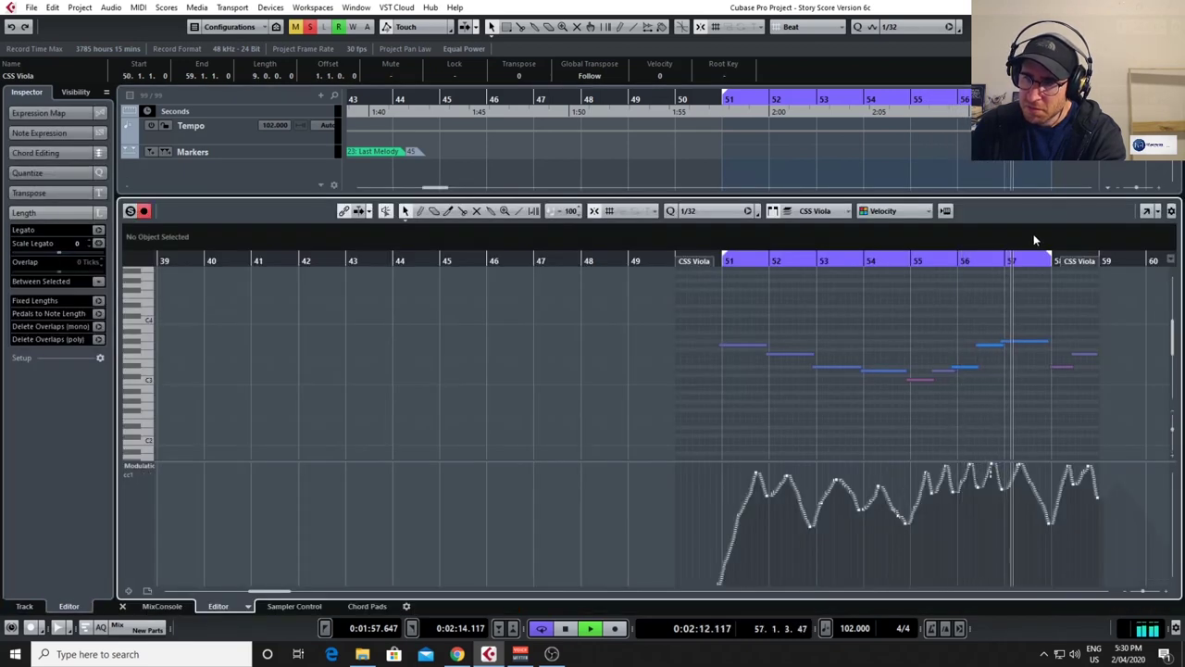
pyautogui.hotkey('ctrl', 'e')
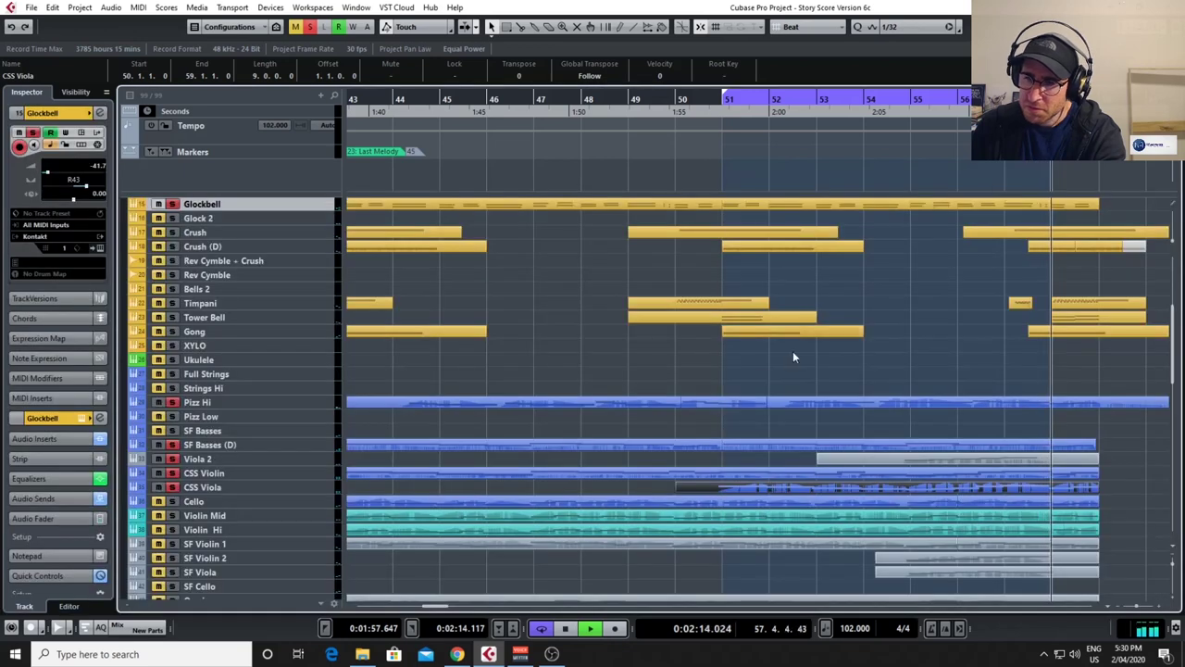
# Solo the Cello track and view the CSS Viola part's notes again, then switch the string solos to Violin Mid and Violin Hi.
pyautogui.click(172, 501)
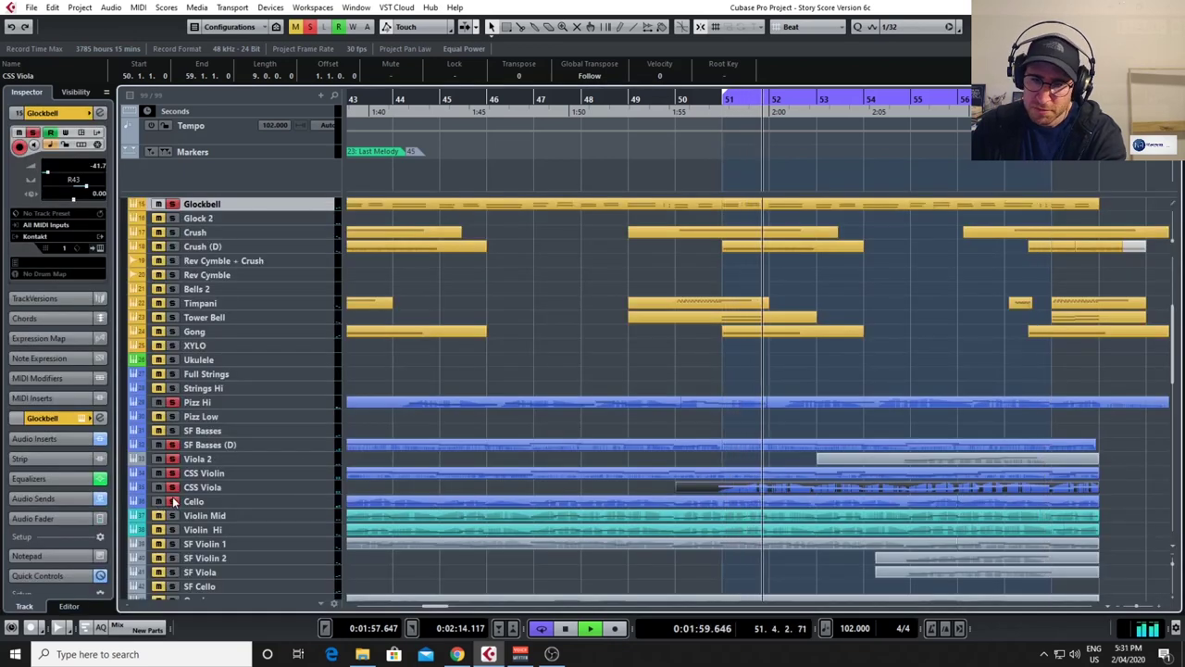
pyautogui.doubleClick(815, 484)
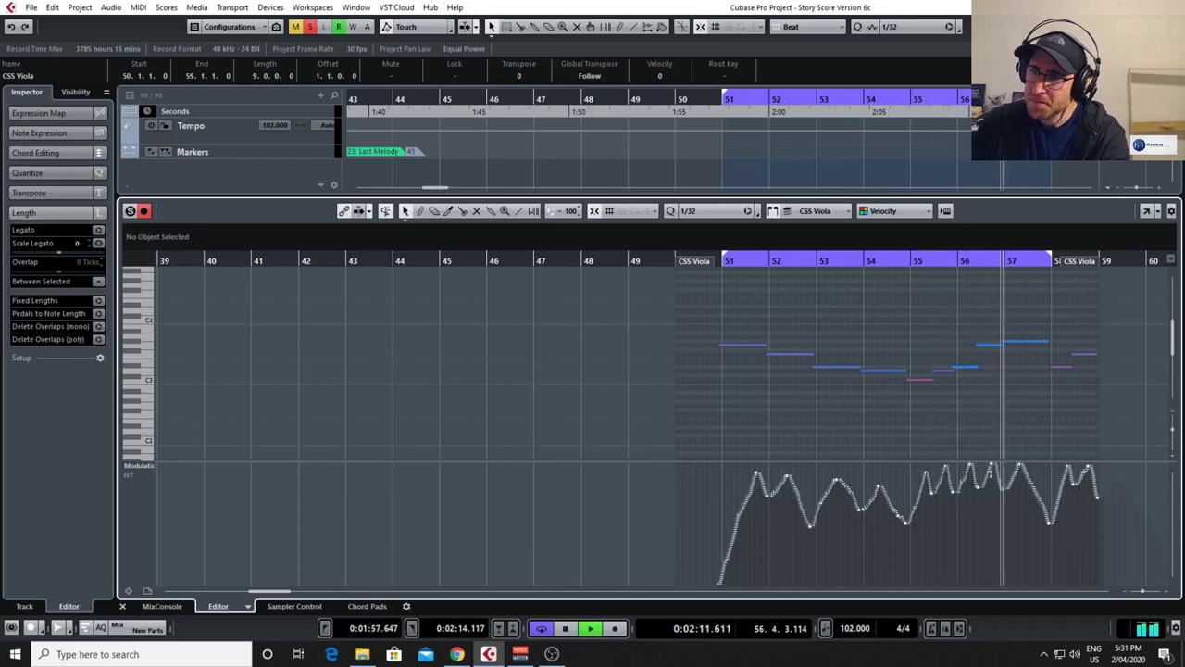
pyautogui.hotkey('ctrl', 'e')
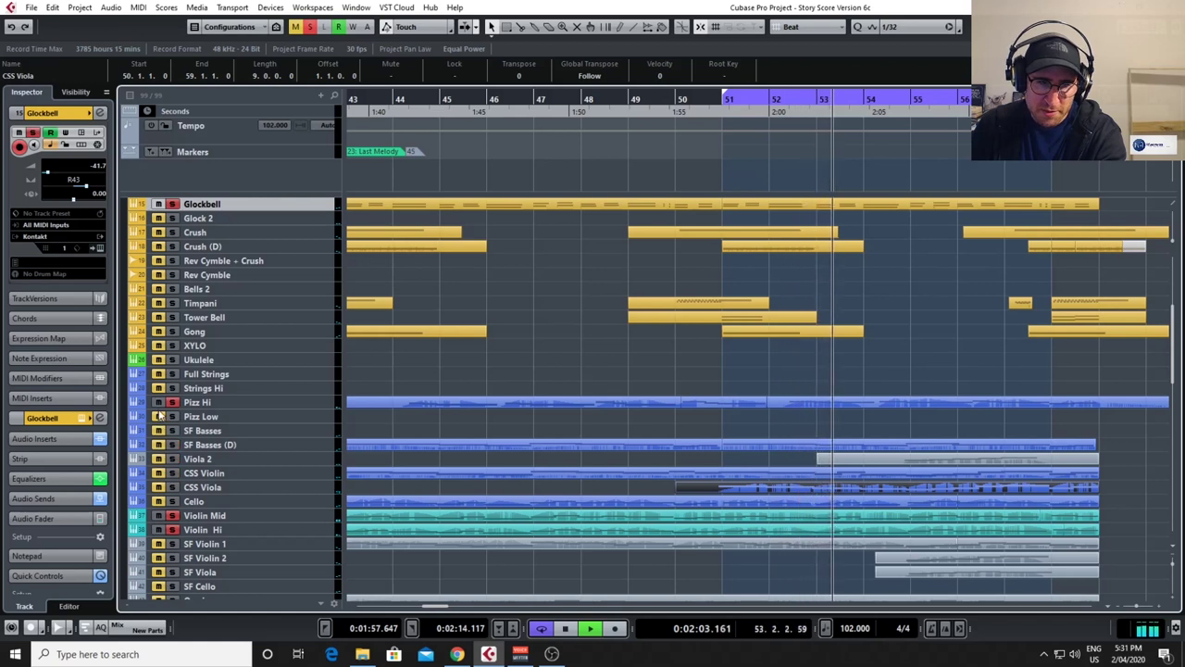
# Solo the woodwind tracks from Clarinet to Oboe2 and view the notes of the Oboe part starting at bar 52.
pyautogui.scroll(5, 171, 426)
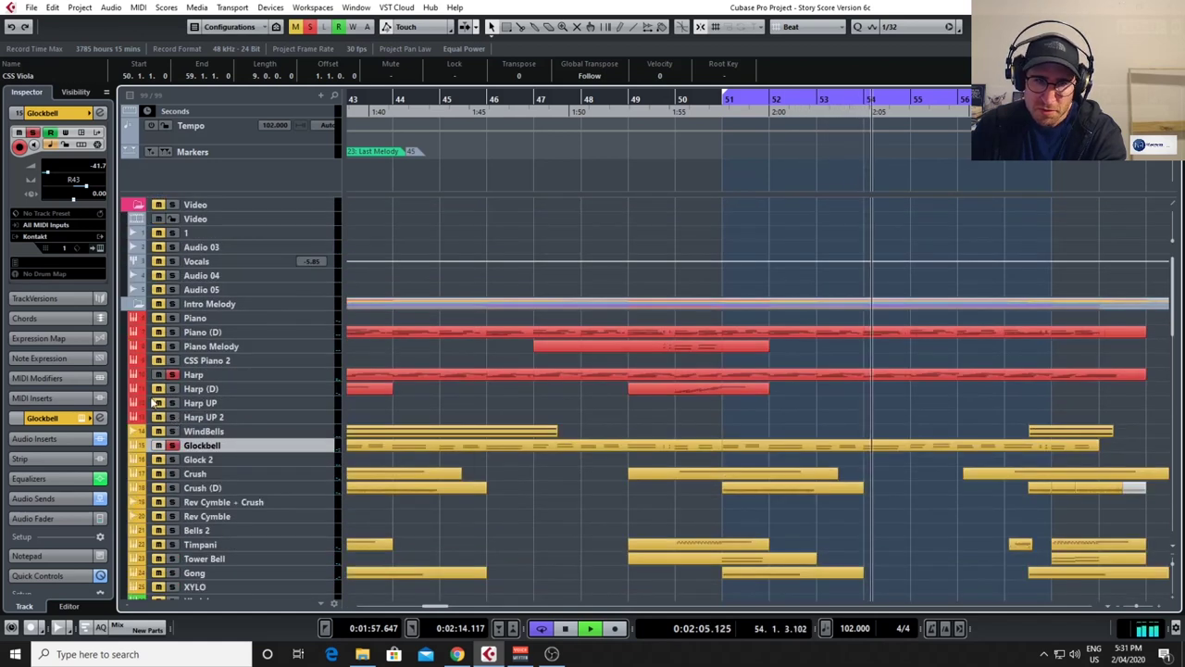
pyautogui.scroll(-2, 172, 421)
pyautogui.scroll(-15, 301, 598)
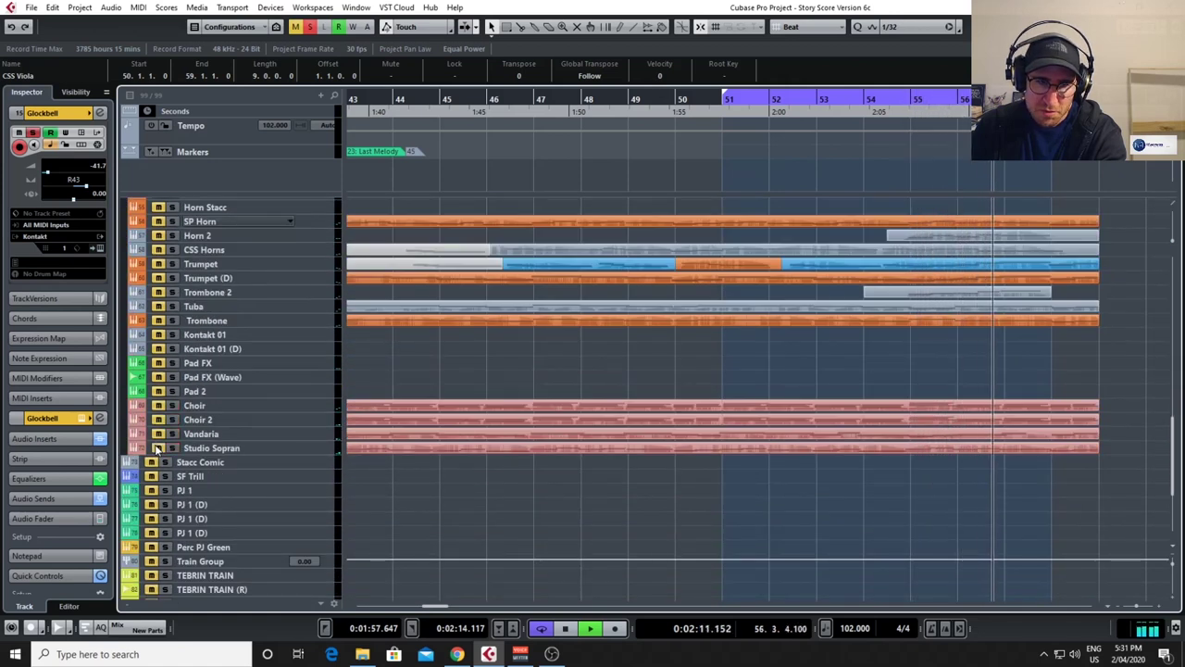
pyautogui.scroll(8, 157, 448)
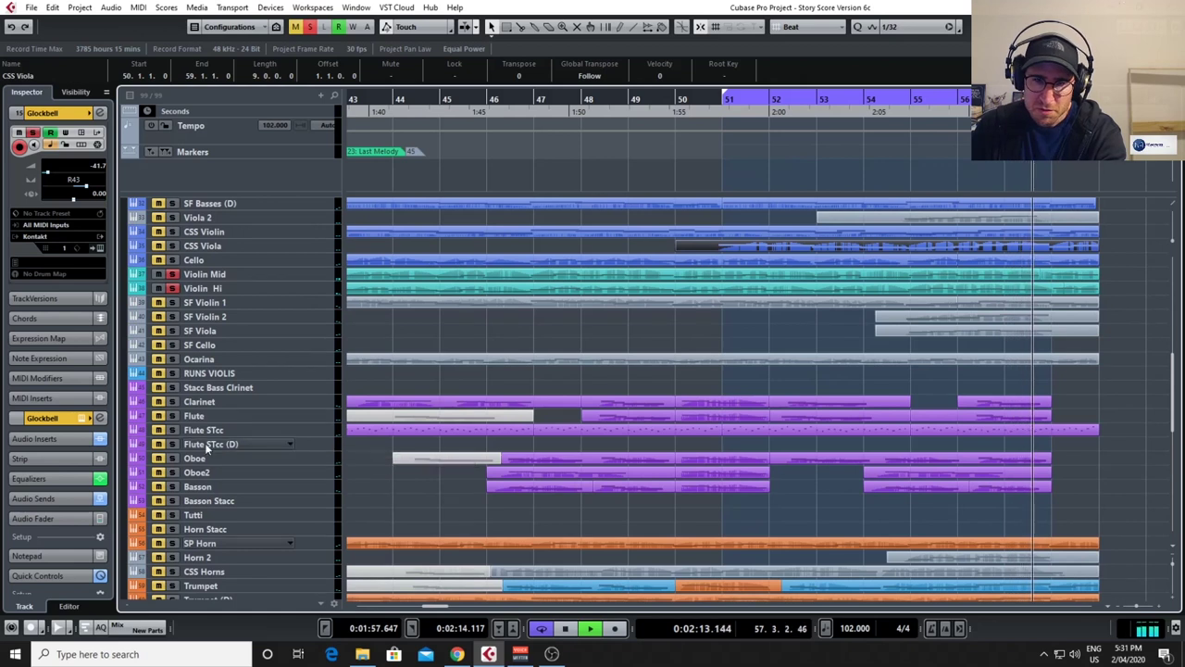
pyautogui.click(172, 401)
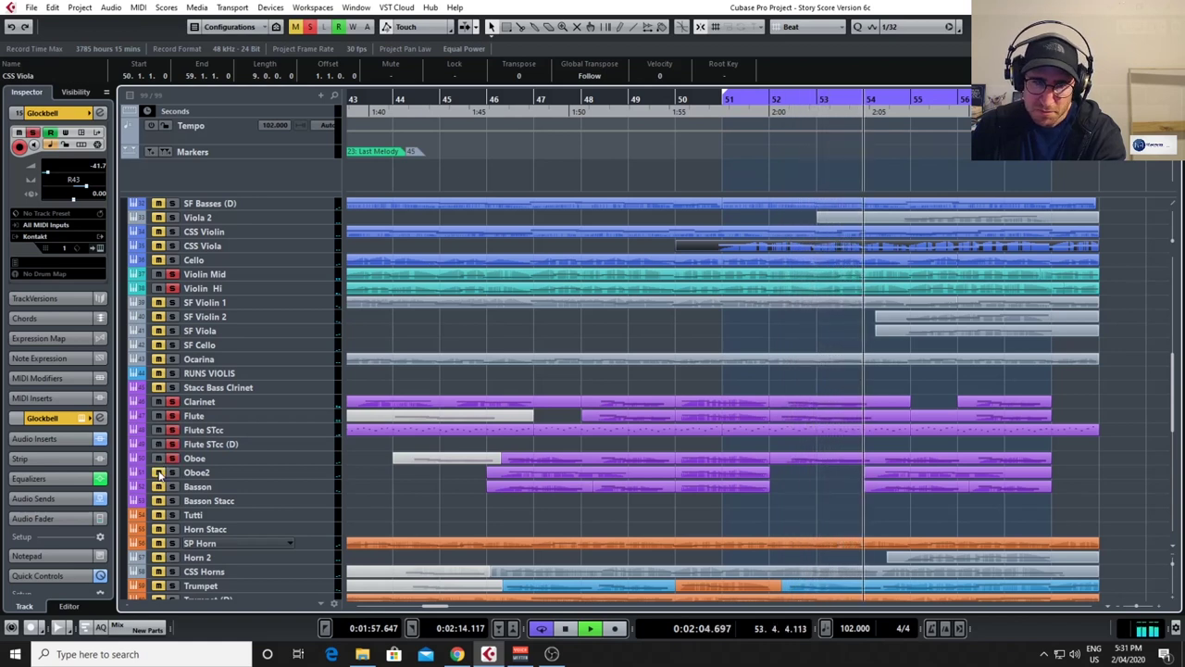
pyautogui.doubleClick(926, 459)
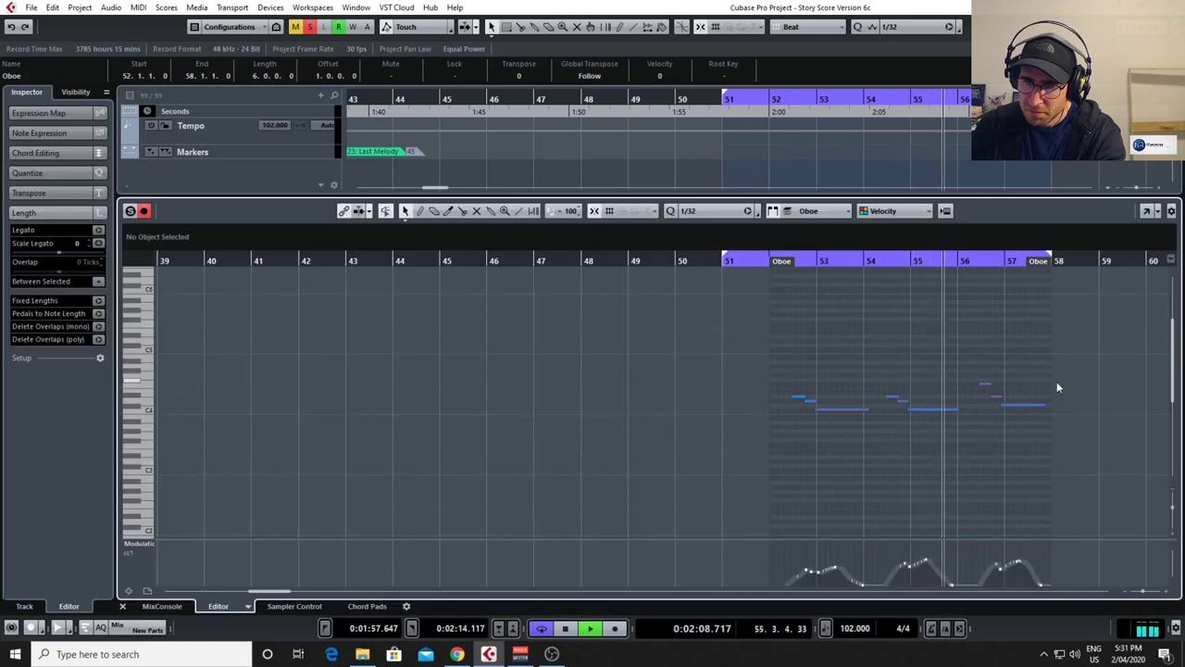
pyautogui.press('Return')
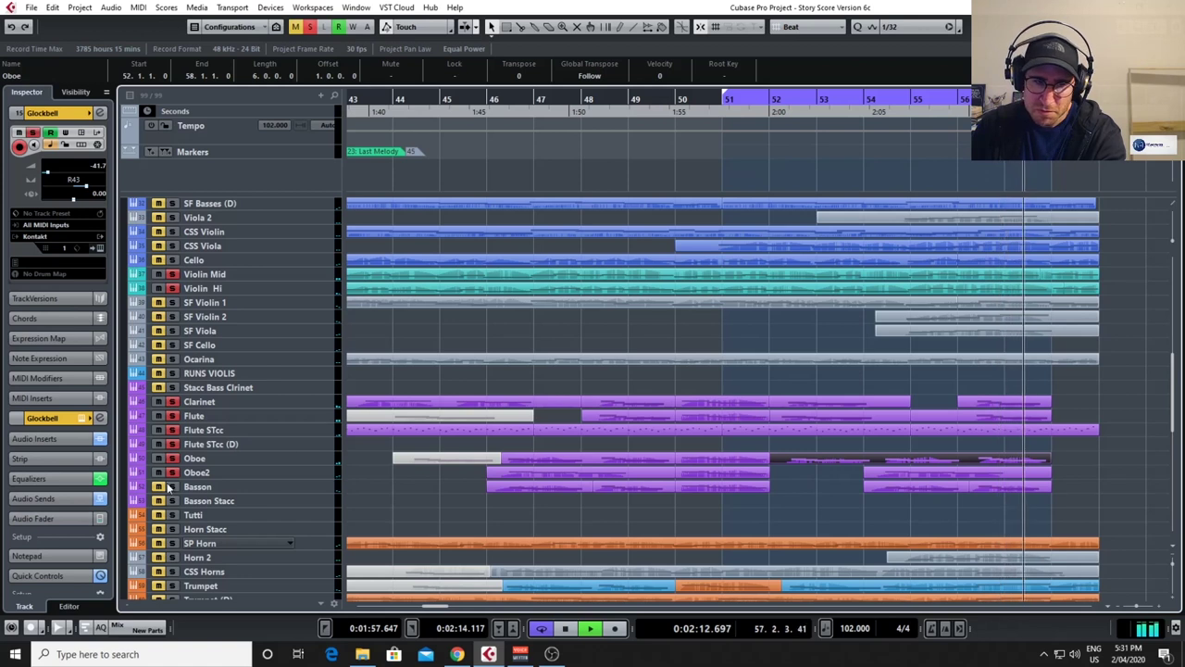
# Solo the brass tracks from SP Horn to Trombone and view the Trombone part's notes during playback.
pyautogui.scroll(-5, 601, 473)
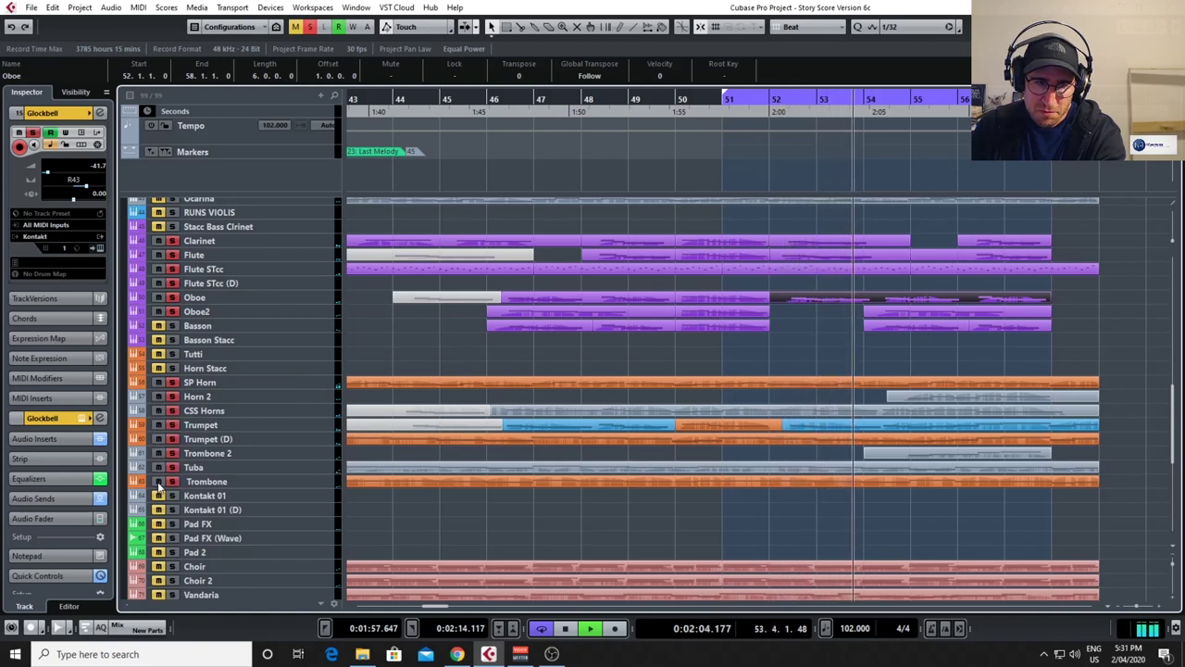
pyautogui.doubleClick(885, 485)
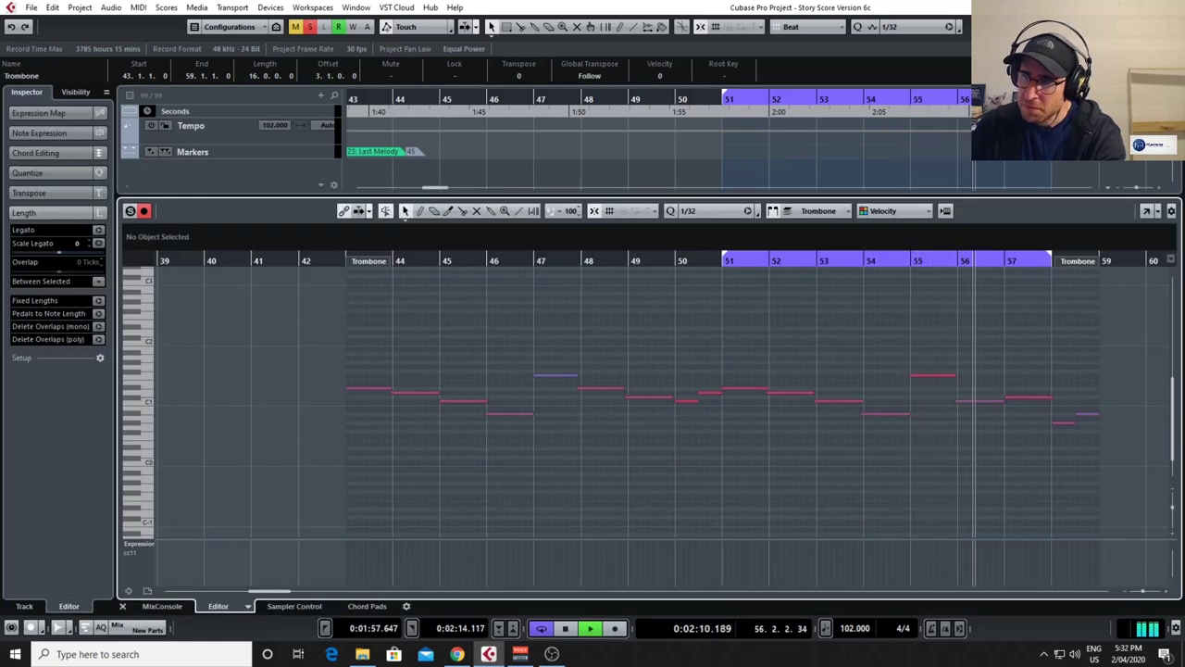
pyautogui.hotkey('ctrl', 'e')
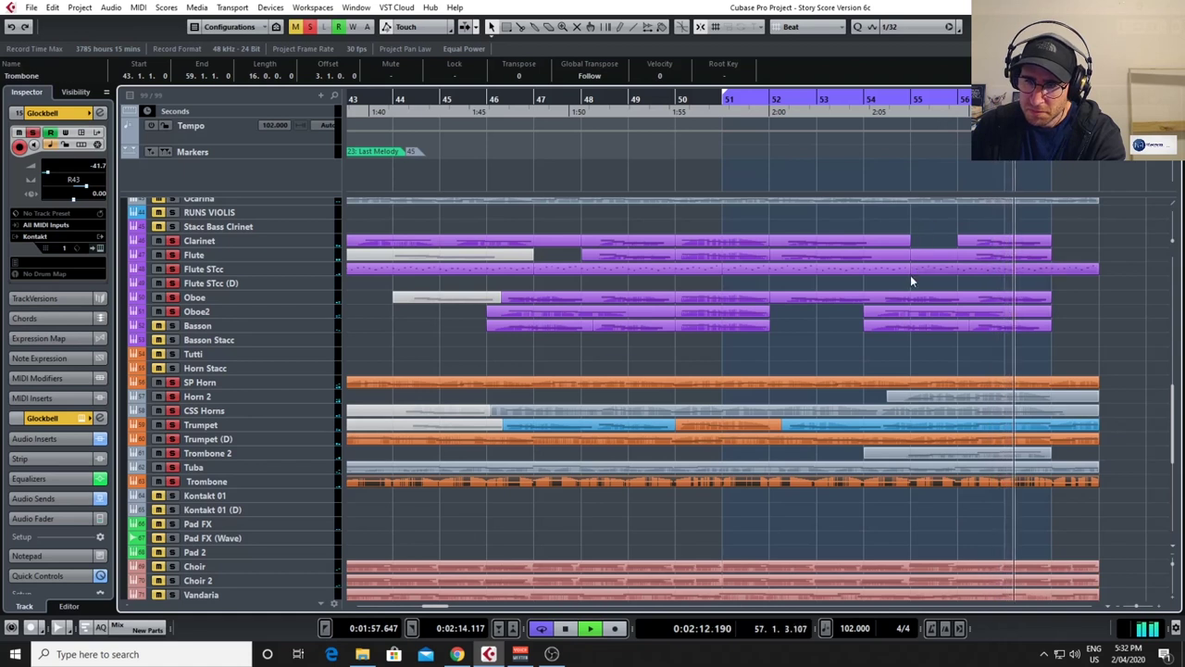
# Deactivate solo on all tracks and turn off cycle playback.
pyautogui.click(311, 27)
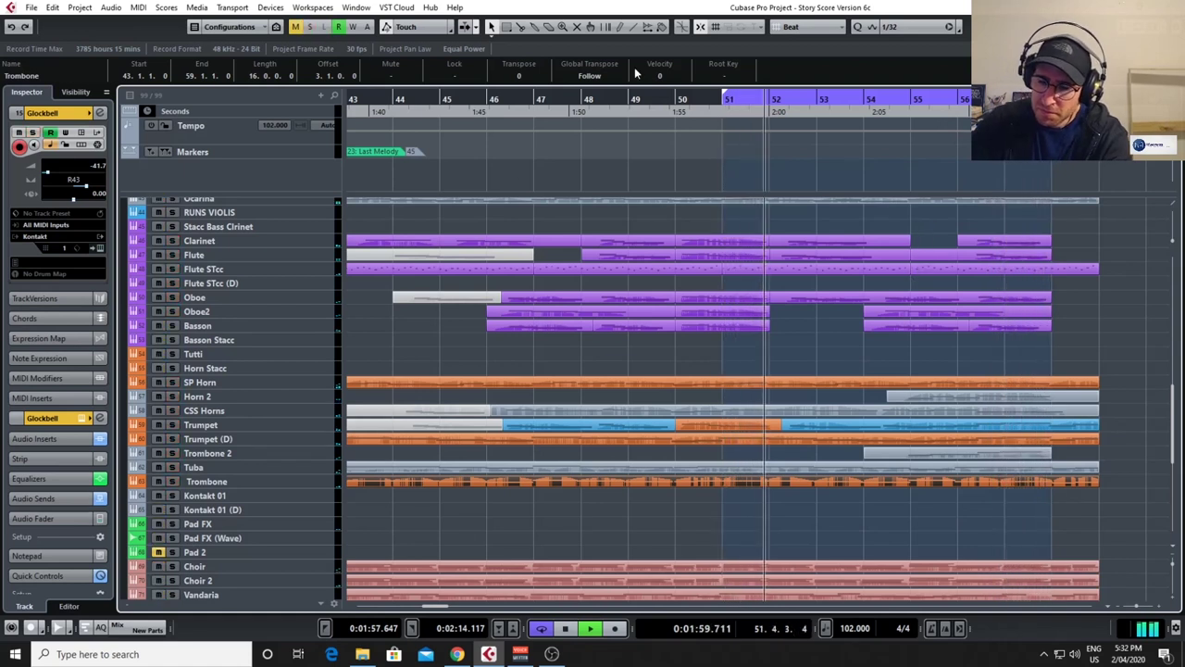
pyautogui.press('KP_Divide')
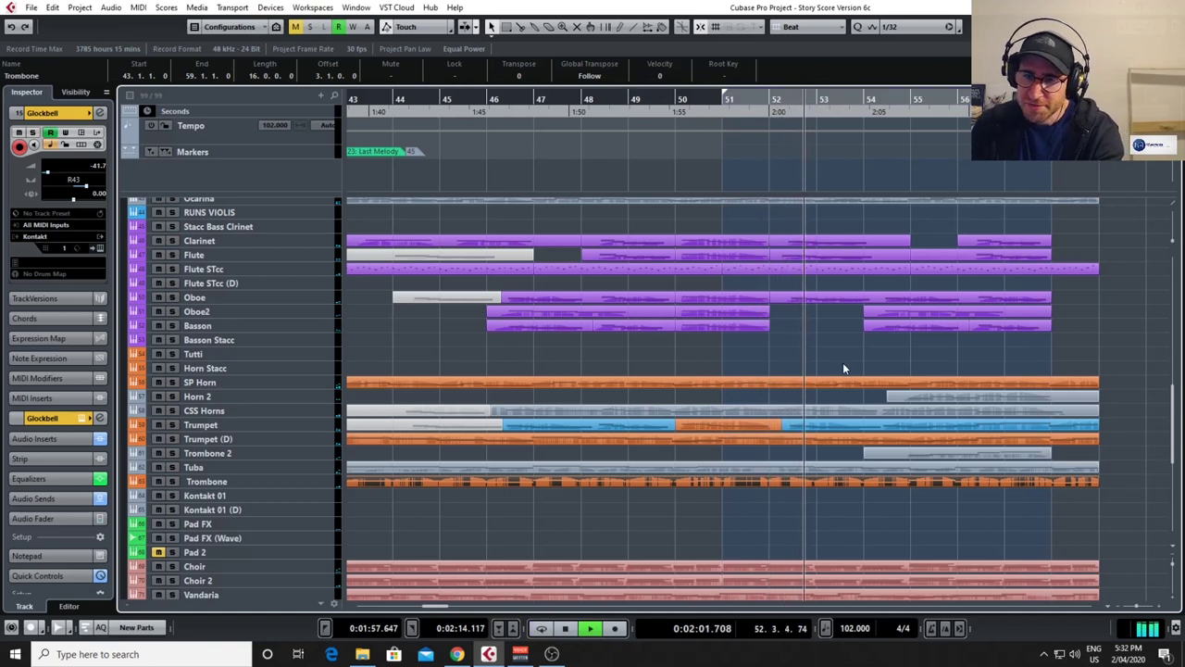
# Examine the parts across all instrument tracks around bars 46 to 59 while the full arrangement plays.
pyautogui.scroll(-6, 842, 364)
pyautogui.scroll(-2, 728, 486)
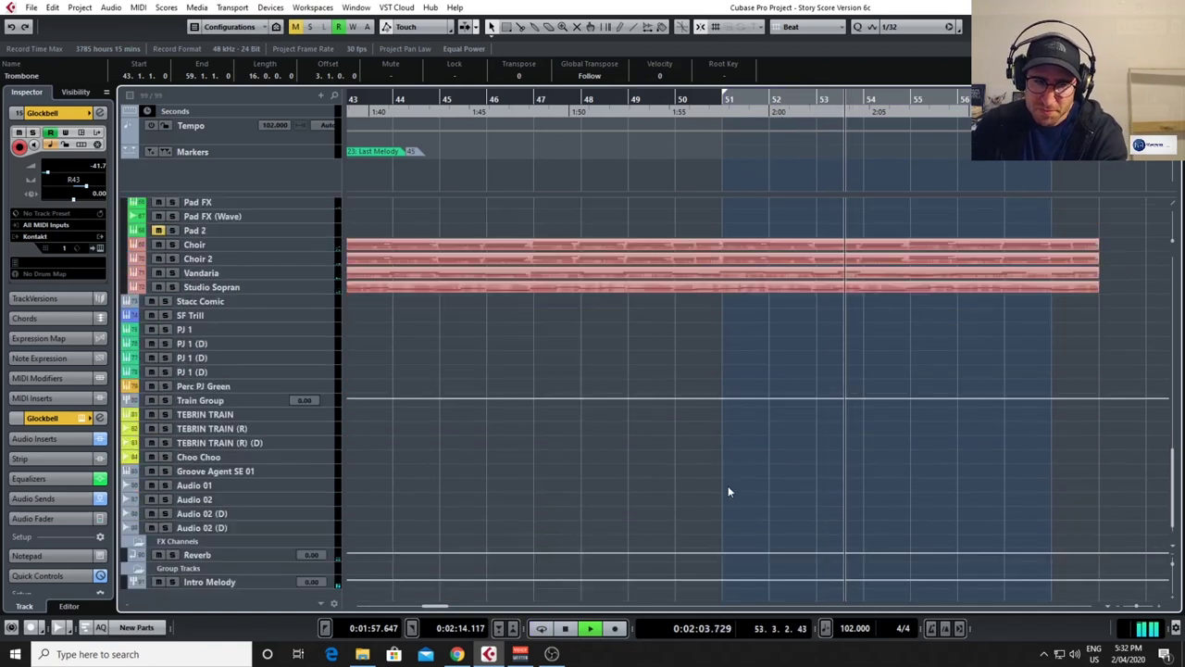
pyautogui.scroll(8, 728, 486)
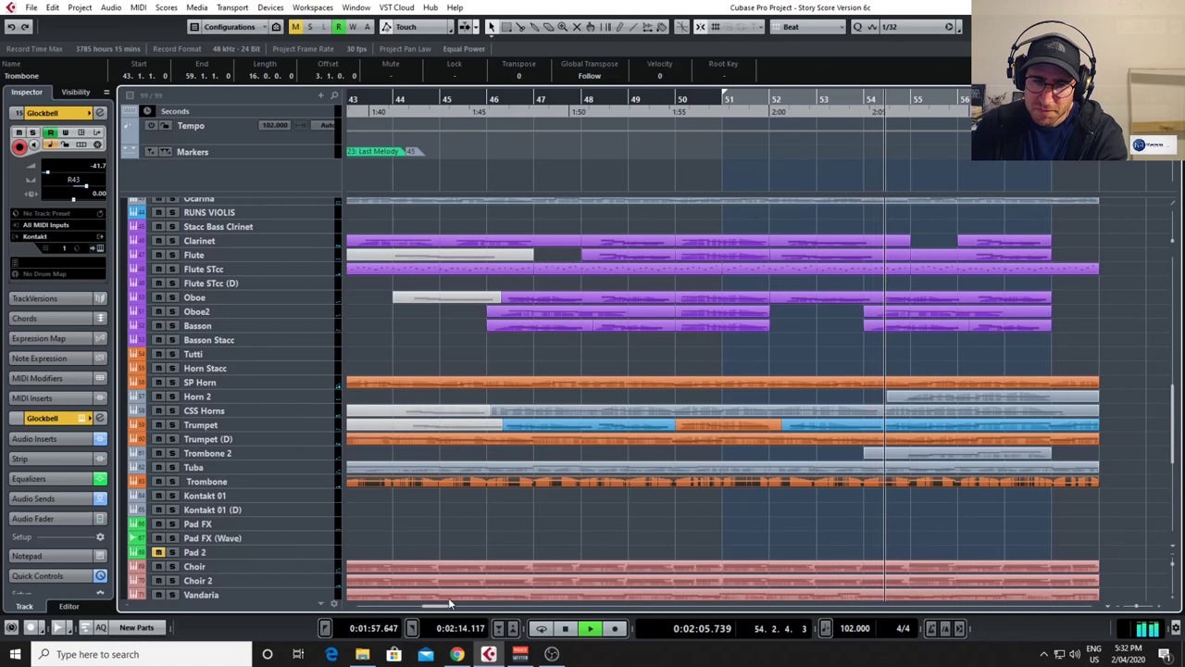
pyautogui.moveTo(435, 606)
pyautogui.mouseDown()
pyautogui.moveTo(418, 616)
pyautogui.moveTo(356, 607)
pyautogui.moveTo(428, 607)
pyautogui.mouseUp()
pyautogui.scroll(5, 701, 544)
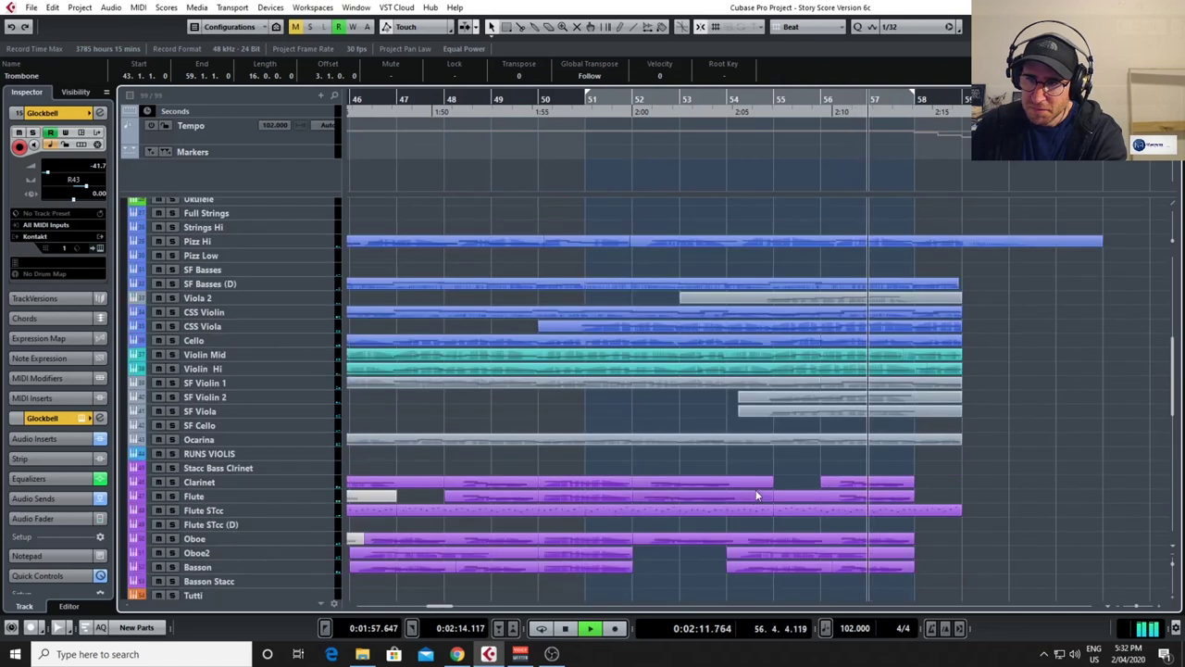
pyautogui.scroll(5, 756, 495)
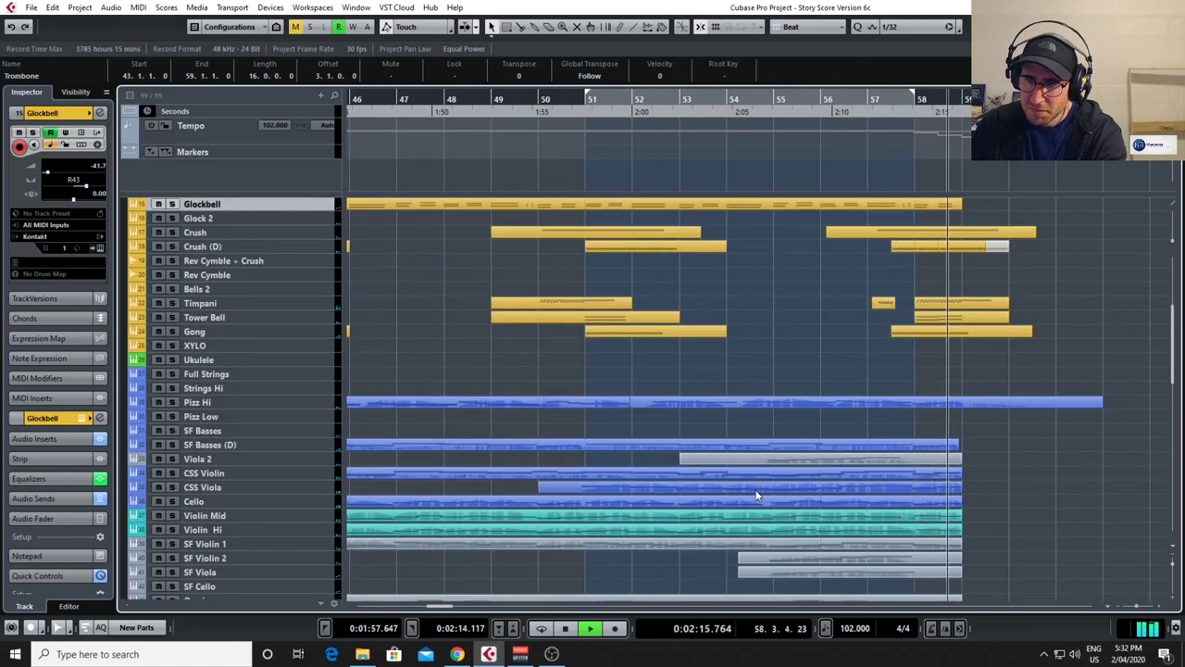
pyautogui.scroll(-5, 756, 495)
pyautogui.scroll(-5, 756, 496)
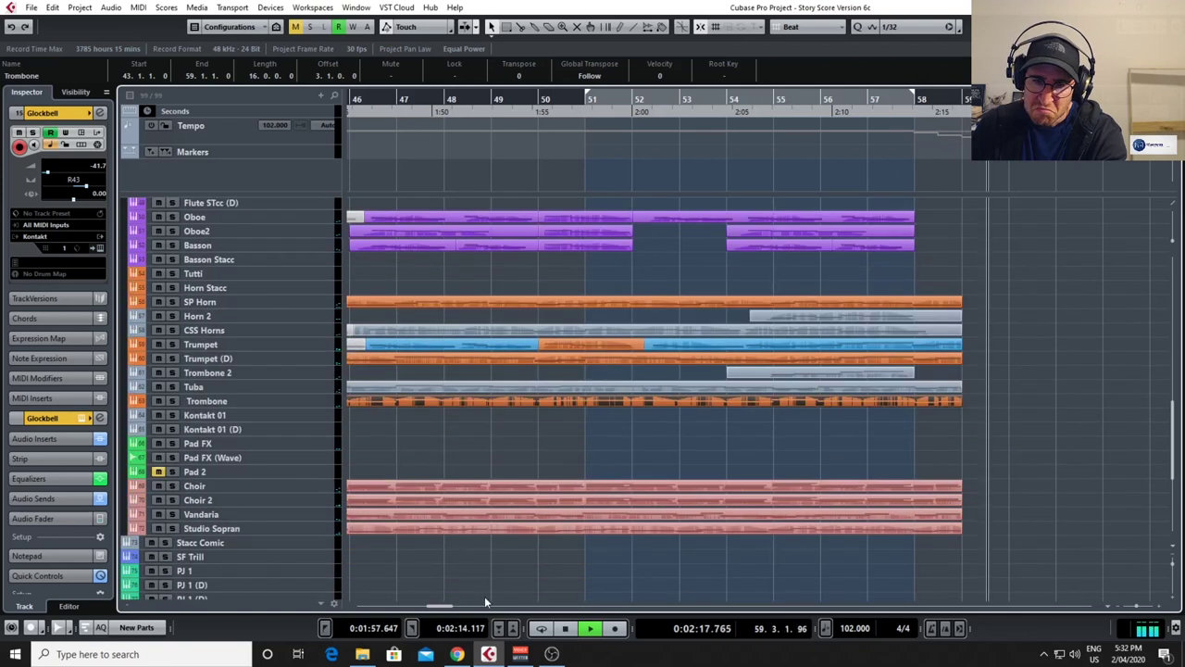
# Stop playback, return to the beginning of the score, and play it from about bar 7 while examining all instrument tracks.
pyautogui.moveTo(443, 610); pyautogui.dragTo(374, 608)
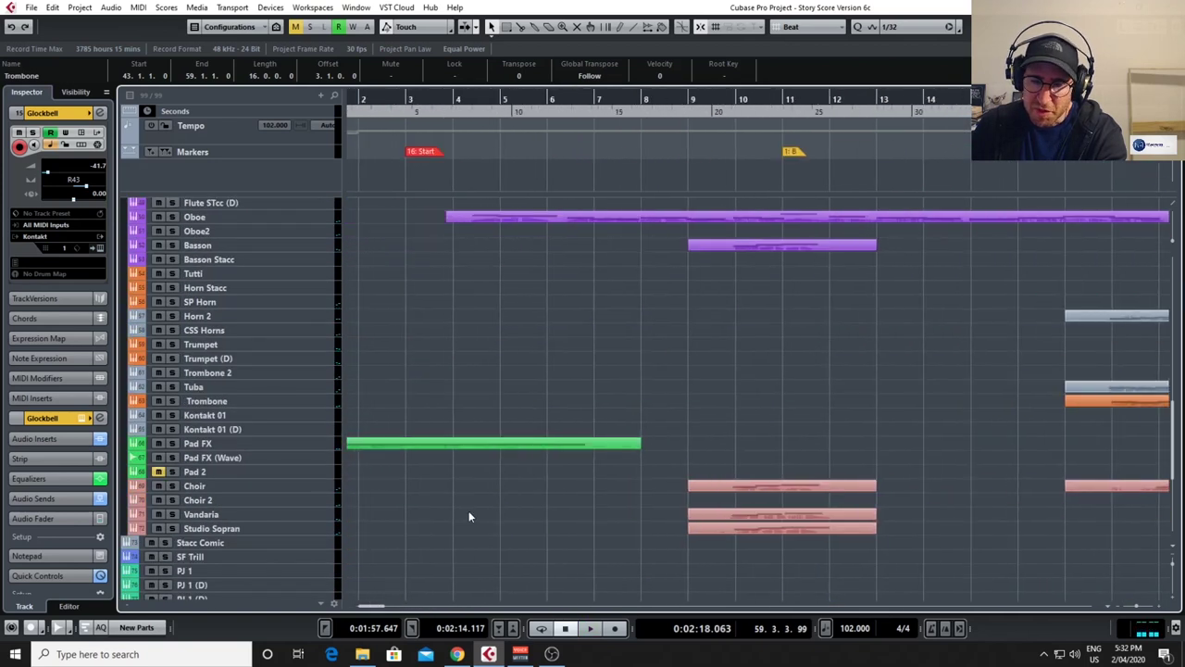
pyautogui.scroll(10, 509, 468)
pyautogui.scroll(-5, 511, 474)
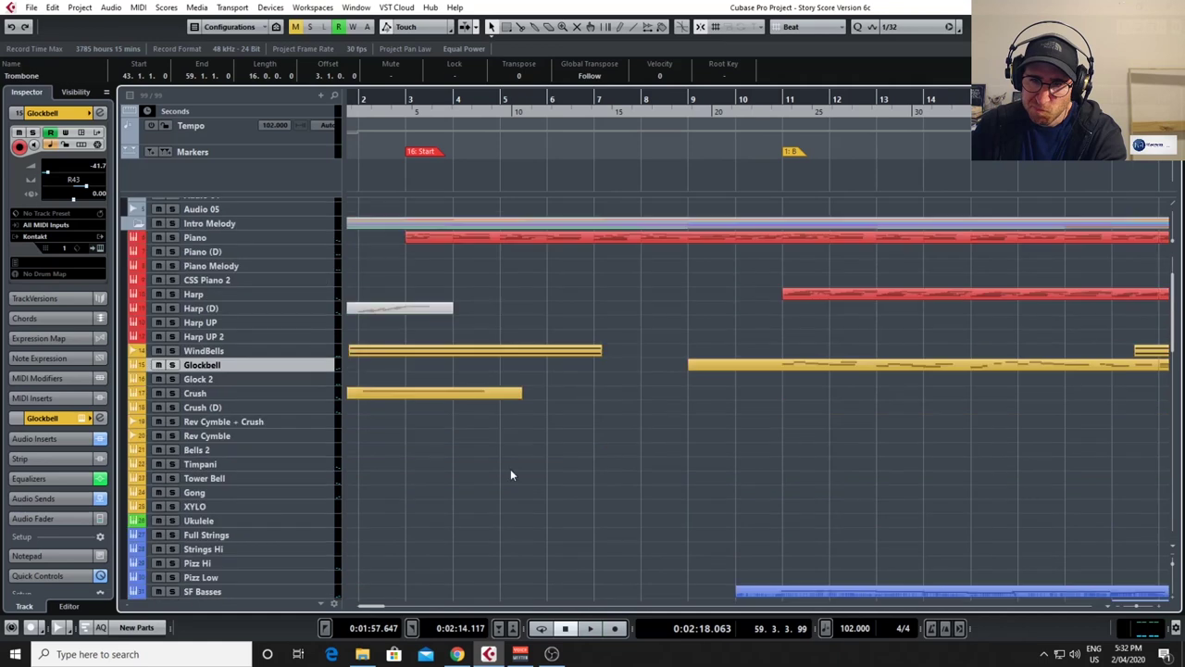
pyautogui.press('g')
pyautogui.press('g')
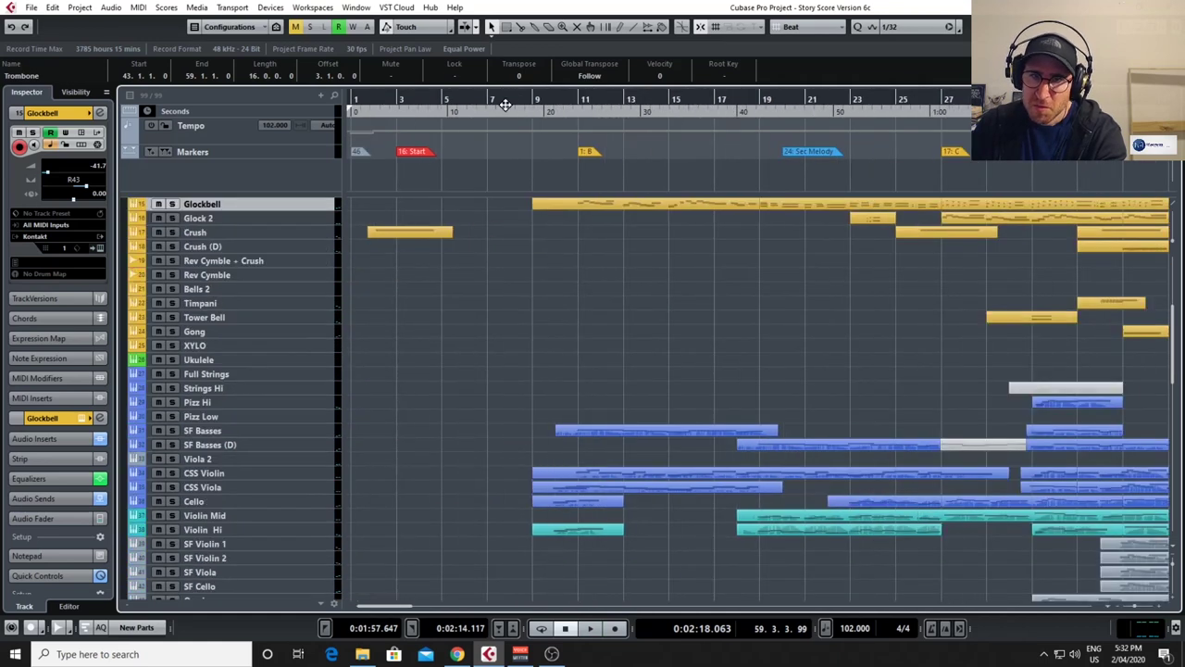
pyautogui.scroll(-5, 813, 475)
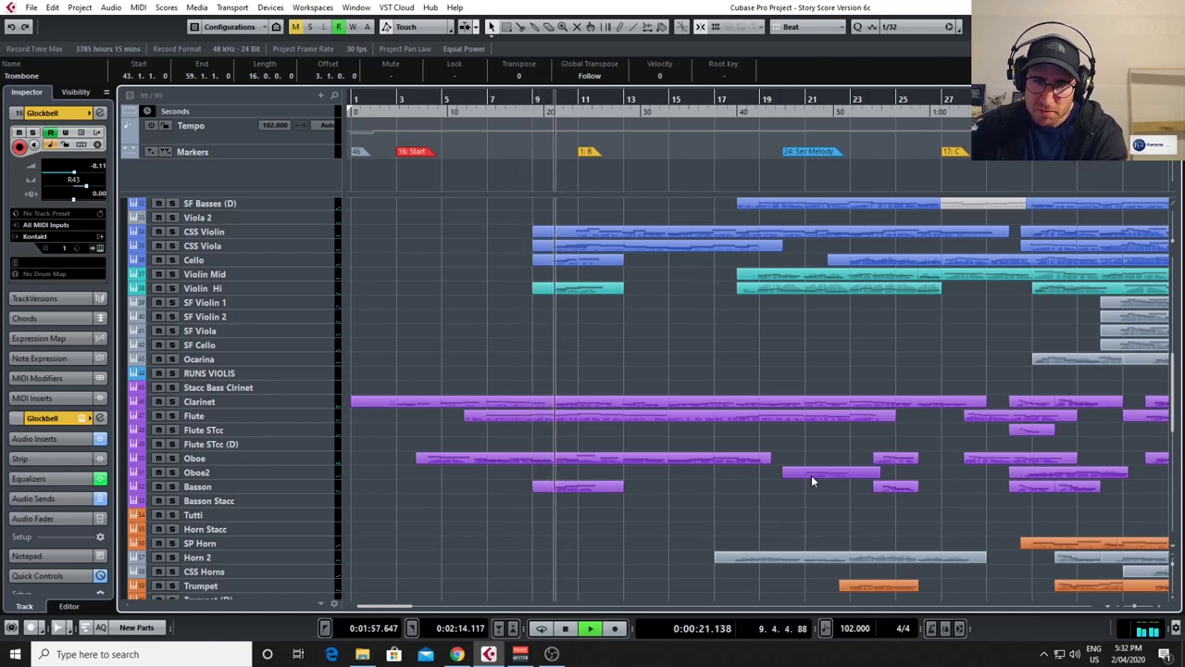
pyautogui.scroll(2, 805, 482)
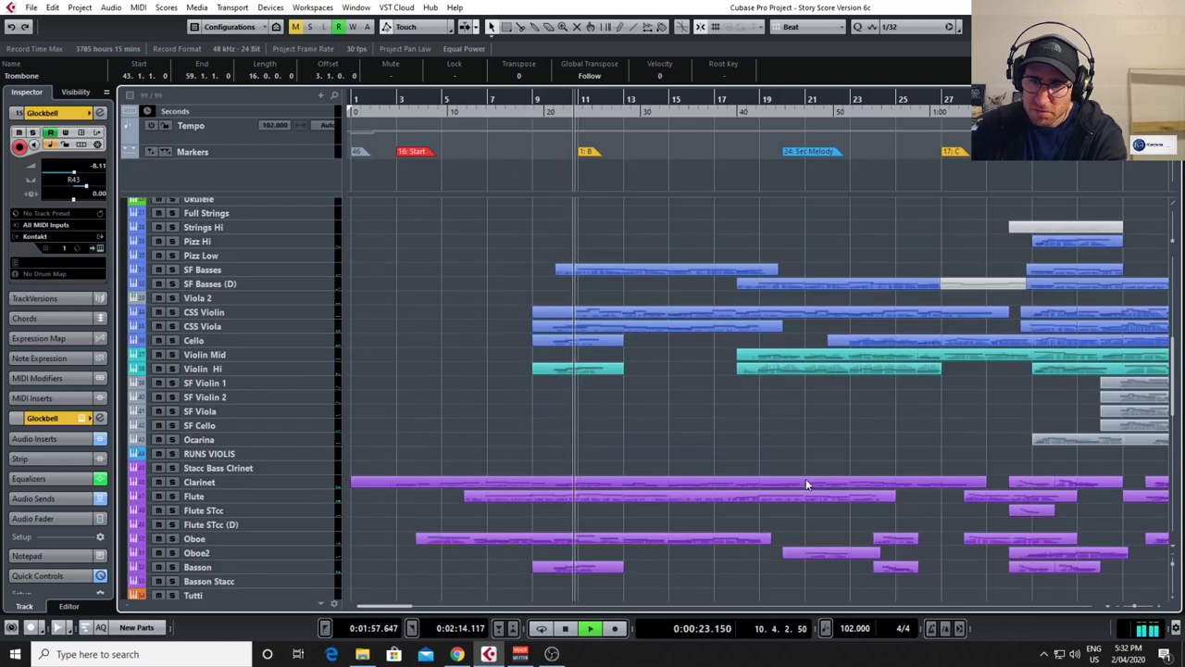
pyautogui.scroll(-8, 806, 482)
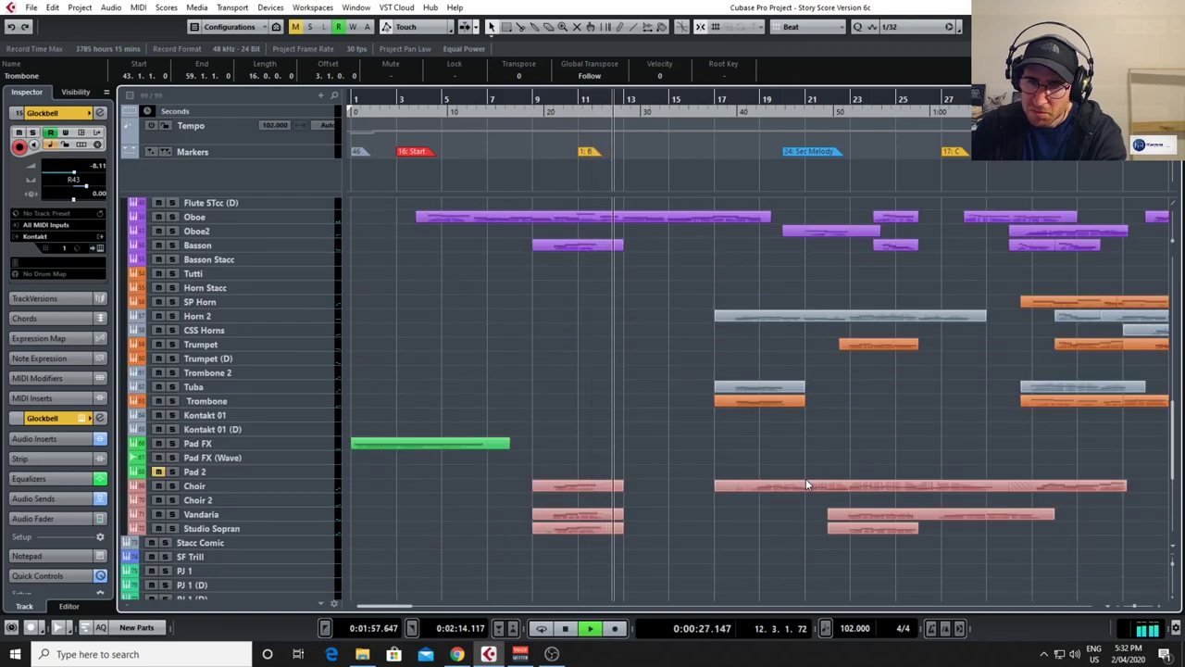
pyautogui.scroll(15, 806, 481)
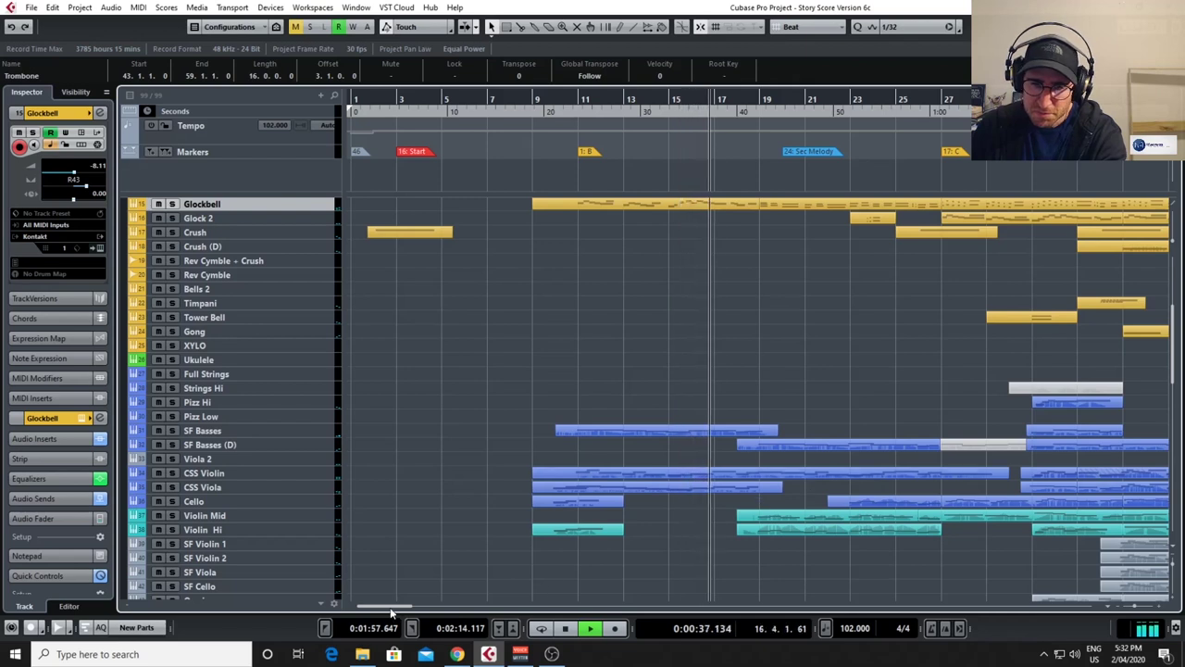
pyautogui.hscroll(5, 403, 609)
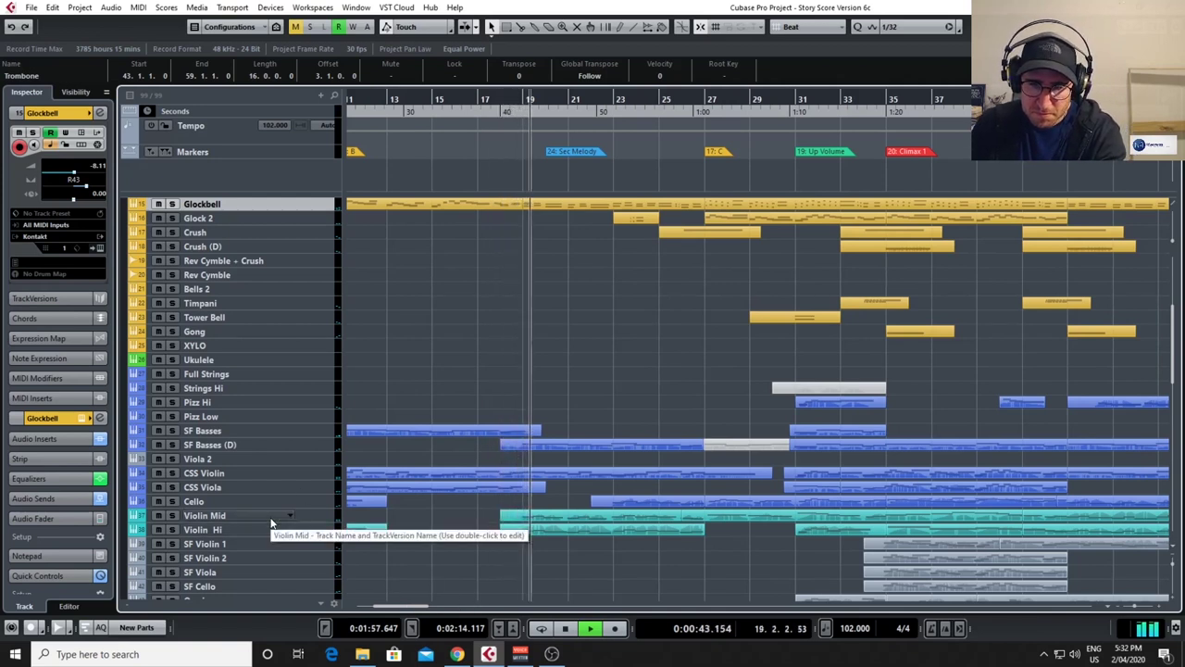
# Solo the string tracks from SF Basses to Violin Hi and play them from about bar 17.
pyautogui.click(171, 431)
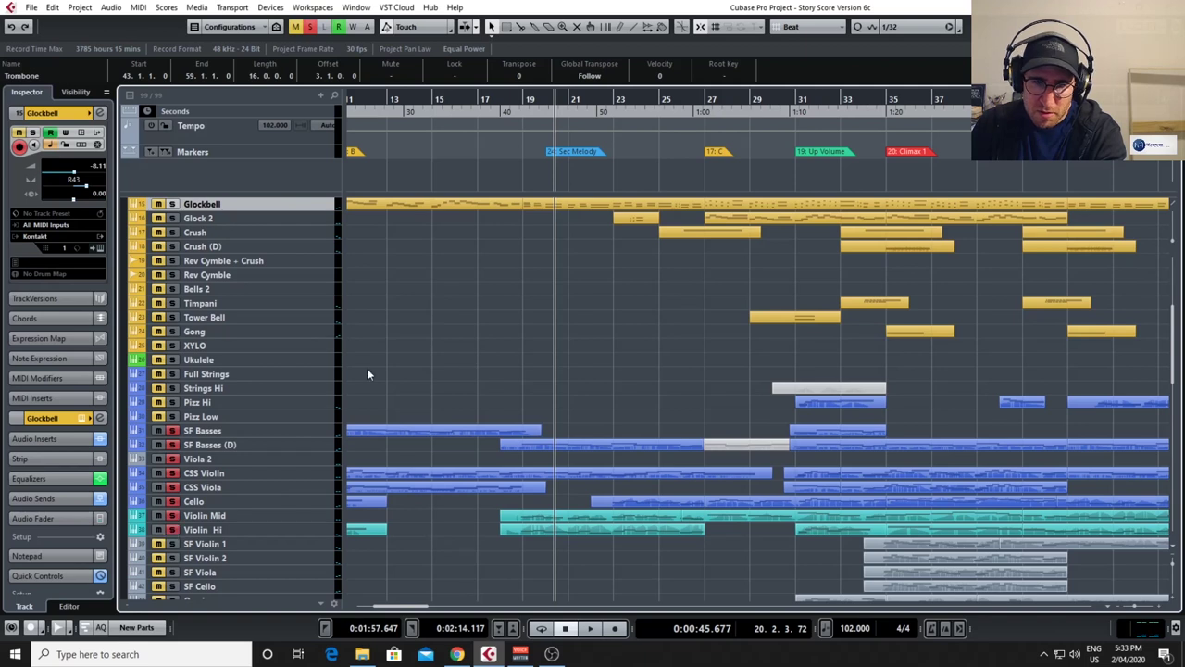
pyautogui.doubleClick(488, 110)
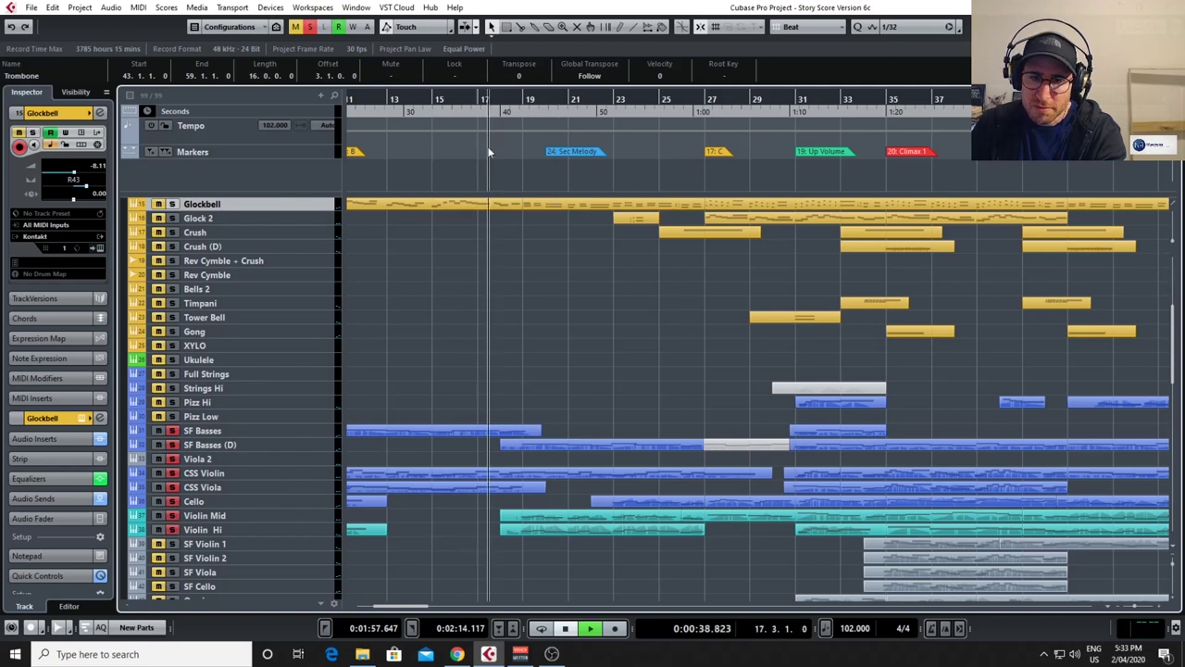
# View the notes of the Violin Hi part from bar 18 and the Cello part from bar 22 during playback.
pyautogui.doubleClick(549, 529)
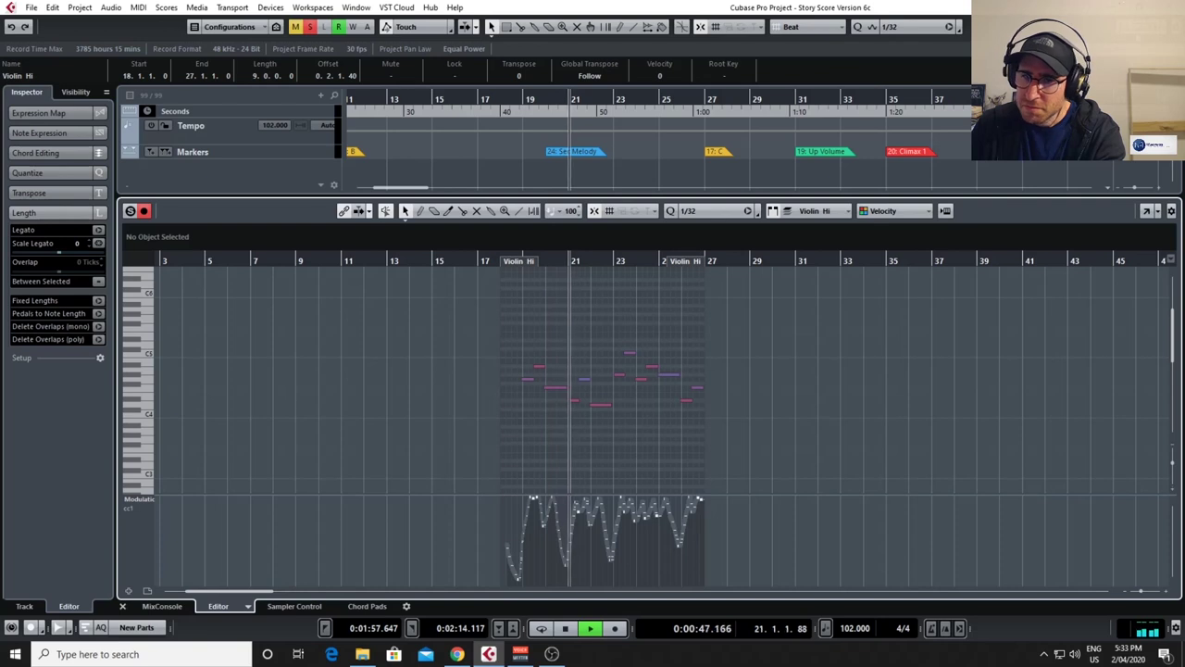
pyautogui.hotkey('ctrl', 'e')
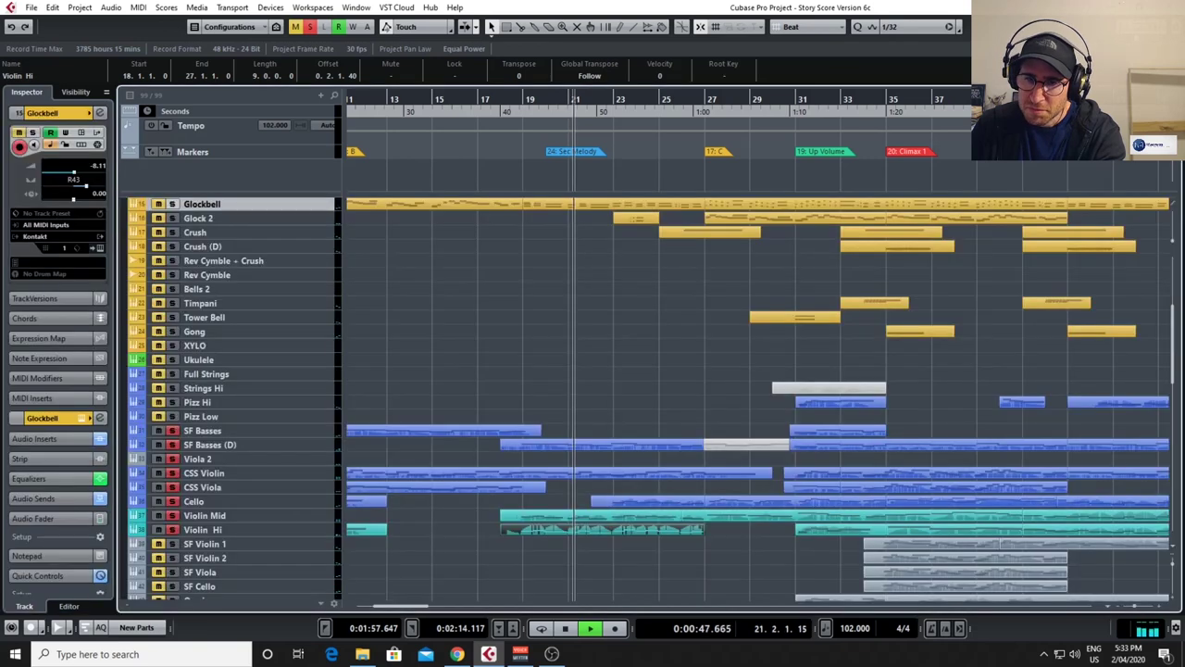
pyautogui.doubleClick(651, 501)
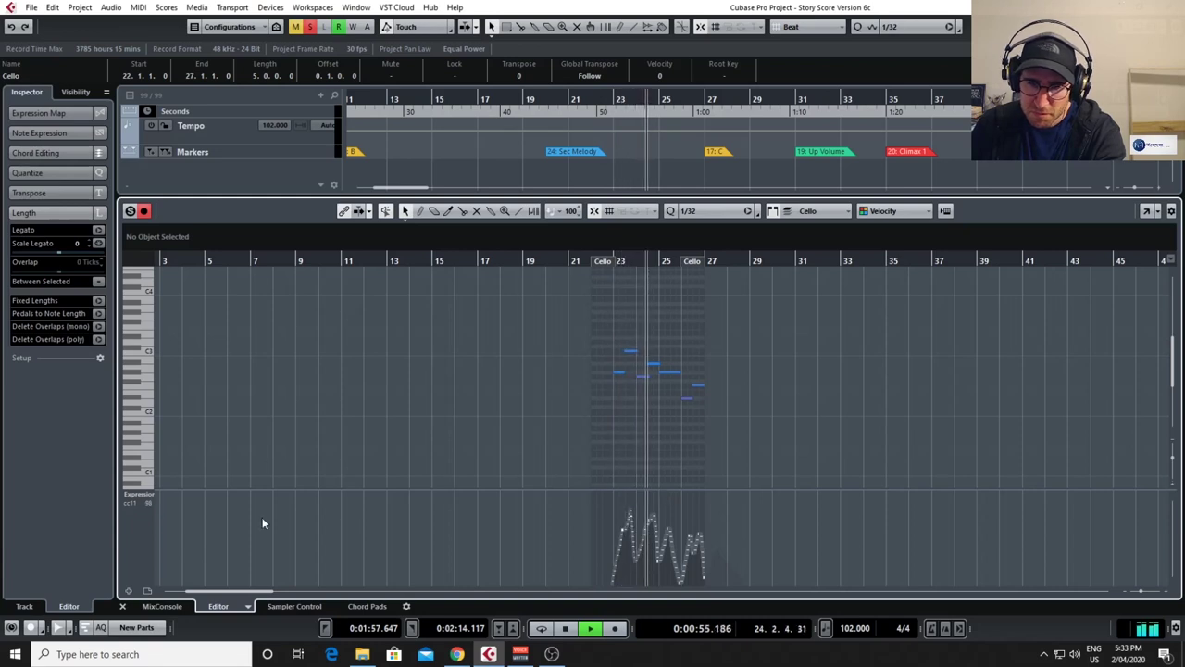
pyautogui.hotkey('ctrl', 'e')
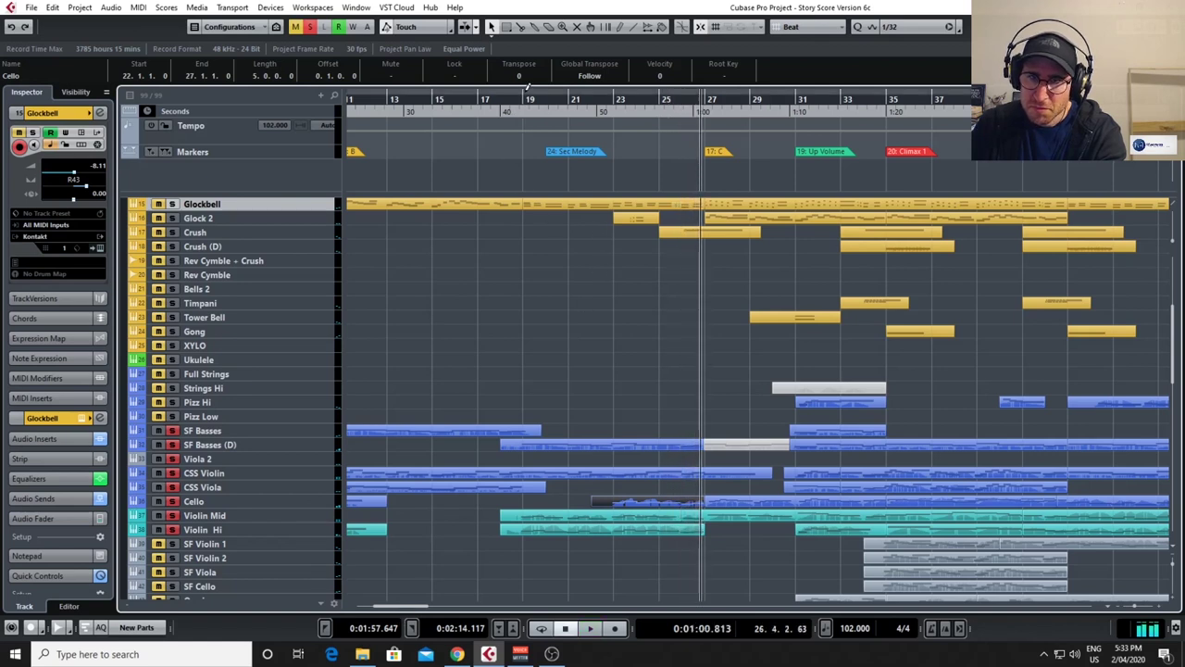
# Set the cycle range from bar 19 to bar 27 and start looped playback from bar 19.
pyautogui.moveTo(525, 86); pyautogui.dragTo(622, 101)
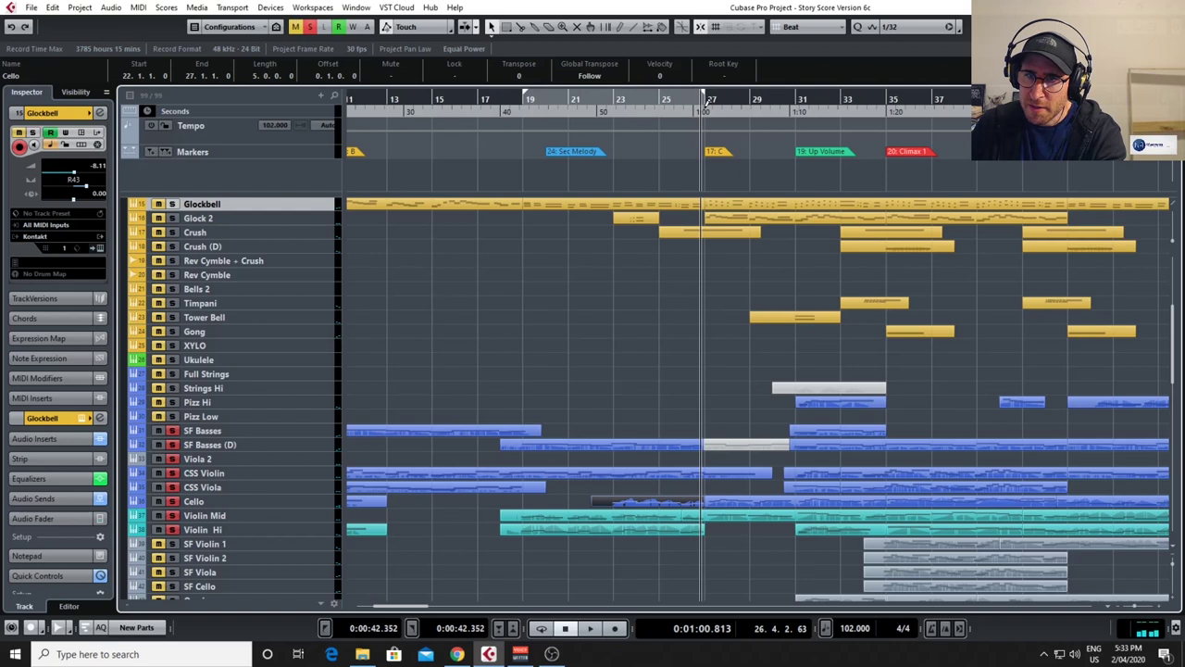
pyautogui.click(525, 99)
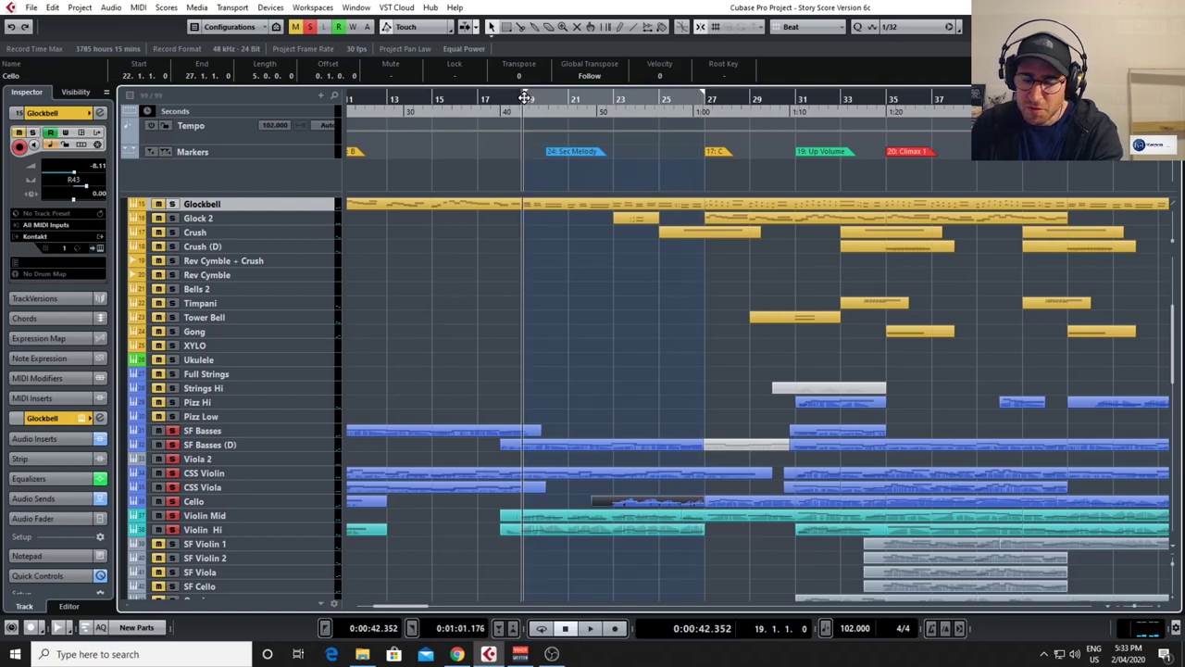
pyautogui.click(524, 94)
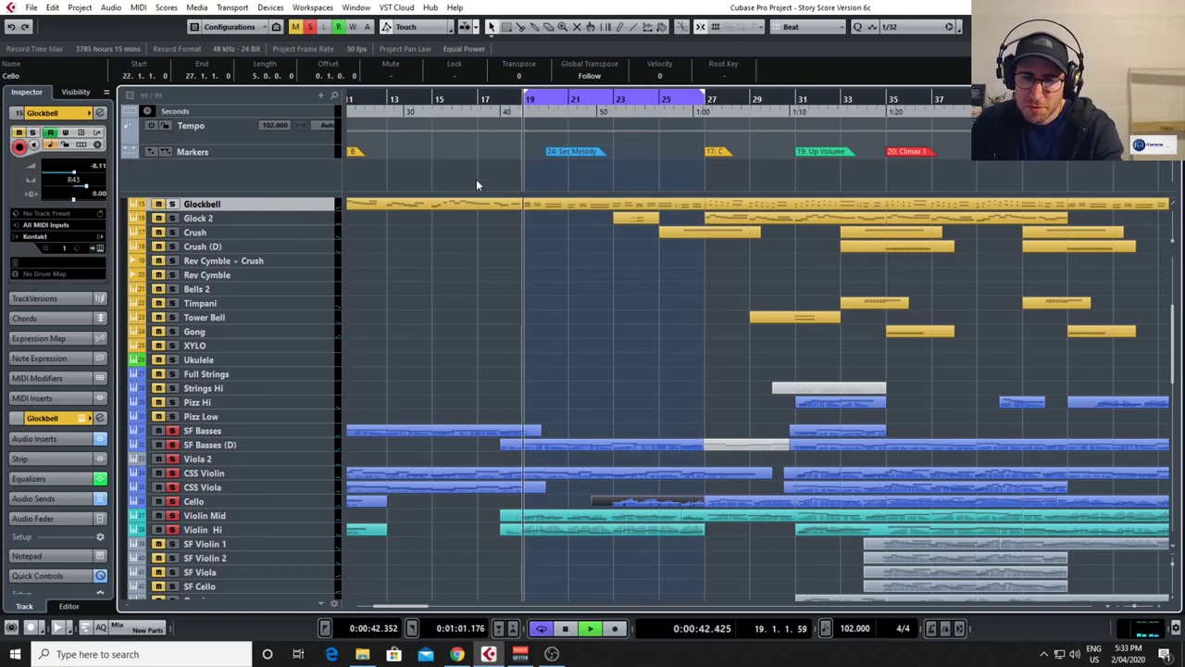
# Add the Clarinet track to the solo and view its part's notes during playback.
pyautogui.scroll(-4, 517, 385)
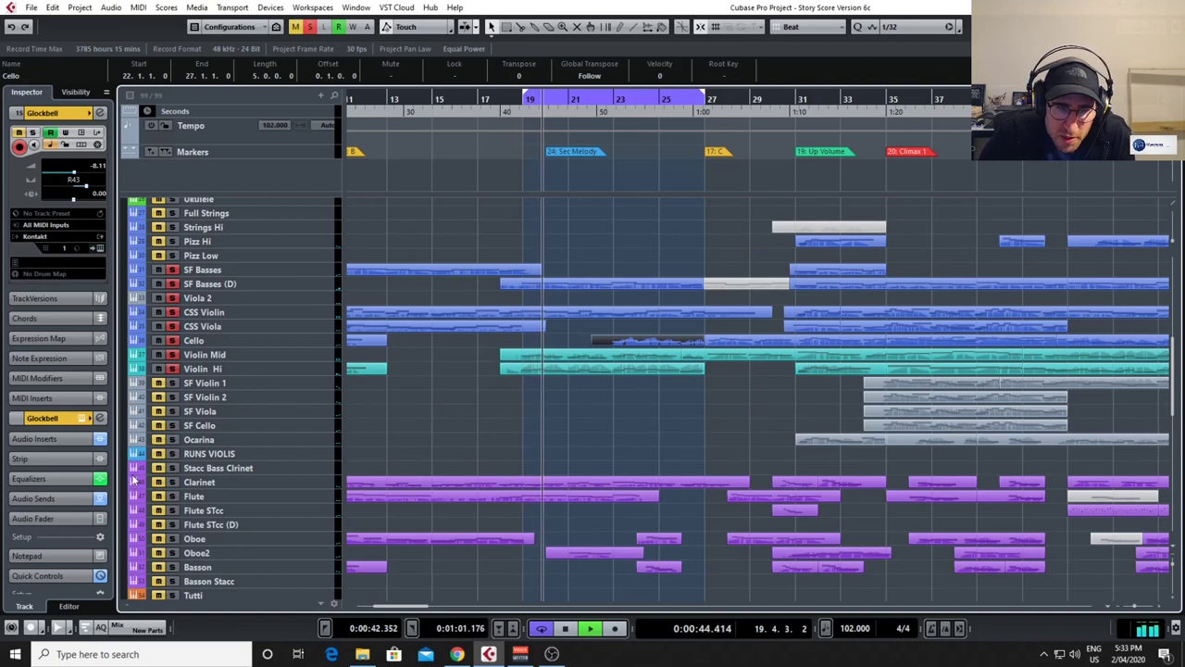
pyautogui.click(569, 489)
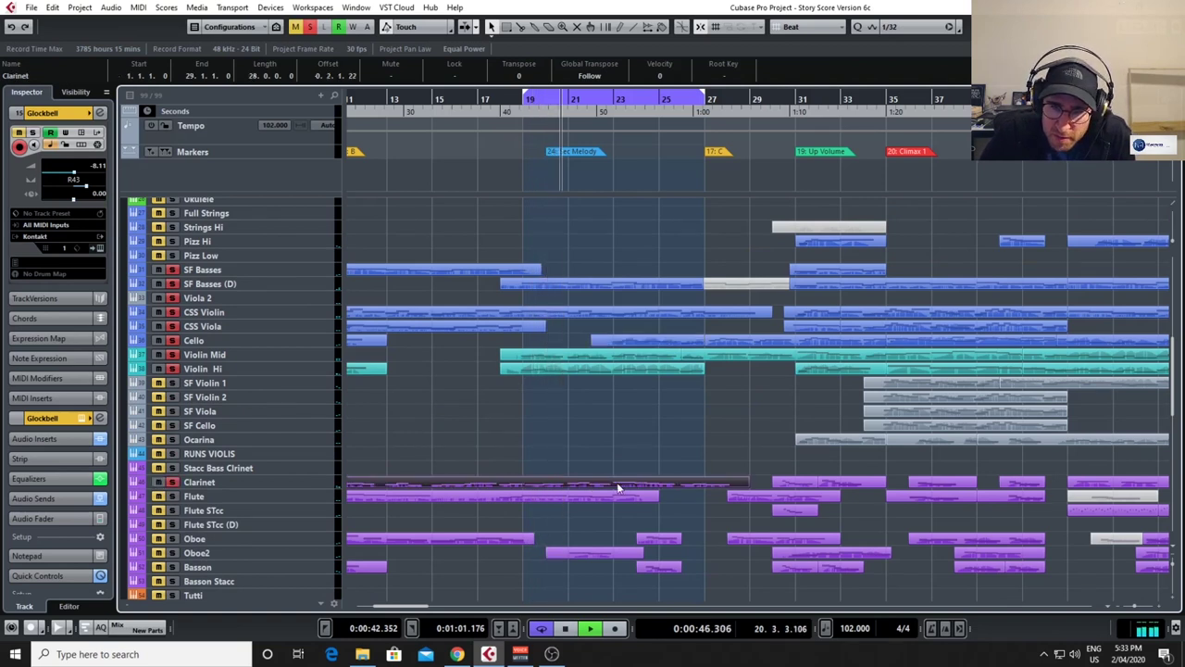
pyautogui.doubleClick(619, 488)
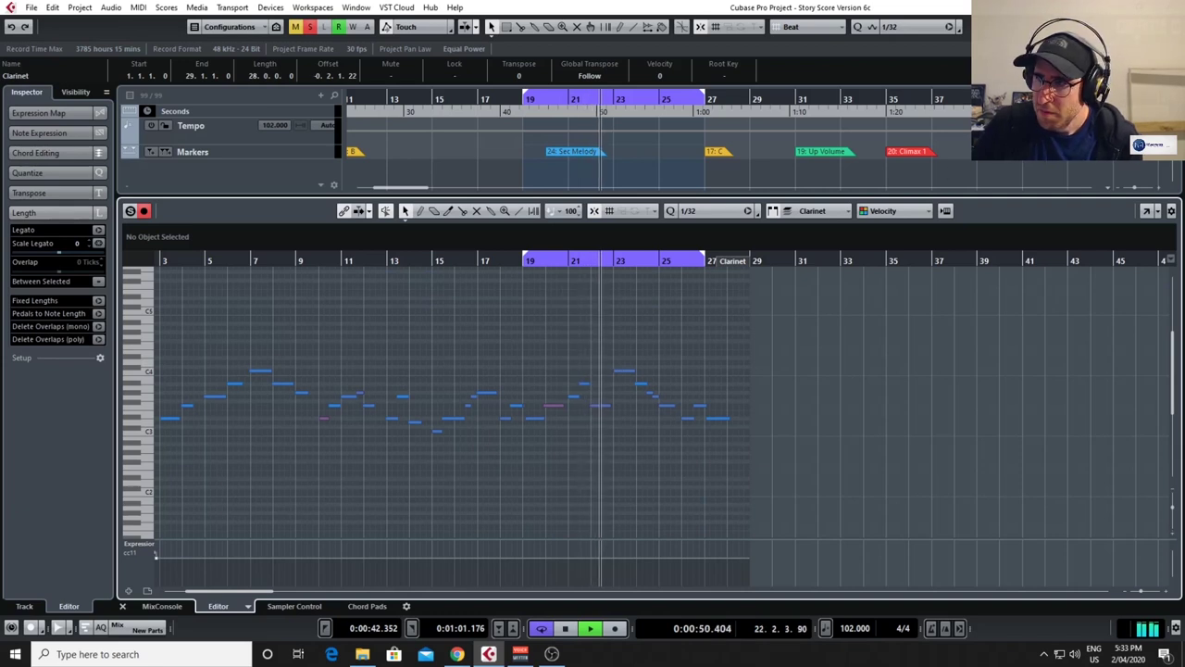
pyautogui.hotkey('ctrl', 'e')
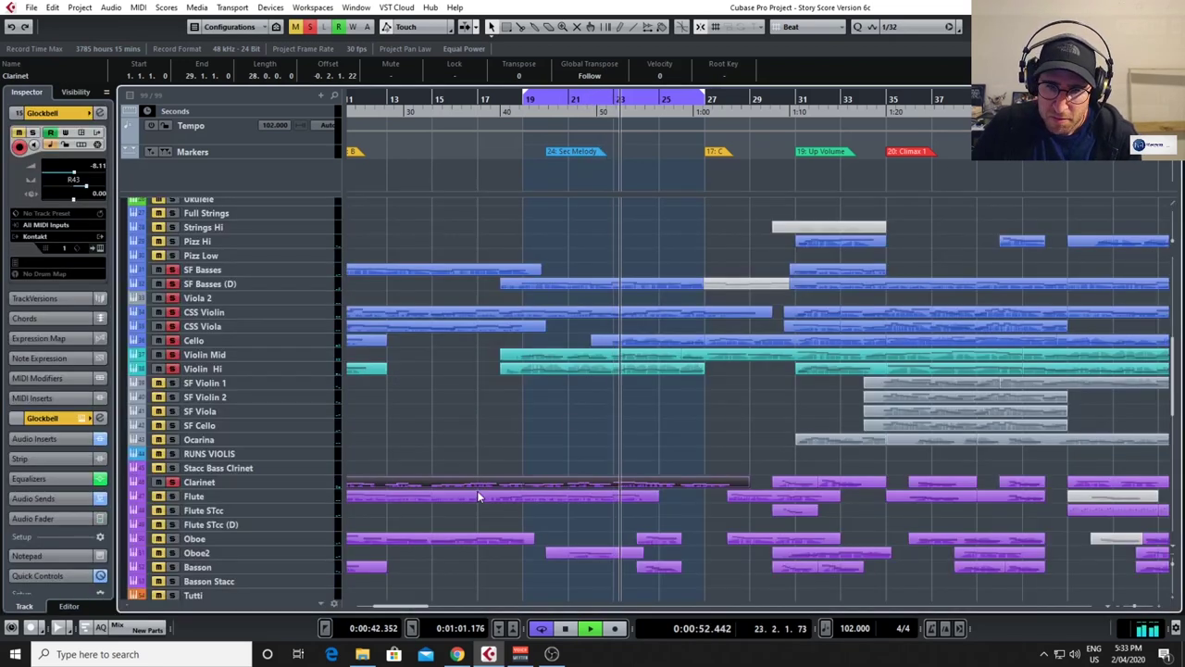
# Add the Trumpet and Horn 2 tracks to the solo and view the Trumpet part's notes.
pyautogui.scroll(-8, 477, 490)
pyautogui.click(172, 343)
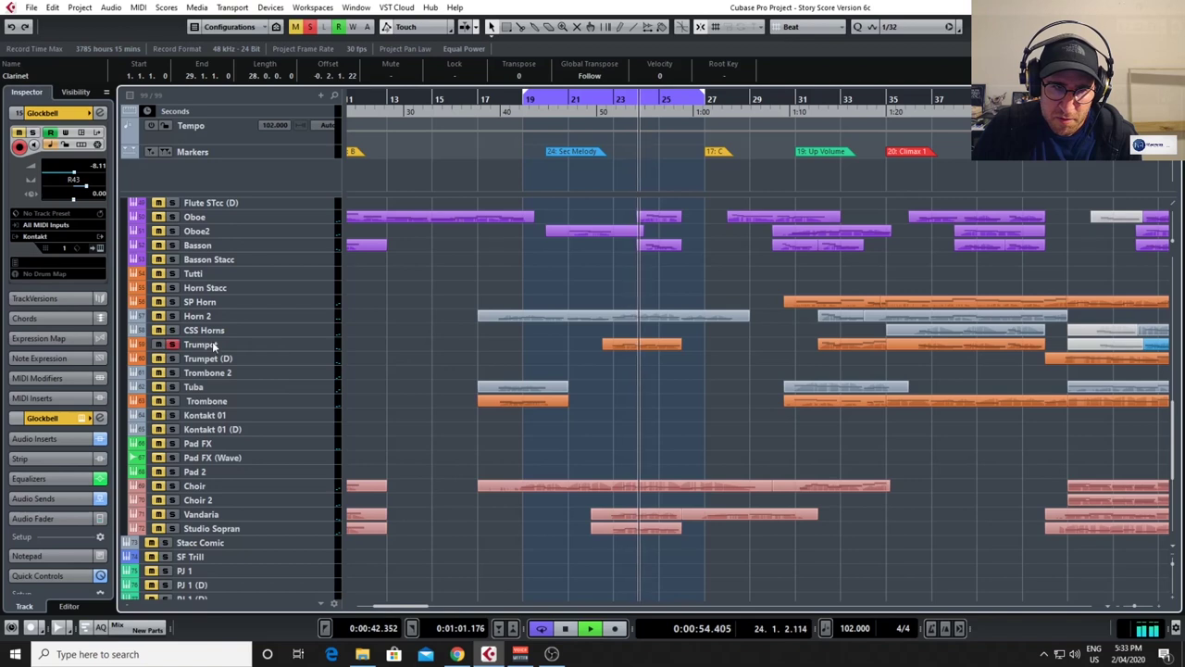
pyautogui.doubleClick(663, 345)
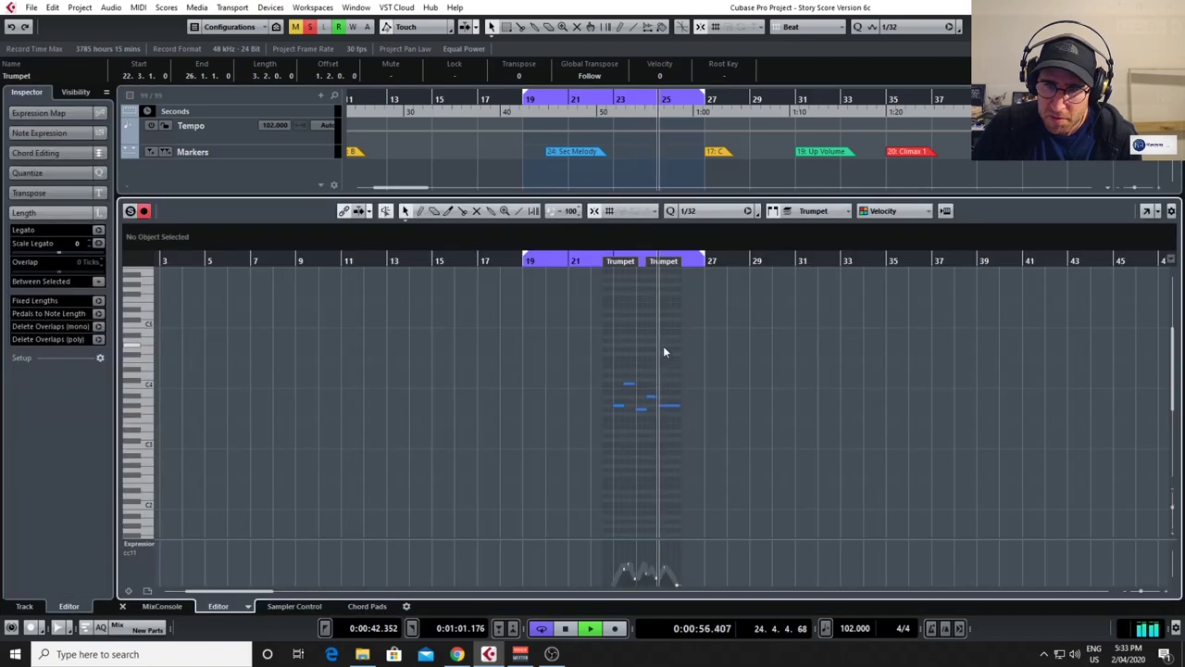
pyautogui.hotkey('ctrl', 'e')
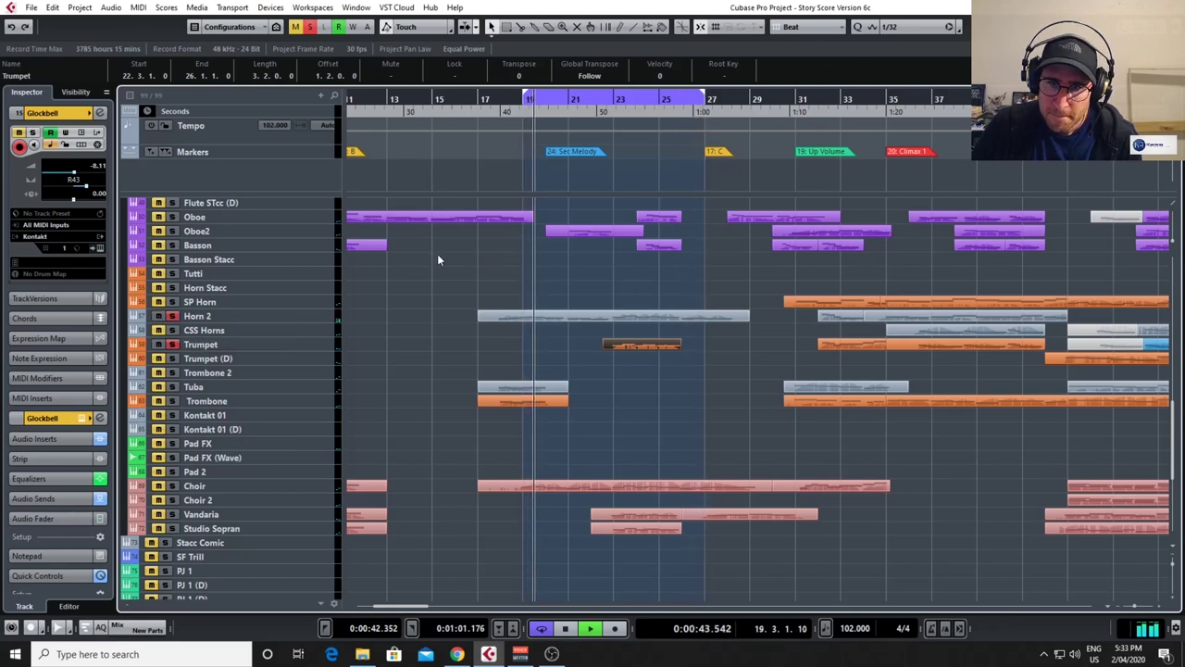
# Remove the solo from the Violin Mid and Violin Hi tracks and solo the Piano track.
pyautogui.scroll(5, 458, 361)
pyautogui.scroll(2, 401, 408)
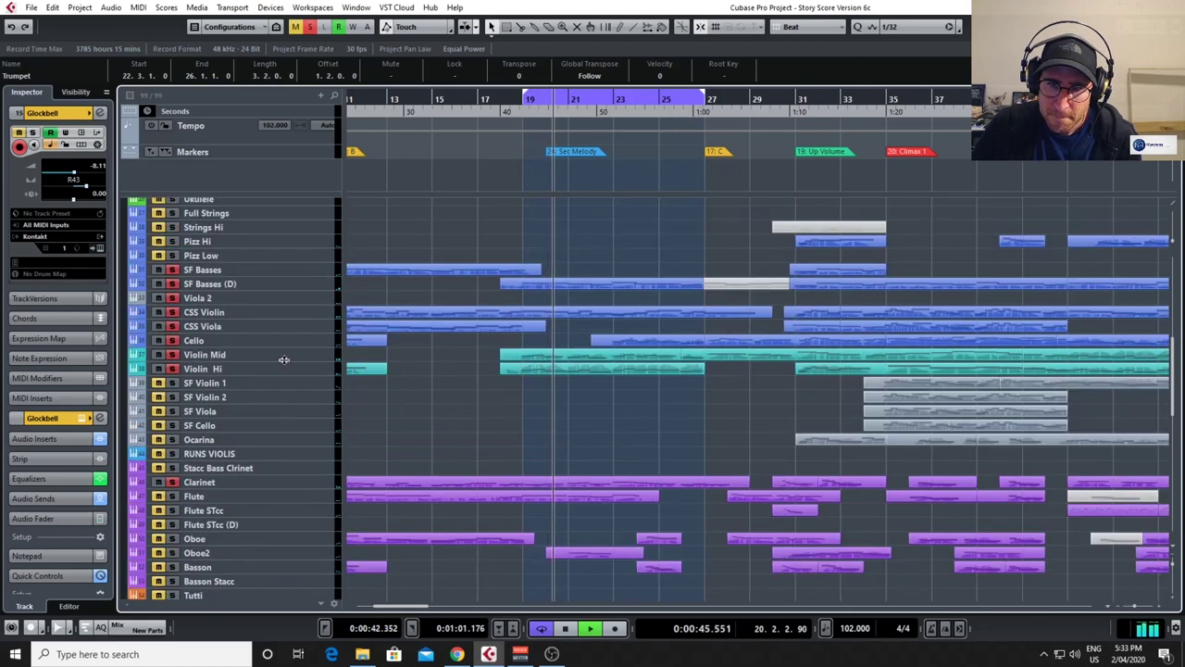
pyautogui.scroll(2, 283, 359)
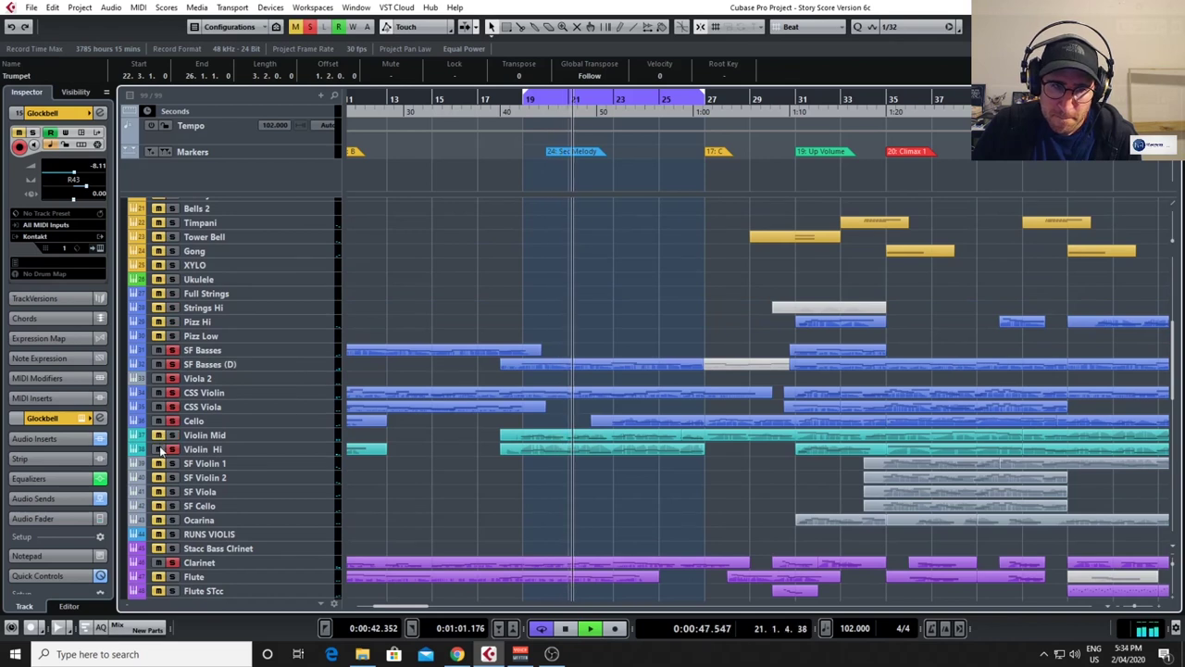
pyautogui.scroll(-6, 531, 463)
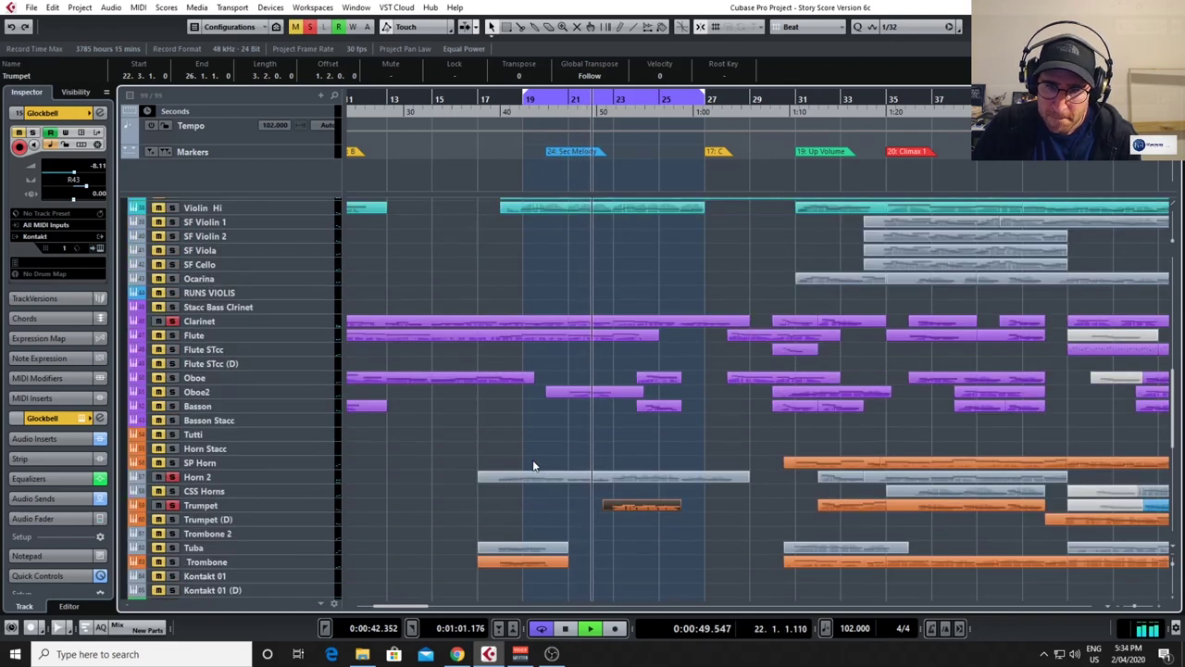
pyautogui.scroll(2, 532, 465)
pyautogui.scroll(-2, 533, 465)
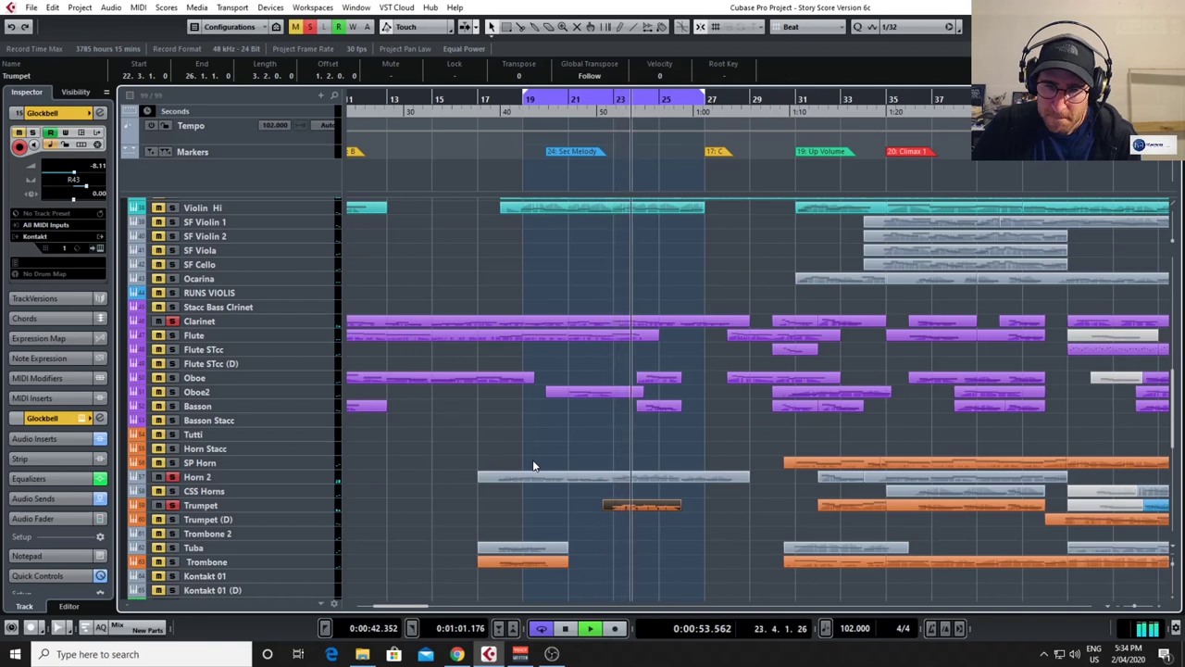
pyautogui.scroll(10, 533, 459)
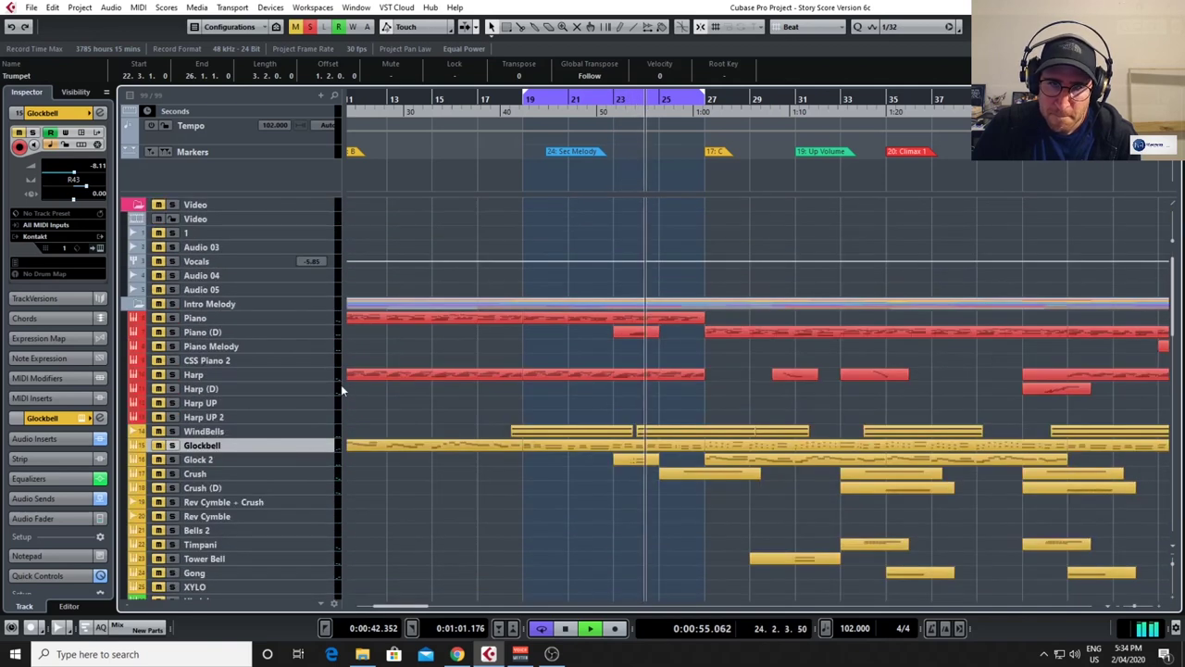
pyautogui.click(172, 318)
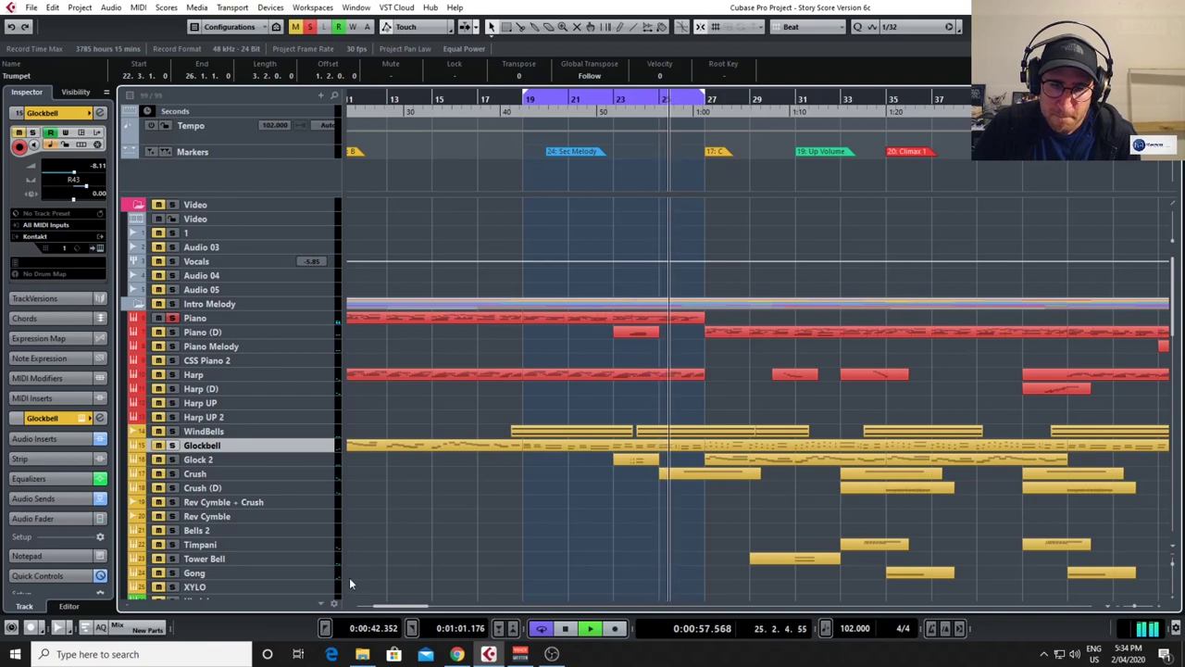
# Switch to Voicemeeter Potato, reselect the WDM Focusrite USB device as hardware output A1, and return to Cubase.
pyautogui.click(519, 654)
pyautogui.click(843, 113)
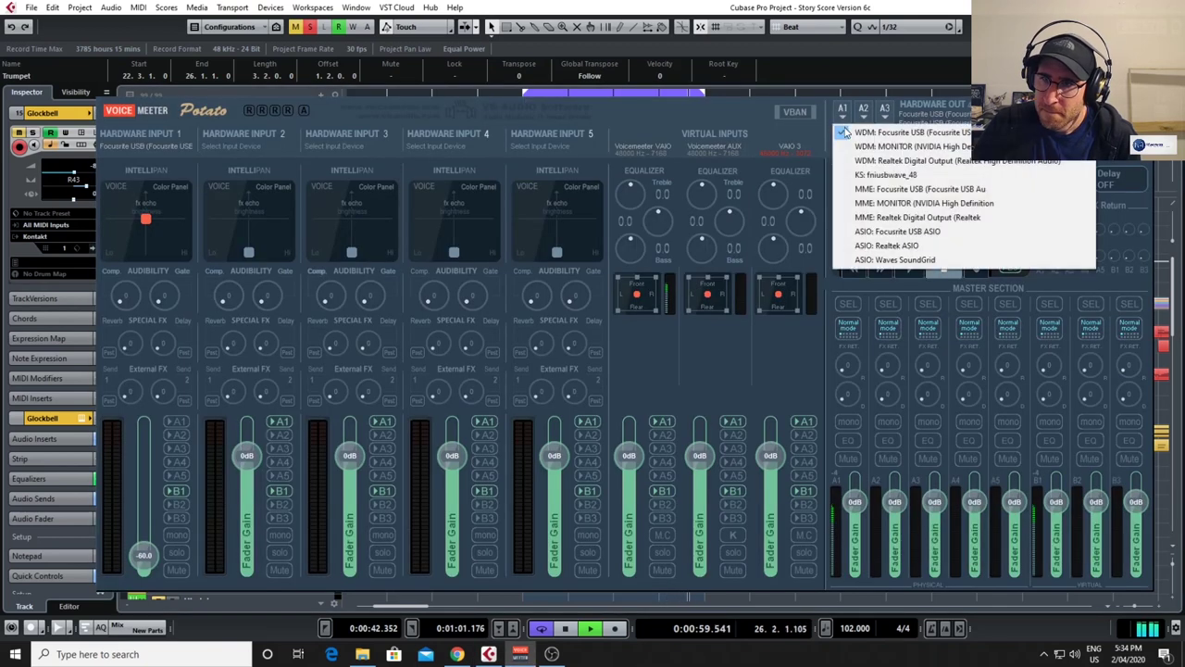
pyautogui.click(869, 133)
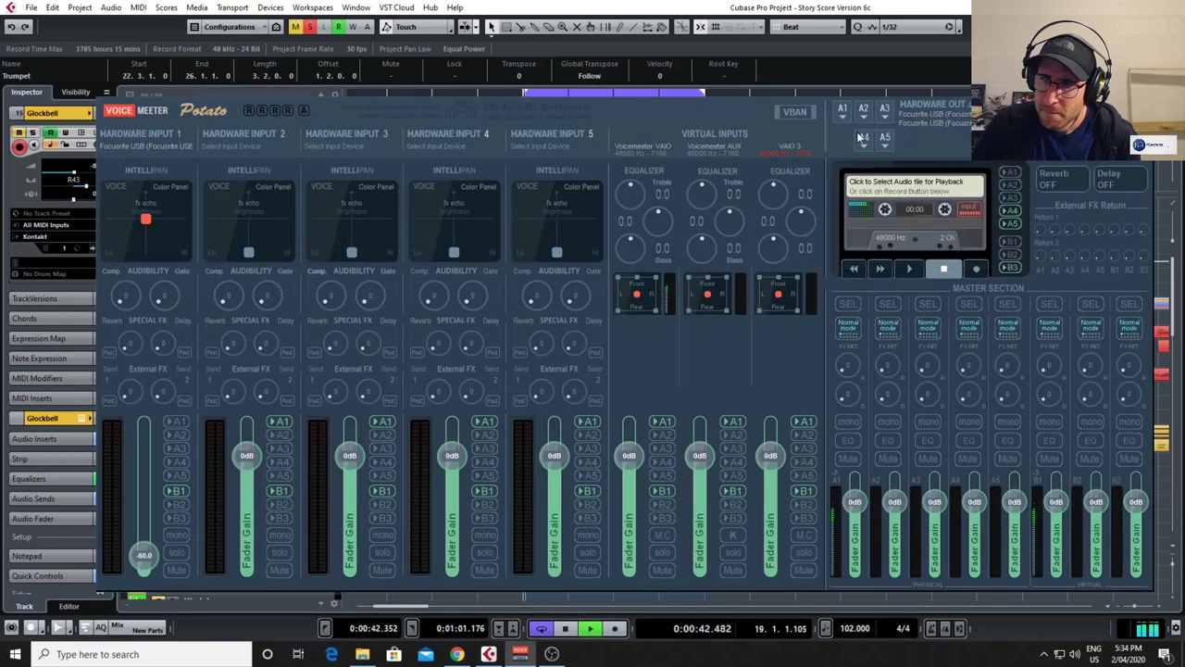
pyautogui.click(245, 608)
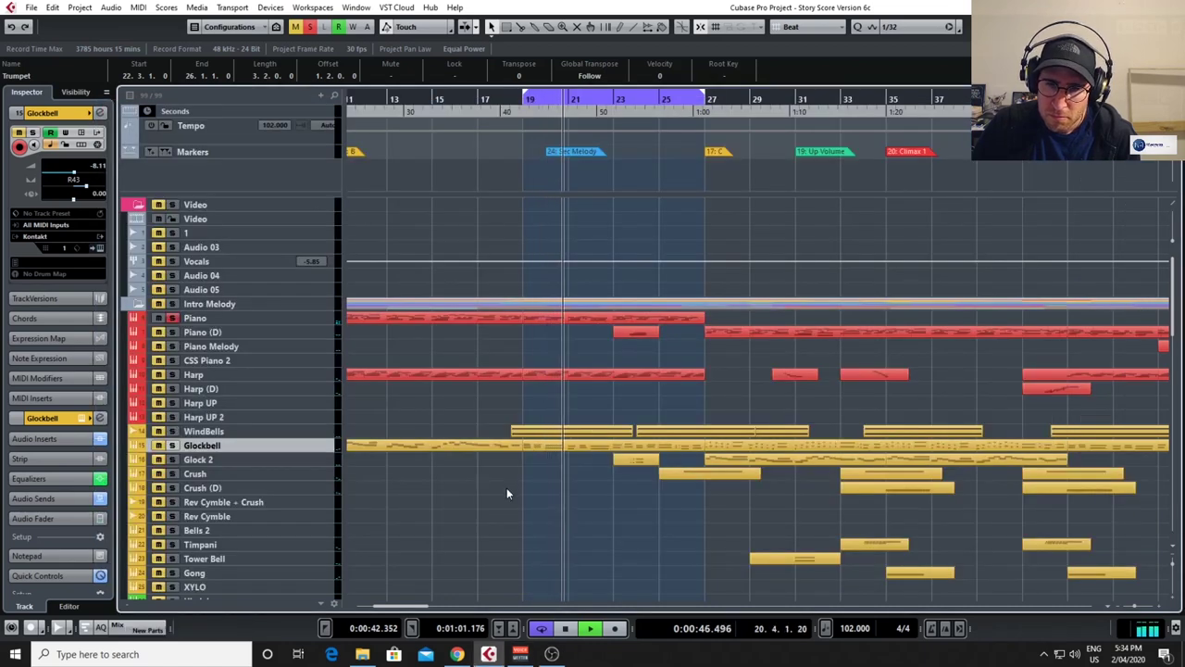
# Remove the solo from the string tracks between SF Basses (D) and Cello.
pyautogui.scroll(-8, 506, 492)
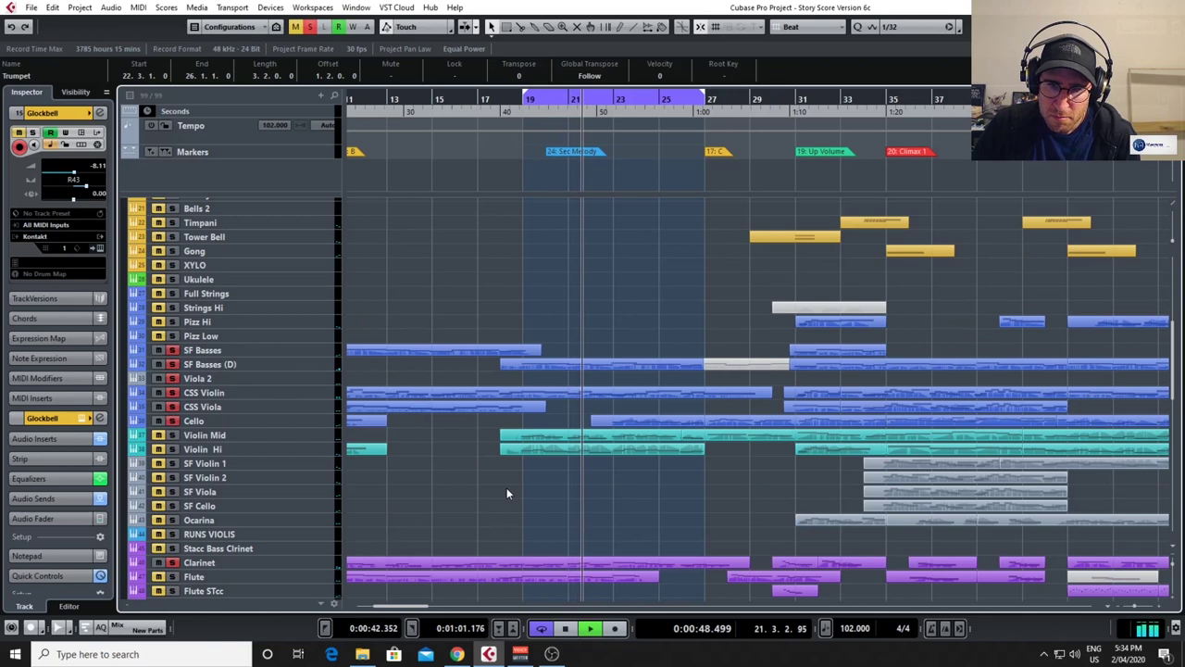
pyautogui.scroll(-3, 507, 493)
pyautogui.scroll(-3, 507, 493)
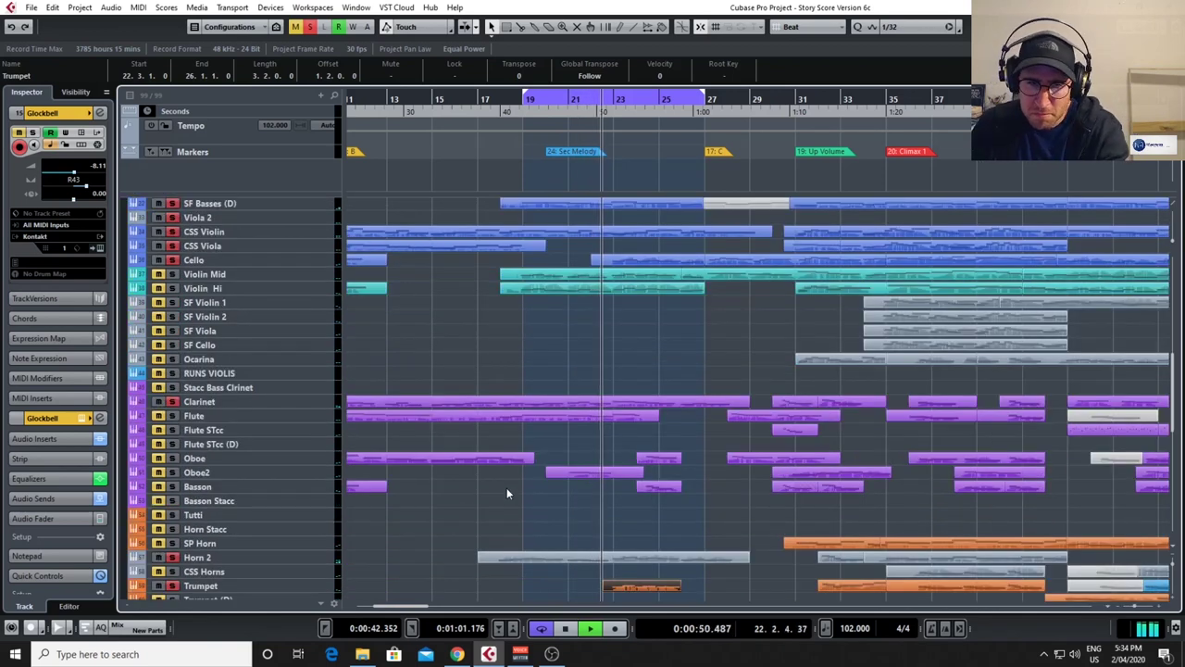
pyautogui.scroll(-3, 485, 489)
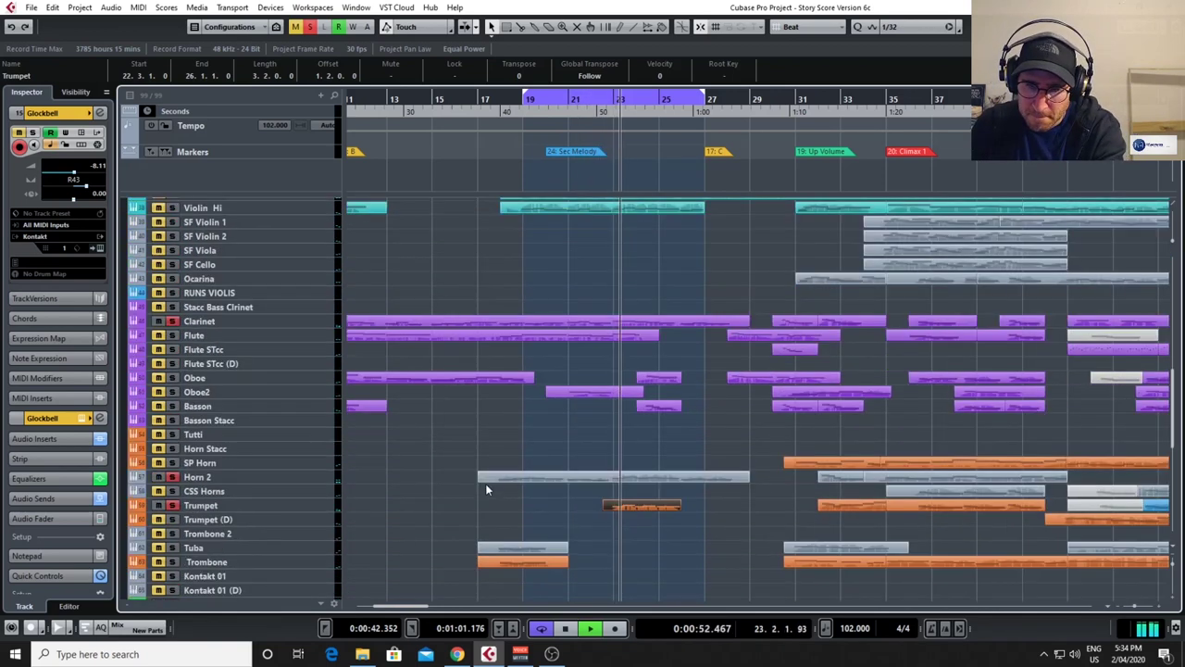
pyautogui.scroll(6, 329, 454)
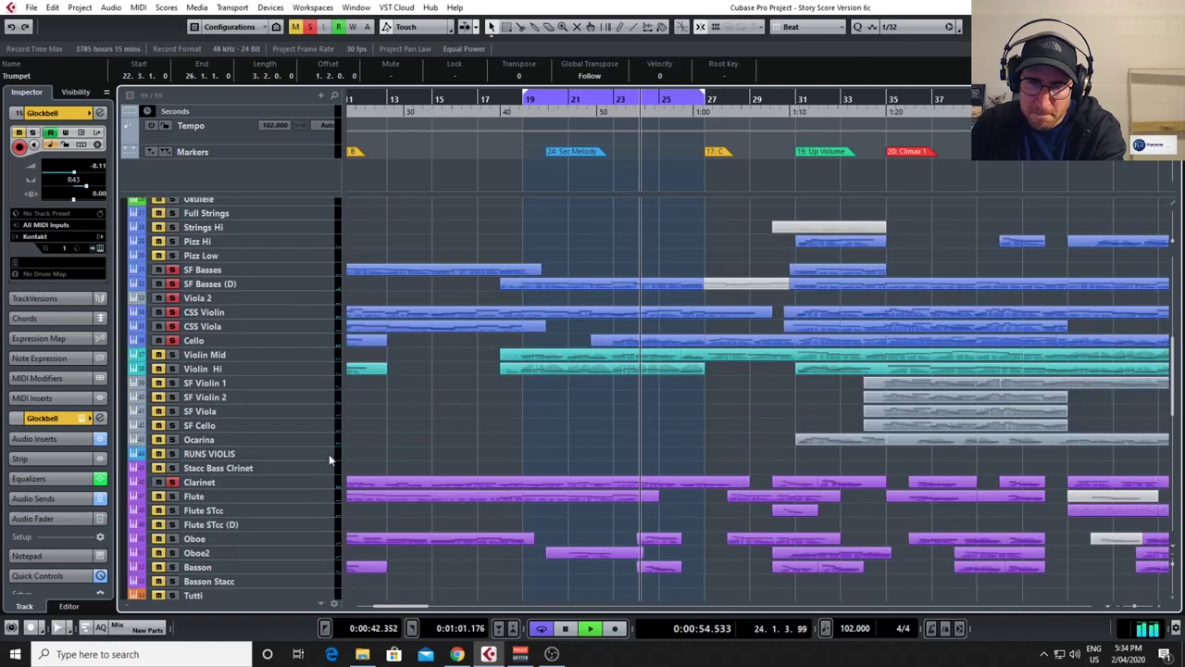
pyautogui.scroll(3, 329, 454)
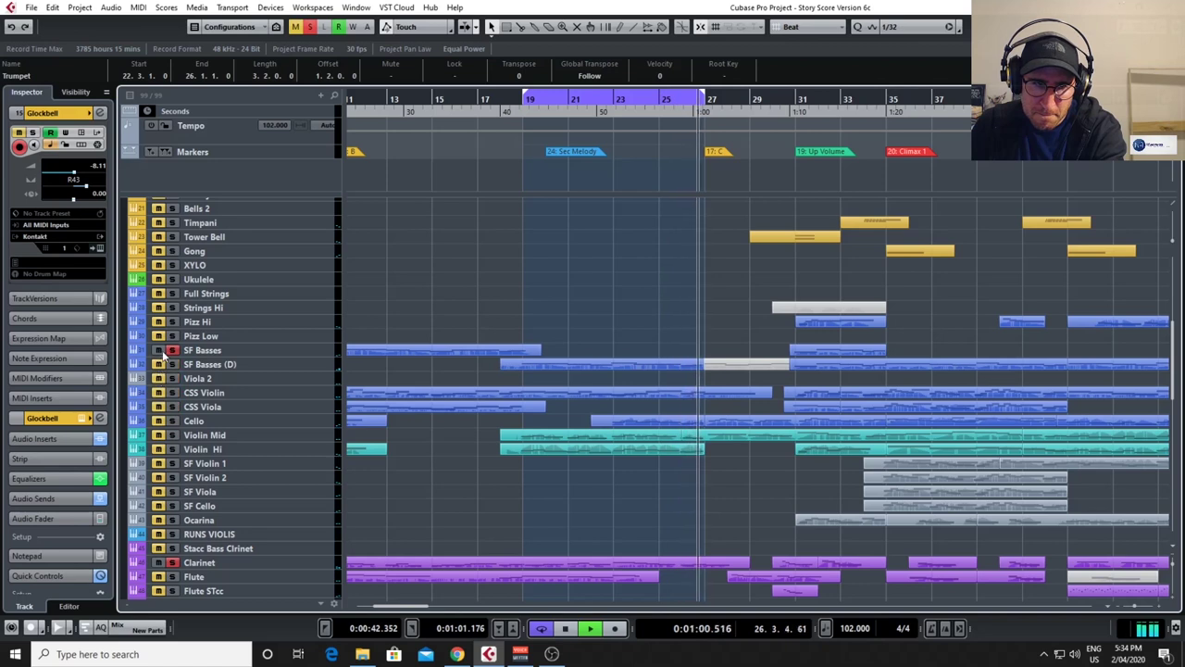
# View the notes of the Horn 2 part from bar 17 and the Trumpet part from bar 22 during looped playback.
pyautogui.scroll(-6, 682, 432)
pyautogui.scroll(-2, 681, 436)
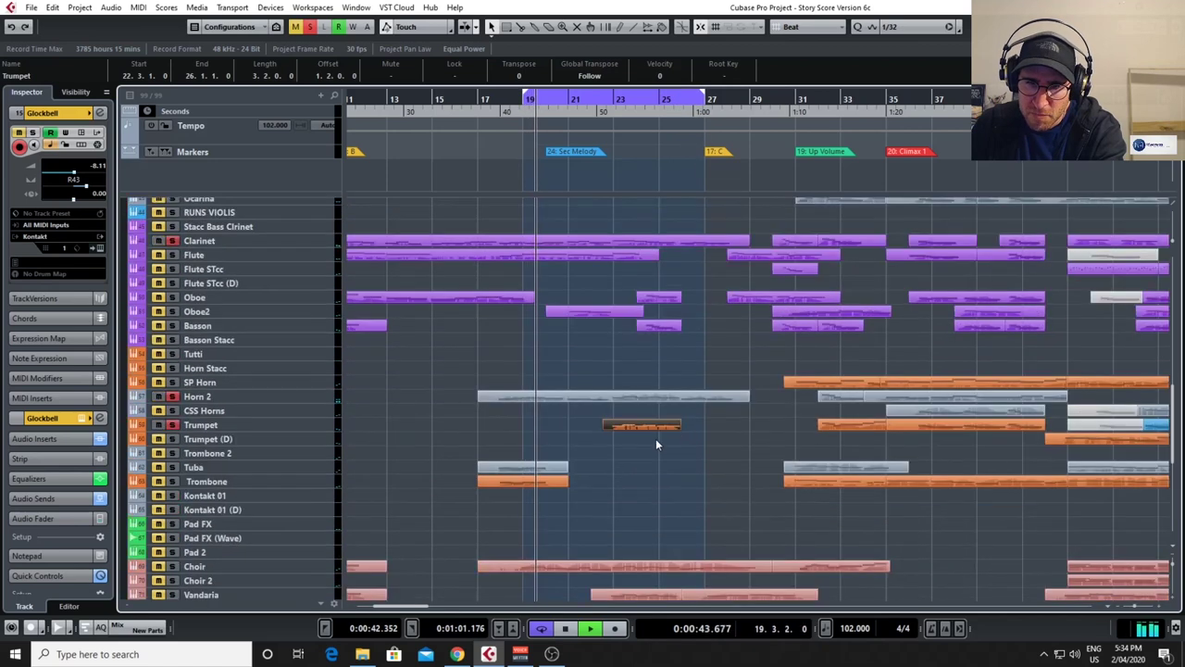
pyautogui.doubleClick(579, 409)
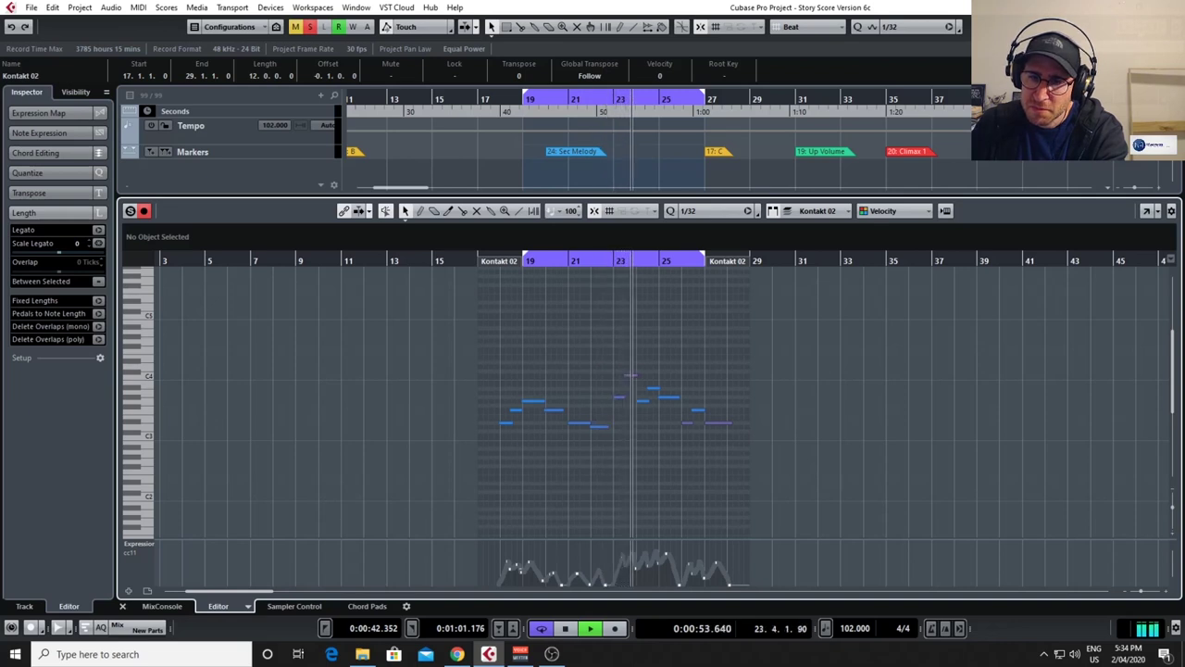
pyautogui.hotkey('ctrl', 'e')
pyautogui.click(667, 427)
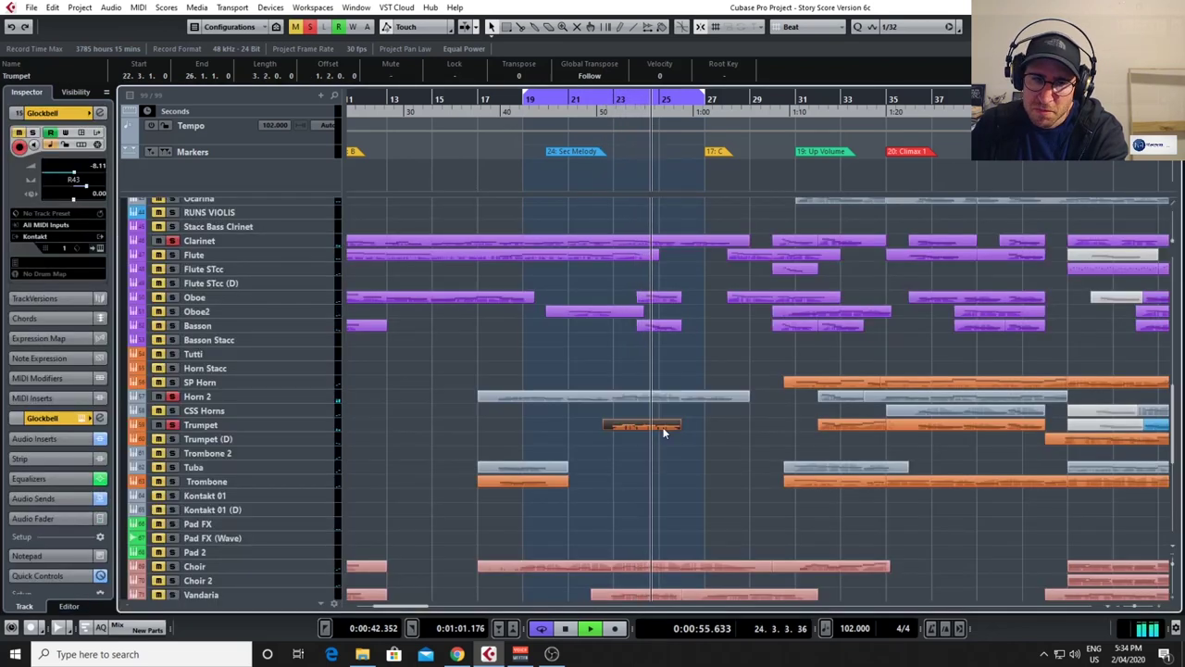
pyautogui.hotkey('ctrl', 'e')
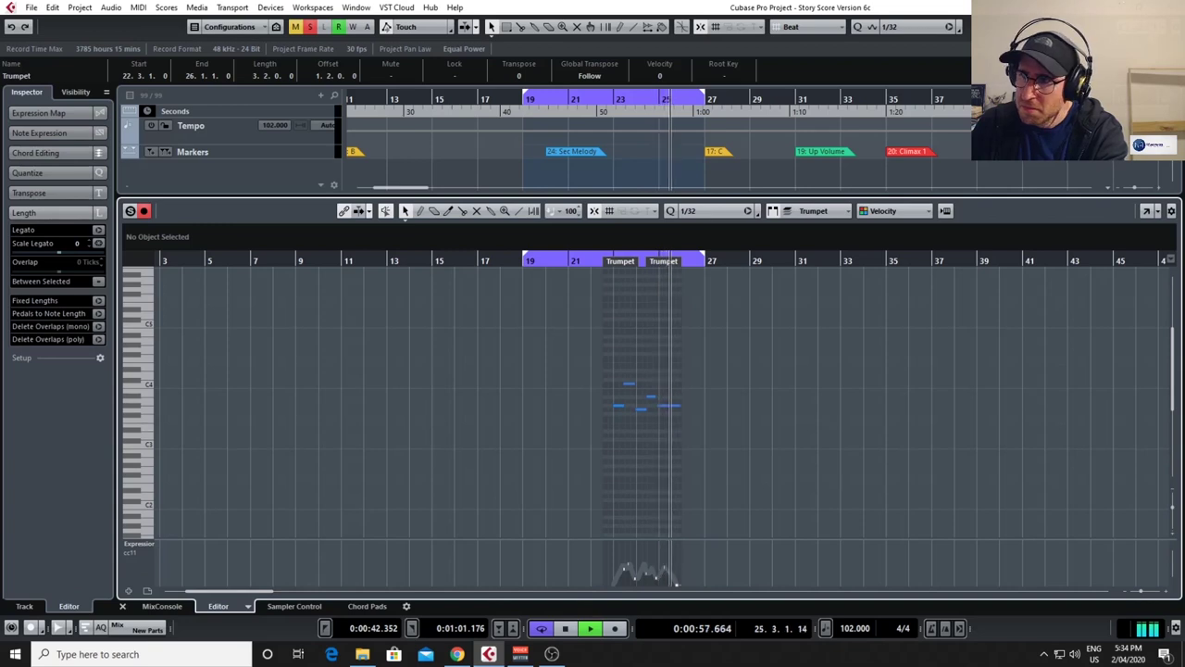
pyautogui.hotkey('ctrl', 'e')
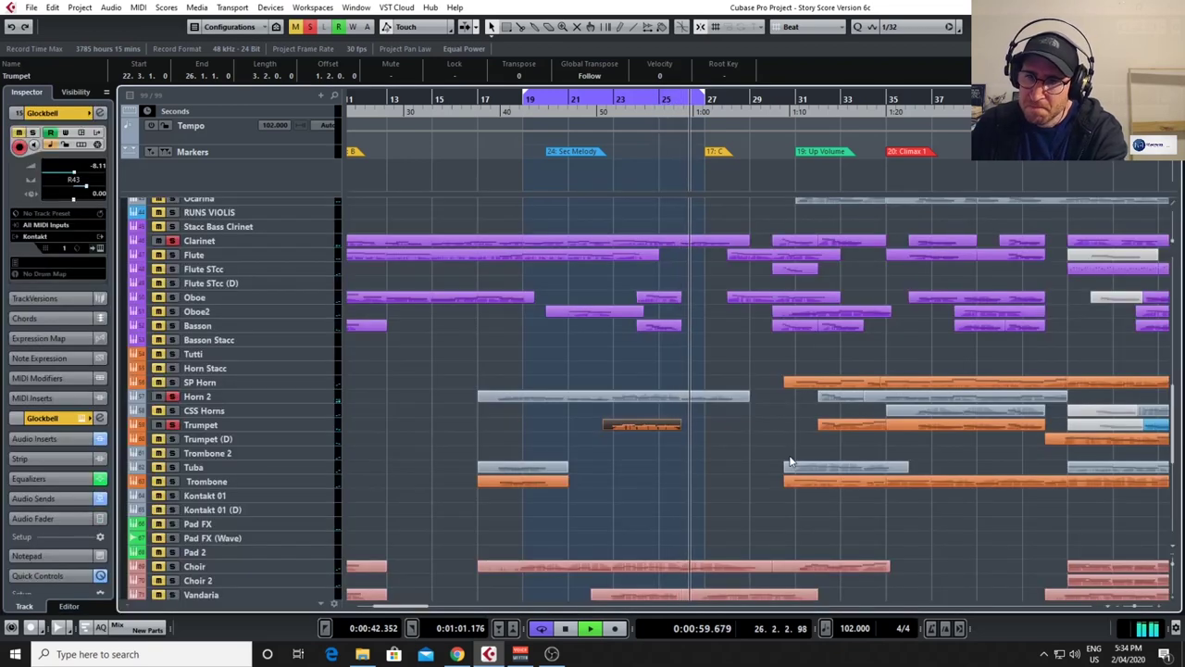
# Clear the solo state from all soloed tracks at once.
pyautogui.scroll(4, 789, 460)
pyautogui.scroll(-5, 789, 461)
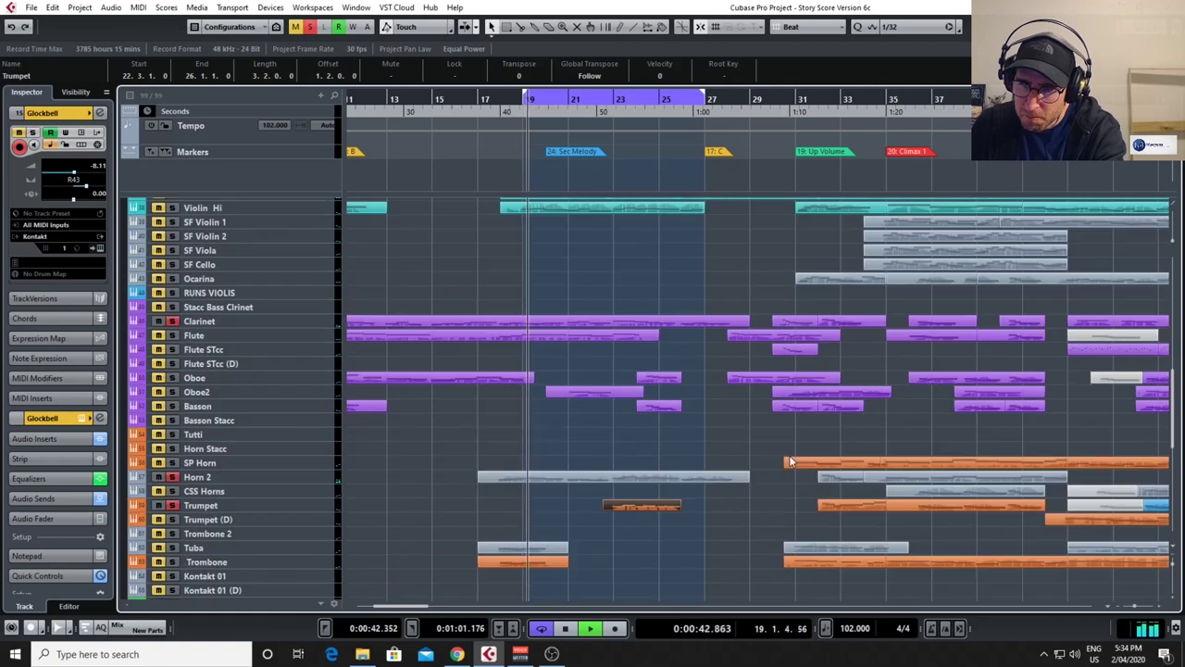
pyautogui.scroll(-2, 790, 461)
pyautogui.scroll(7, 790, 460)
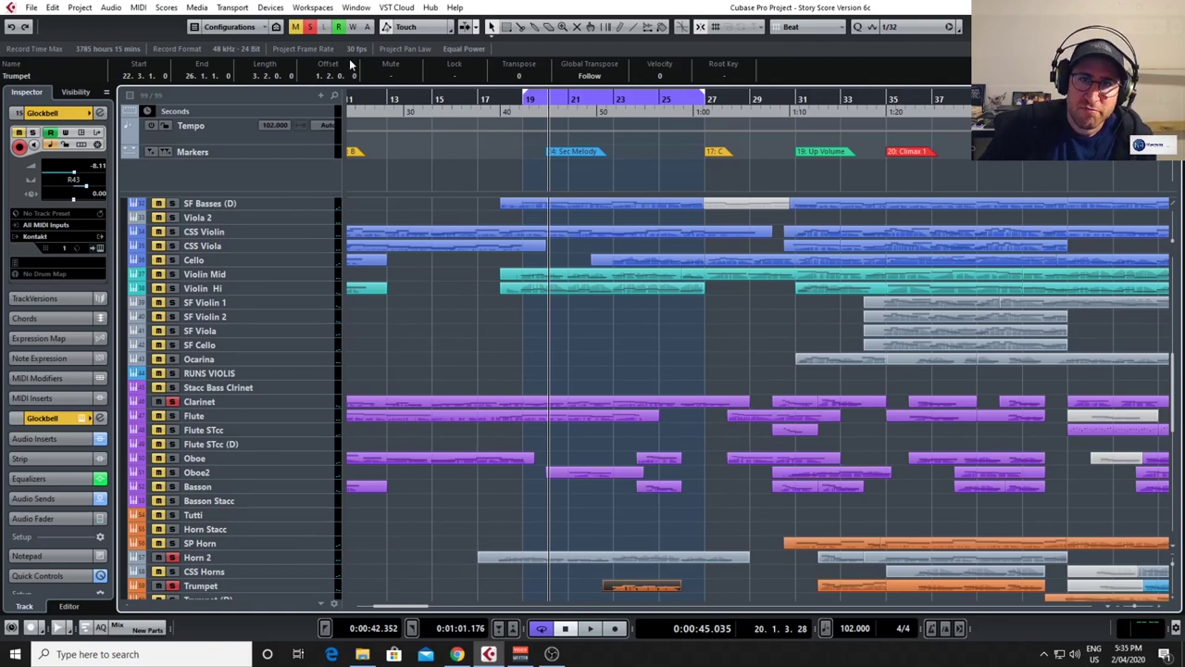
pyautogui.click(297, 27)
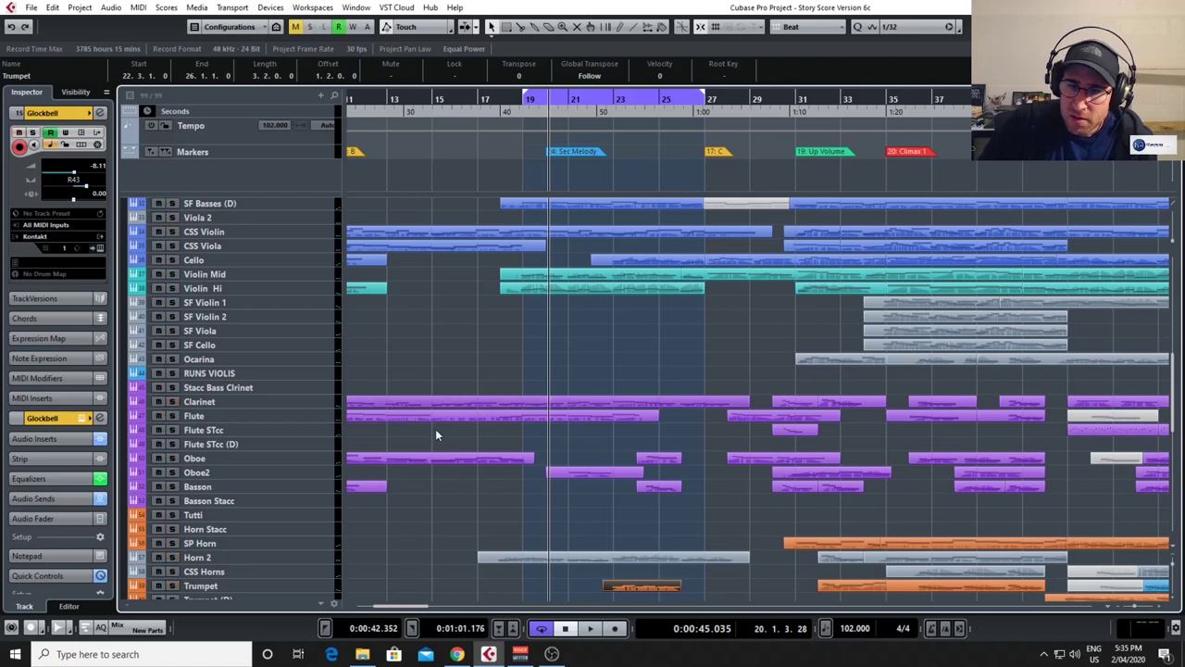
# Examine how the string, woodwind, brass and choir parts are layered from bar 19 through the Last Melody section.
pyautogui.moveTo(417, 608); pyautogui.dragTo(445, 609)
pyautogui.scroll(5, 523, 408)
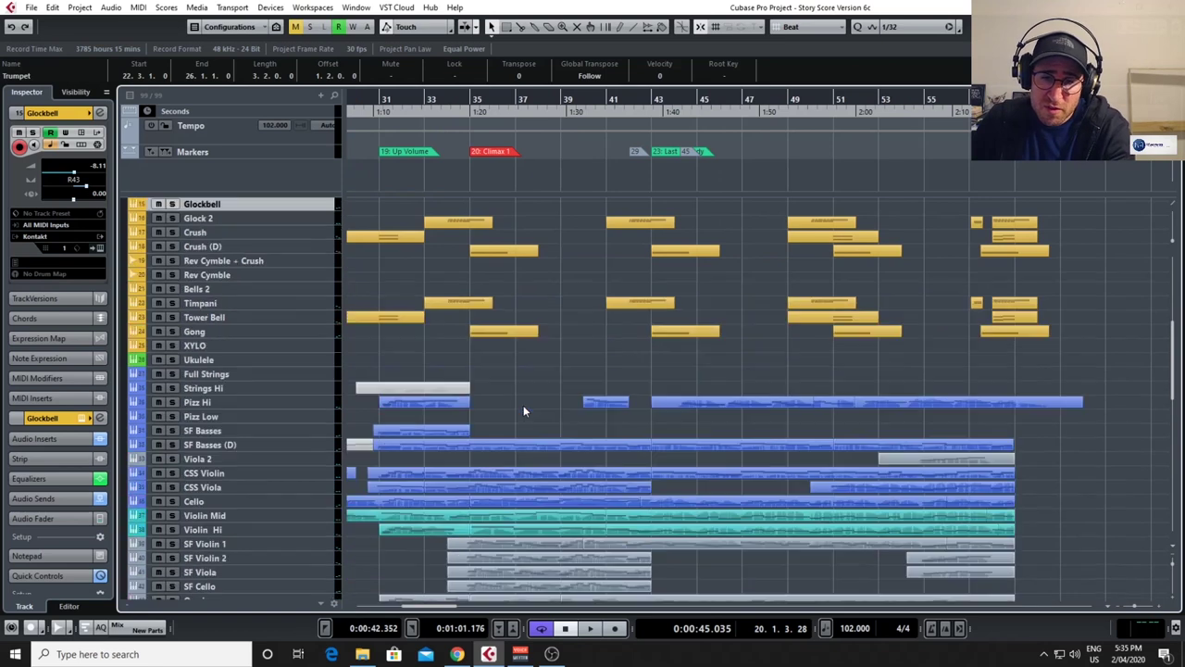
pyautogui.scroll(-3, 524, 410)
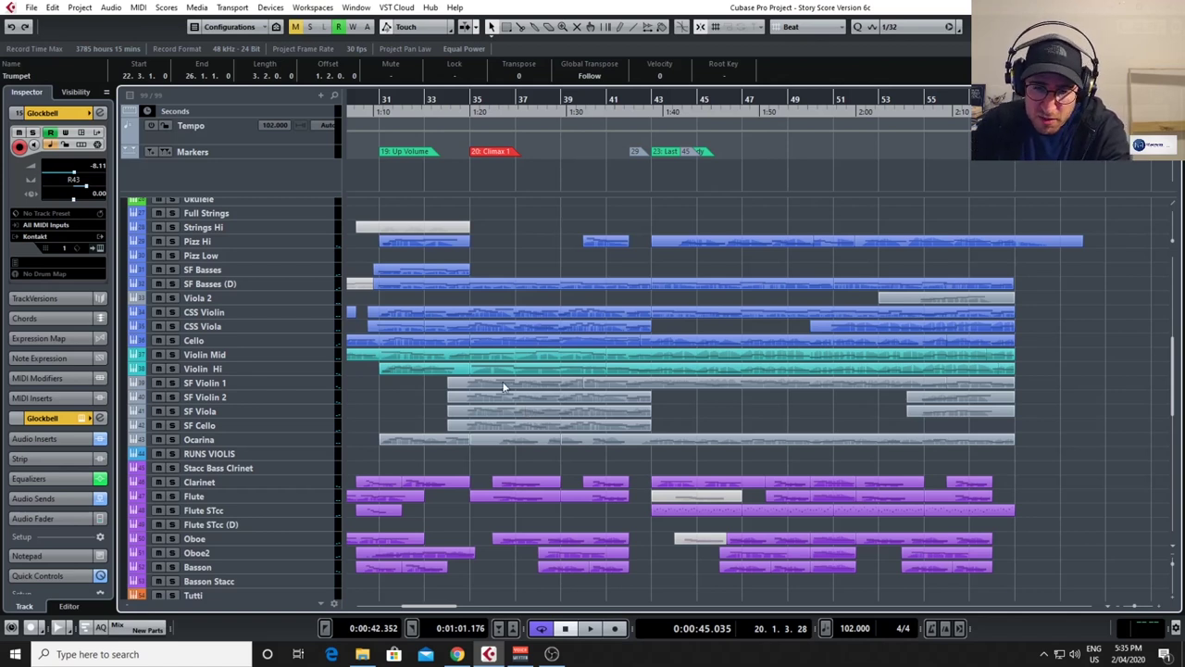
pyautogui.moveTo(457, 609); pyautogui.dragTo(436, 611)
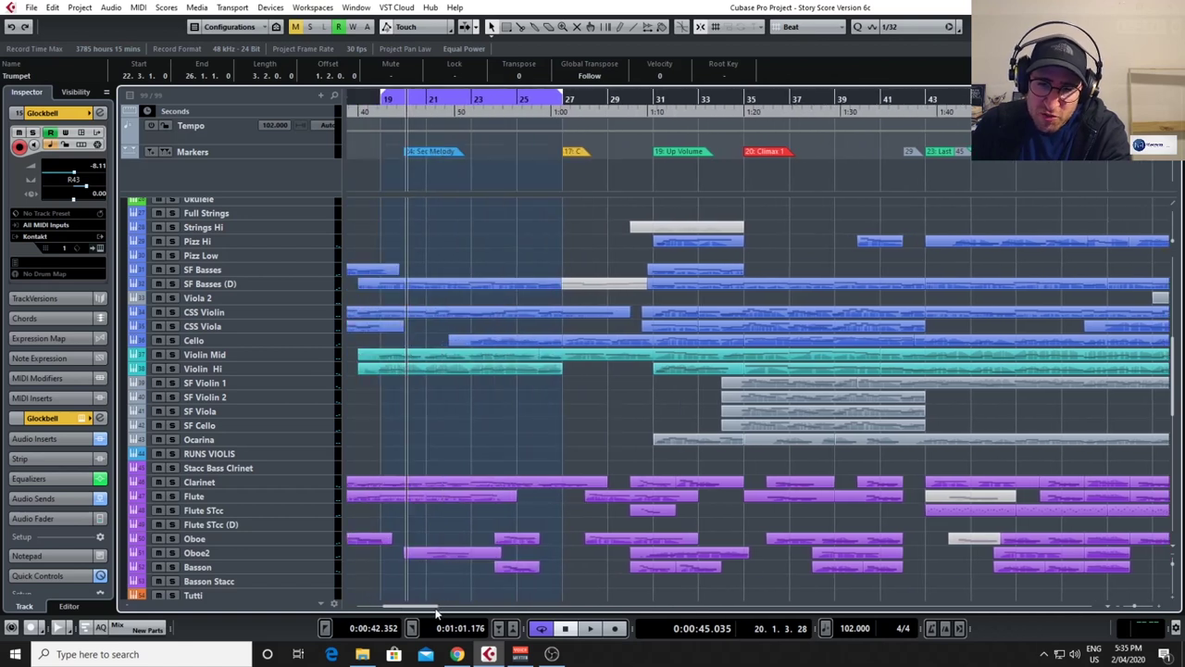
pyautogui.scroll(-3, 531, 428)
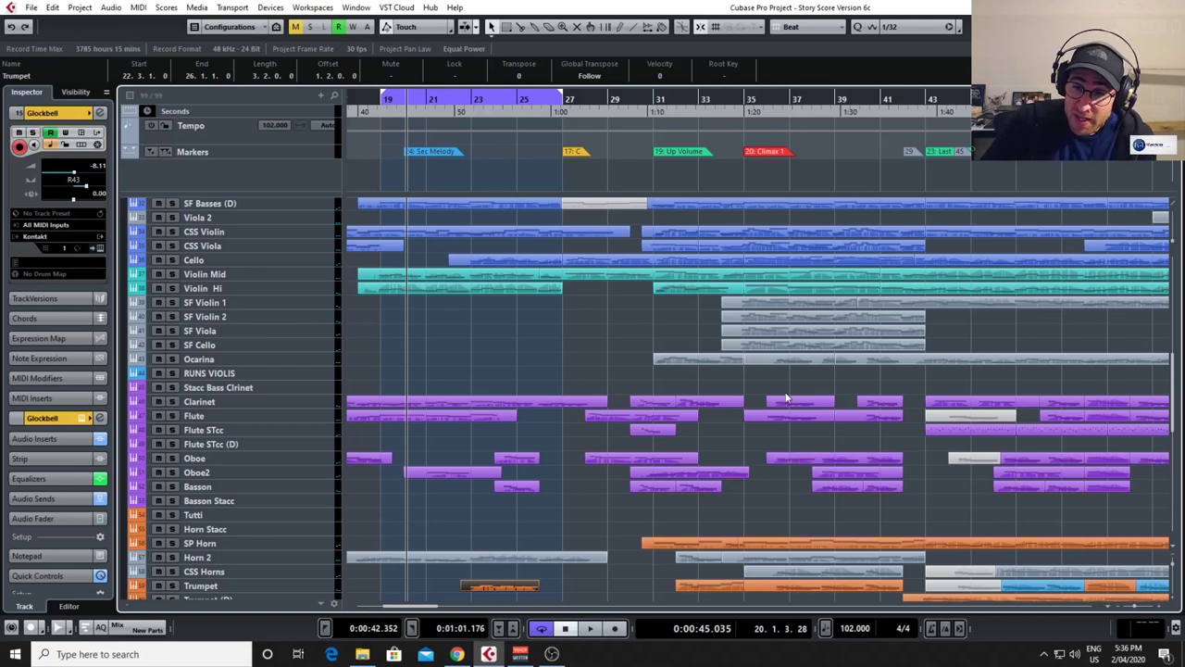
pyautogui.scroll(-5, 785, 397)
pyautogui.scroll(8, 785, 396)
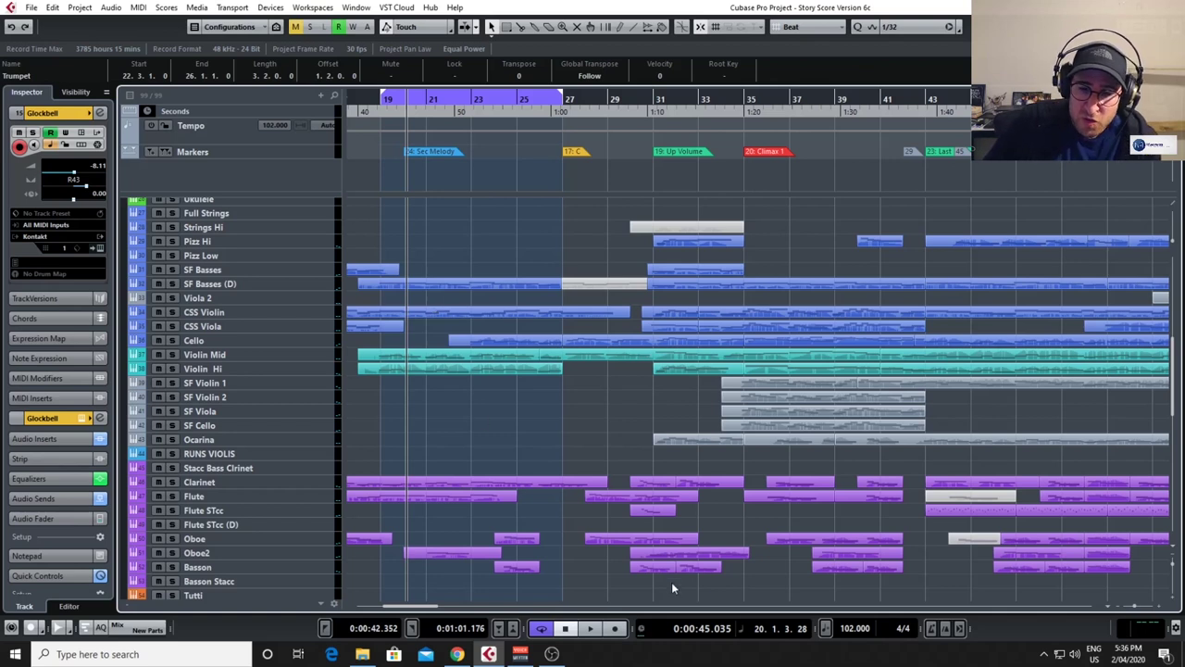
pyautogui.scroll(-4, 537, 375)
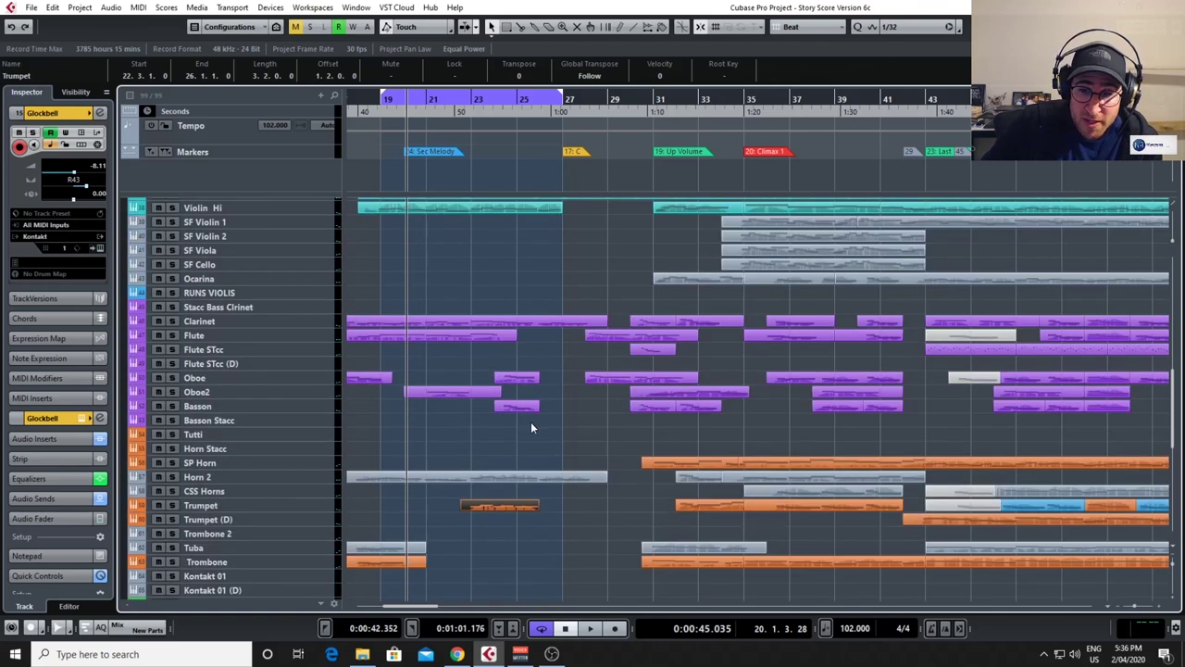
pyautogui.scroll(-4, 531, 427)
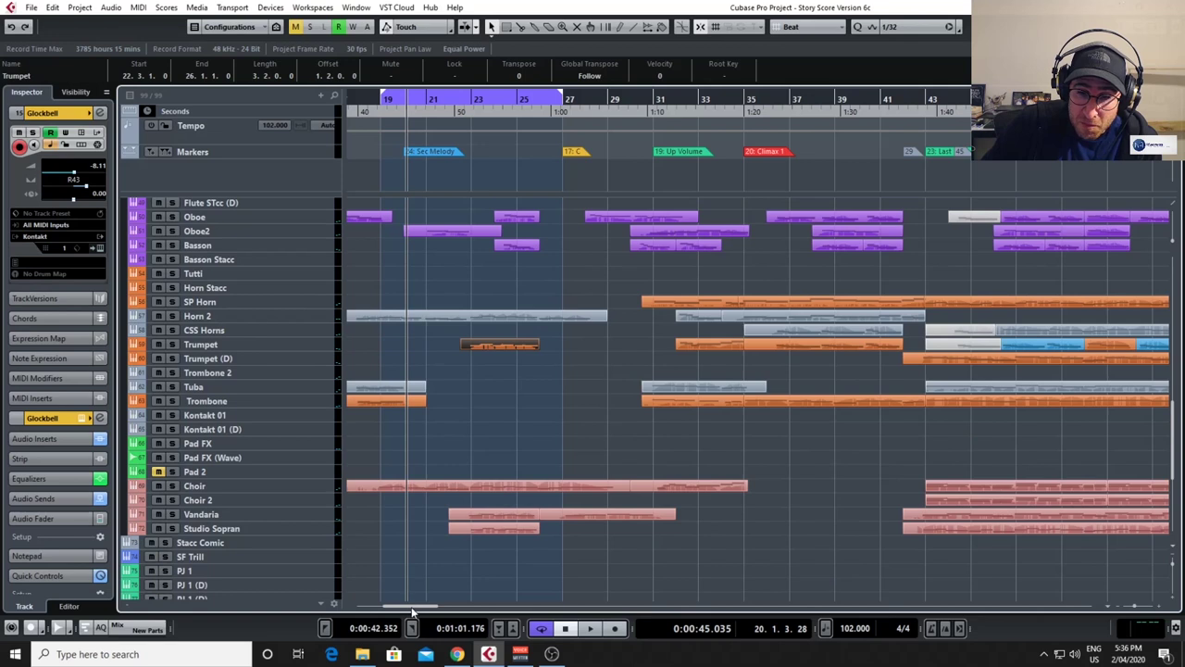
# Solo the woodwind tracks from Clarinet through Basson Stacc and start playback from bar 43.
pyautogui.moveTo(414, 606)
pyautogui.mouseDown()
pyautogui.moveTo(436, 607)
pyautogui.moveTo(402, 610)
pyautogui.moveTo(414, 610)
pyautogui.mouseUp()
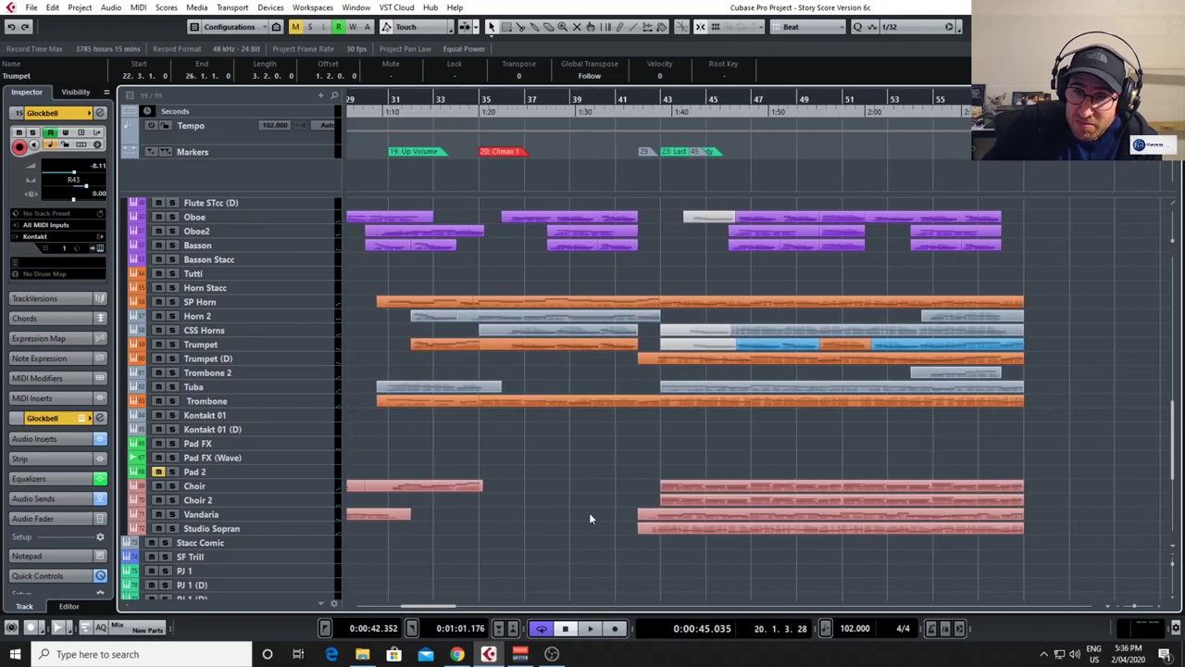
pyautogui.scroll(8, 589, 512)
pyautogui.scroll(-3, 608, 460)
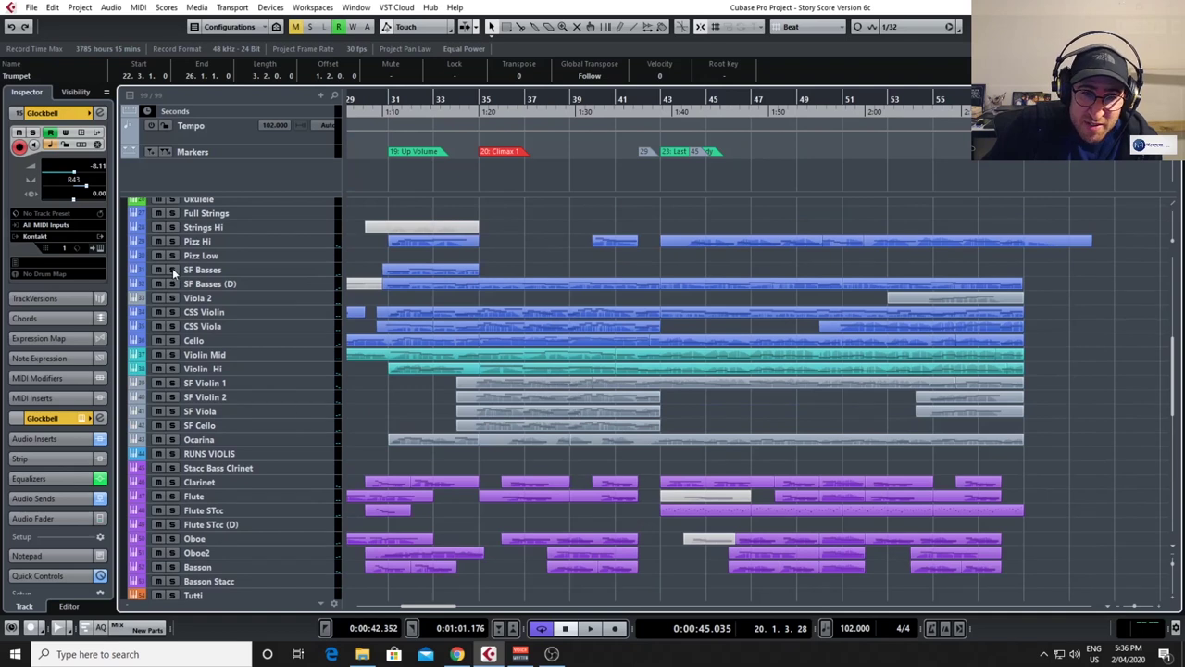
pyautogui.scroll(-3, 470, 415)
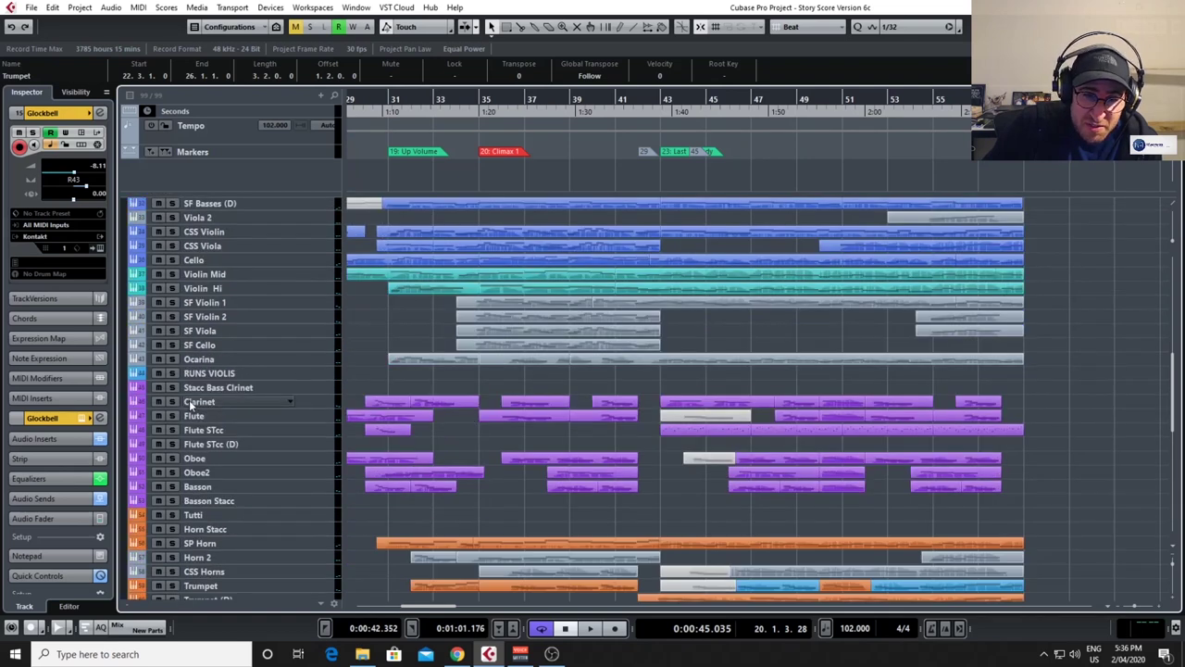
pyautogui.moveTo(172, 401); pyautogui.dragTo(172, 489)
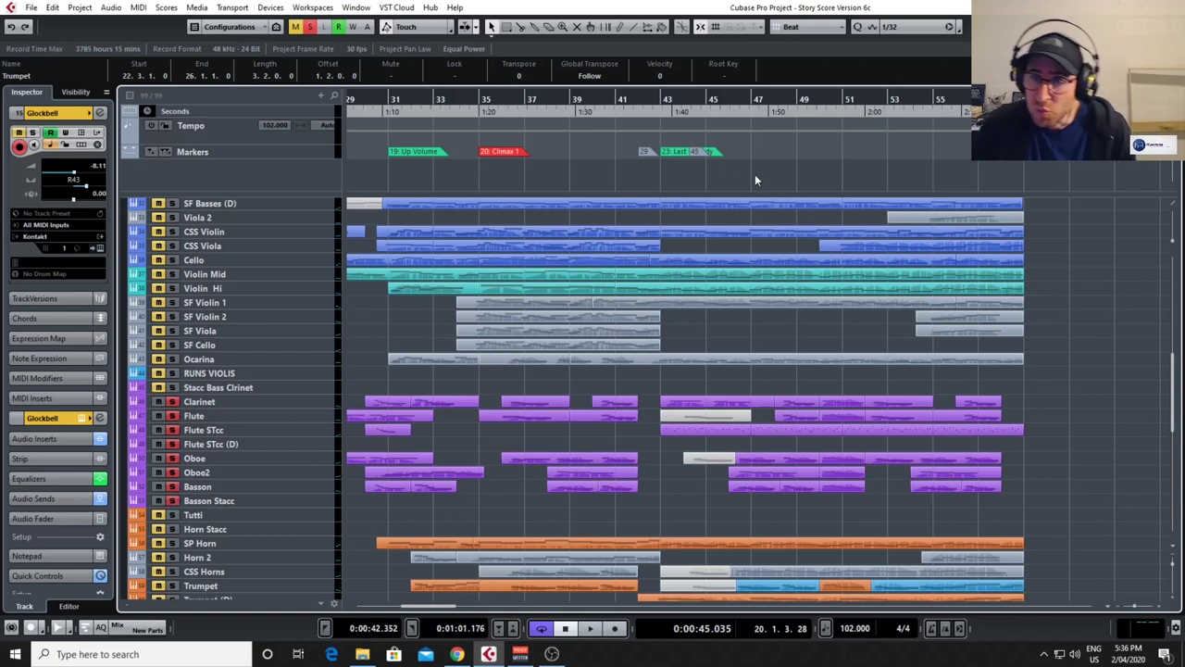
pyautogui.click(664, 100)
pyautogui.press('space')
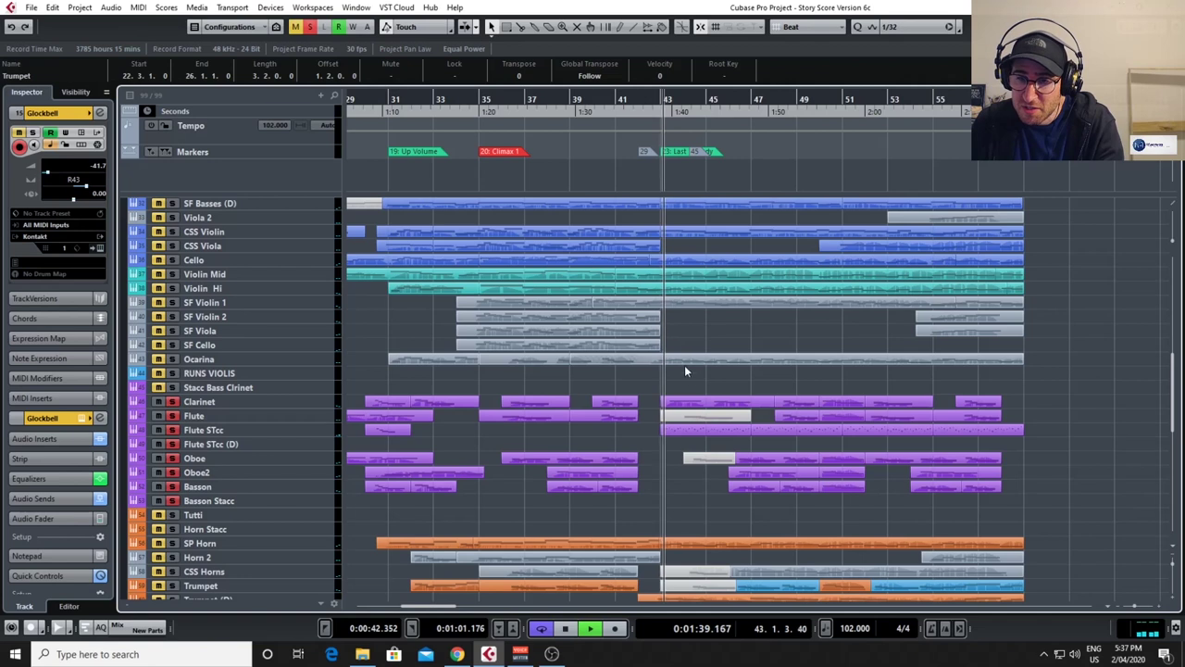
# View the notes of the Clarinet part from bar 43 and the Oboe part from bar 46 during playback.
pyautogui.click(710, 406)
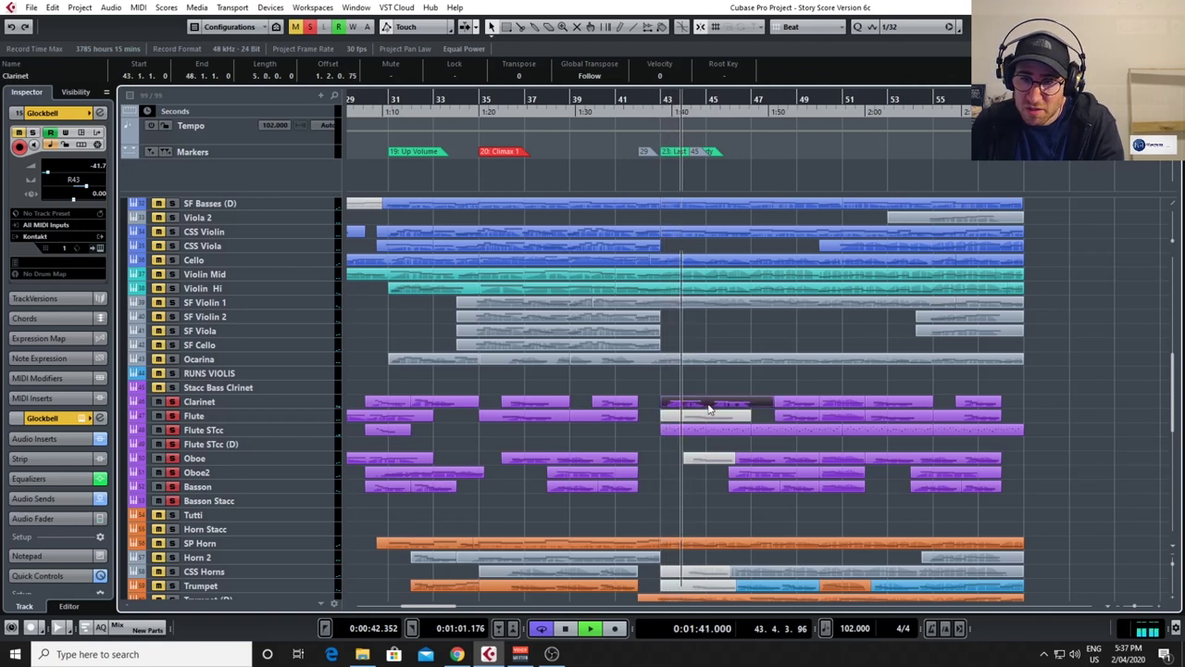
pyautogui.doubleClick(710, 407)
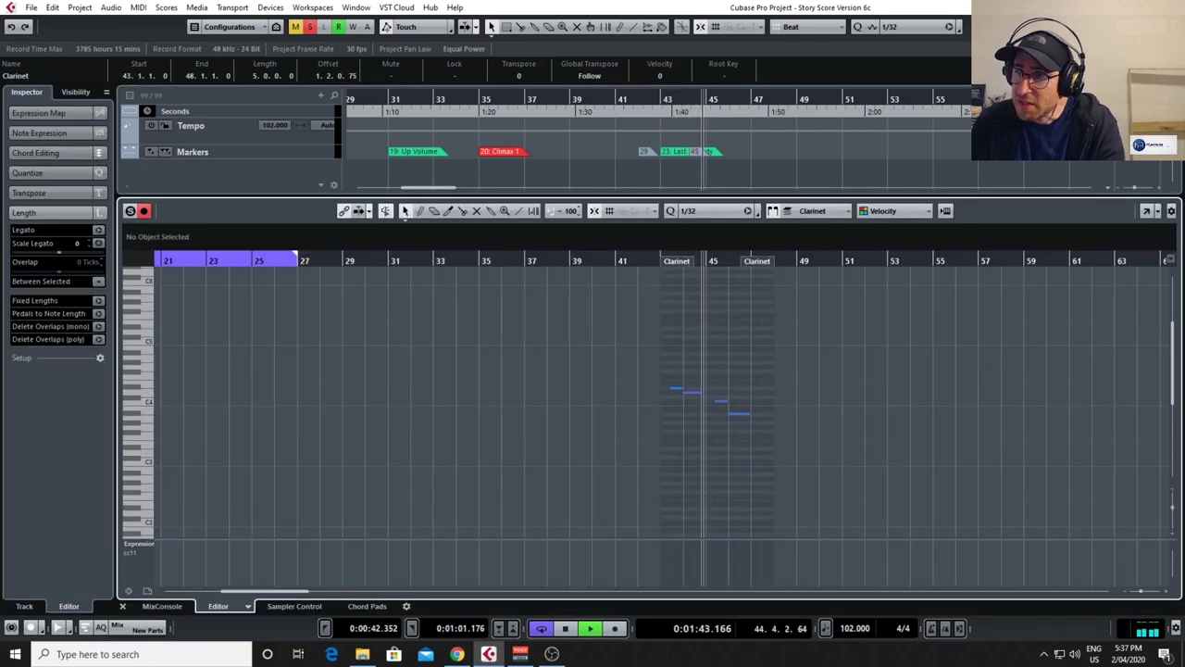
pyautogui.hotkey('ctrl', 'e')
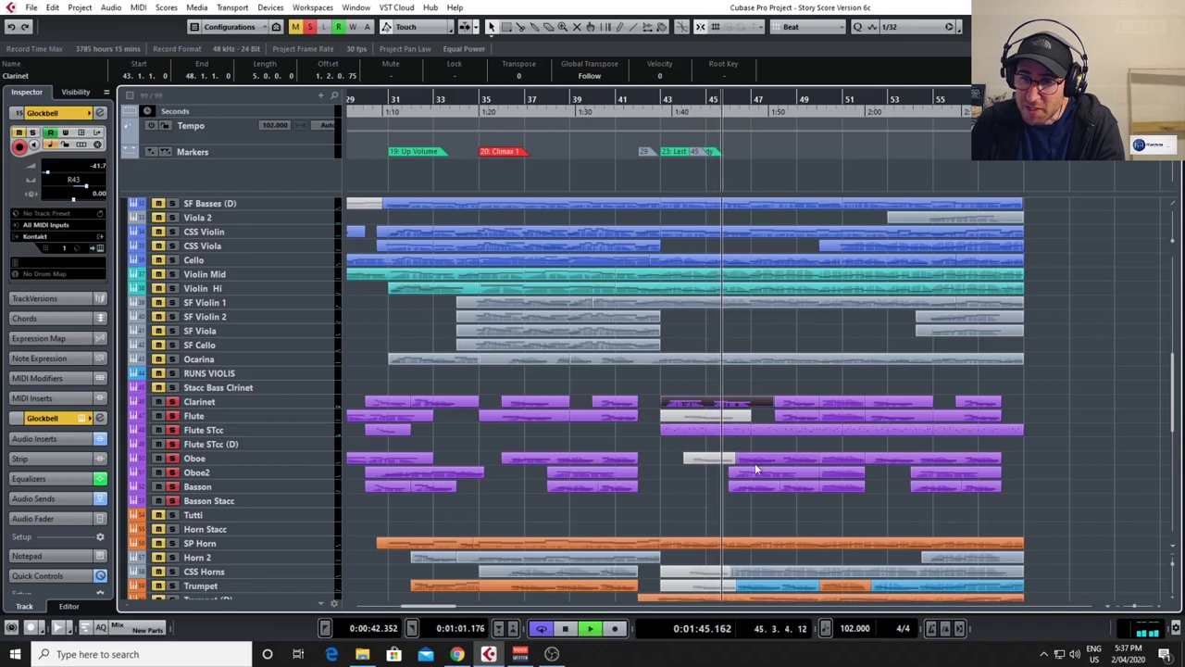
pyautogui.doubleClick(765, 463)
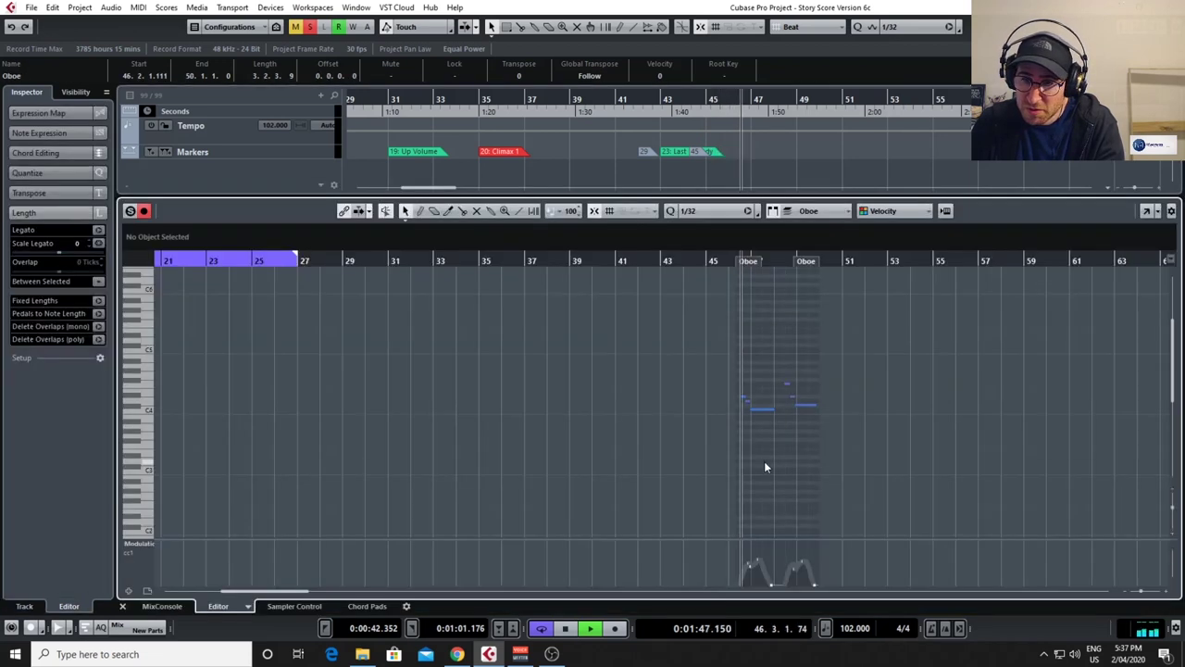
pyautogui.hotkey('ctrl', 'e')
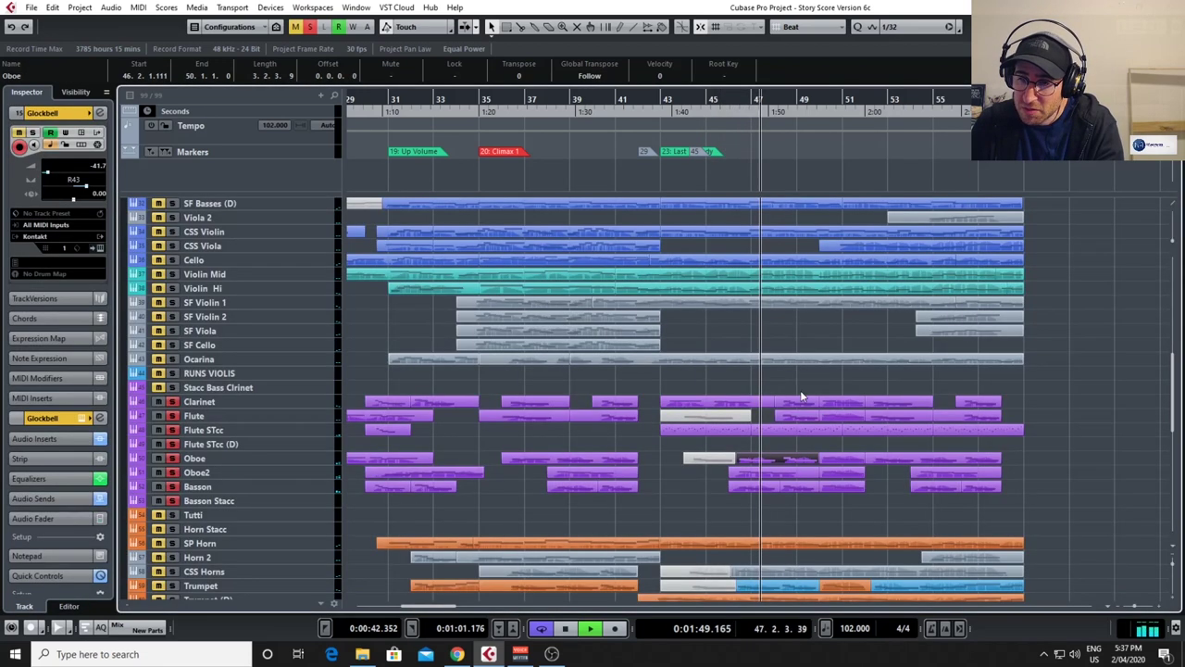
# Add the Tuba and Trombone tracks to the soloed woodwinds, listen to them together, and stop playback.
pyautogui.scroll(-5, 837, 375)
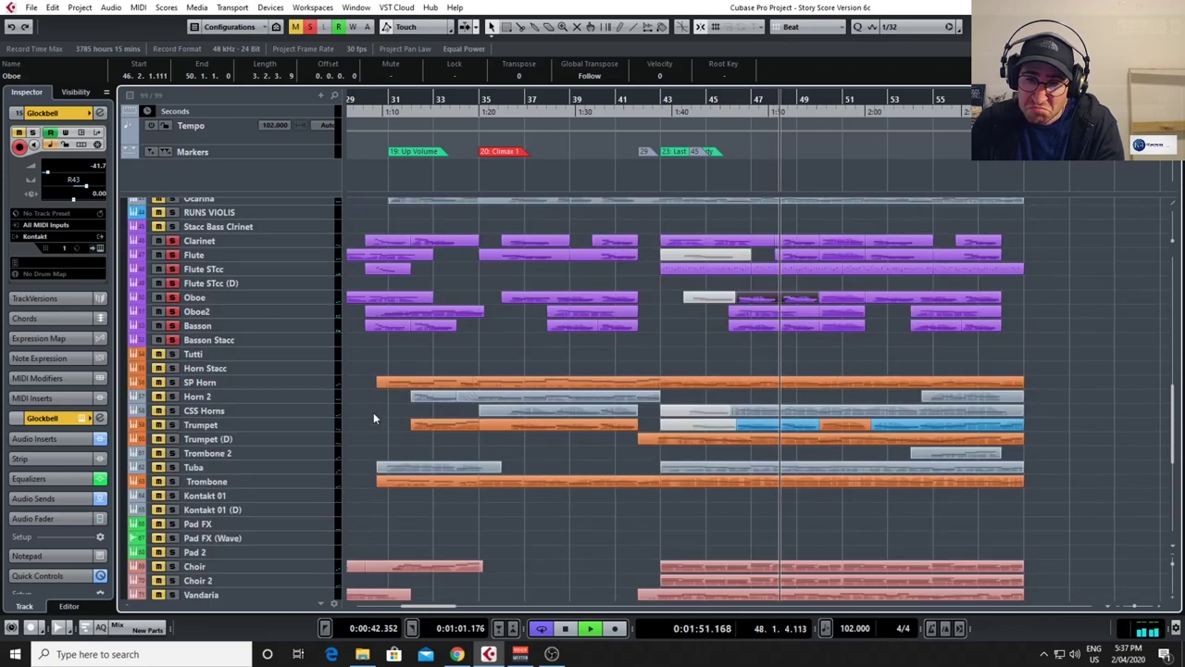
pyautogui.click(171, 482)
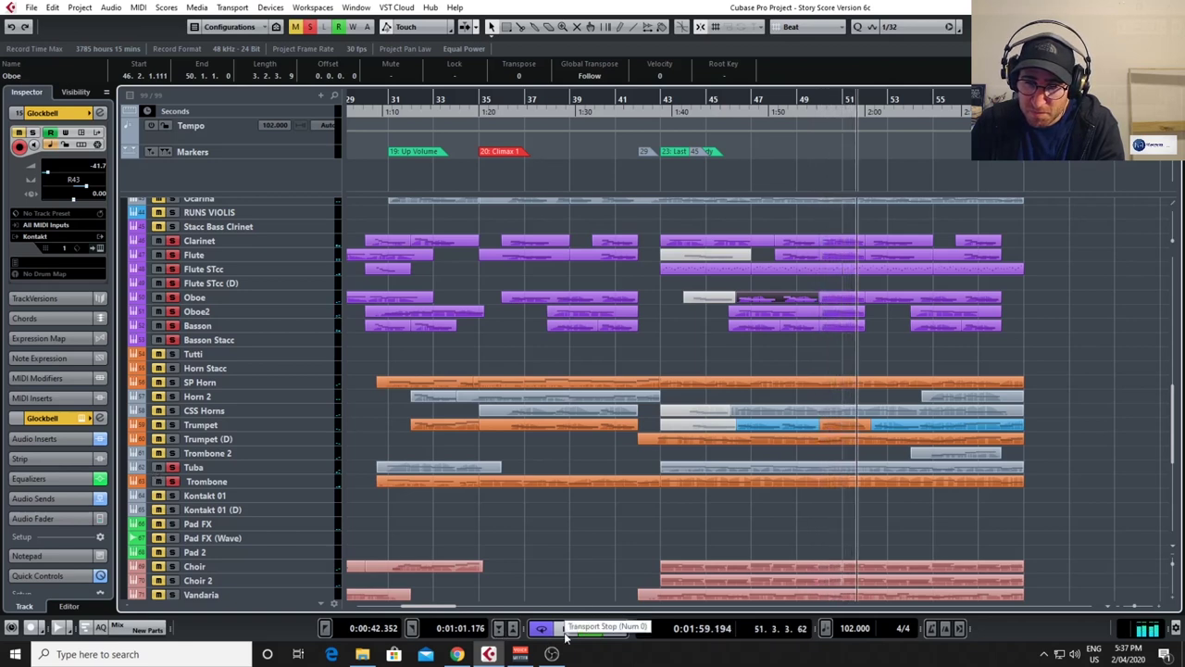
pyautogui.scroll(-4, 564, 528)
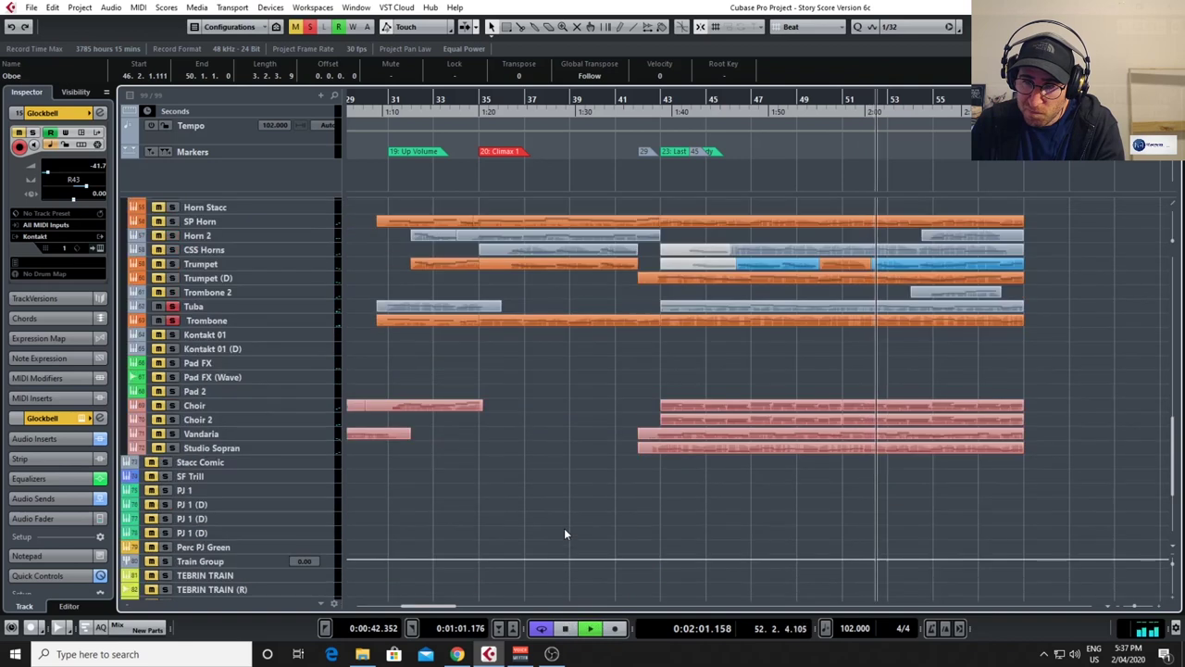
pyautogui.scroll(6, 565, 530)
pyautogui.scroll(-2, 564, 531)
pyautogui.click(565, 630)
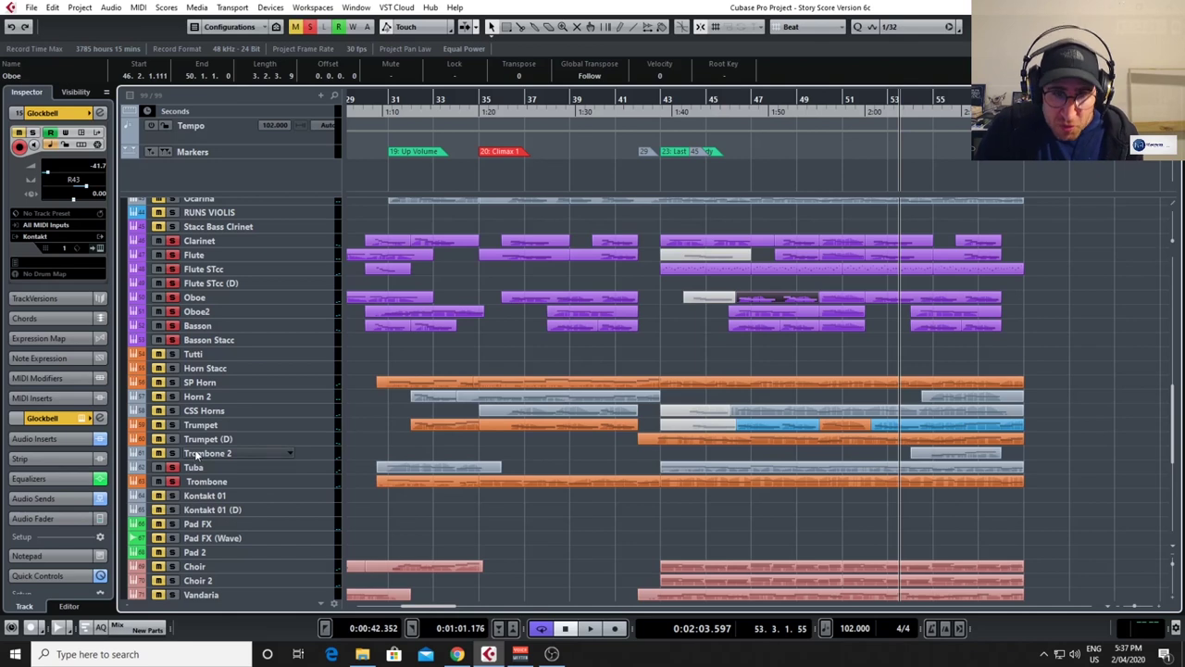
# Examine the string, woodwind and low brass tracks between bars 29 and 57 to compare their roles.
pyautogui.scroll(5, 198, 450)
pyautogui.scroll(3, 197, 327)
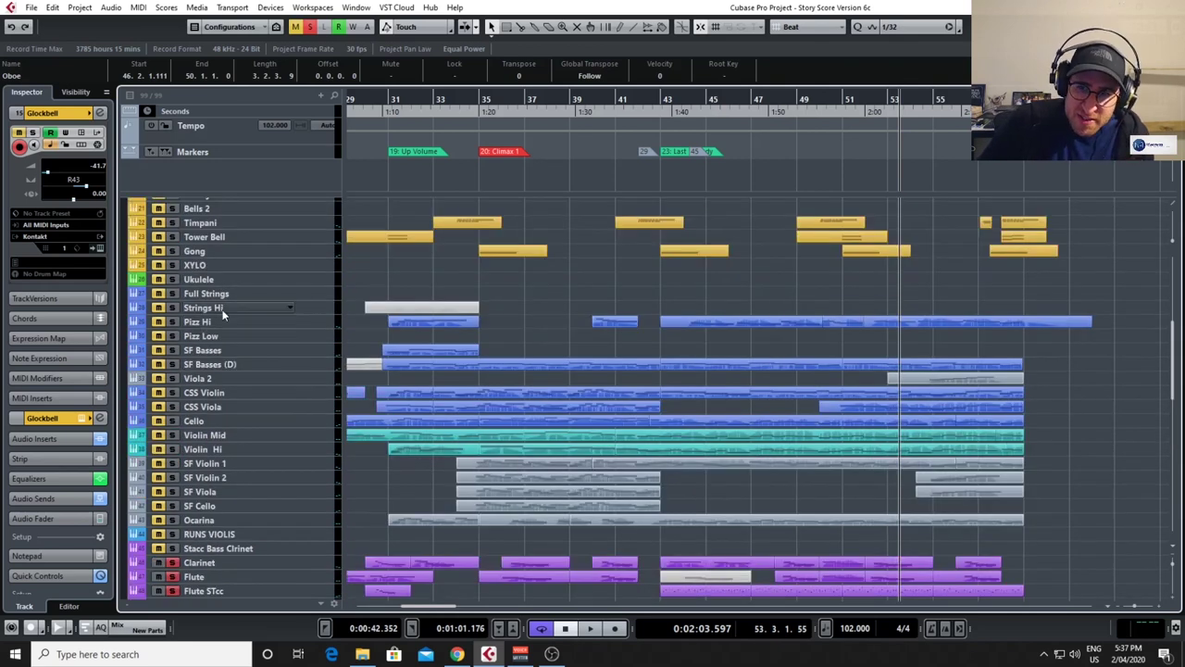
pyautogui.scroll(-6, 226, 315)
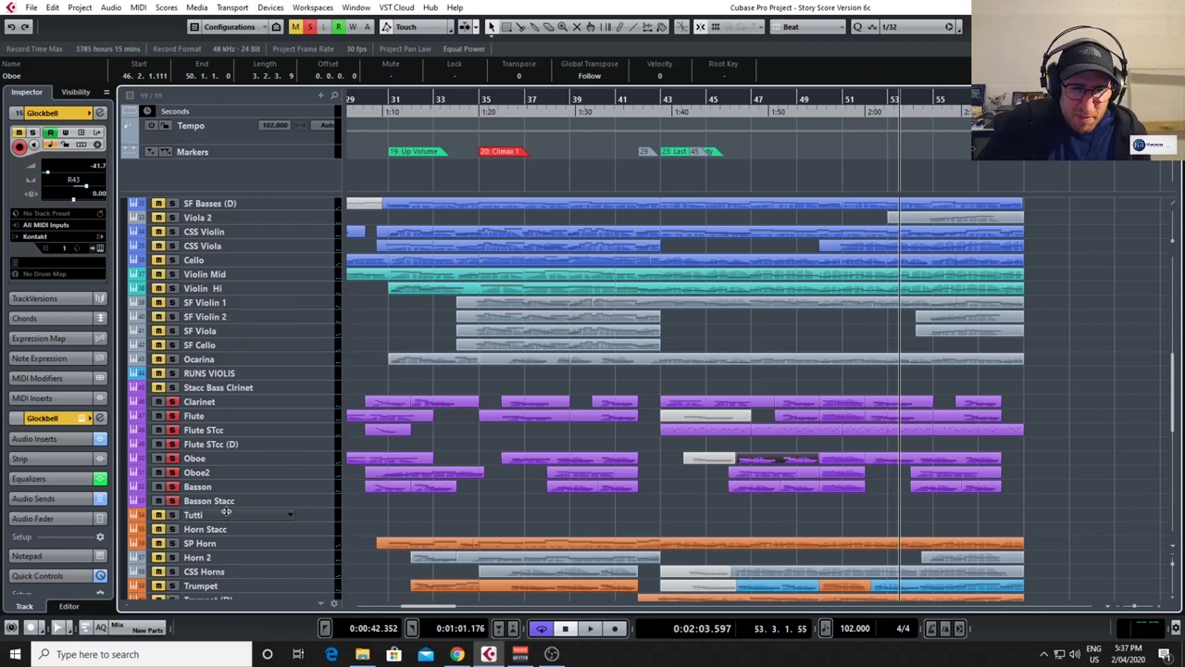
pyautogui.scroll(-6, 225, 511)
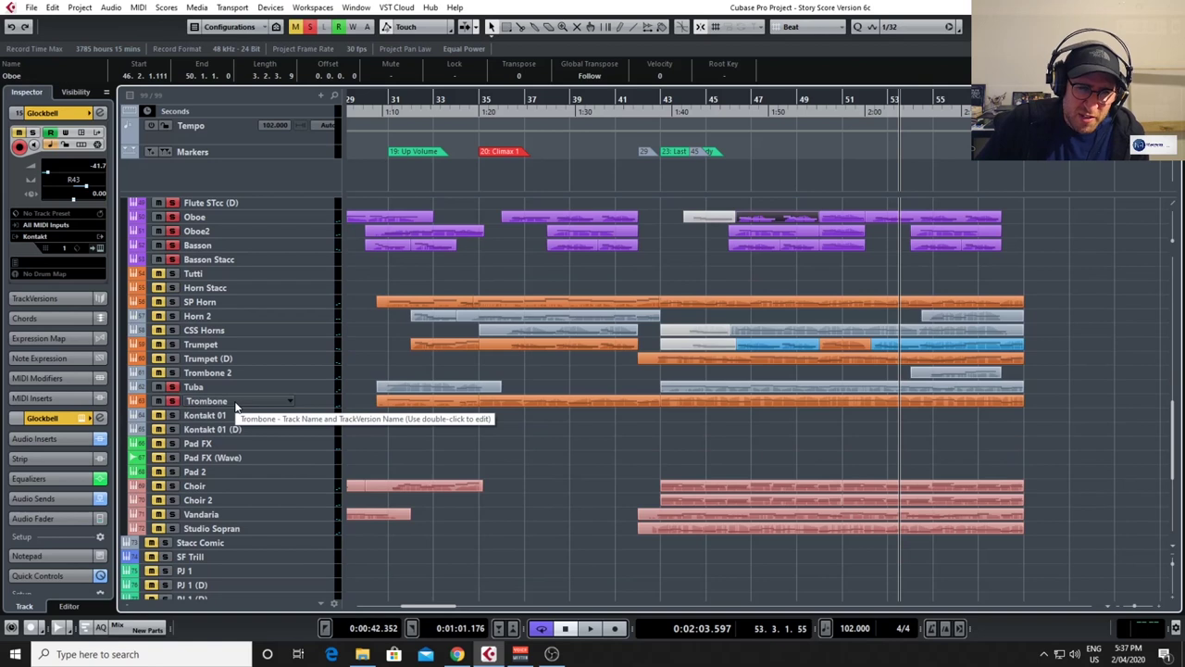
pyautogui.scroll(12, 198, 420)
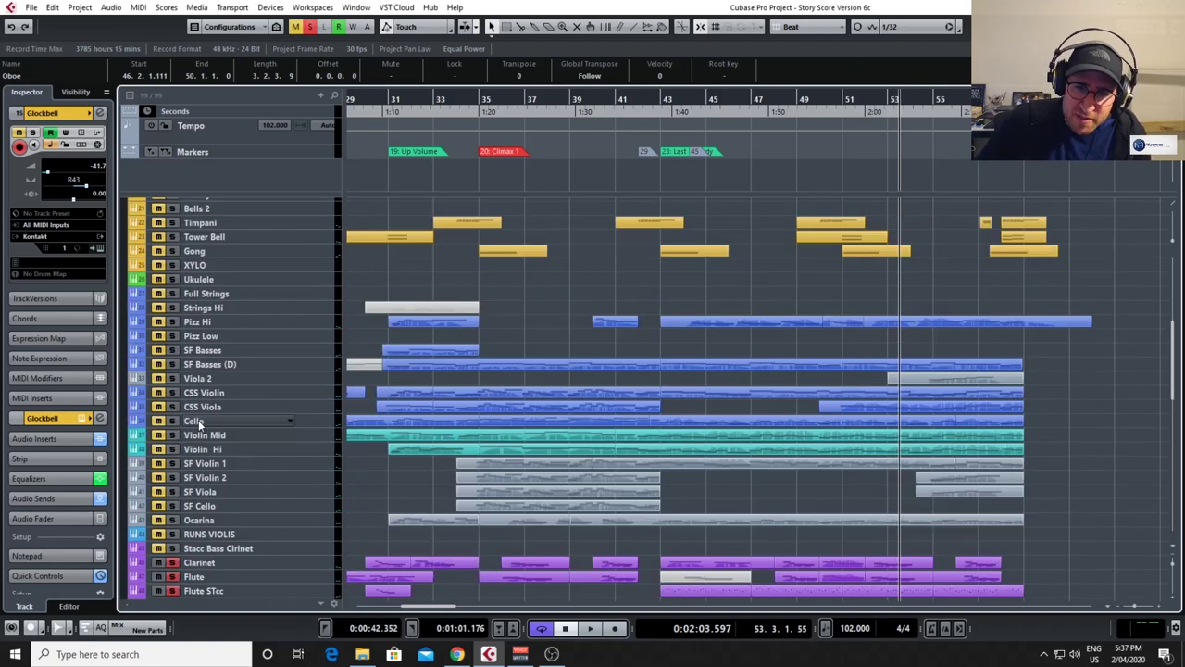
pyautogui.scroll(-4, 184, 449)
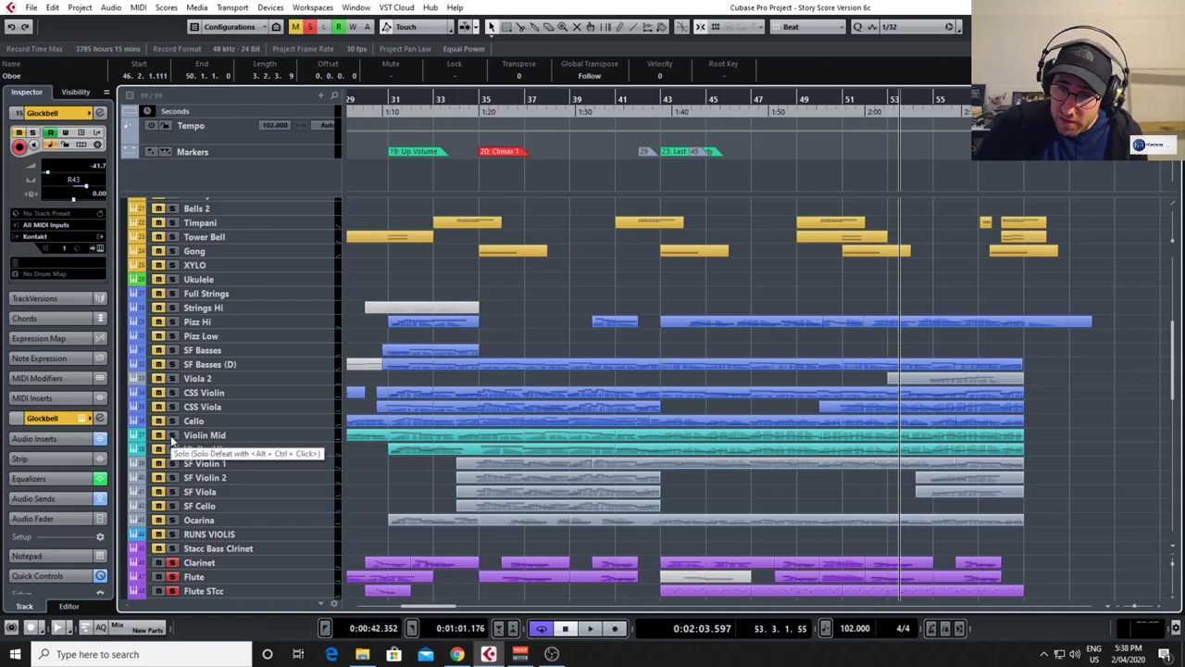
pyautogui.scroll(-4, 443, 448)
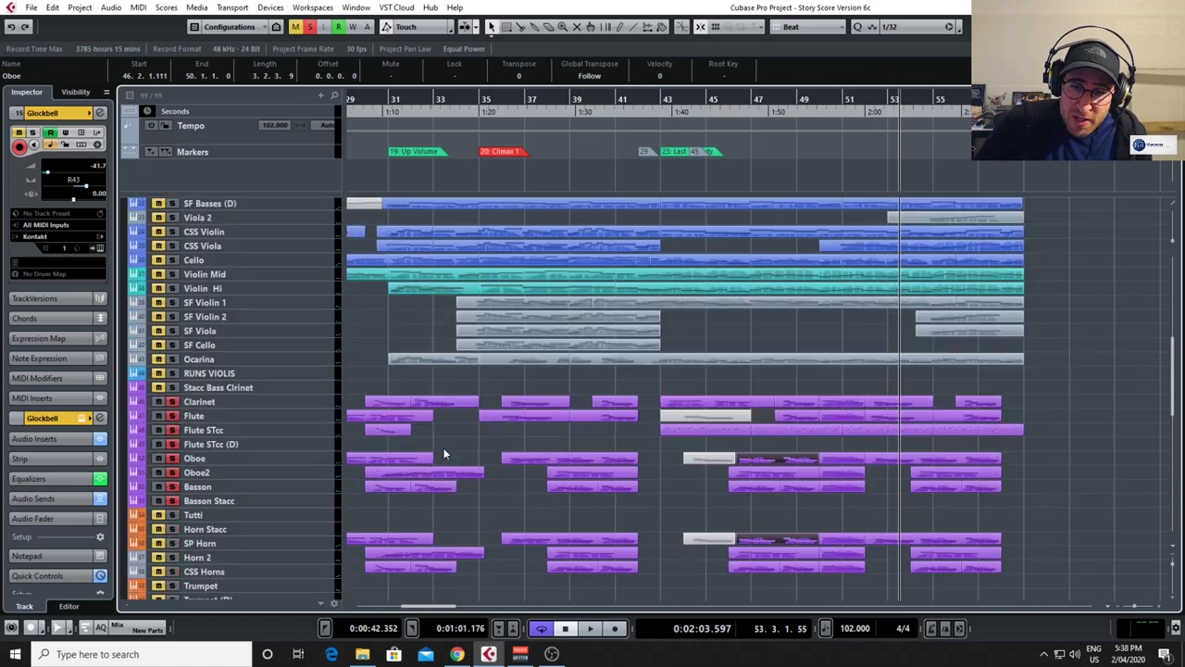
pyautogui.scroll(-2, 444, 453)
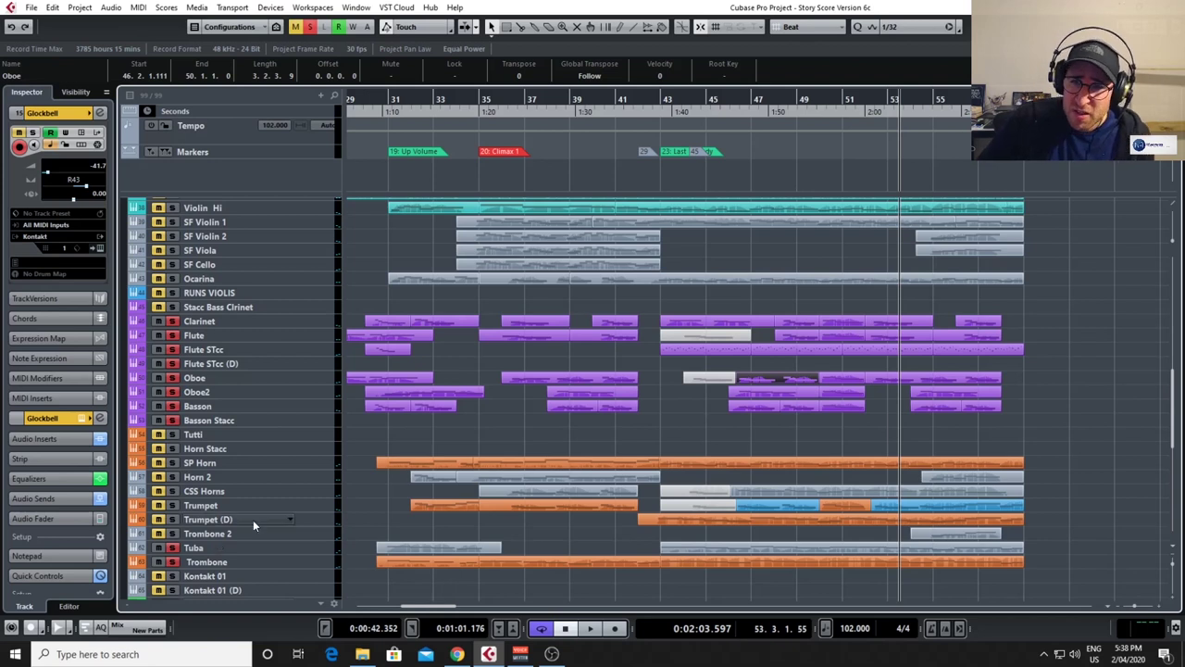
# Solo the vocal tracks from Choir through Studio Sopran and play back from just before bar 43.
pyautogui.click(467, 101)
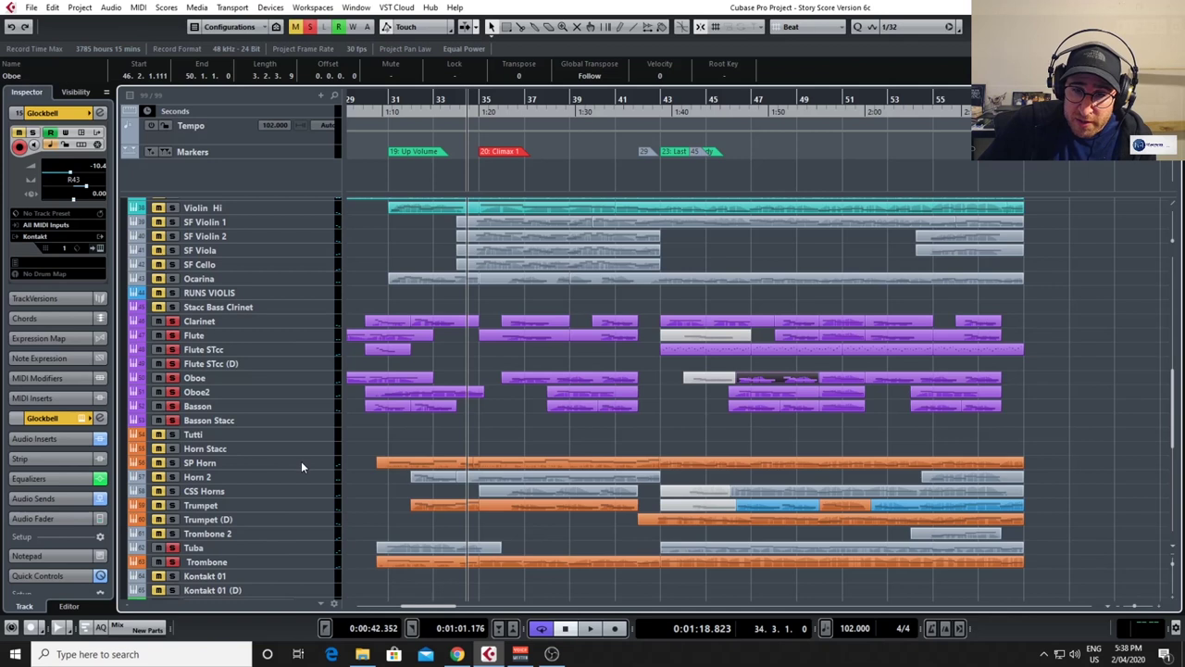
pyautogui.scroll(-5, 335, 448)
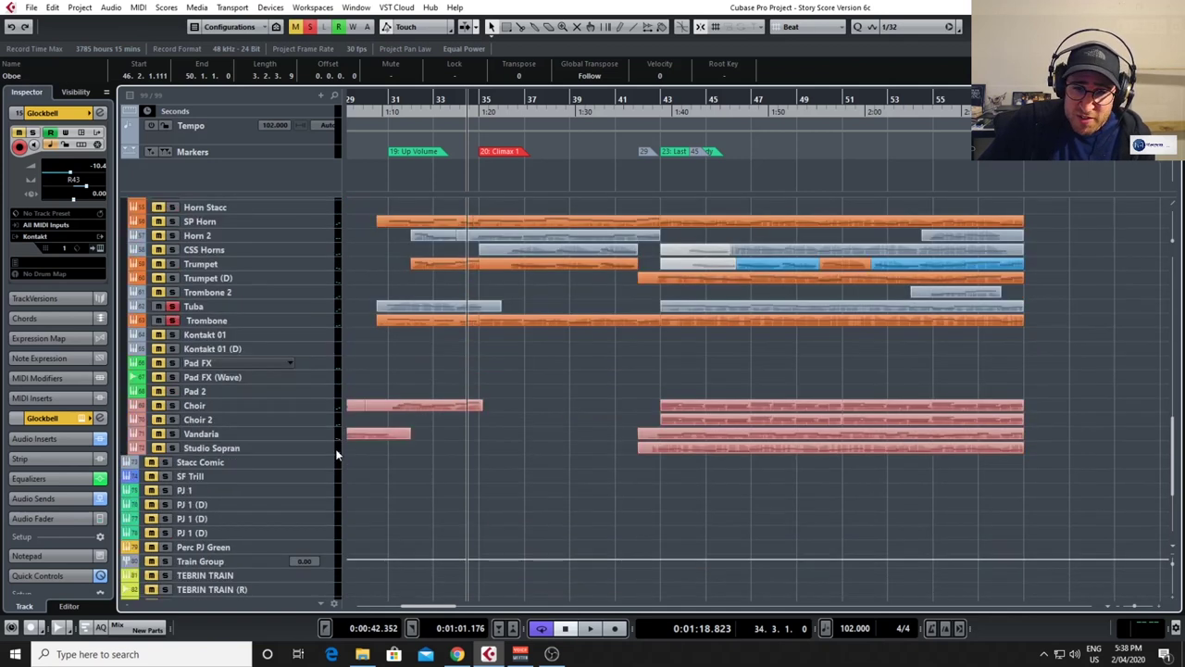
pyautogui.click(654, 103)
pyautogui.click(175, 433)
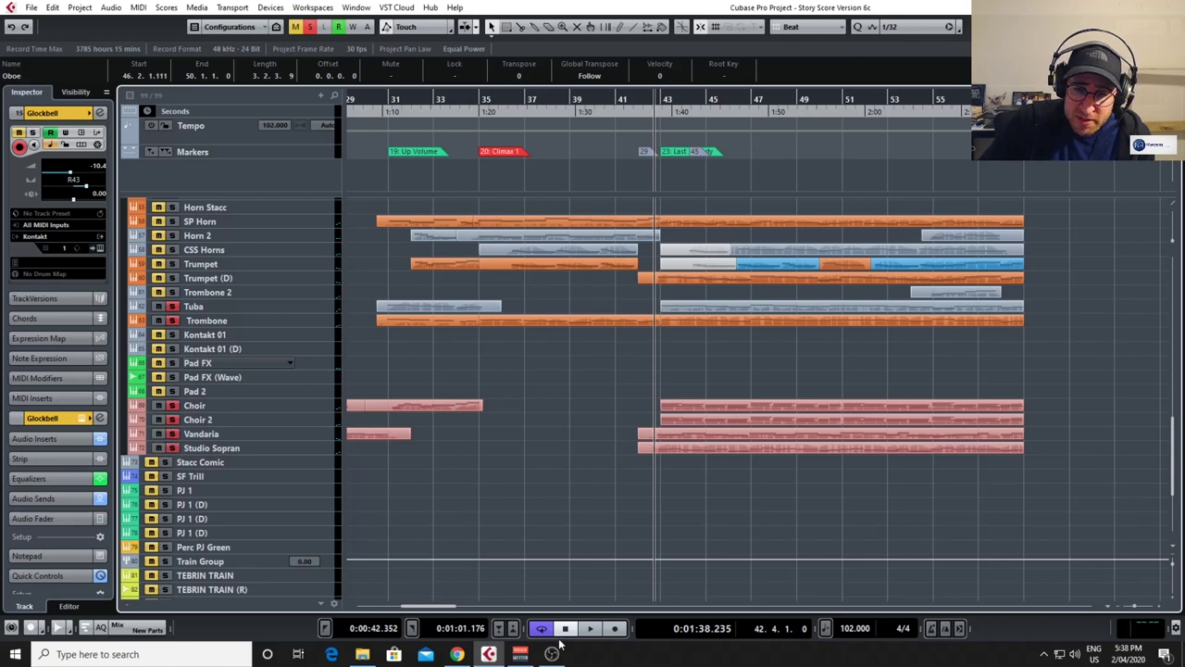
pyautogui.scroll(2, 655, 581)
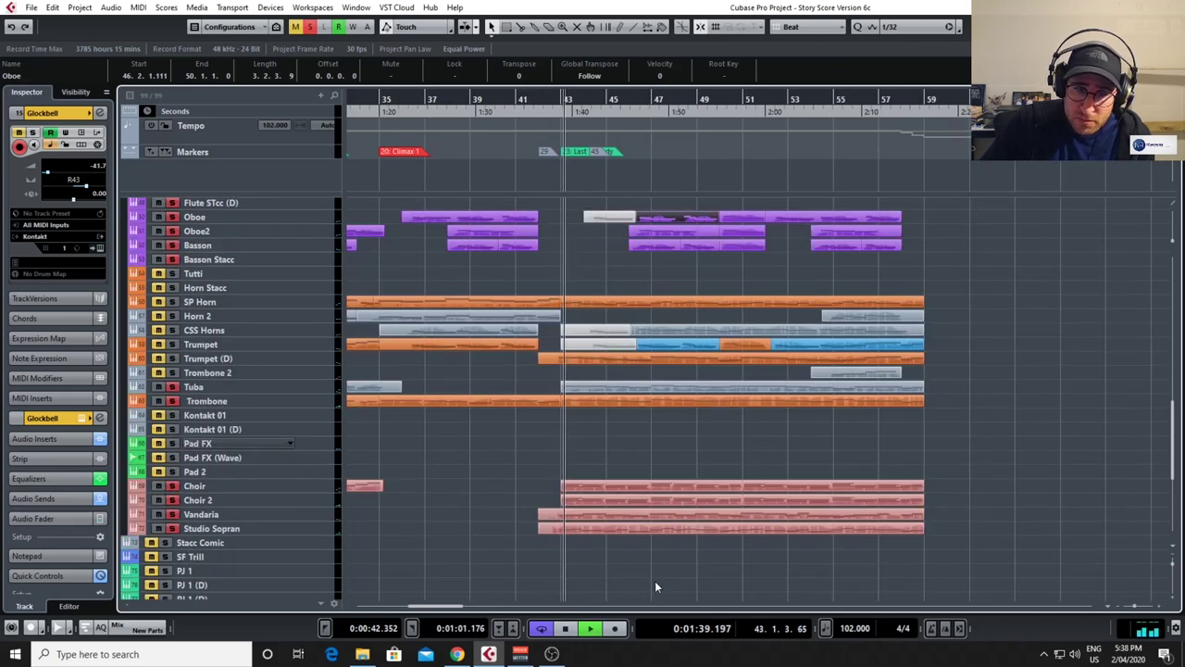
# Set the playback cycle range from bar 43 to about bar 51 while the soloed woodwinds, low brass and choir keep playing.
pyautogui.scroll(2, 571, 498)
pyautogui.scroll(2, 572, 497)
pyautogui.scroll(-2, 571, 495)
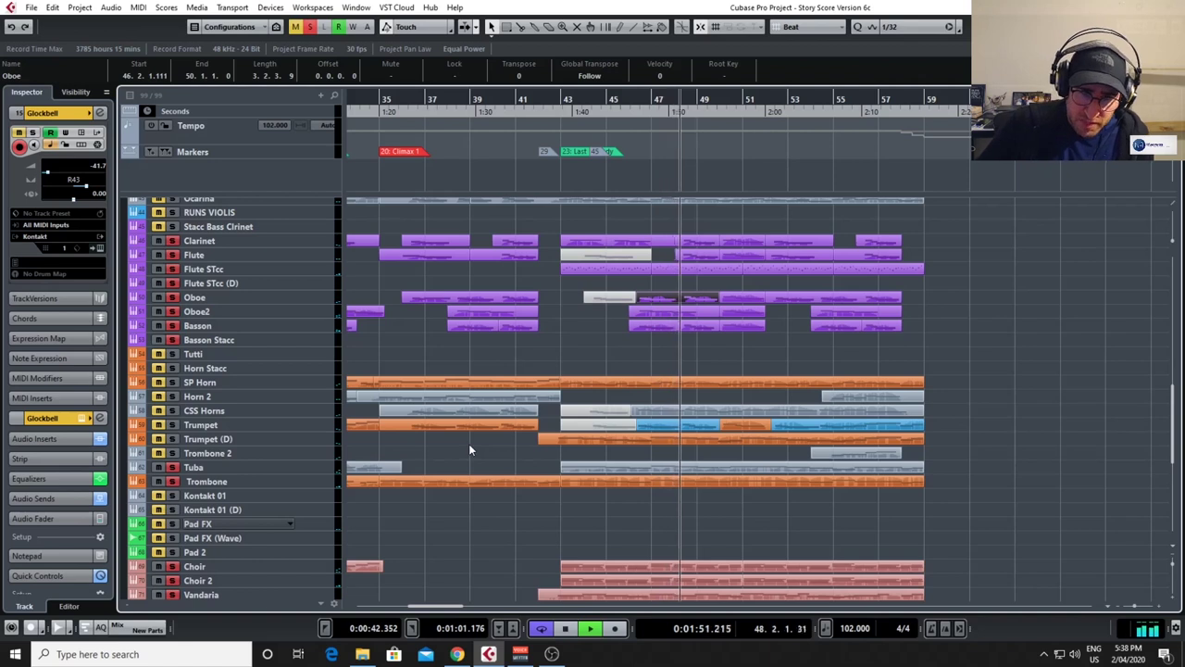
pyautogui.scroll(4, 694, 488)
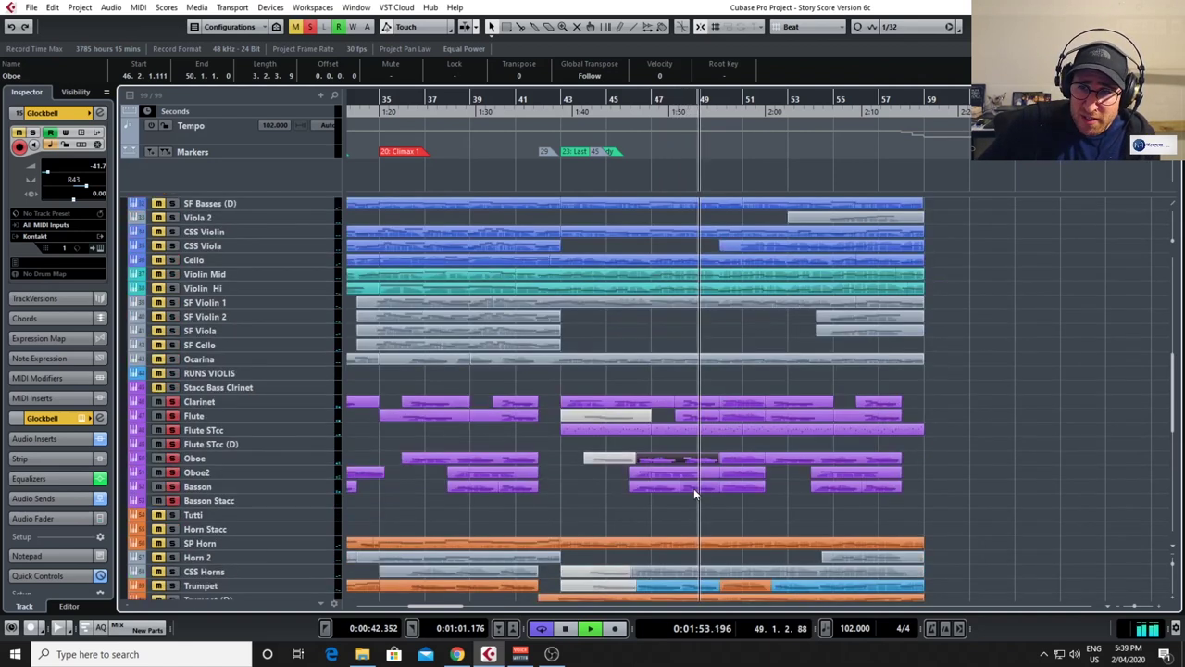
pyautogui.scroll(-2, 694, 488)
pyautogui.moveTo(564, 97); pyautogui.dragTo(751, 111)
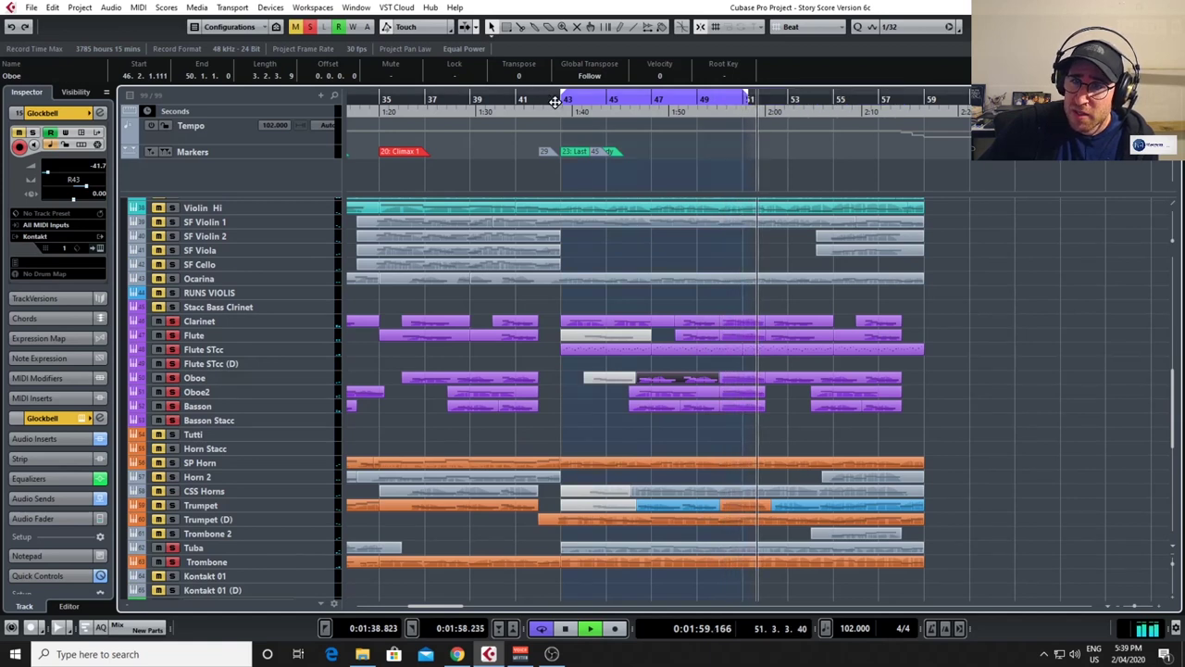
# Add the Violin Mid and Violin Hi tracks to the soloed layers during looped playback.
pyautogui.scroll(3, 438, 287)
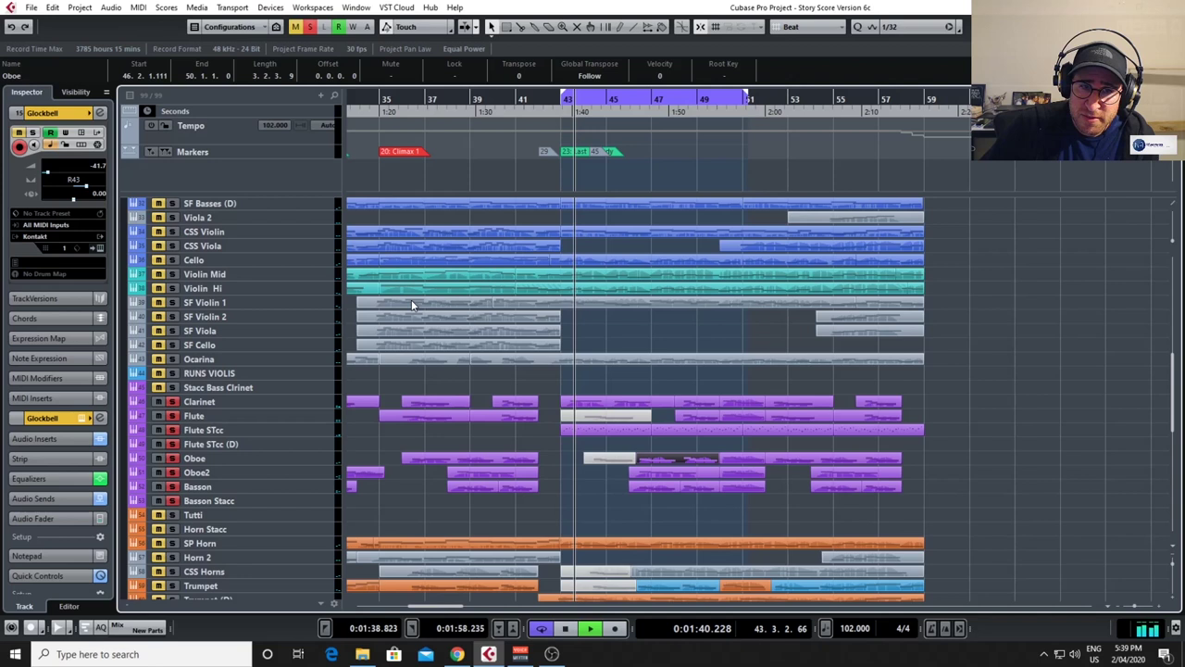
pyautogui.click(167, 275)
pyautogui.click(165, 289)
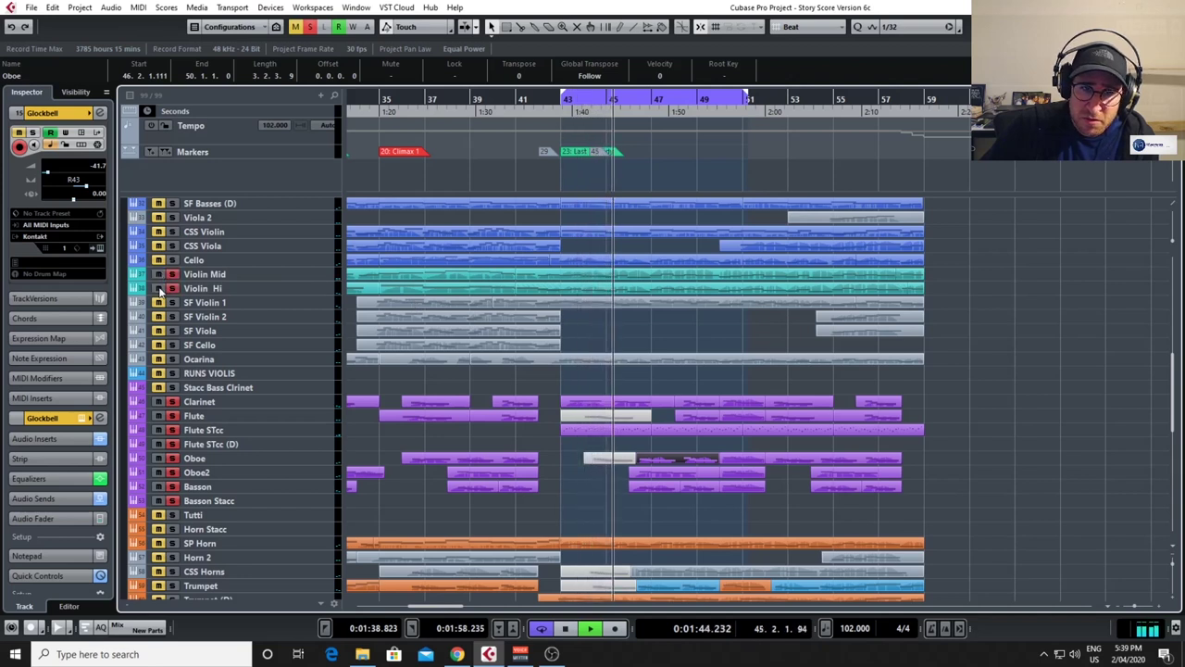
# Audition the SF Basses (D), Viola 2, CSS Violin and CSS Viola tracks in place of the violins, and view the Cello part's notes.
pyautogui.scroll(5, 159, 290)
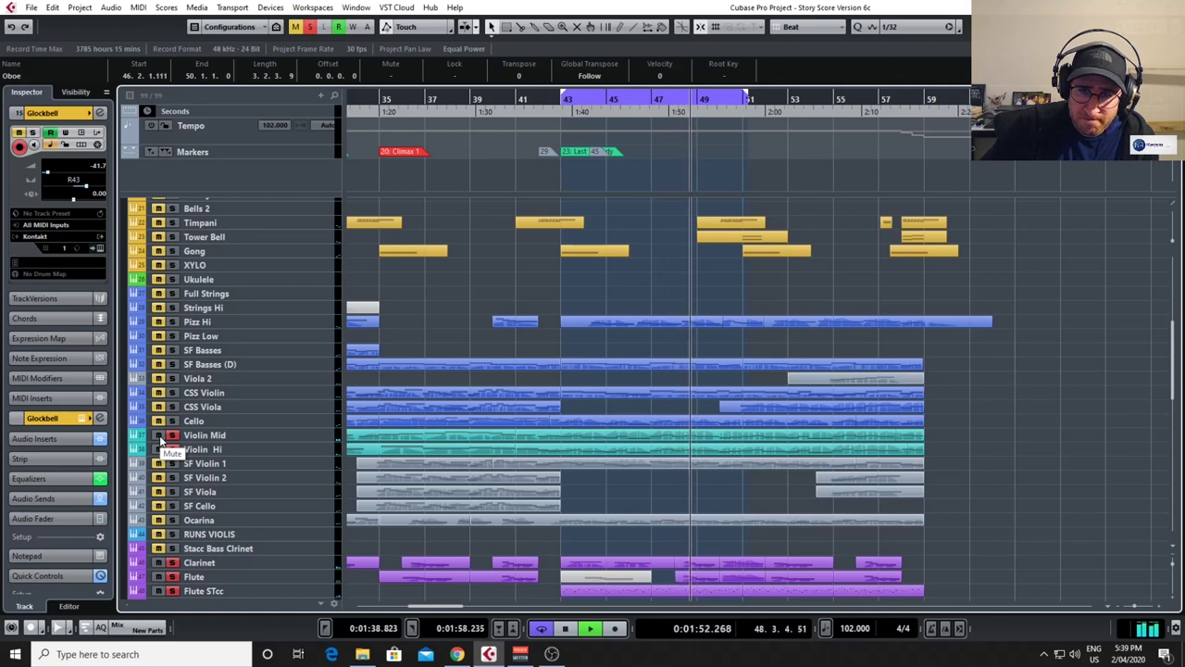
pyautogui.click(171, 364)
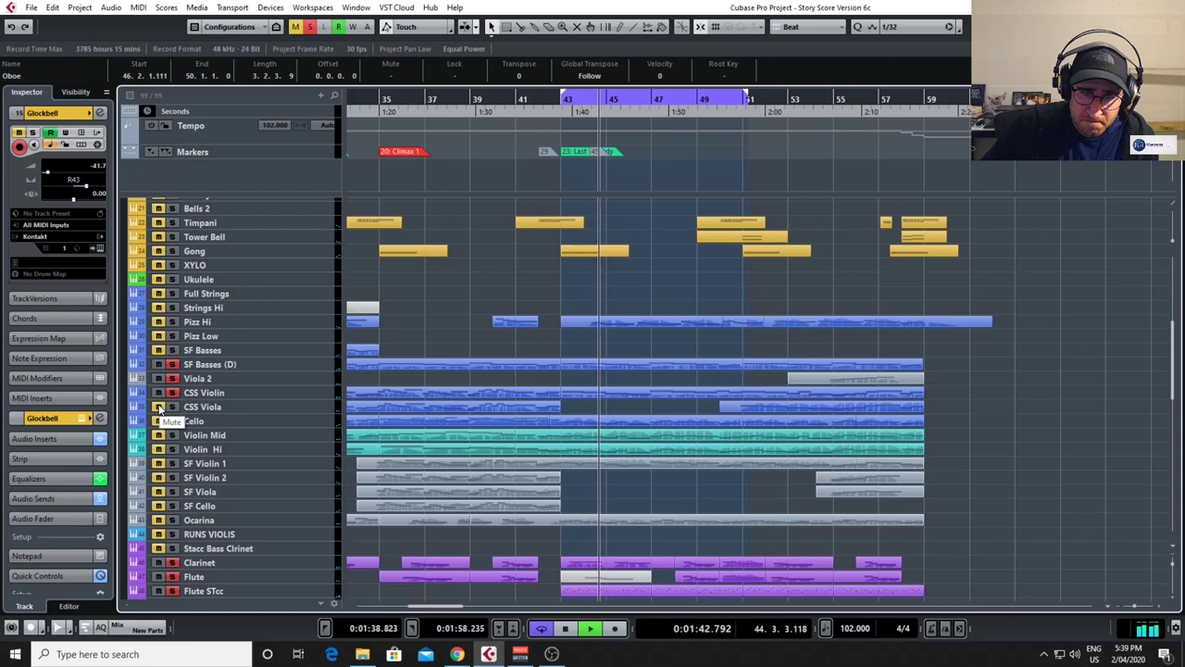
pyautogui.doubleClick(614, 425)
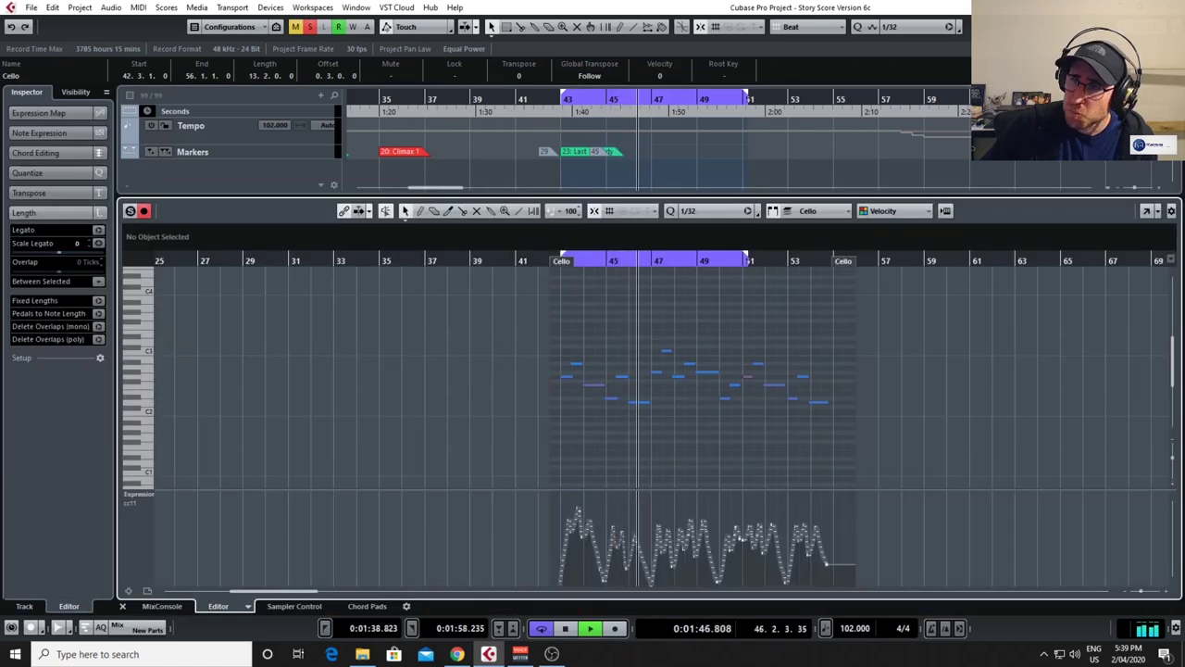
pyautogui.hotkey('ctrl', 'e')
# Remove the string and low brass tracks from the solo group, keeping Ocarina soloed with the woodwinds.
pyautogui.scroll(-5, 711, 354)
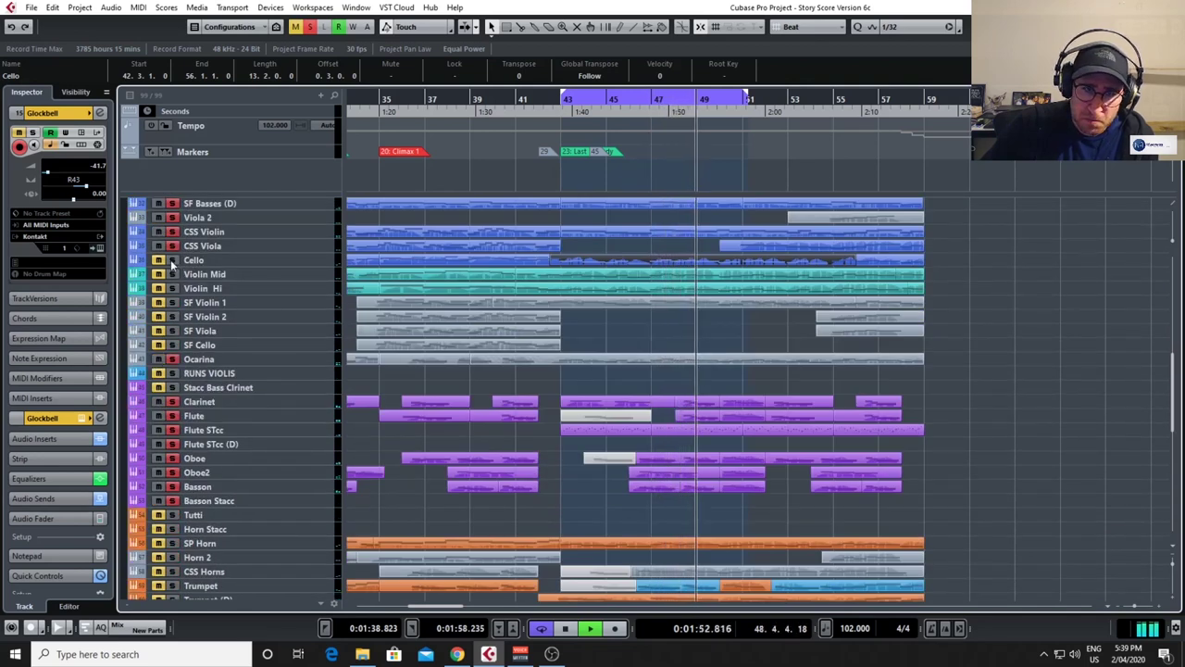
pyautogui.scroll(5, 159, 239)
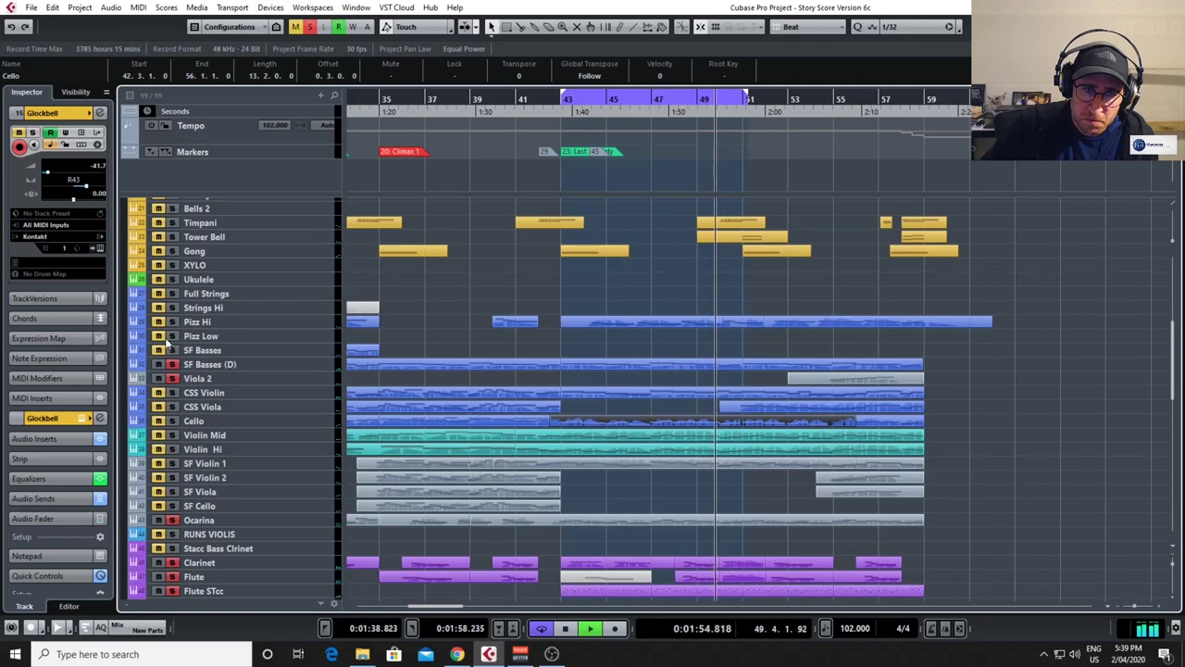
pyautogui.scroll(-8, 451, 375)
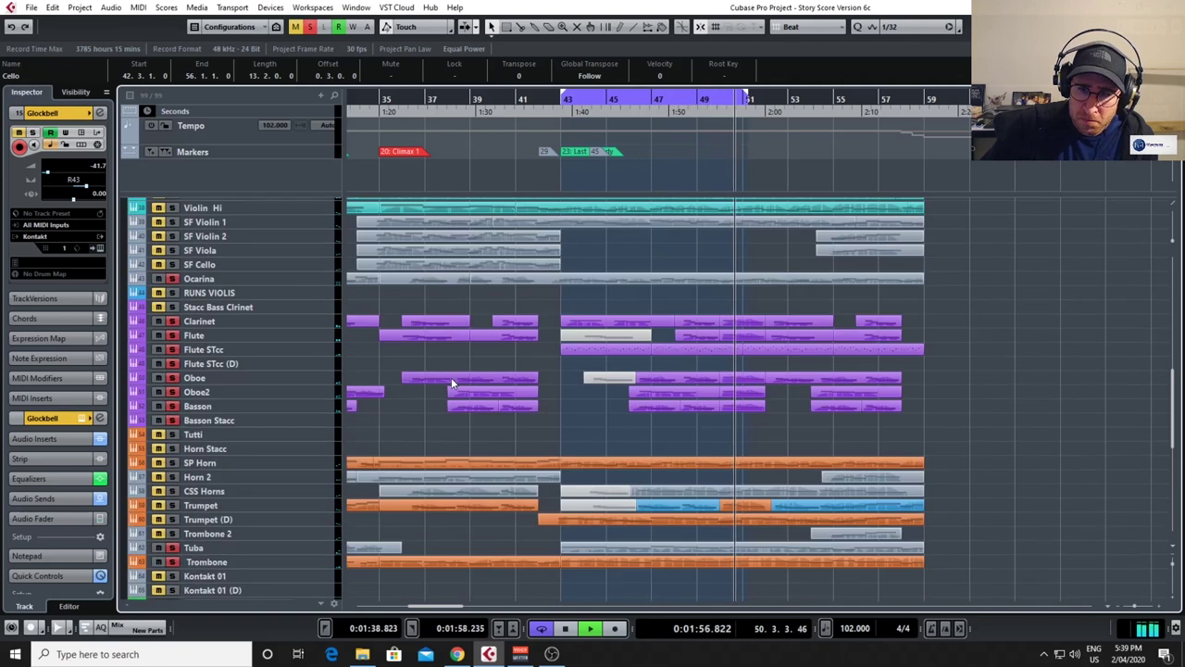
pyautogui.scroll(-2, 232, 426)
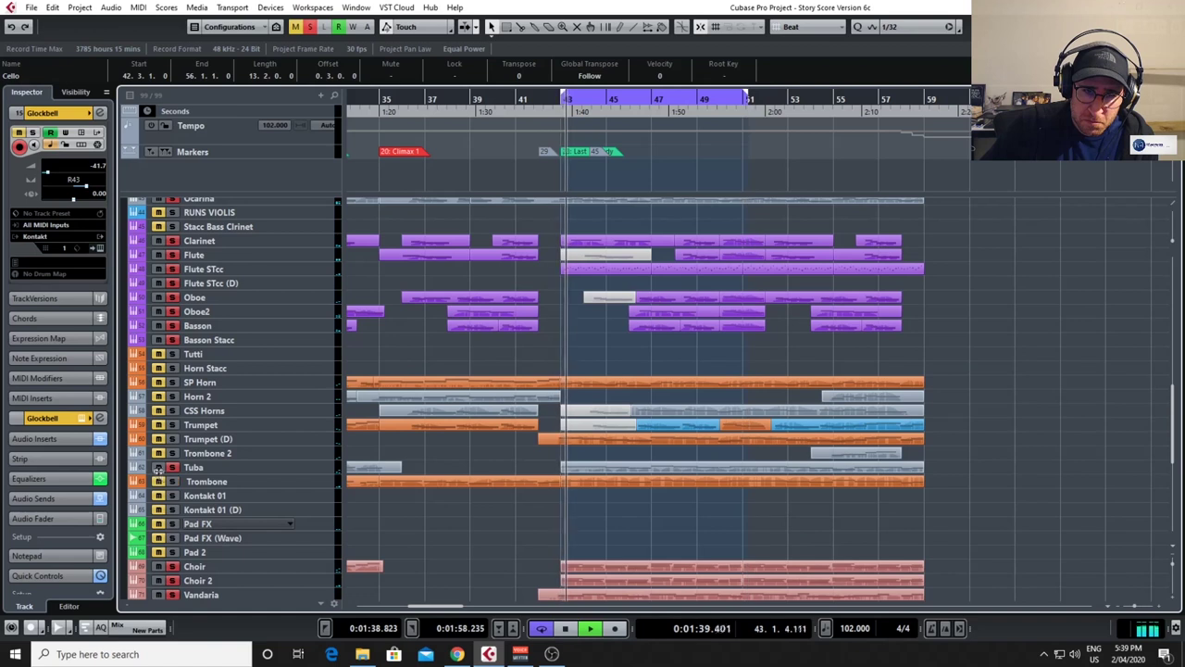
# View the notes of the Ocarina part starting at bar 39 during looped playback.
pyautogui.scroll(7, 626, 408)
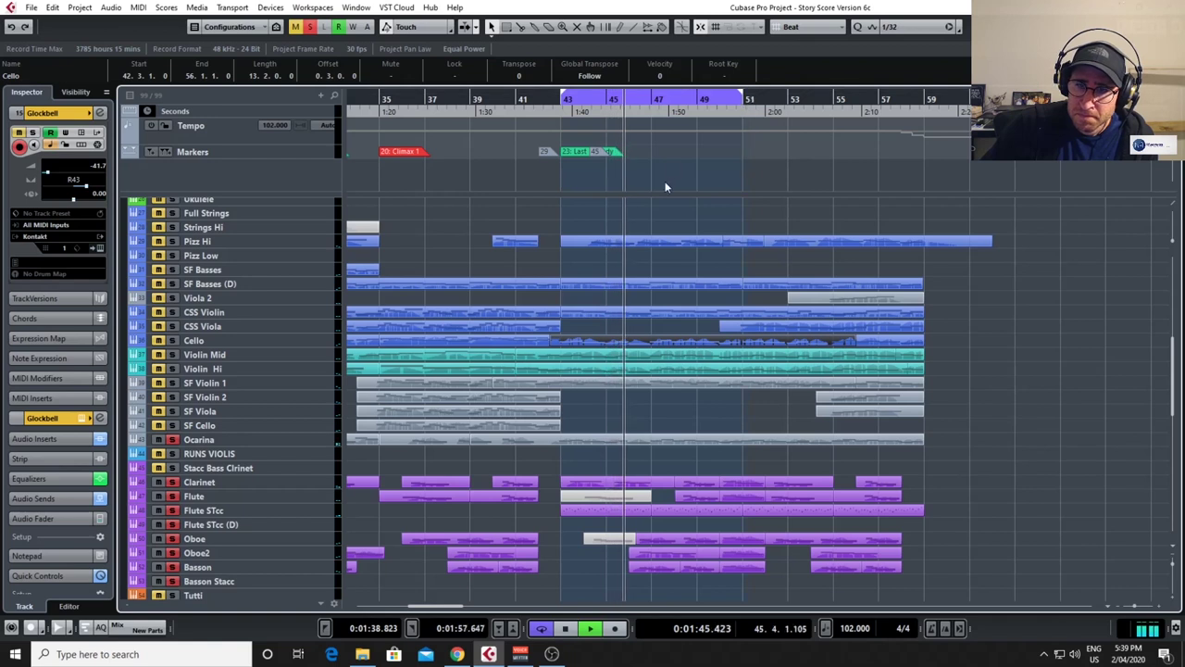
pyautogui.doubleClick(652, 439)
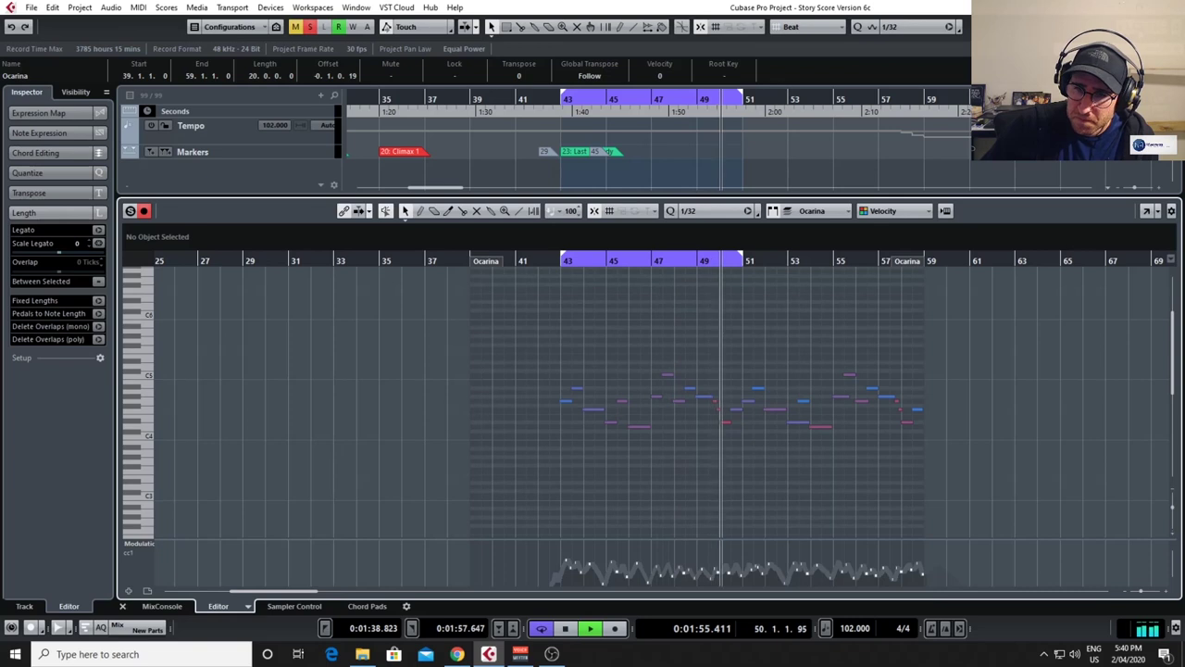
pyautogui.hotkey('ctrl', 'e')
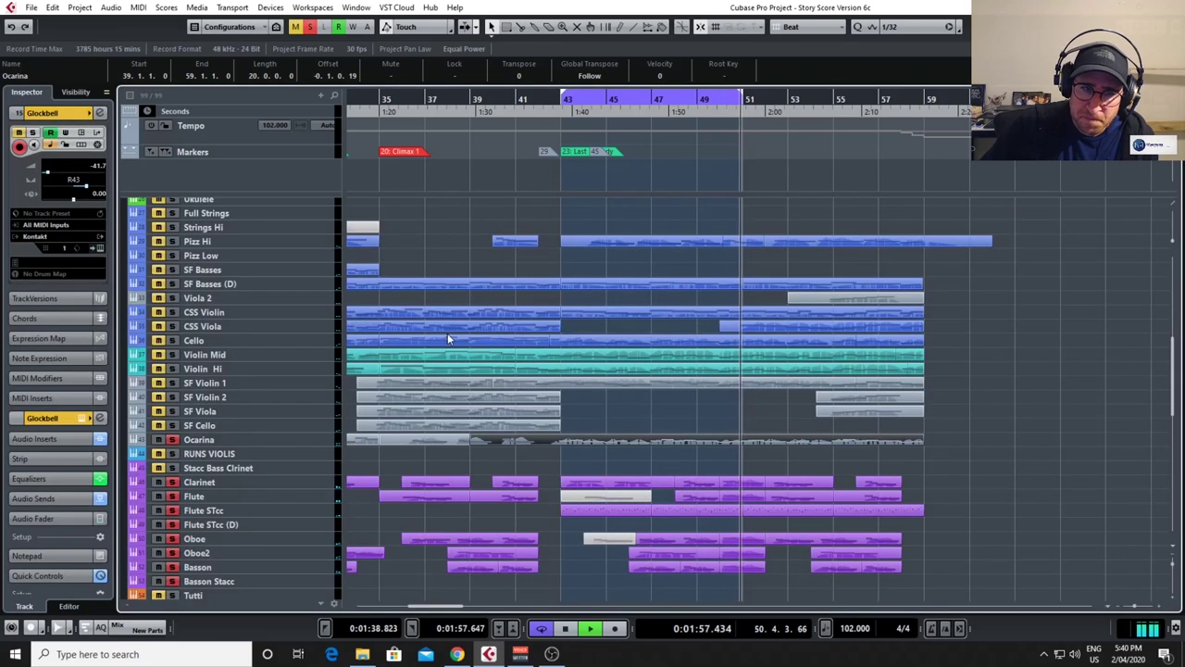
# Add the Glockbell, Harp and Piano (D) tracks to the solo group, and audition Timpani and Tower Bell.
pyautogui.scroll(5, 405, 344)
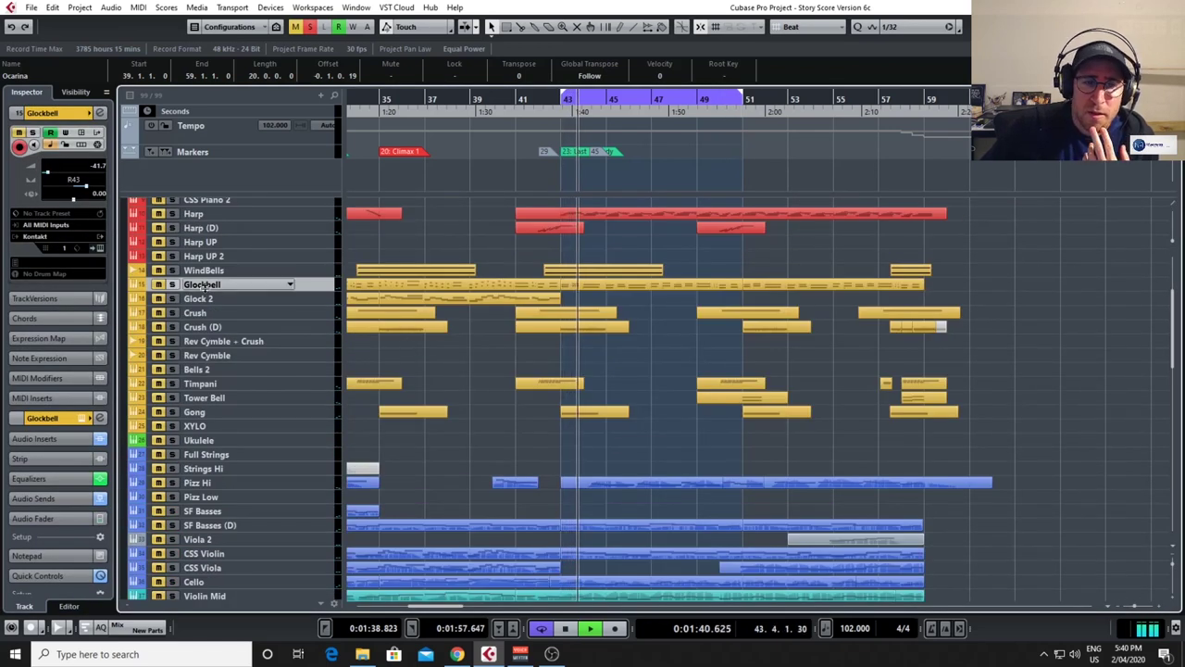
pyautogui.click(171, 285)
pyautogui.scroll(2, 163, 291)
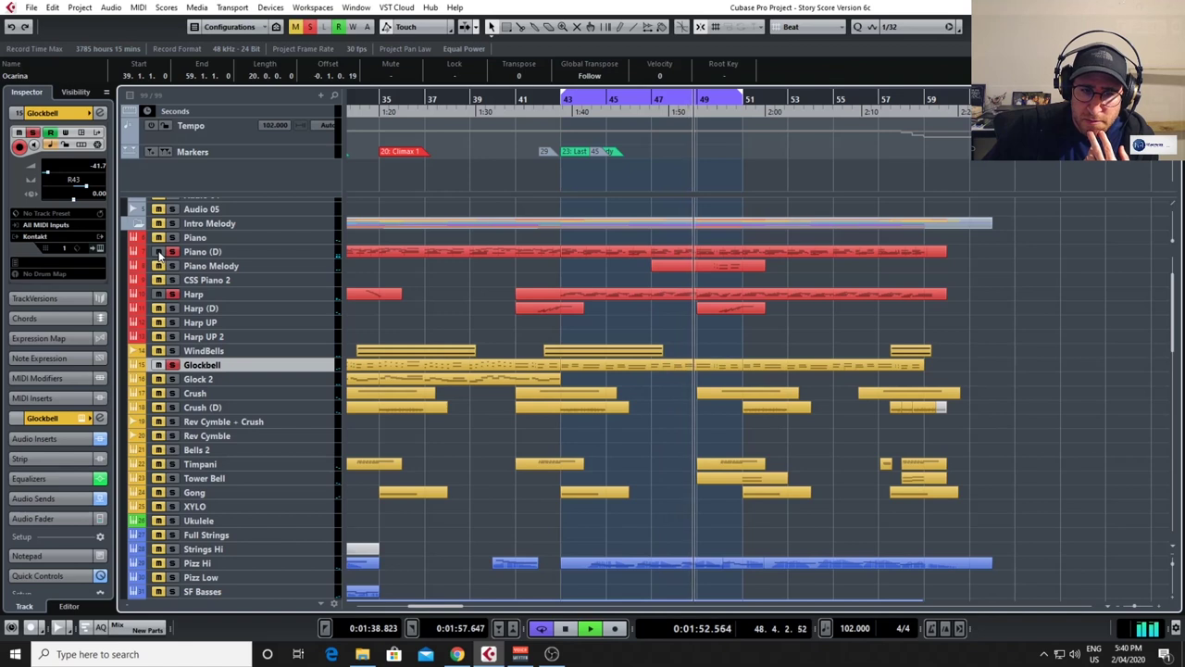
pyautogui.click(171, 478)
pyautogui.click(171, 464)
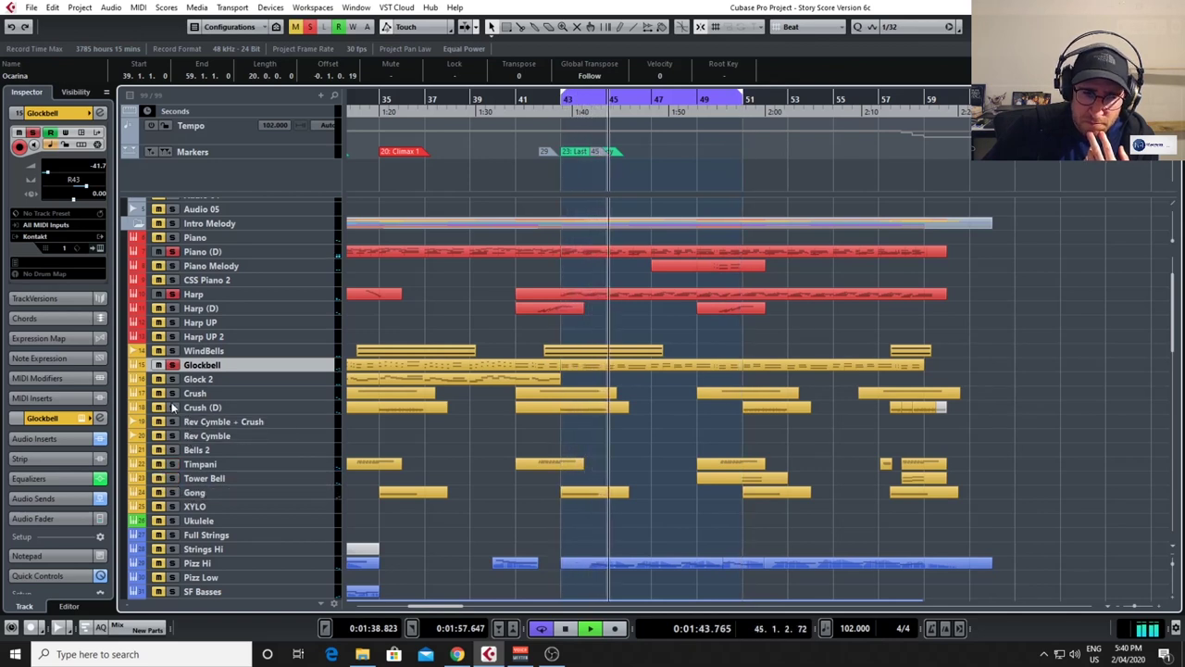
# Clear solo from all tracks to hear the full arrangement, and stop playback.
pyautogui.scroll(-4, 197, 422)
pyautogui.scroll(-8, 197, 422)
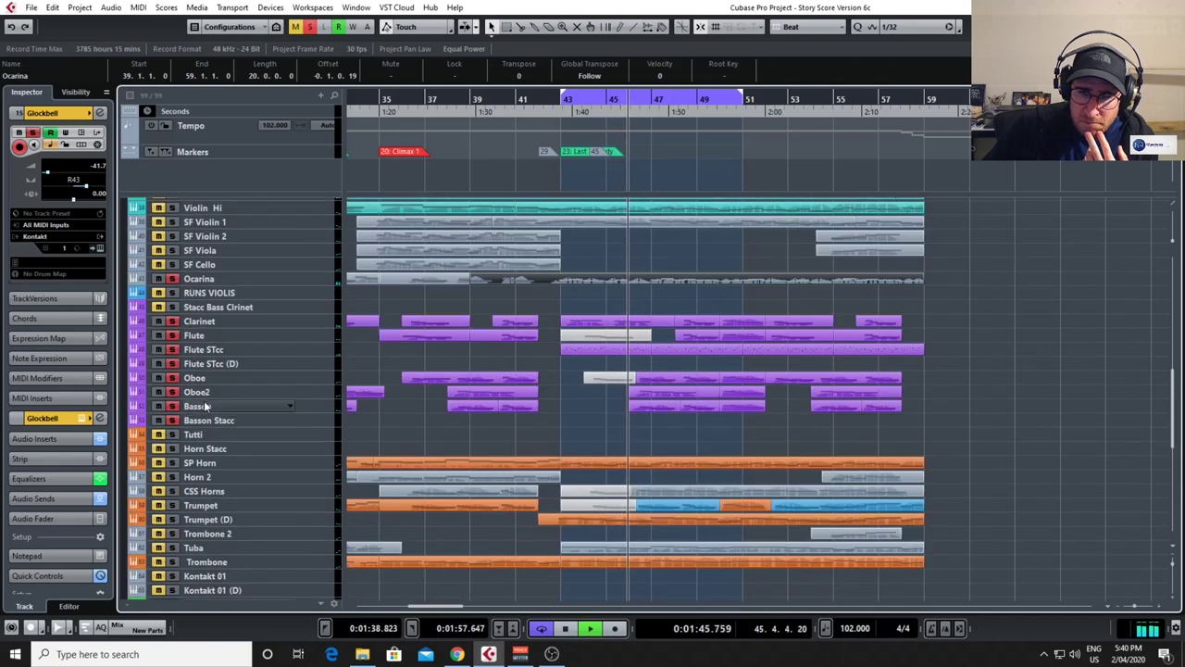
pyautogui.click(309, 27)
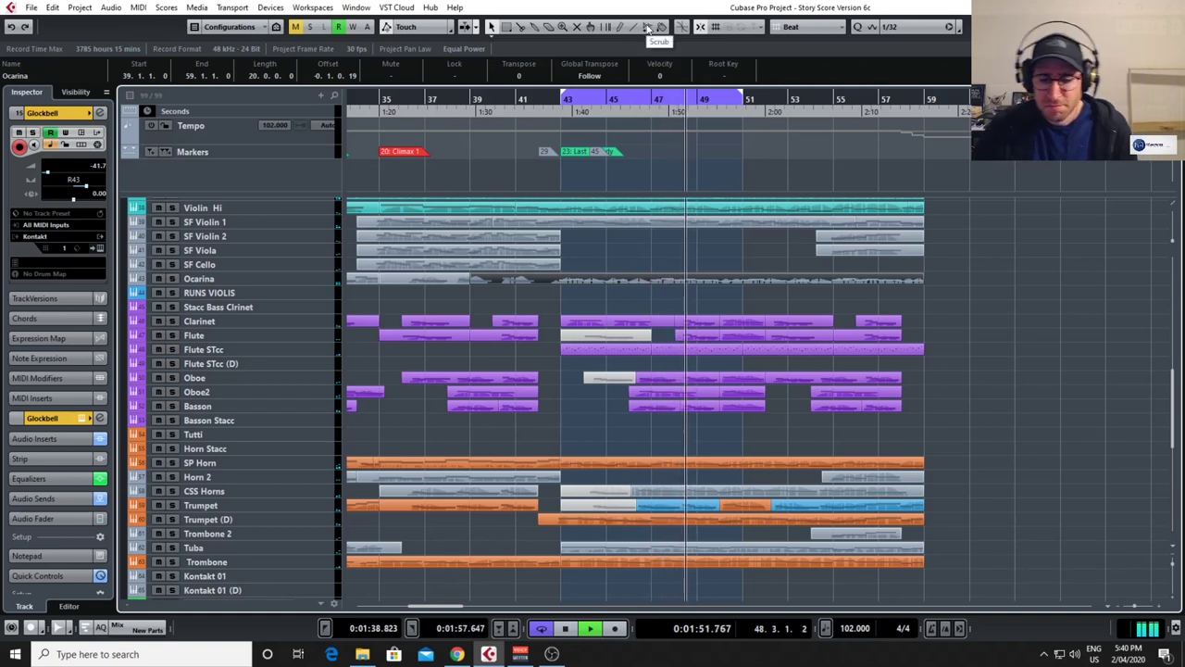
pyautogui.press('space')
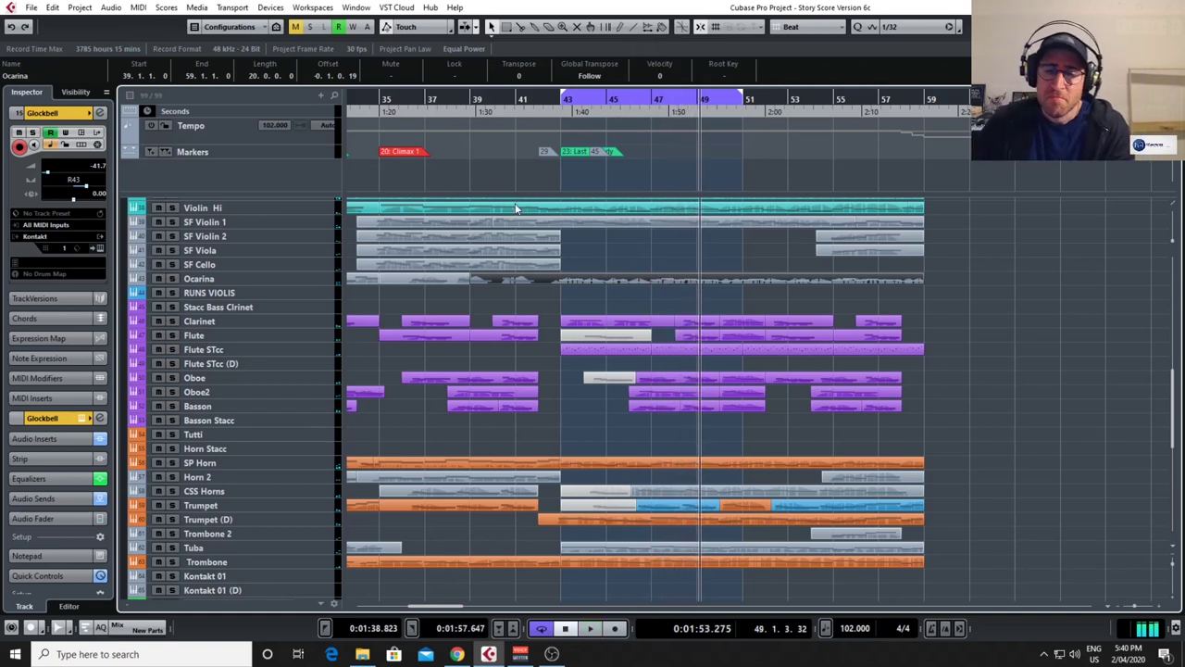
# Return to the start of the project and view the instrument loaded on the Piano track.
pyautogui.scroll(3, 759, 426)
pyautogui.scroll(8, 758, 422)
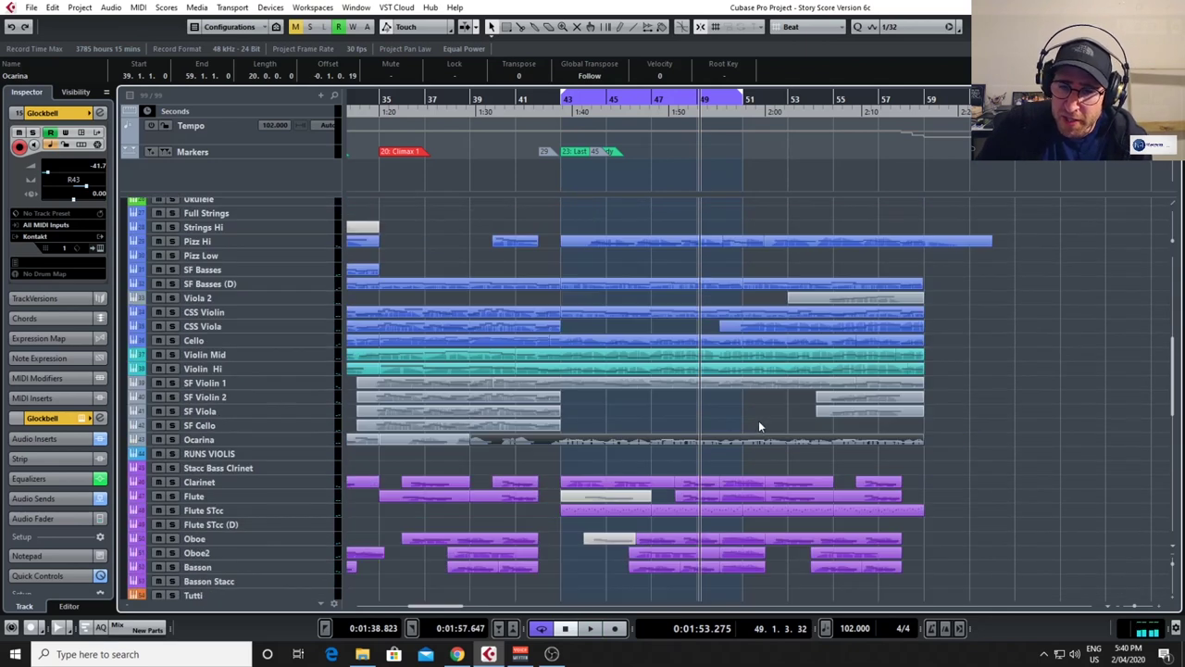
pyautogui.moveTo(429, 607); pyautogui.dragTo(363, 589)
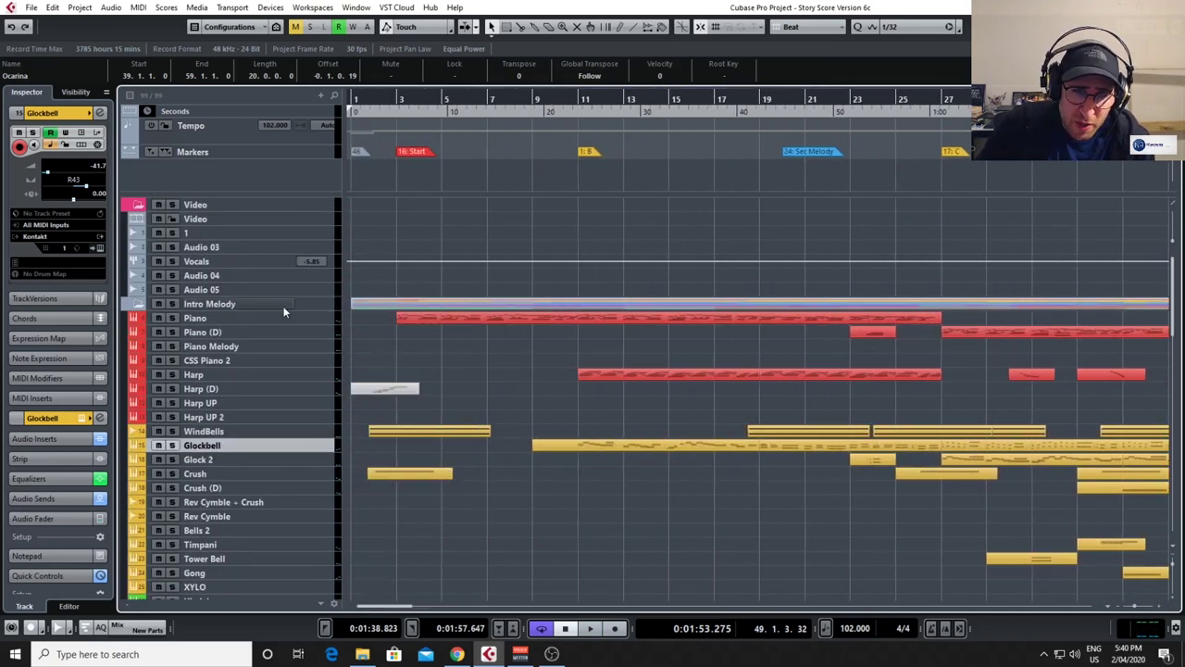
pyautogui.click(315, 319)
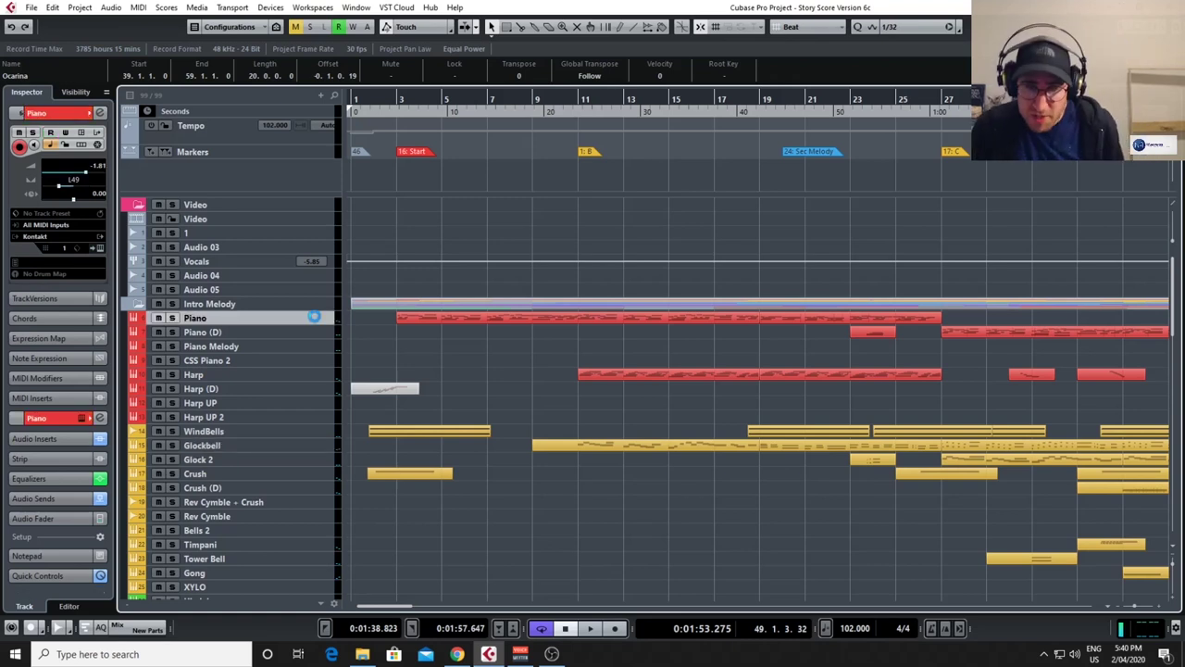
pyautogui.click(314, 317)
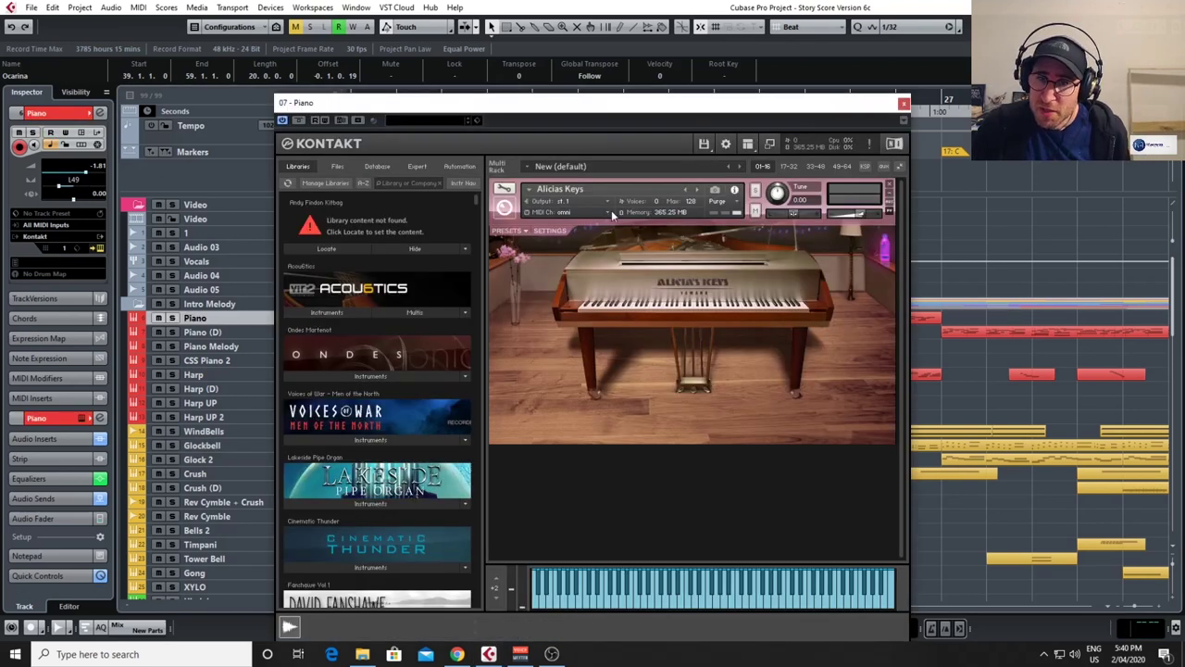
pyautogui.click(904, 105)
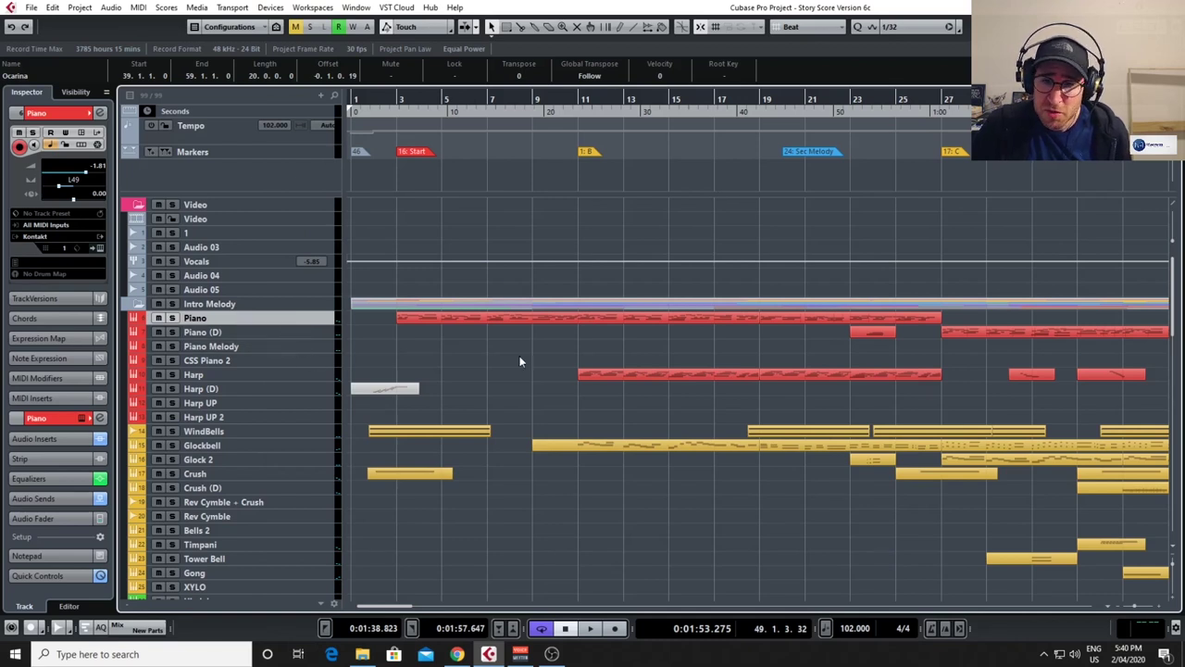
# View the instrument loaded on the Glockbell track and close its window.
pyautogui.rightClick(290, 375)
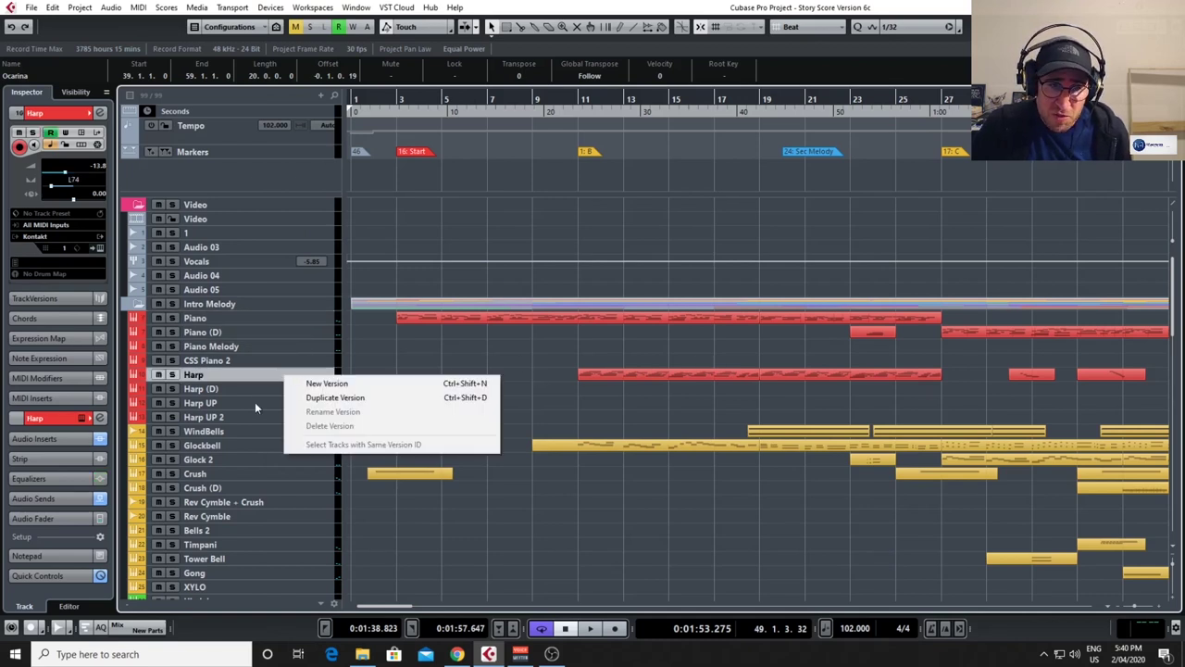
pyautogui.click(232, 432)
pyautogui.click(268, 447)
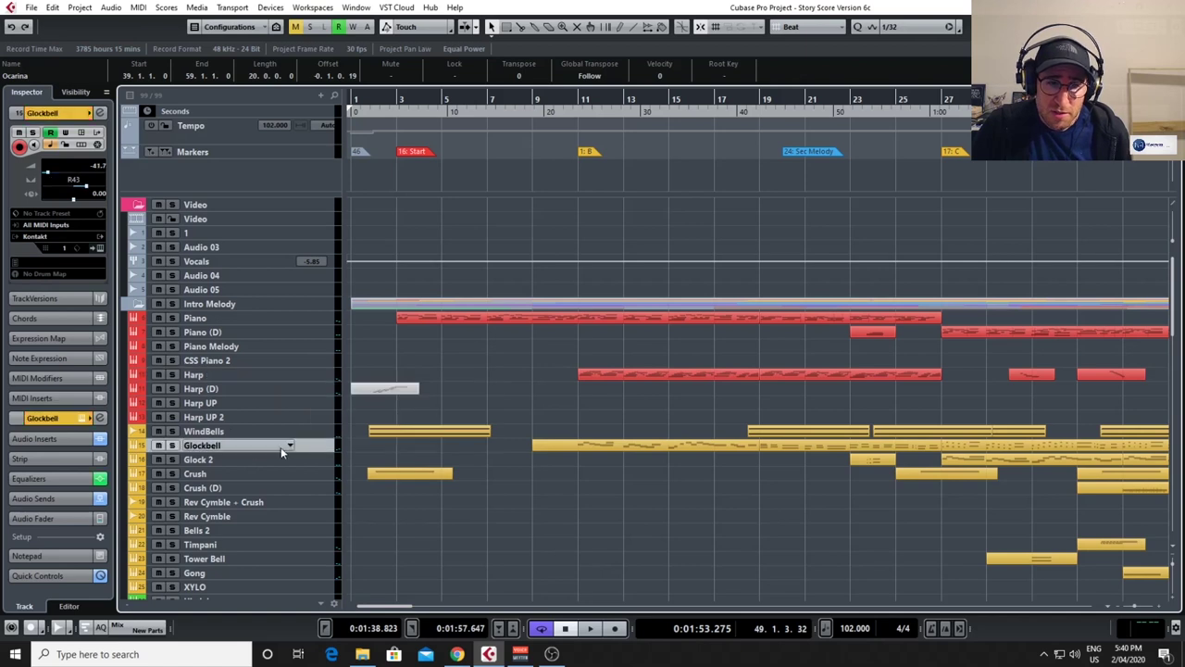
pyautogui.click(308, 448)
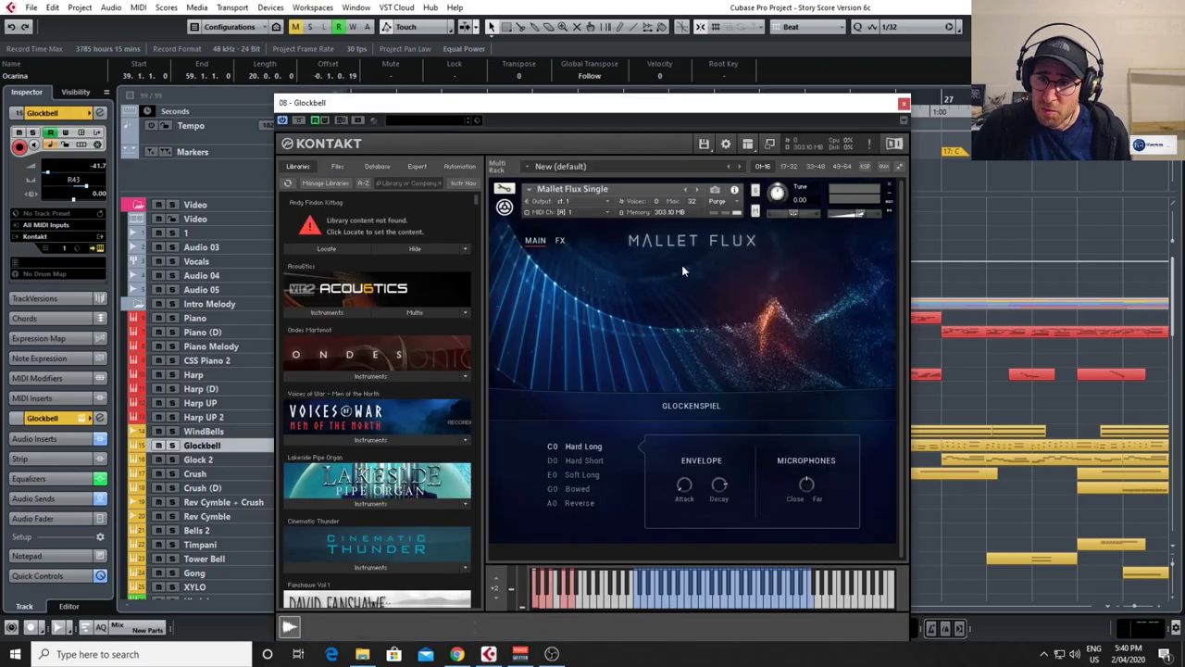
pyautogui.click(904, 103)
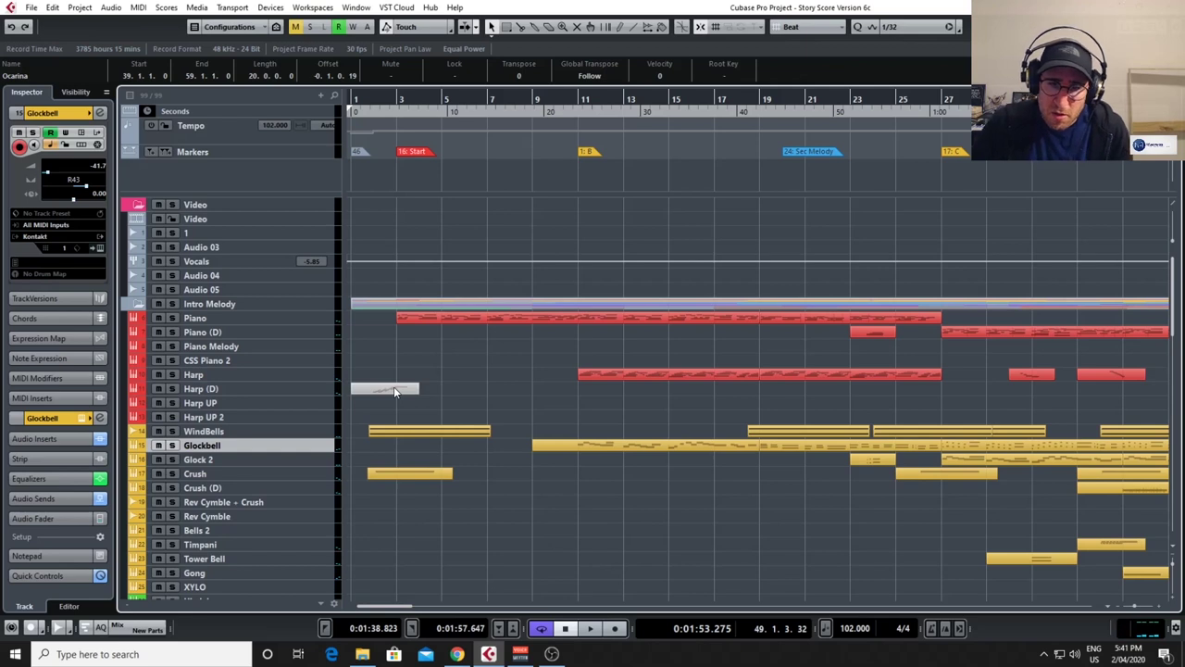
# View the instrument loaded on the Glock 2 track and close its window.
pyautogui.scroll(-3, 506, 510)
pyautogui.scroll(-3, 507, 509)
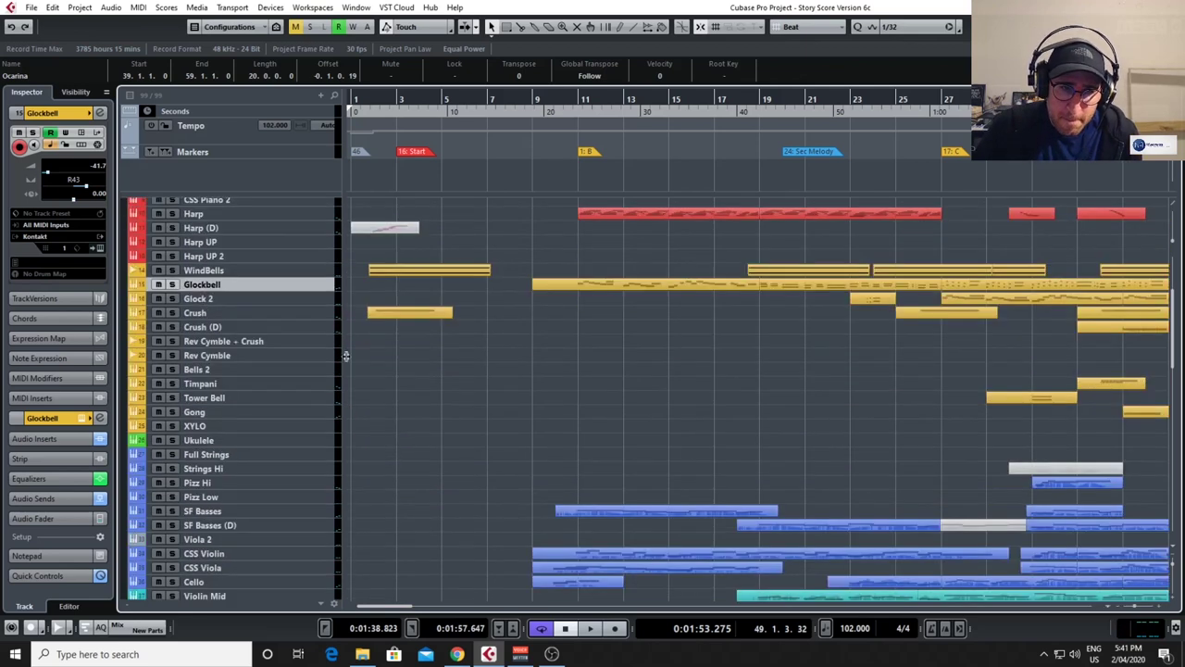
pyautogui.click(313, 300)
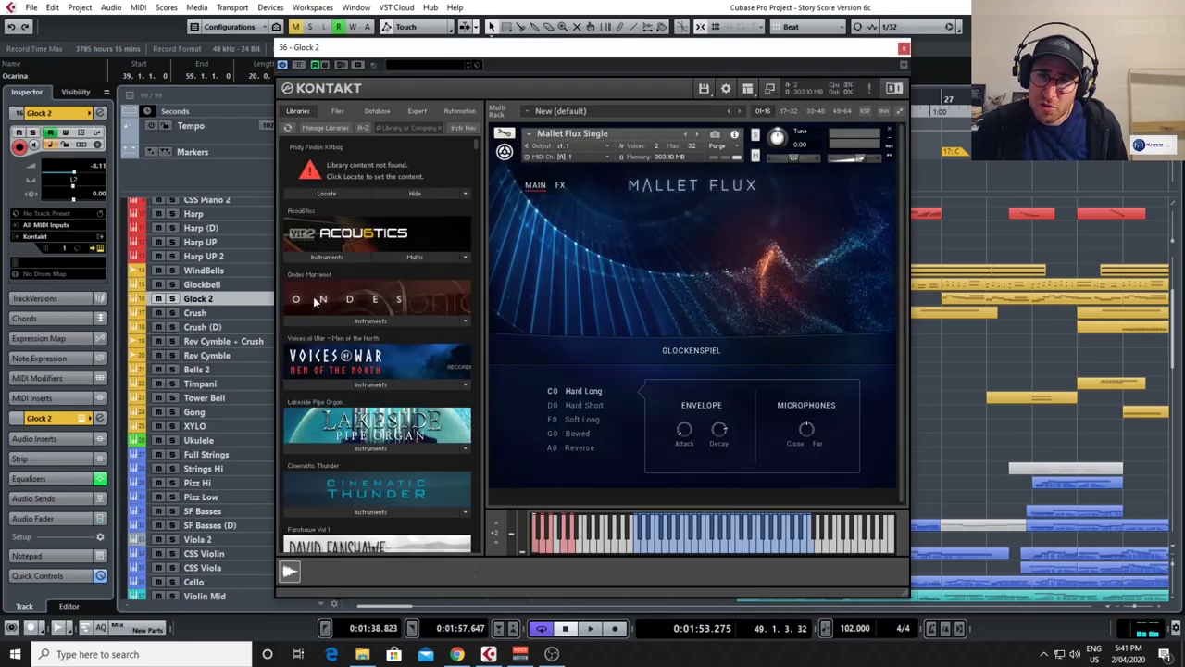
pyautogui.press('Escape')
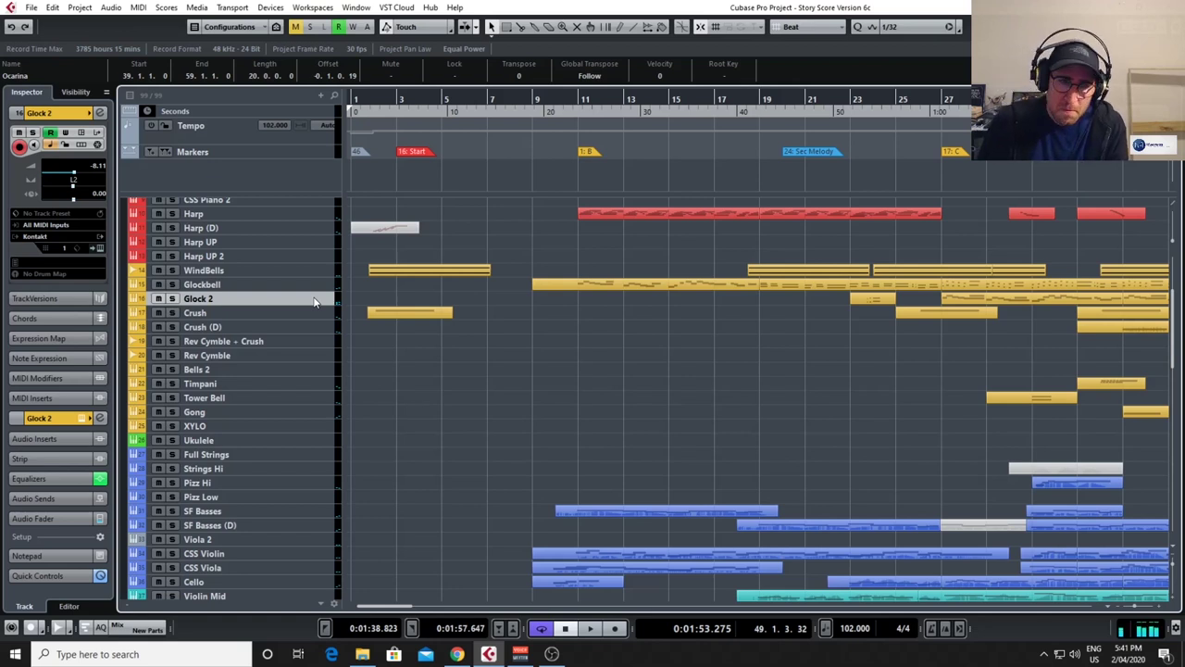
# Go through the Full Strings, Pizz Hi and Pizz Low tracks by selecting each one in turn.
pyautogui.scroll(-3, 296, 352)
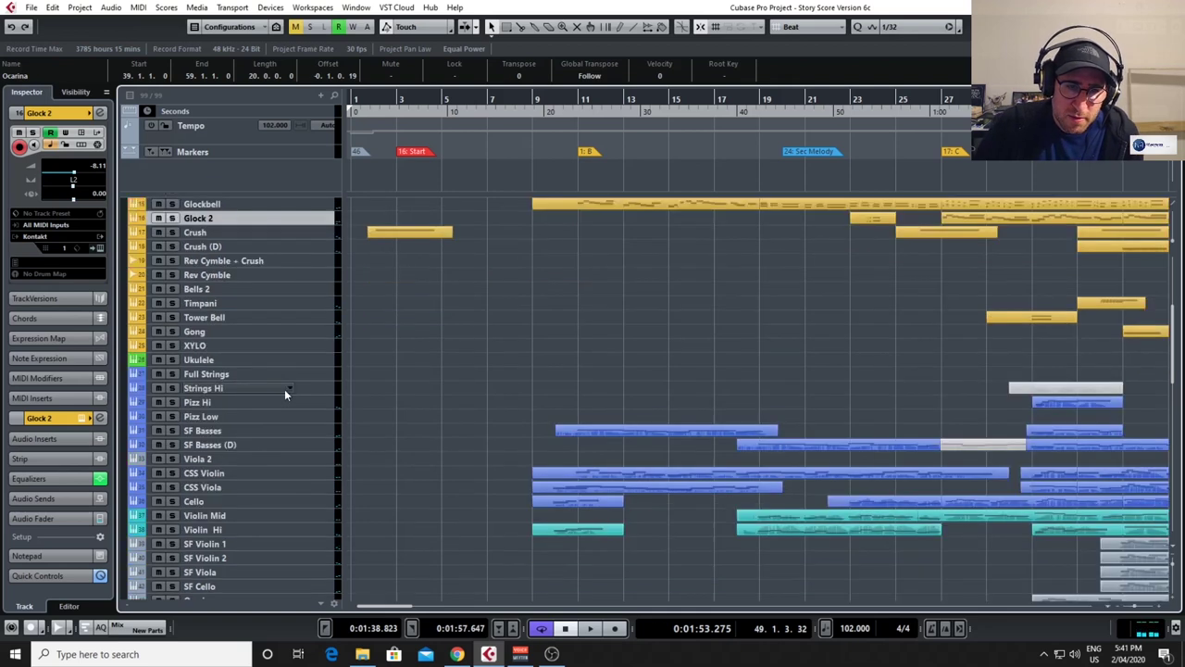
pyautogui.click(322, 374)
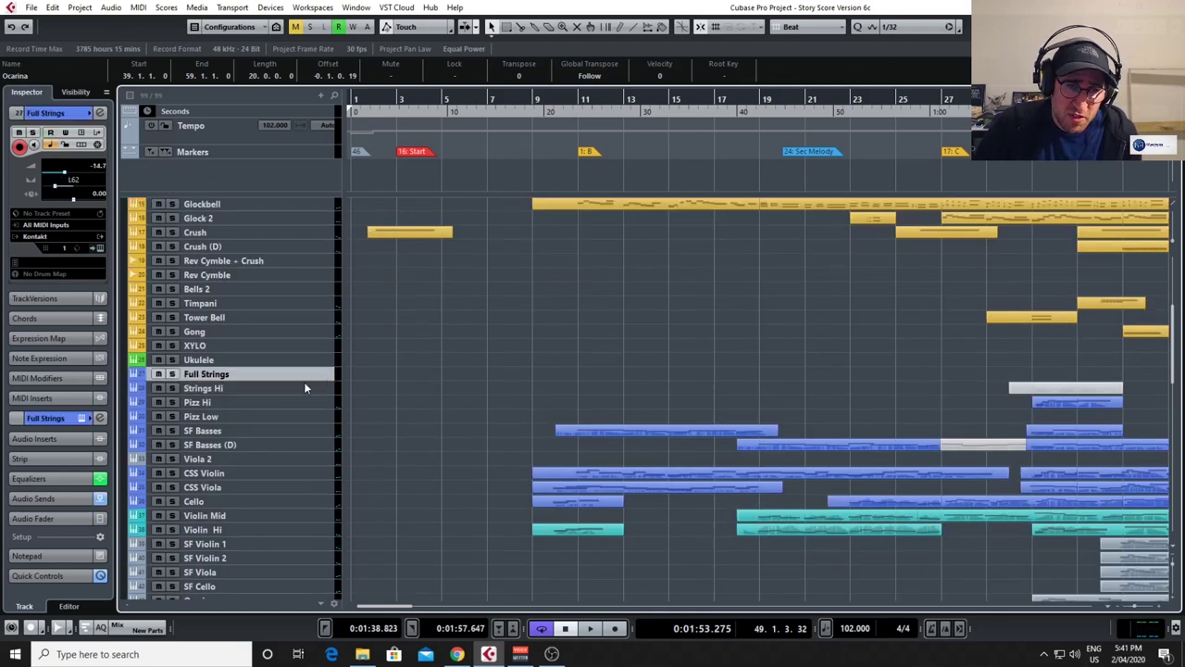
pyautogui.click(316, 402)
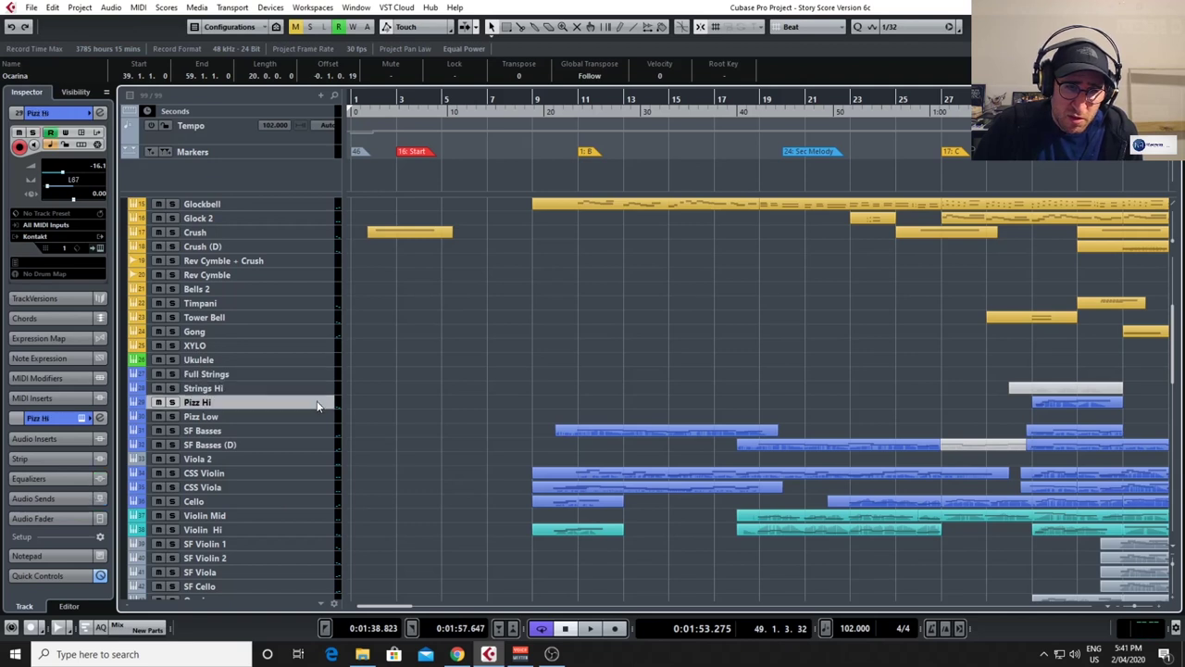
pyautogui.click(307, 416)
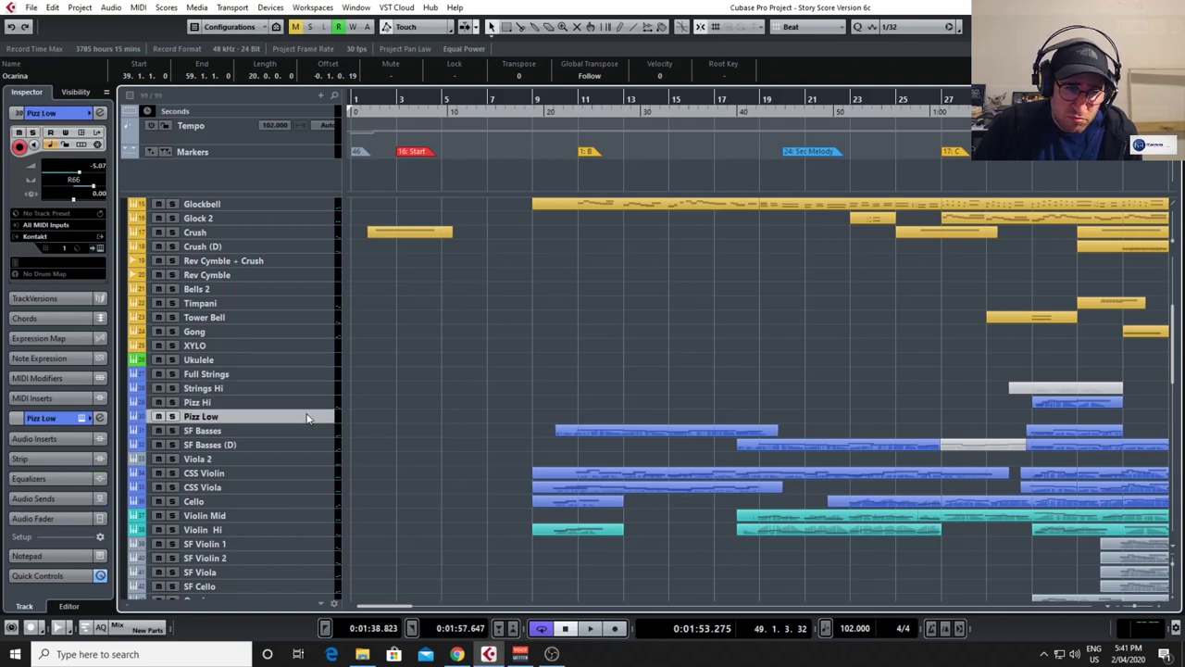
# Go through the SF Basses, CSS Violin and CSS Viola tracks, and open the instrument loaded on the Cello track.
pyautogui.scroll(-3, 341, 385)
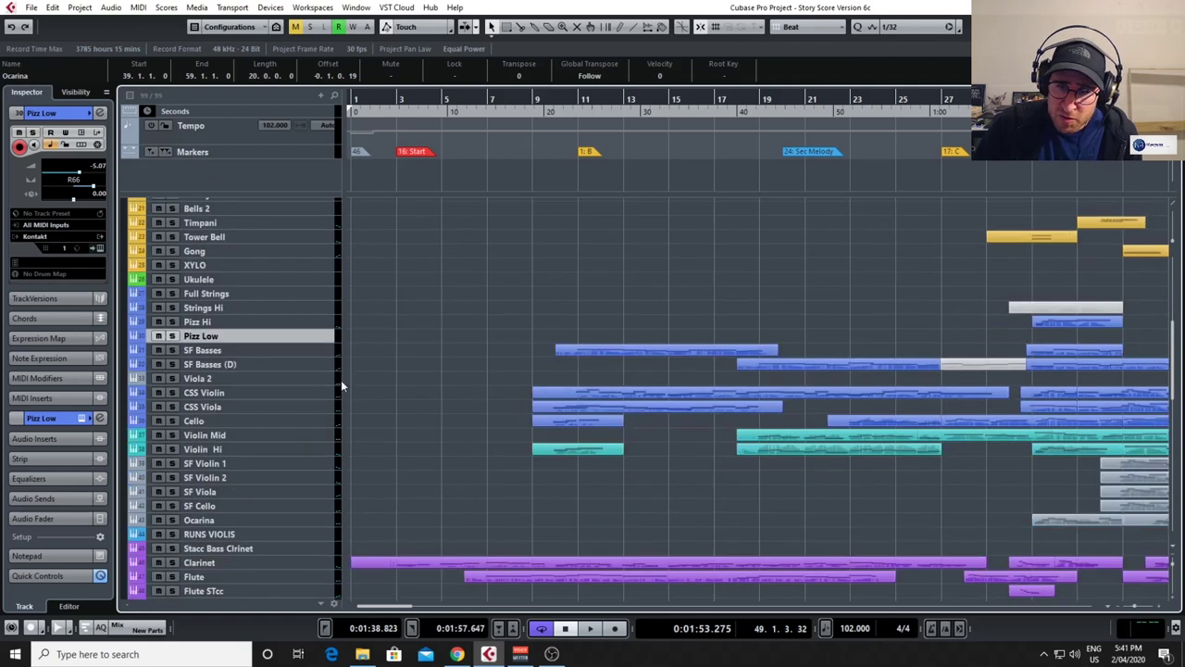
pyautogui.click(321, 354)
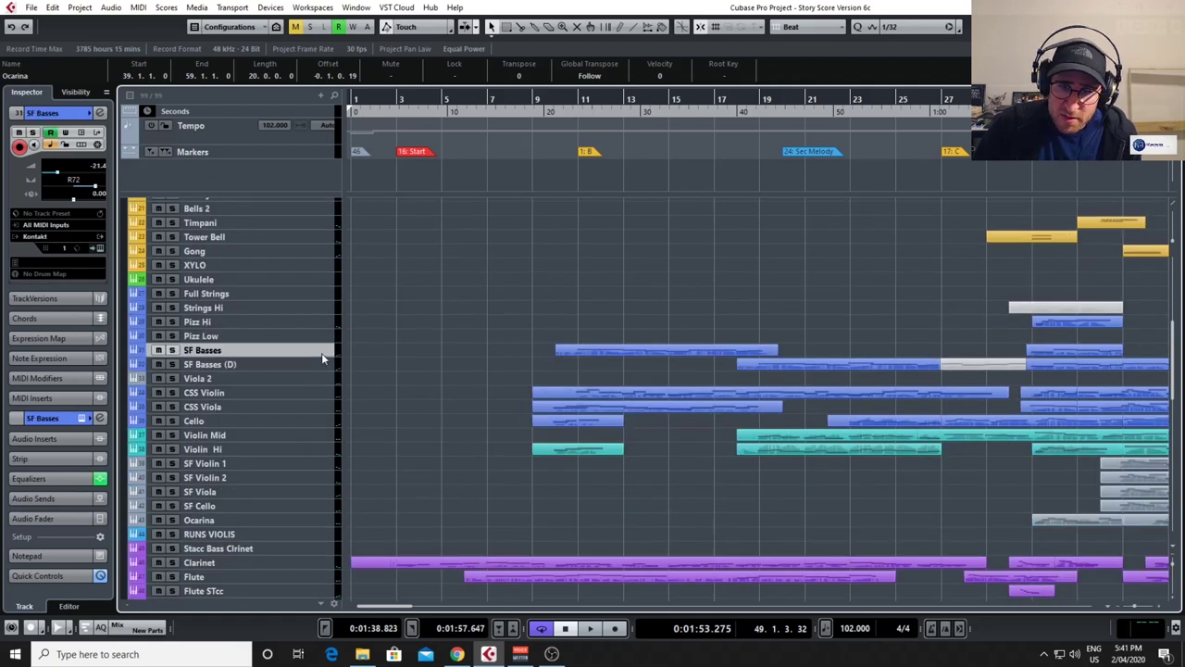
pyautogui.click(308, 393)
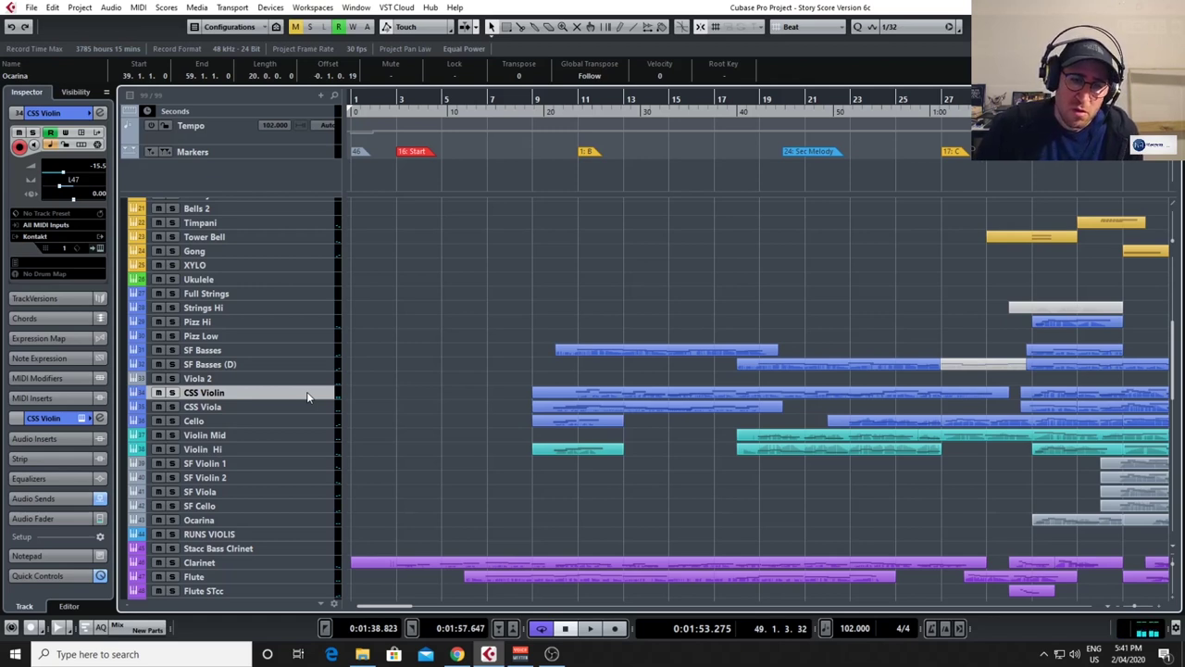
pyautogui.click(310, 407)
pyautogui.click(313, 421)
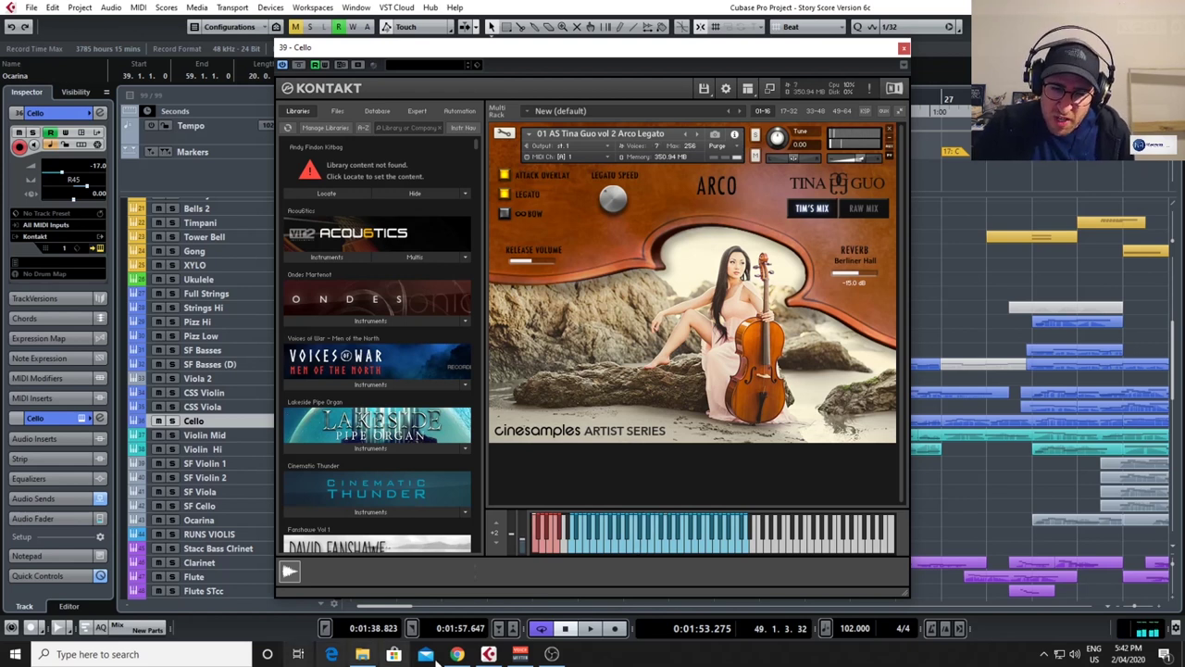
# Switch to Voicemeeter Potato to check the hardware input and output routing, and return to the Cubase project.
pyautogui.click(520, 653)
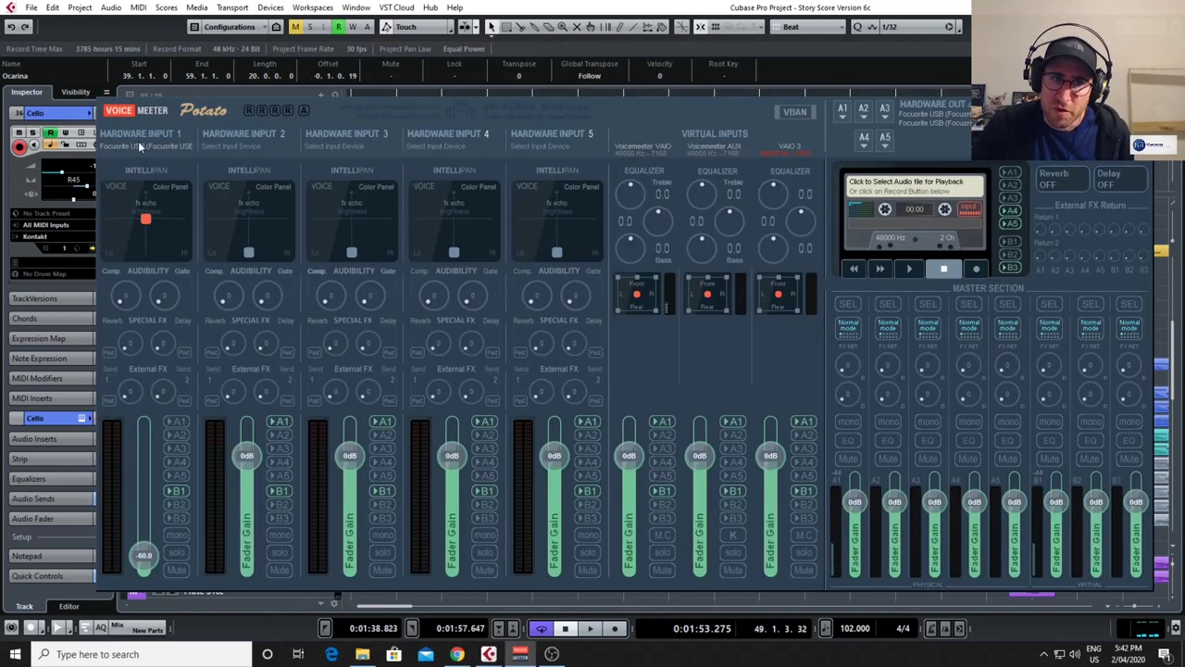
pyautogui.click(844, 121)
pyautogui.click(855, 134)
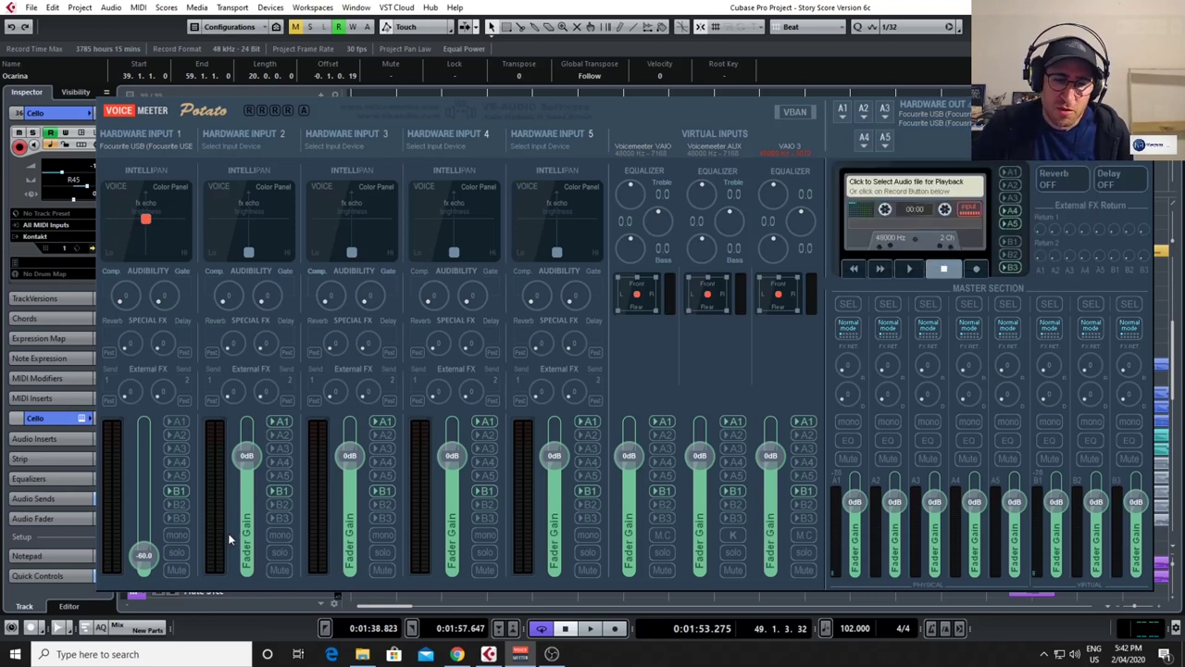
pyautogui.click(489, 653)
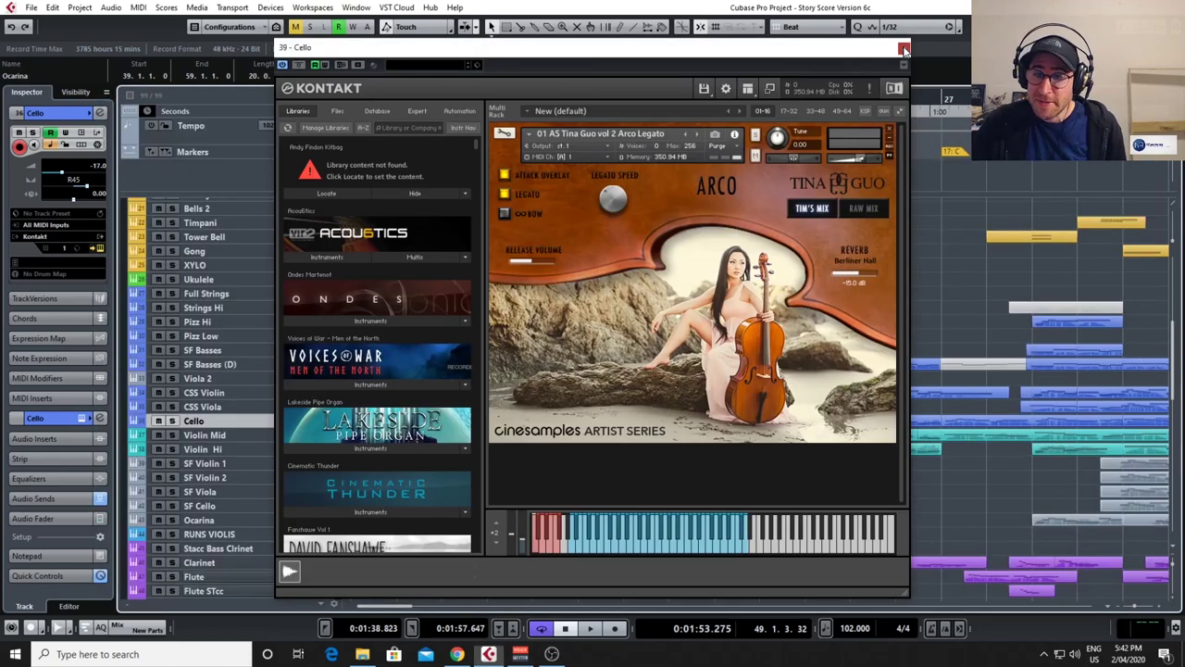
# Close the Cello instrument, and view the instrument loaded on the Violin Mid track before closing its window.
pyautogui.click(898, 50)
pyautogui.click(320, 435)
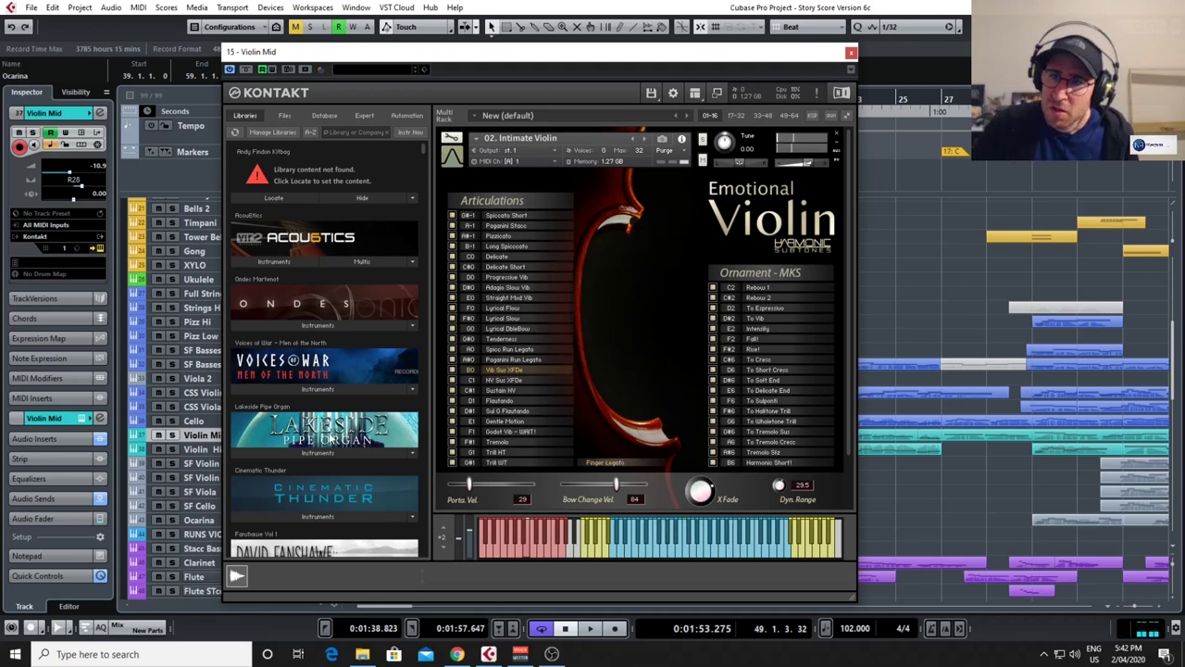
pyautogui.hotkey('ctrl', 'w')
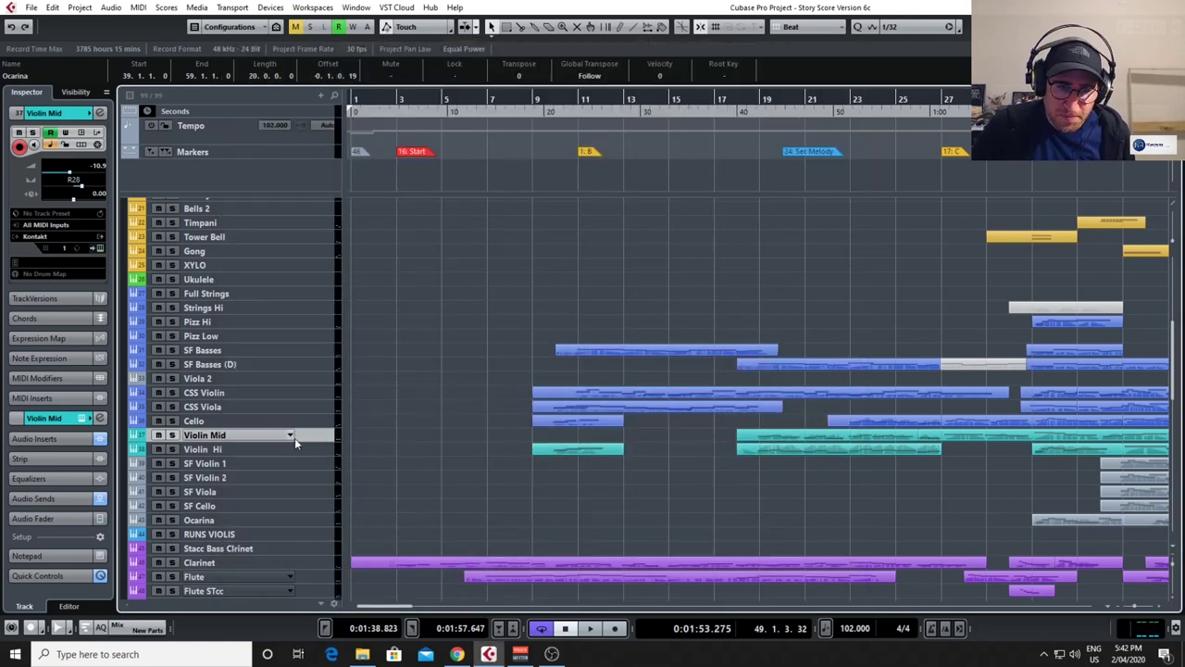
# View the instrument loaded on the Violin Hi track and close its window.
pyautogui.click(320, 450)
pyautogui.hotkey('ctrl', 'e')
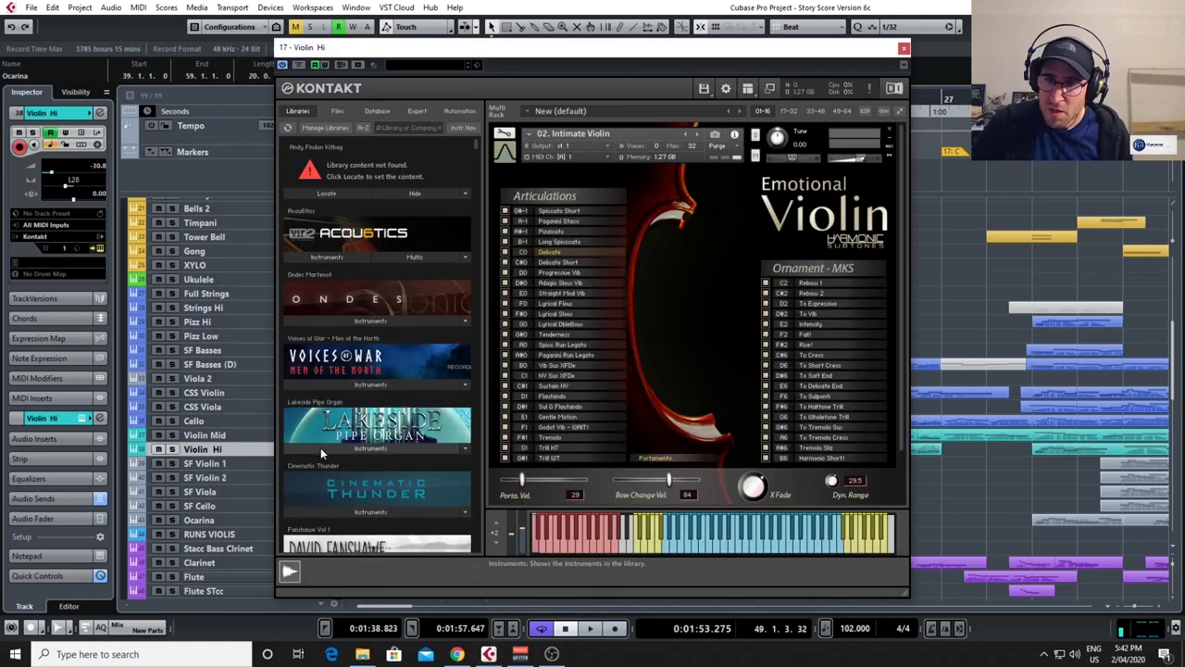
pyautogui.hotkey('ctrl', 'w')
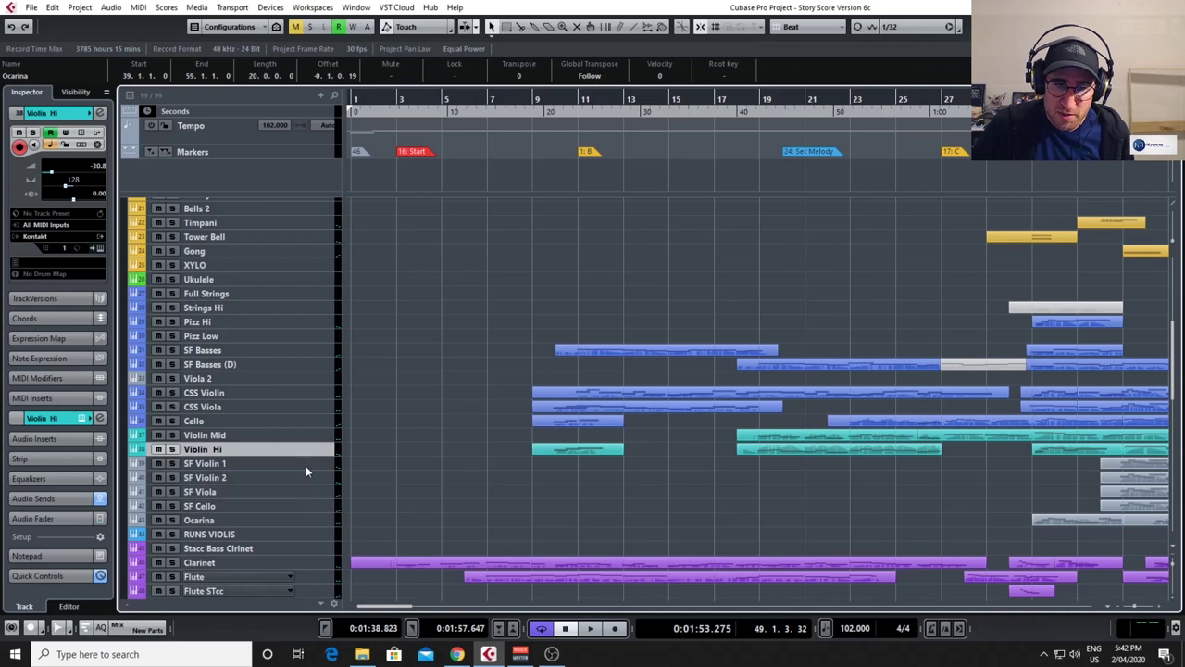
# View the instrument loaded on the SF Violin 1 track and close its window.
pyautogui.click(307, 465)
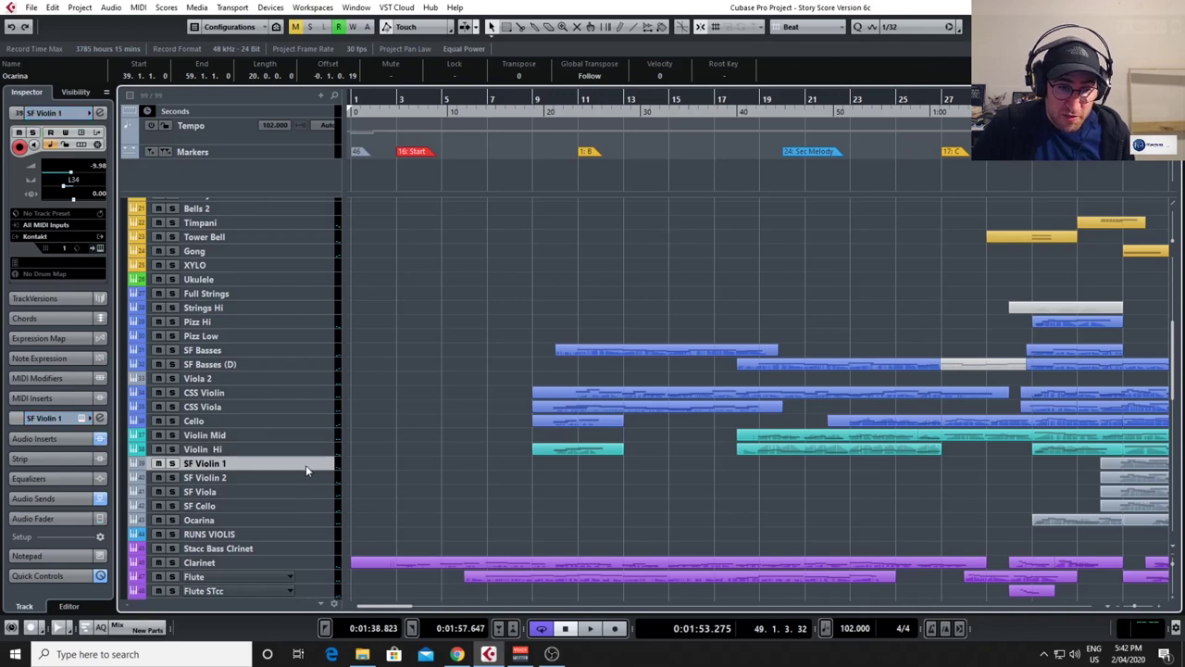
pyautogui.hotkey('ctrl', 'e')
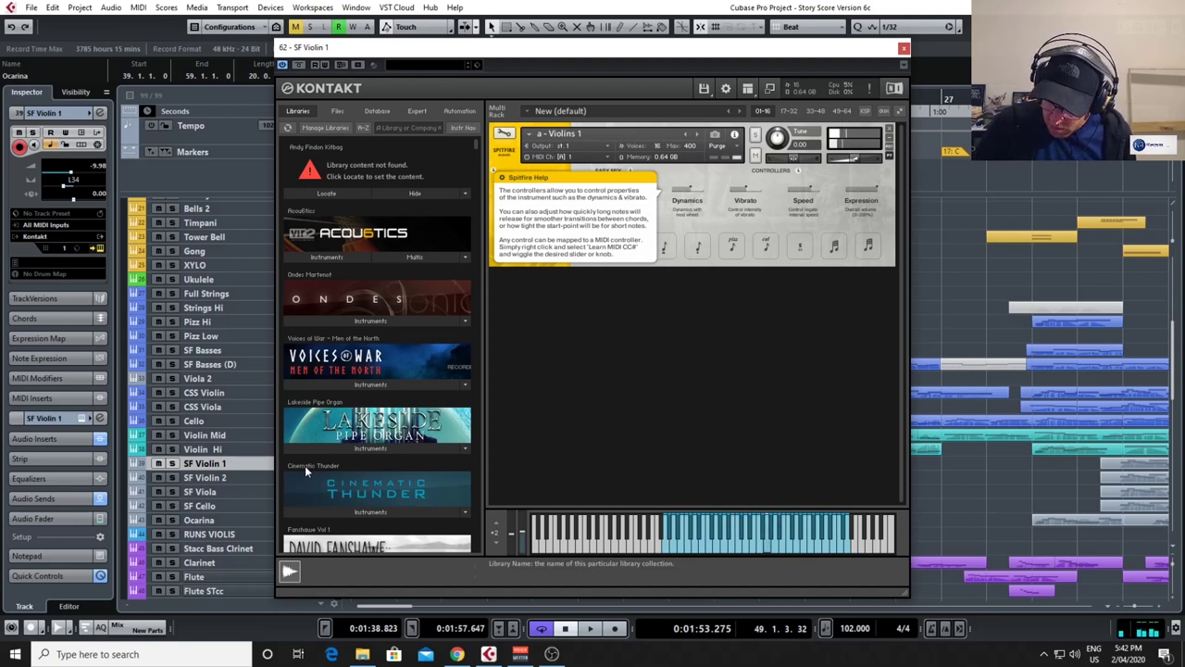
pyautogui.hotkey('ctrl', 'w')
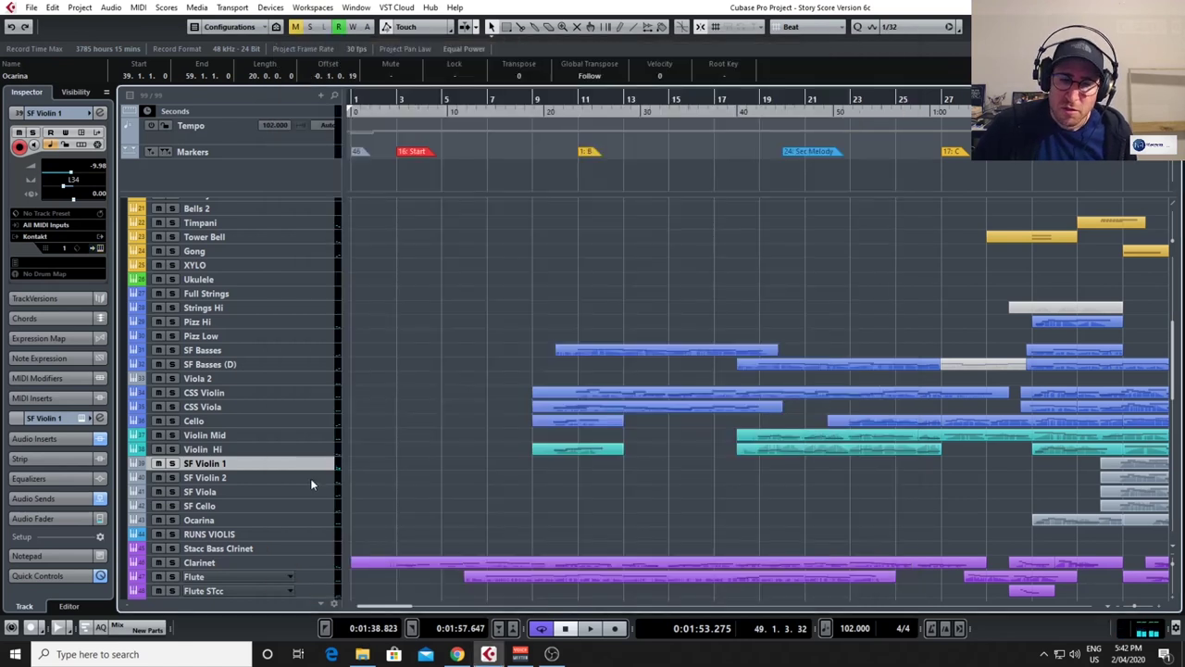
# View the instrument loaded on the Clarinet track and close its window.
pyautogui.scroll(-3, 304, 465)
pyautogui.click(321, 482)
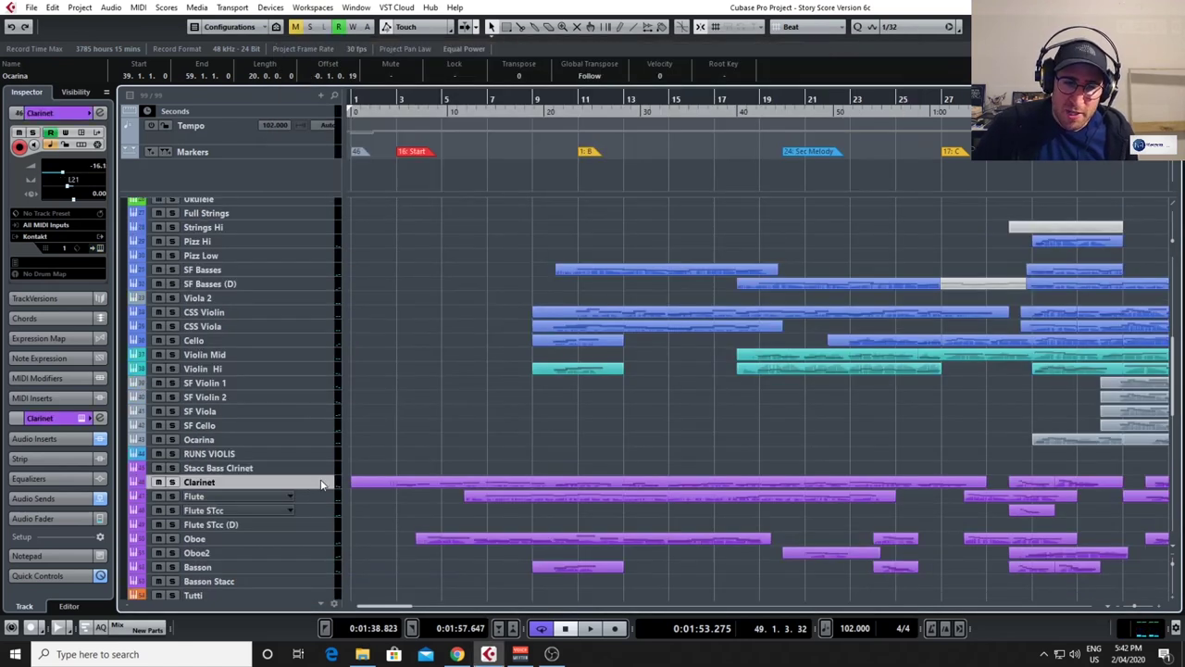
pyautogui.press('e')
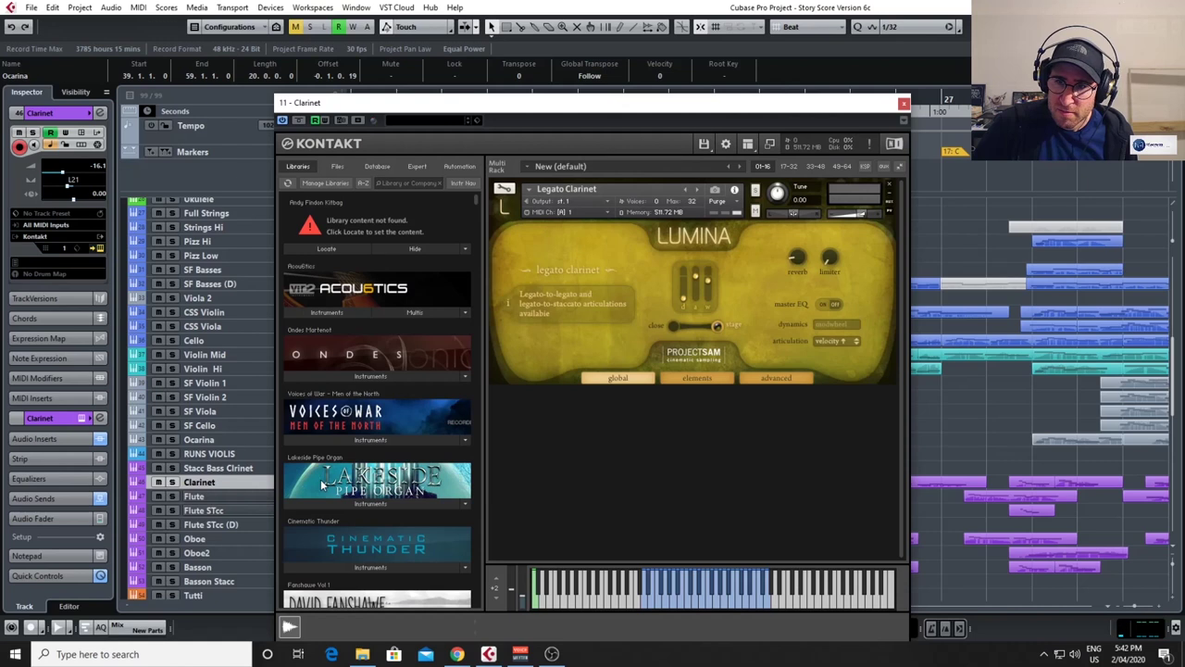
pyautogui.press('e')
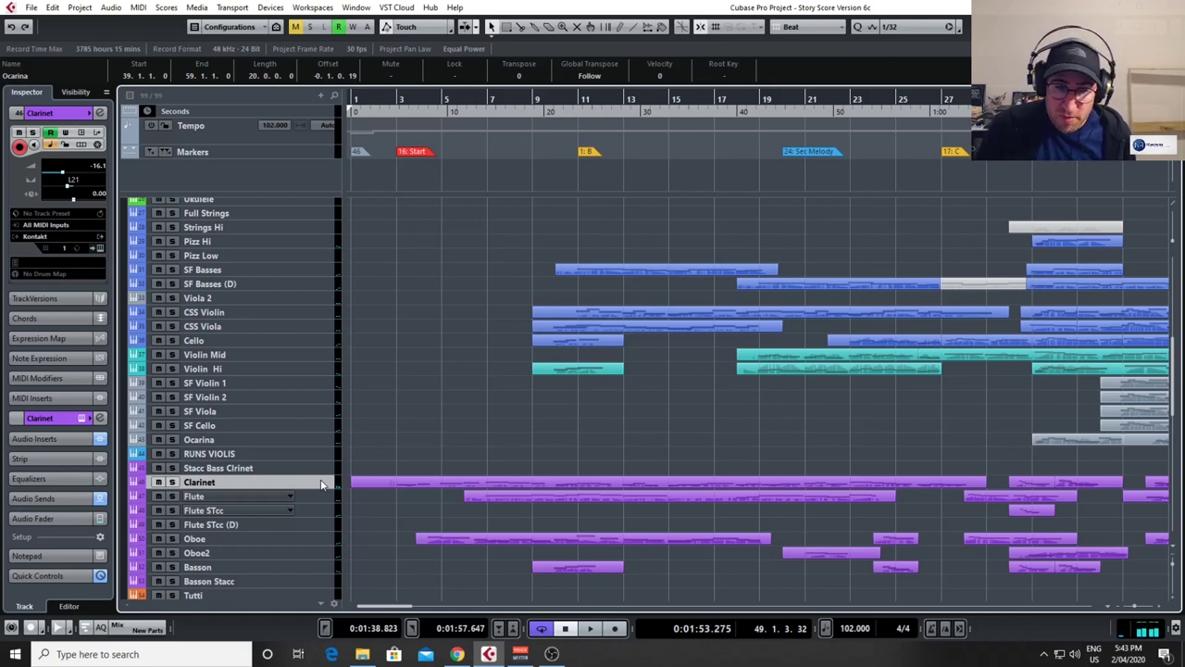
# Go through the Flute and Oboe tracks to check their instruments, leaving the instrument windows closed.
pyautogui.click(320, 493)
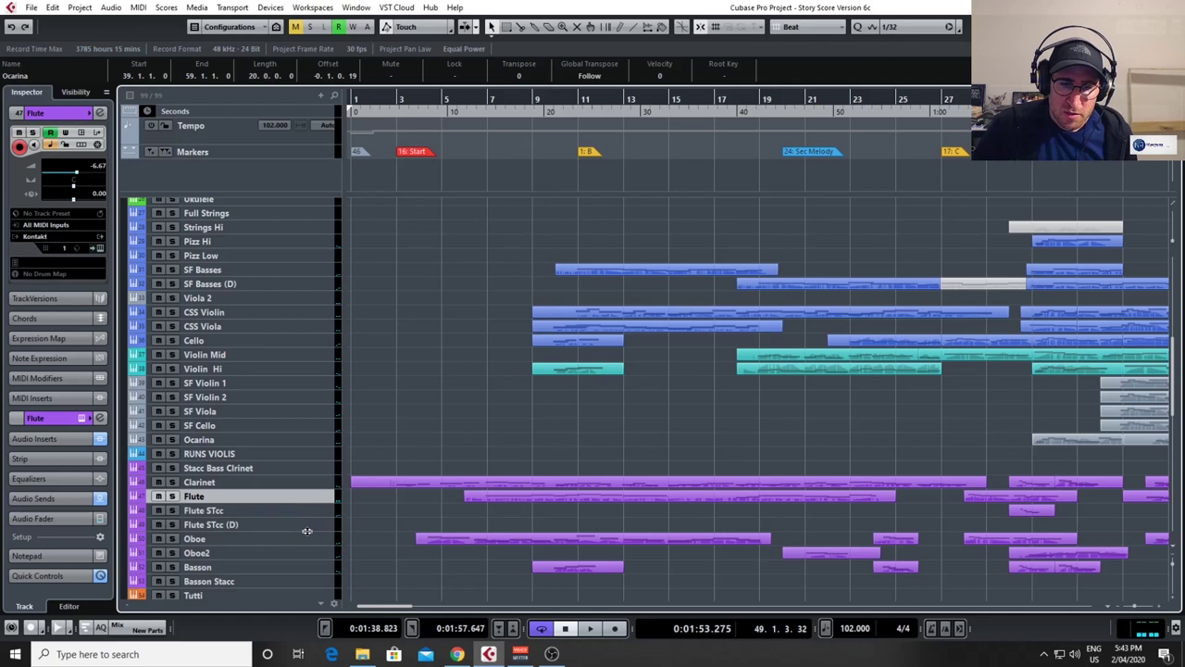
pyautogui.click(320, 537)
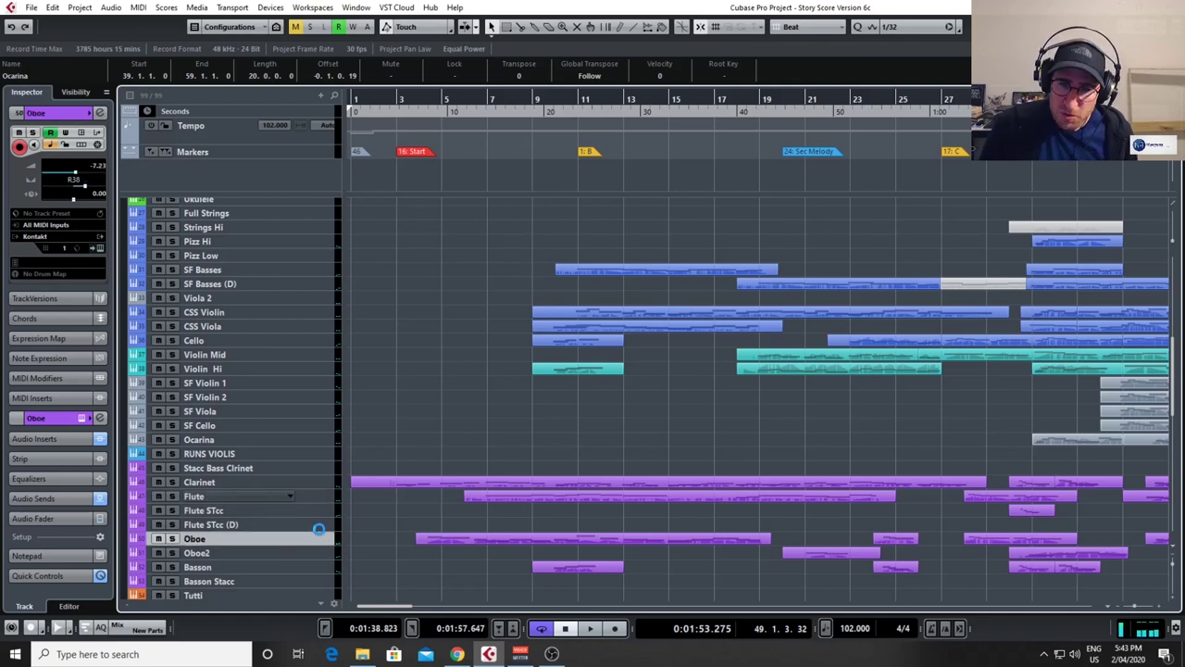
pyautogui.hotkey('ctrl', 'w')
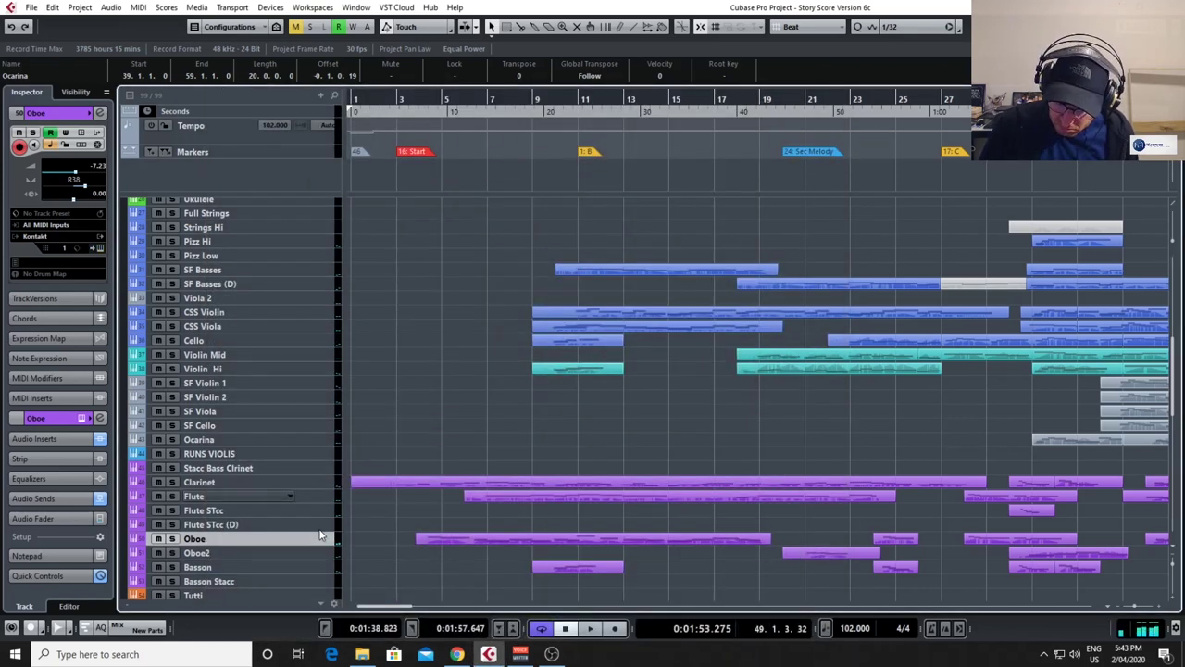
pyautogui.click(318, 535)
pyautogui.hotkey('ctrl', 'w')
# Go through the Oboe2 and Basson tracks to check their instruments, leaving the instrument windows closed.
pyautogui.scroll(-5, 285, 508)
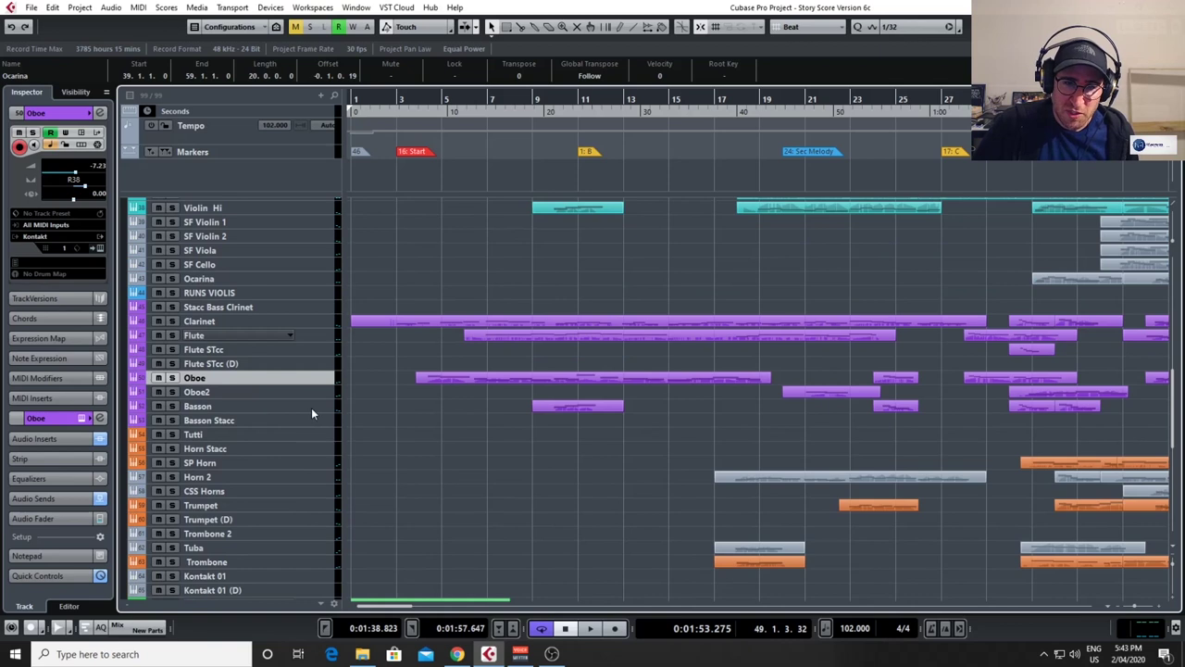
pyautogui.click(316, 393)
pyautogui.click(317, 392)
pyautogui.hotkey('ctrl', 'w')
pyautogui.click(310, 406)
pyautogui.click(313, 405)
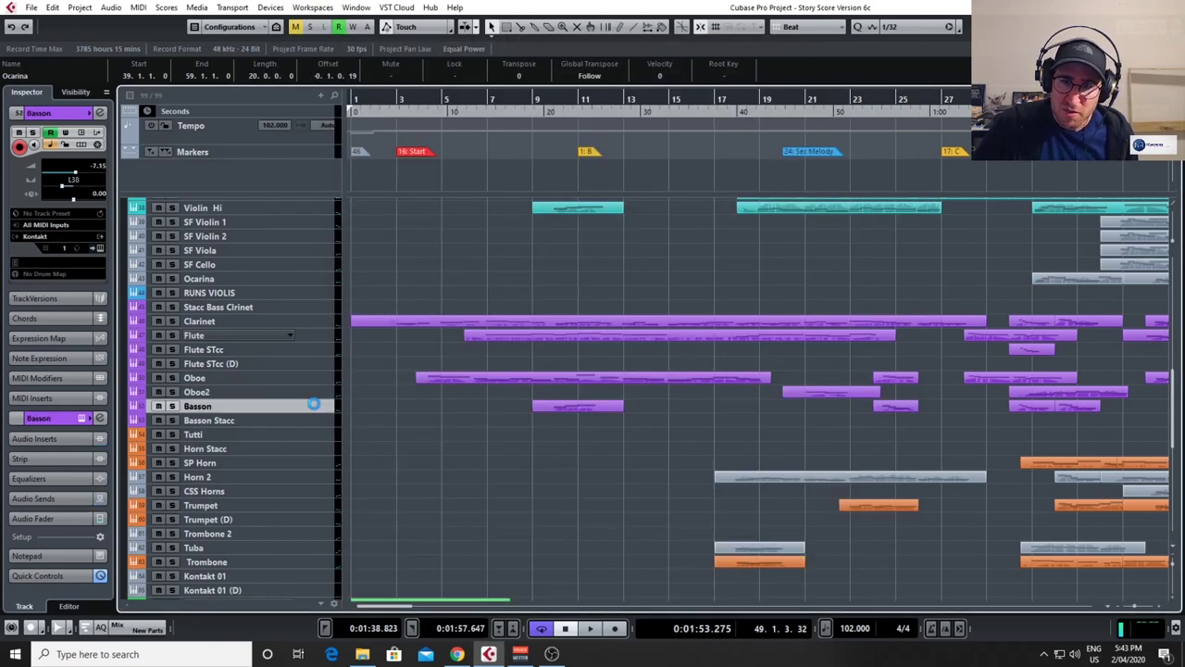
pyautogui.hotkey('ctrl', 'w')
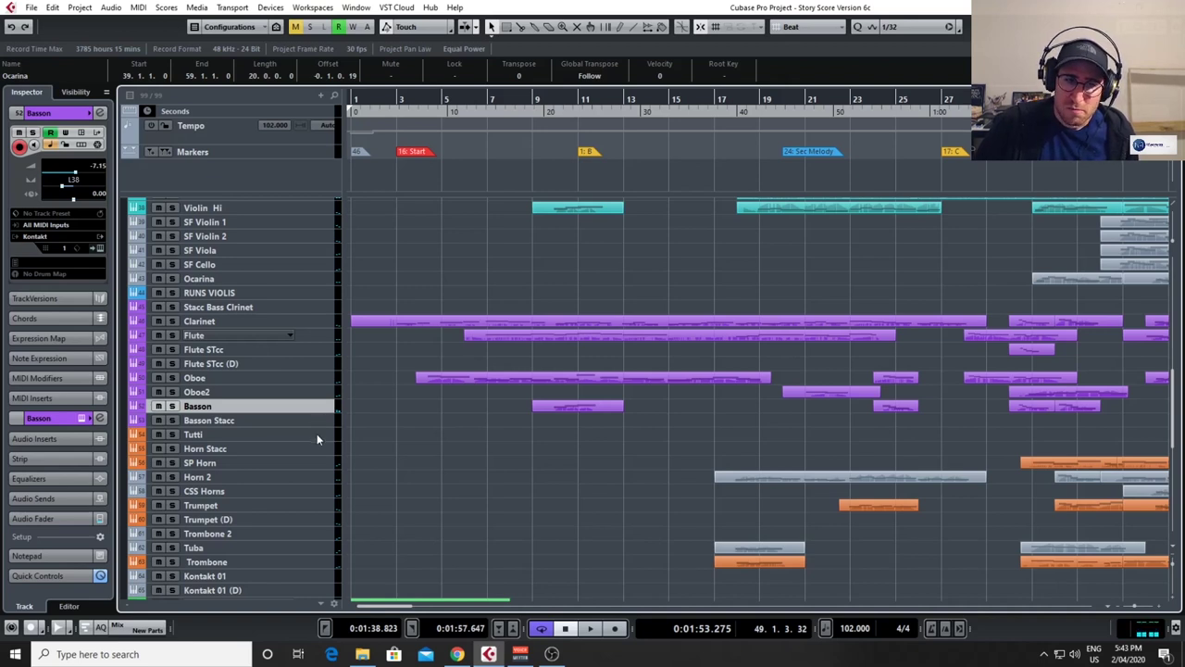
# Go through the brass tracks Tutti, SP Horn and CSS Horns by selecting each one in turn.
pyautogui.click(316, 435)
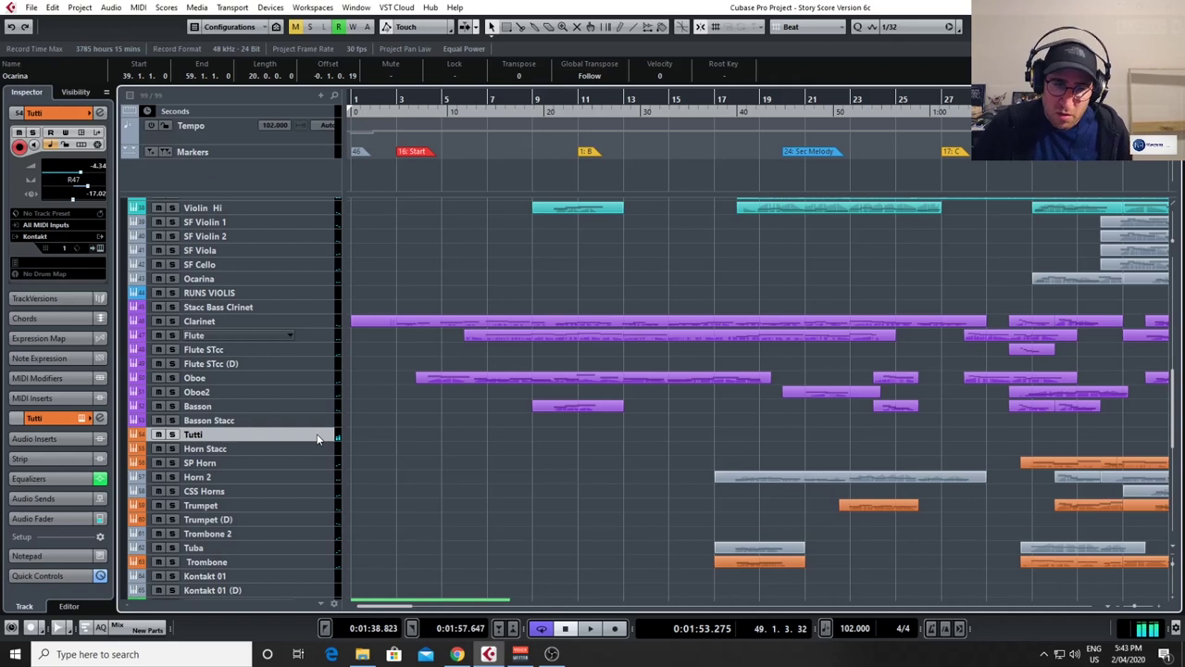
pyautogui.scroll(-3, 295, 412)
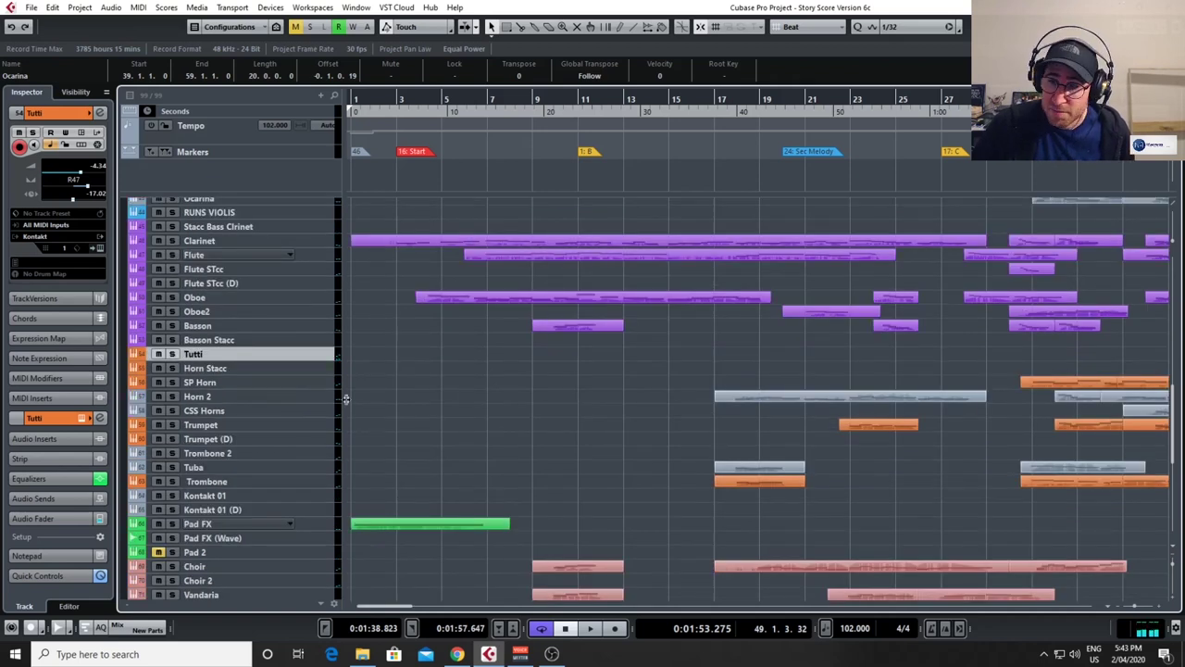
pyautogui.click(320, 388)
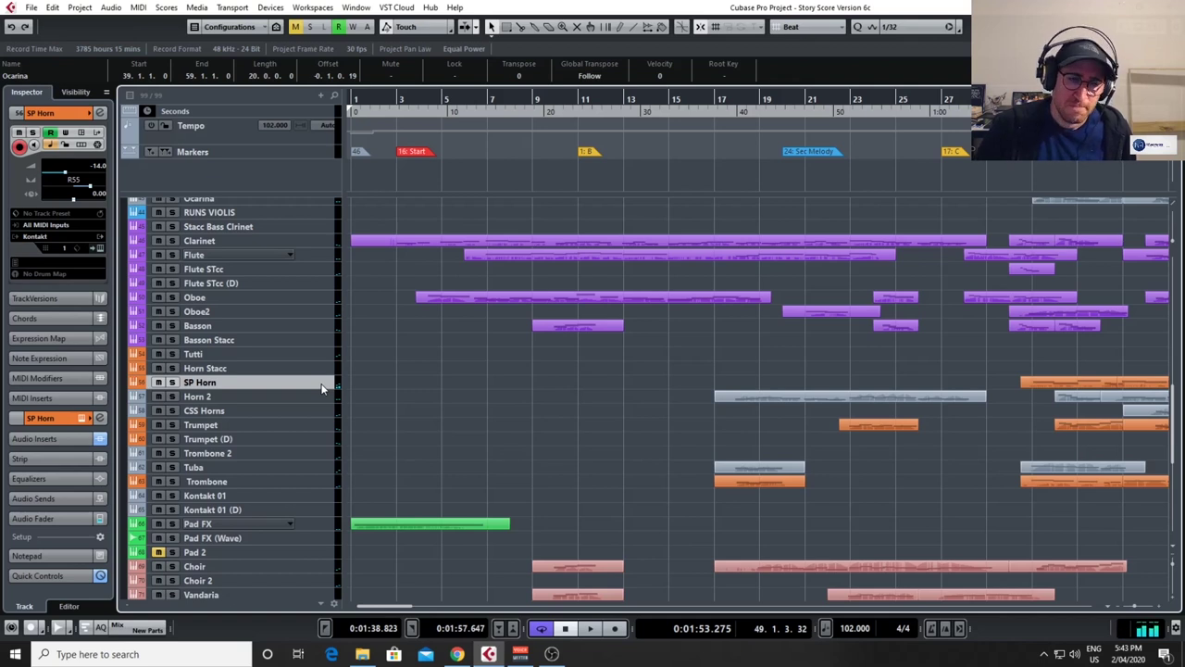
pyautogui.click(322, 412)
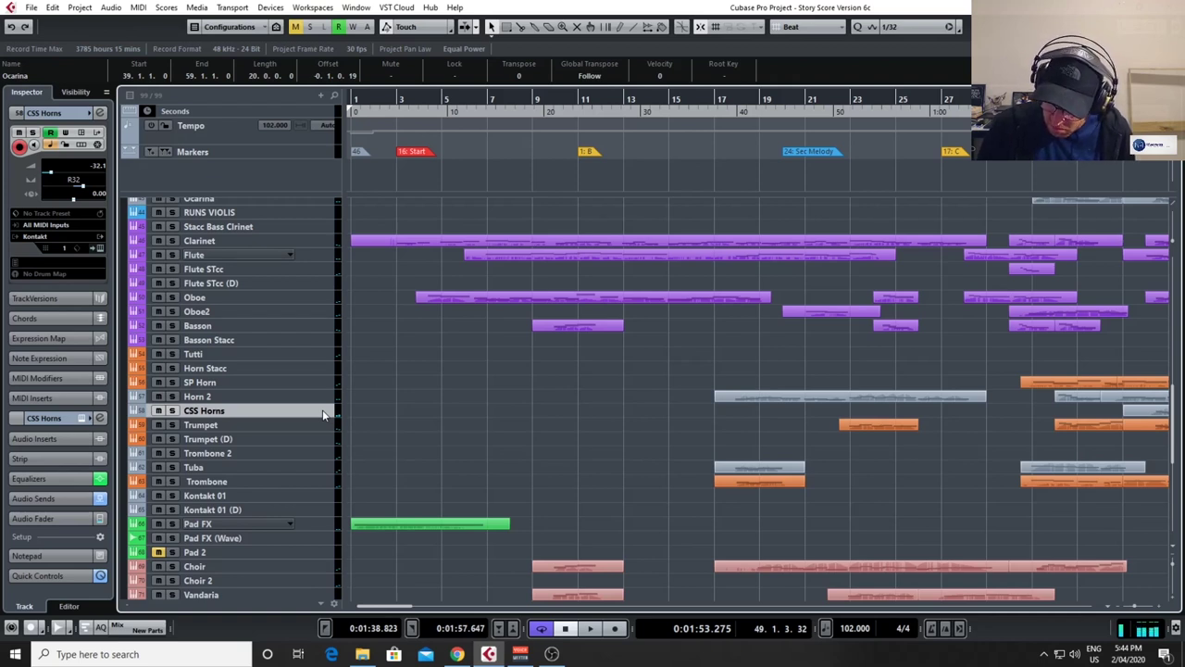
# View the instrument loaded on the Trumpet track, close its window, and select the Trumpet (D) track.
pyautogui.click(323, 425)
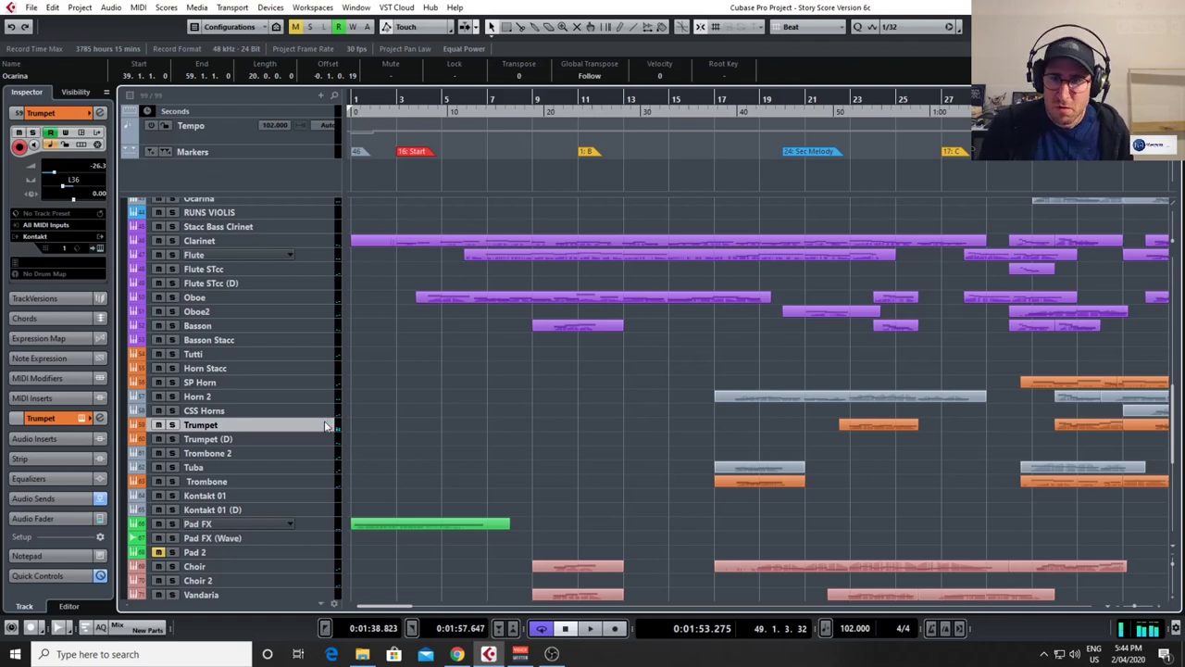
pyautogui.click(324, 425)
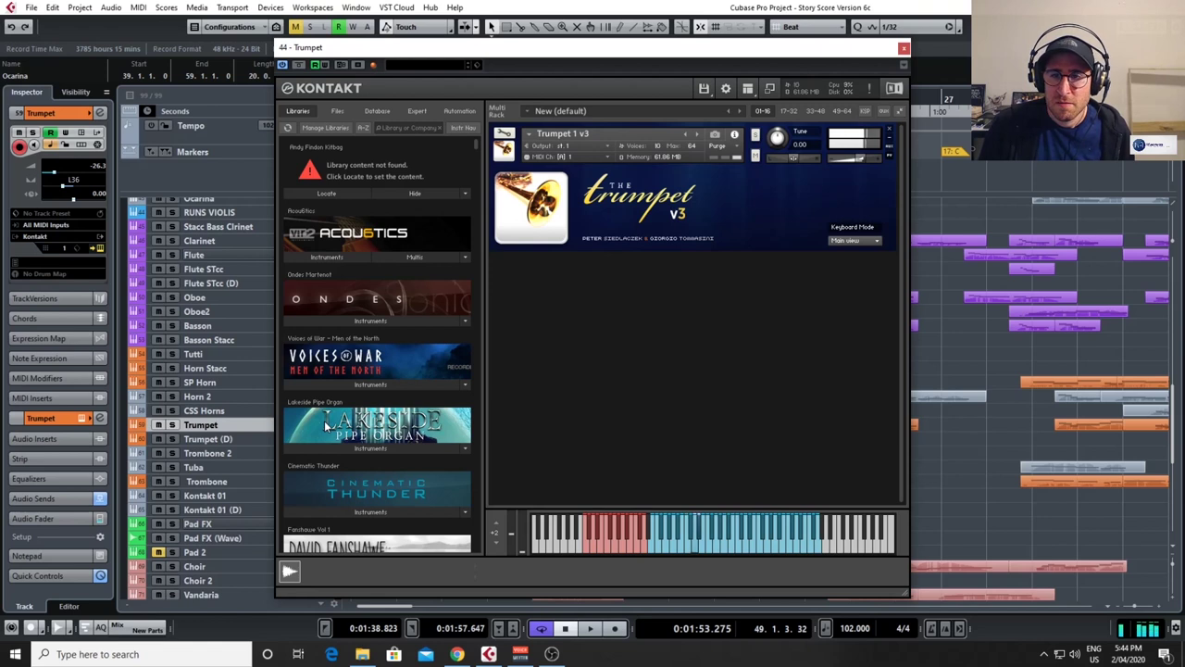
pyautogui.click(324, 425)
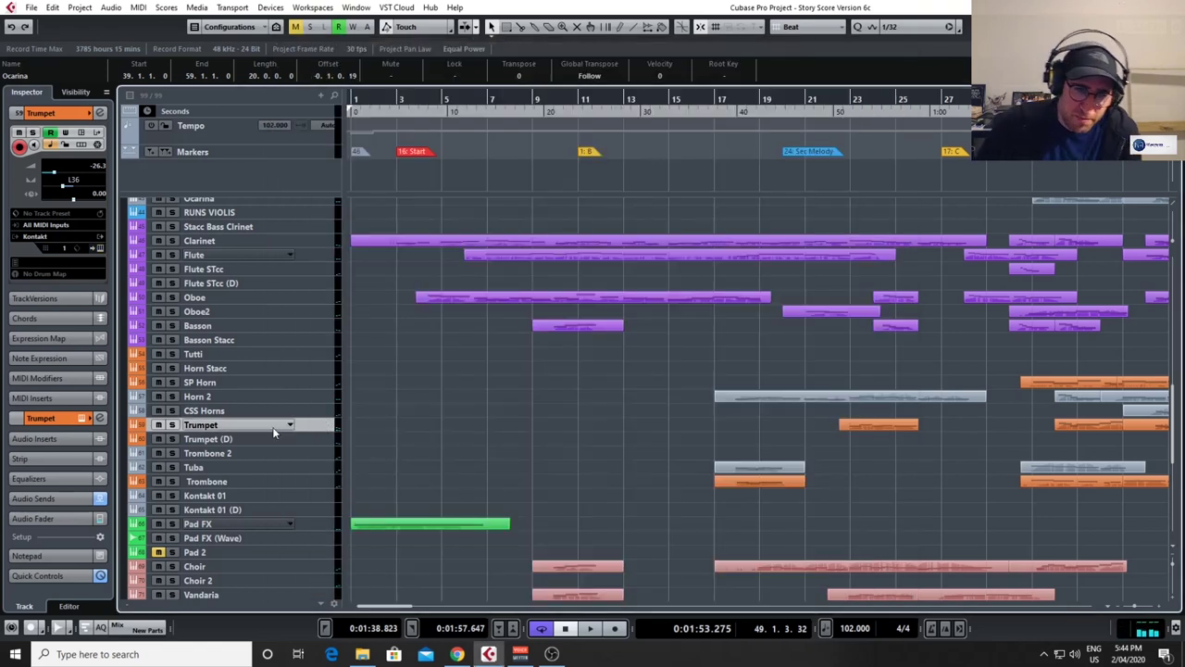
pyautogui.click(313, 440)
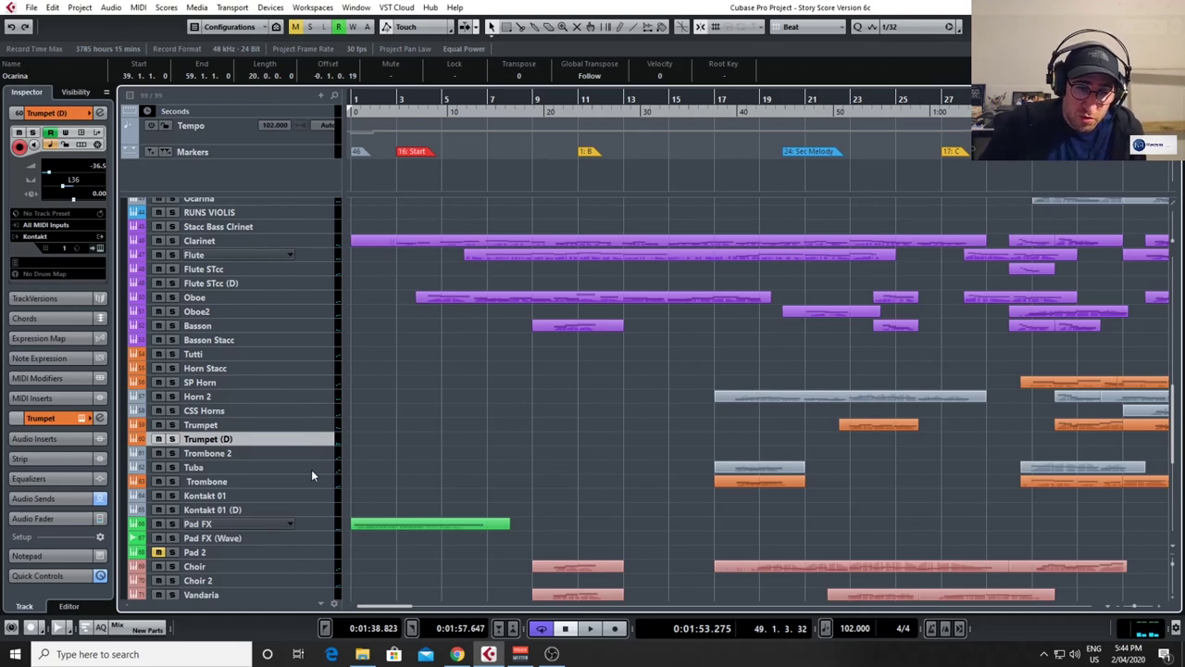
# Select the Trombone track, and view the instrument loaded on the Choir track, leaving its window closed.
pyautogui.click(324, 478)
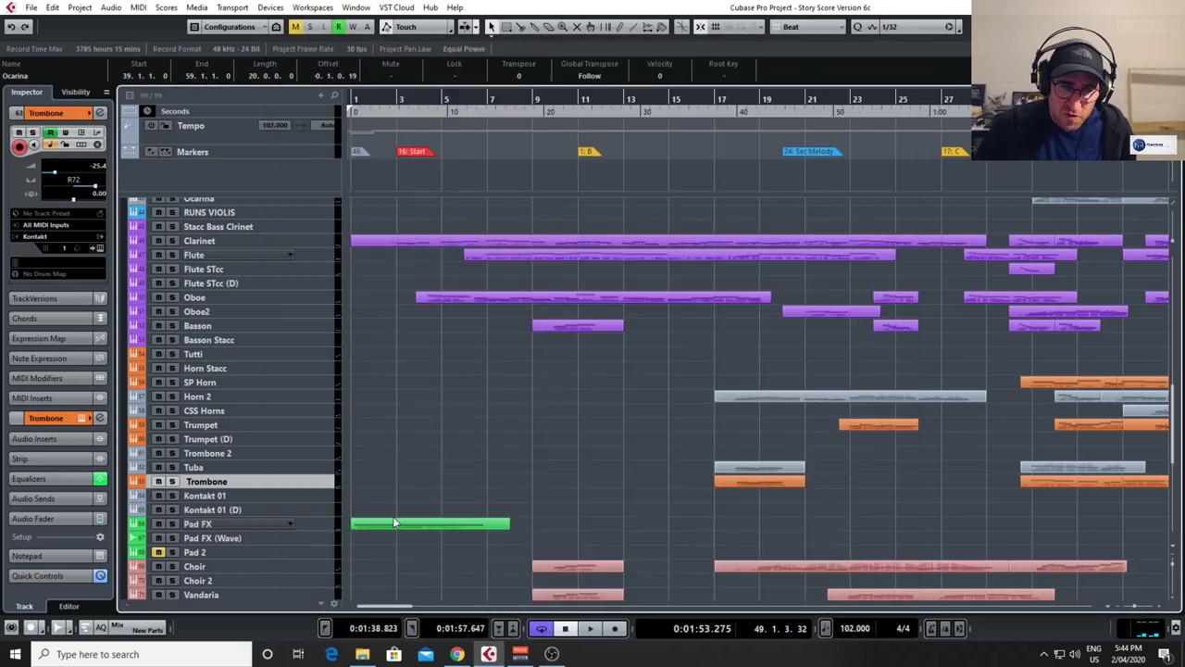
pyautogui.scroll(-3, 235, 501)
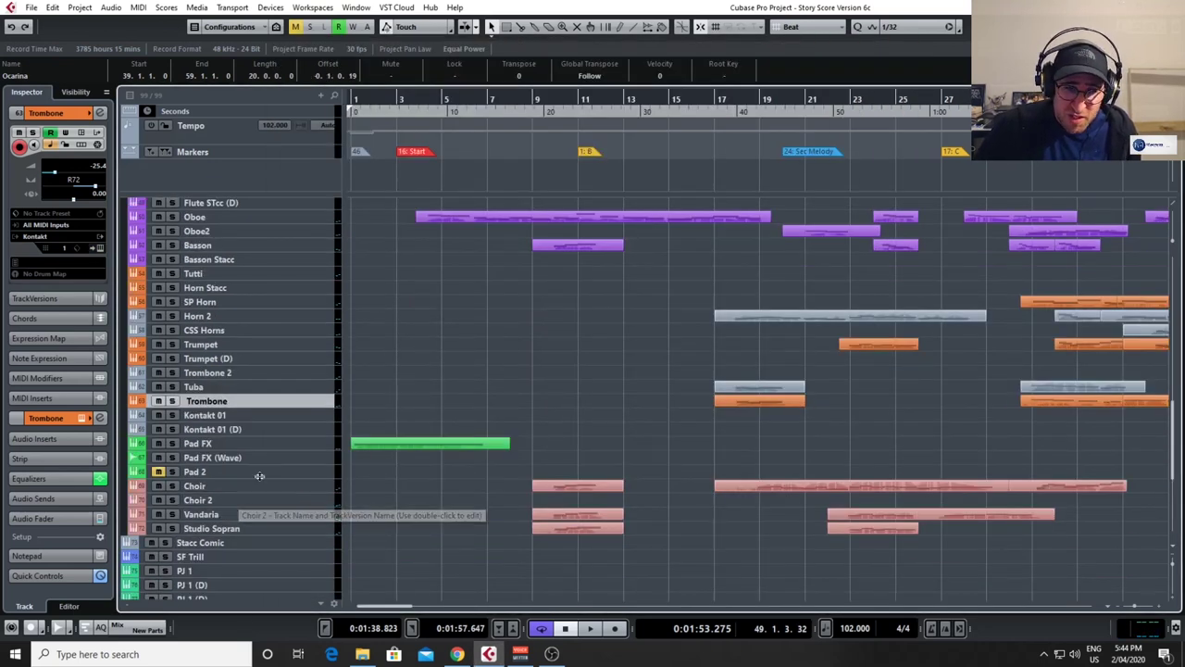
pyautogui.click(310, 488)
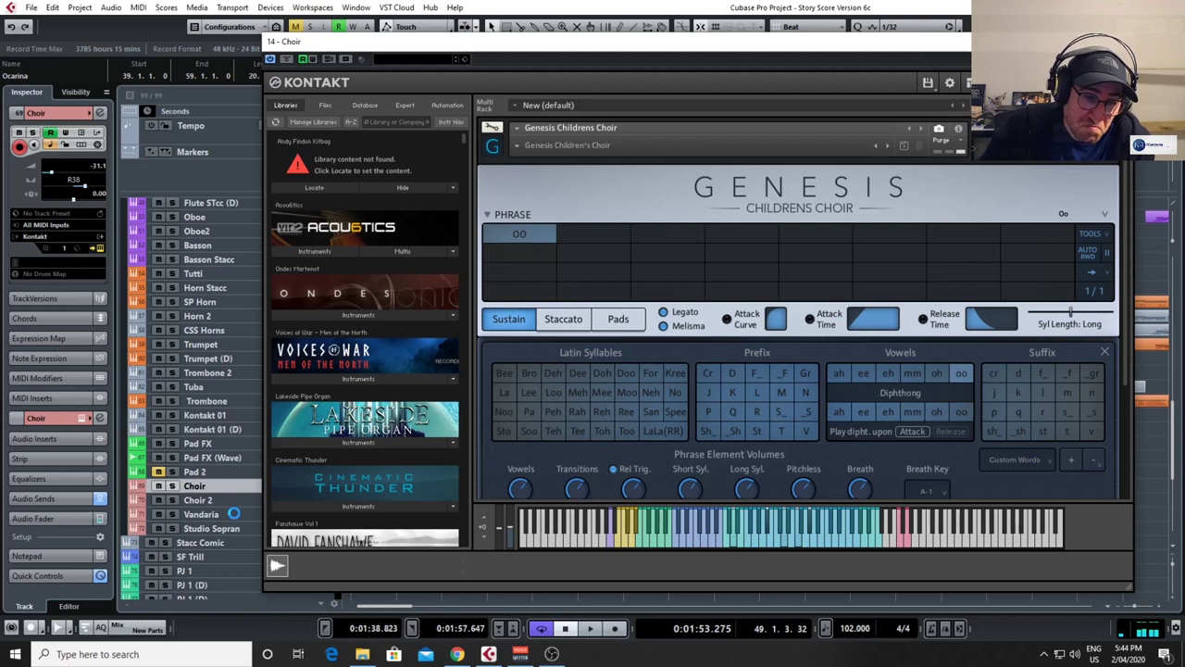
pyautogui.press('Escape')
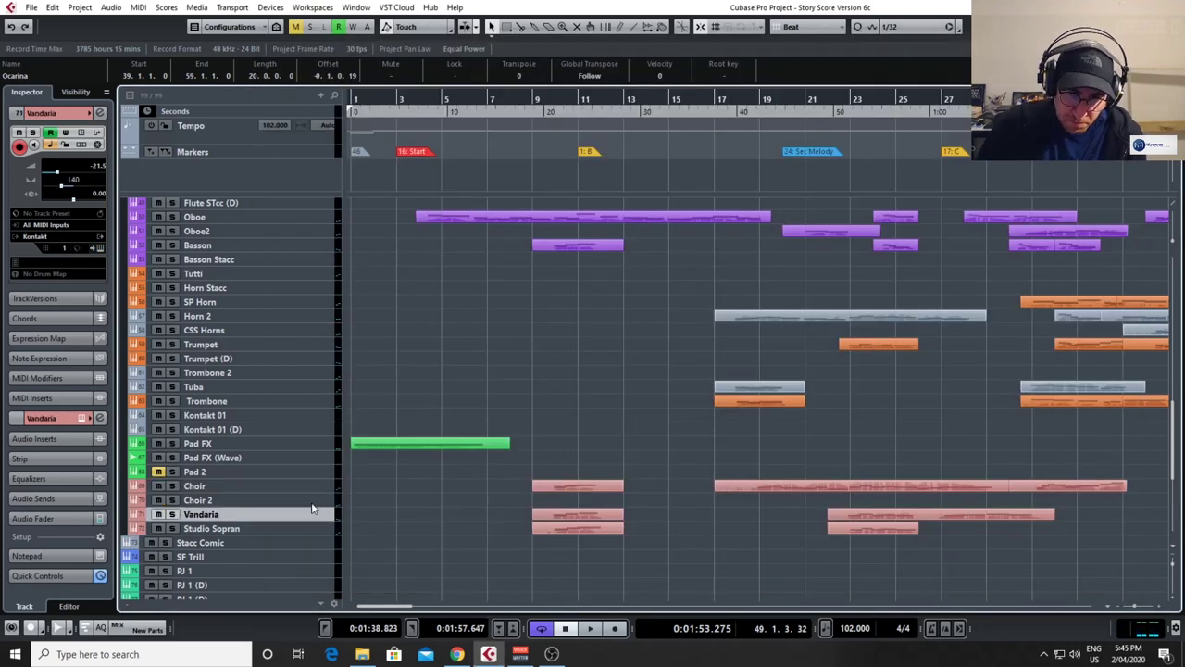
# View the instrument loaded on the Vandaria vocal track and close its window.
pyautogui.click(311, 514)
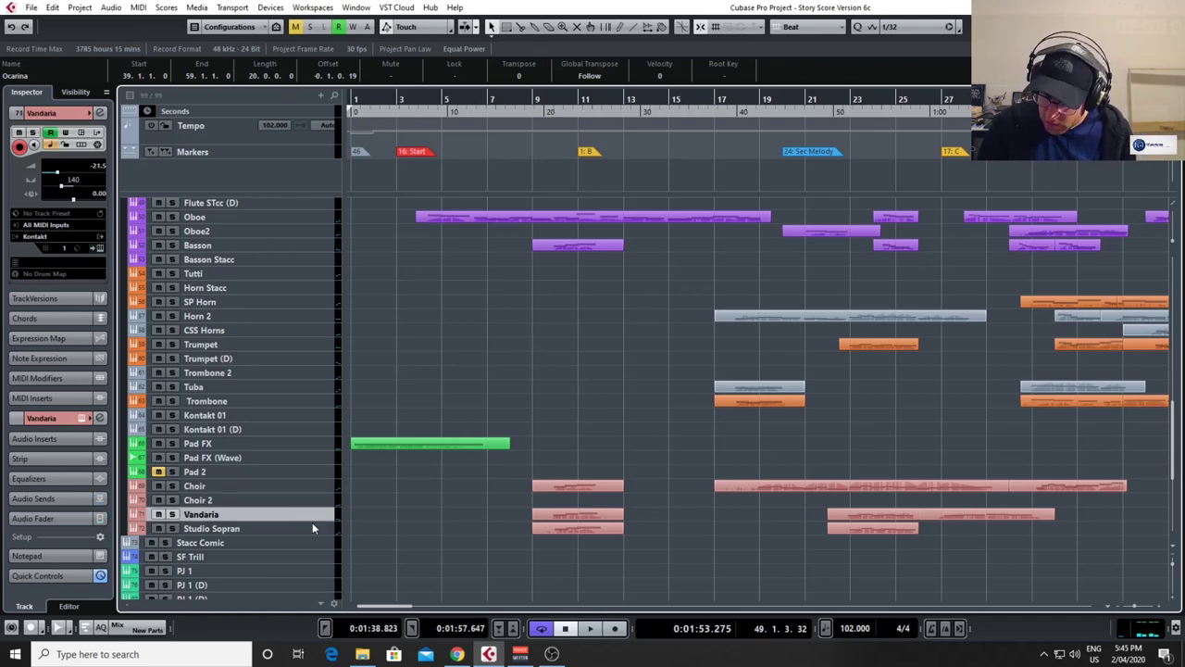
pyautogui.press('Return')
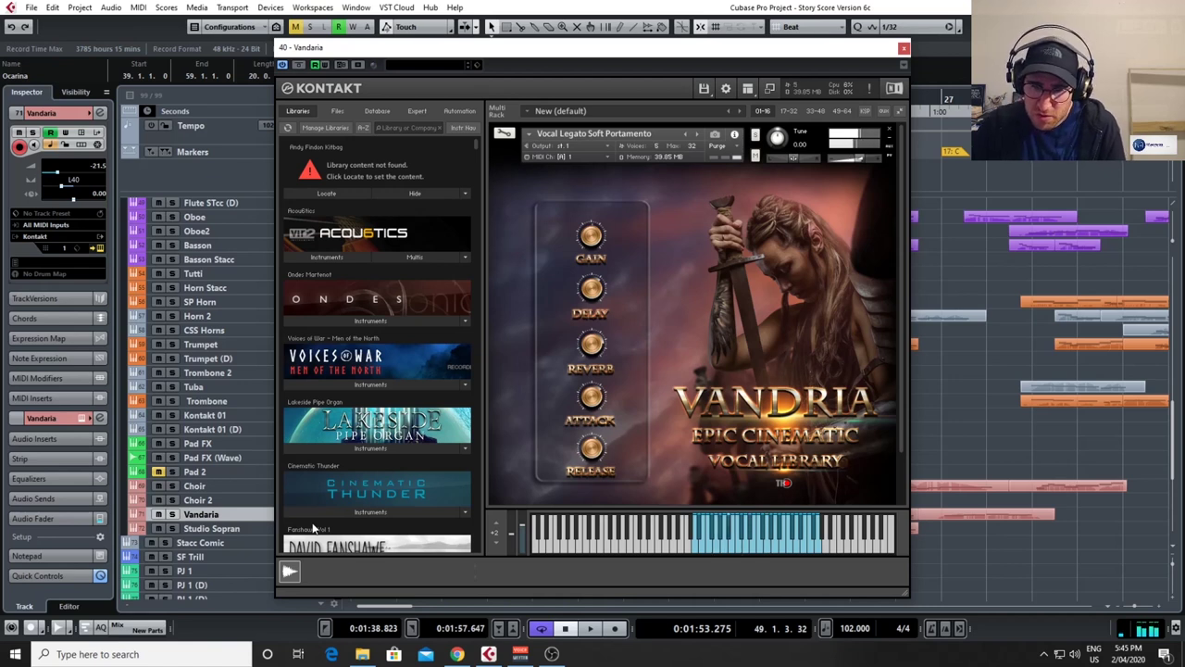
pyautogui.press('Escape')
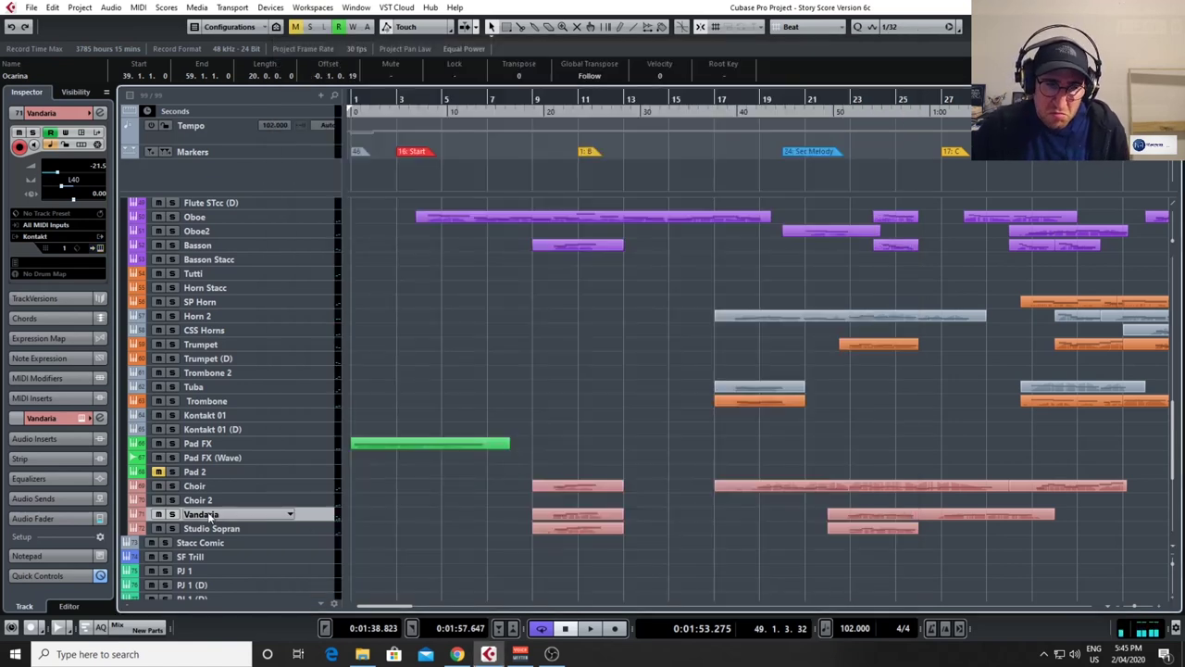
# Check which instrument the Studio Sopran track uses, leaving the instrument window closed.
pyautogui.scroll(-3, 314, 454)
pyautogui.click(315, 450)
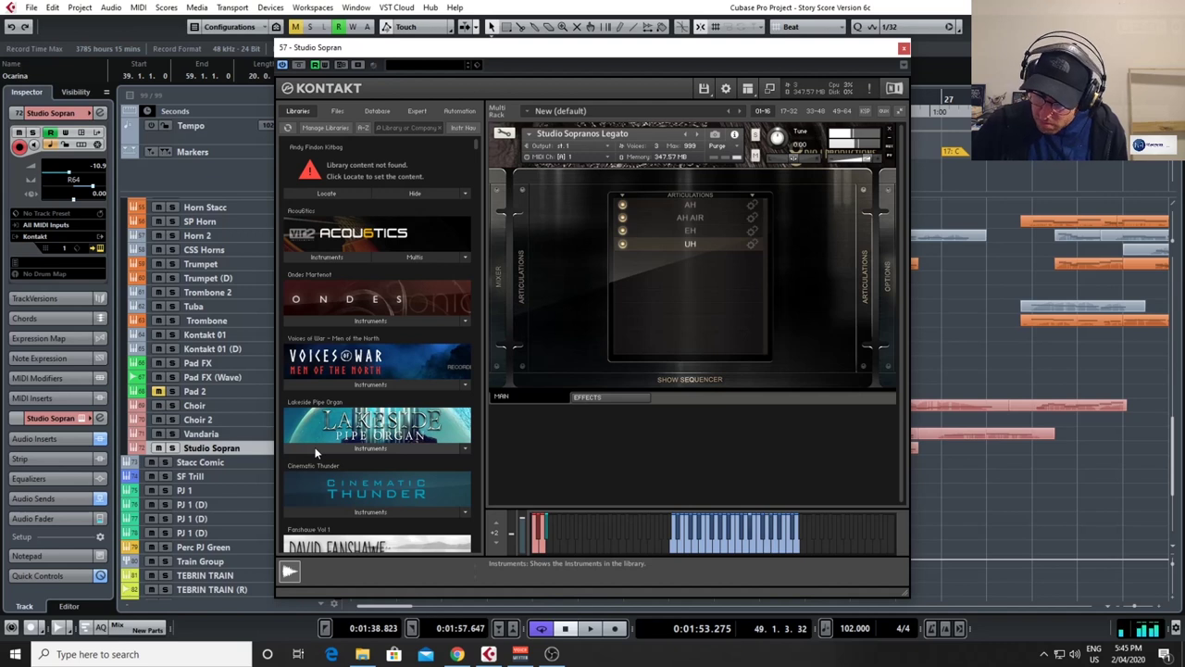
pyautogui.hotkey('ctrl', 'w')
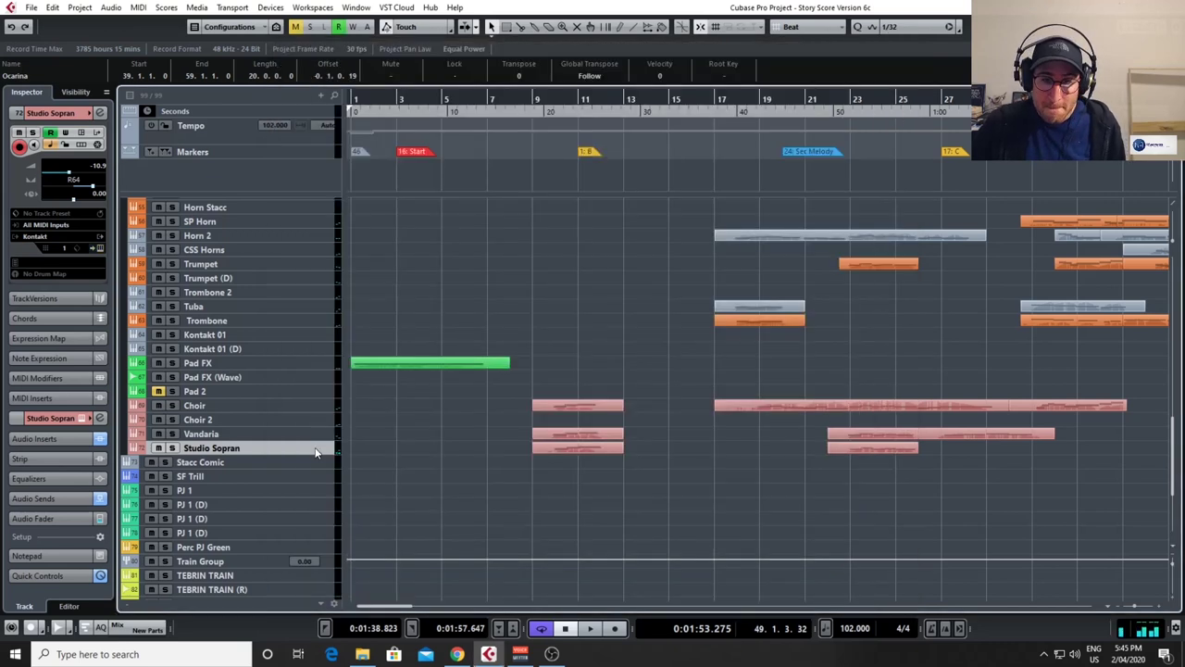
# Go back to the start of the track list and select the Piano track.
pyautogui.scroll(-3, 315, 452)
pyautogui.scroll(15, 314, 453)
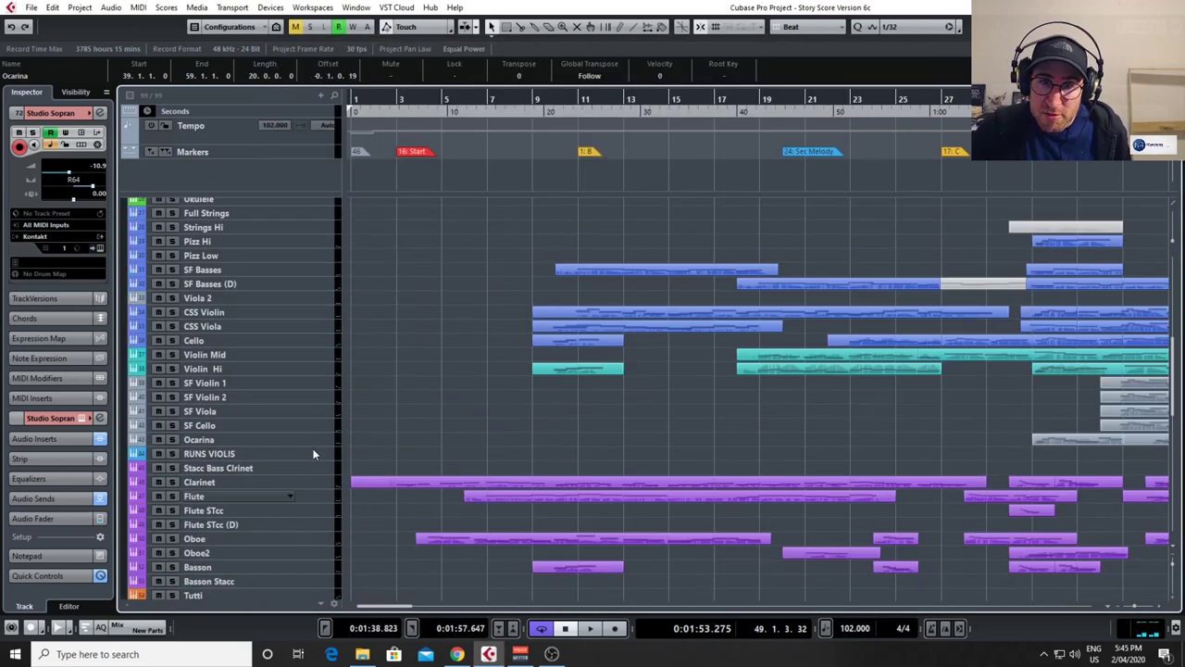
pyautogui.click(323, 321)
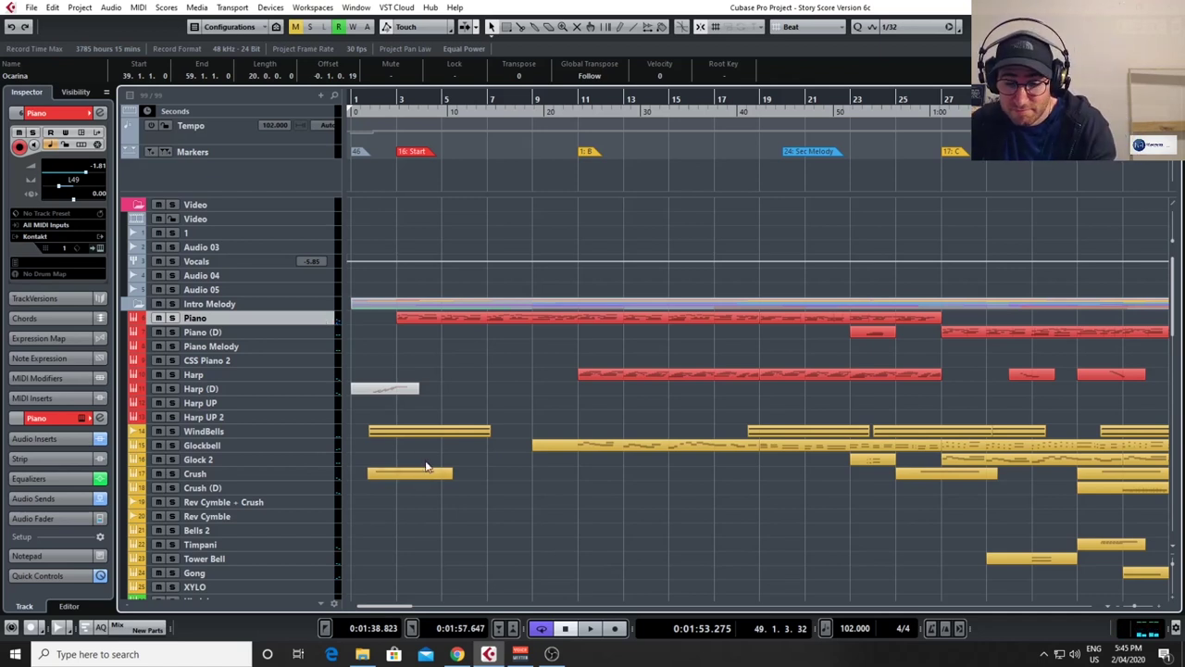
# Zoom out the timeline and reduce the track heights to look over the layering of the whole score.
pyautogui.press('g')
pyautogui.press('g')
pyautogui.press('g')
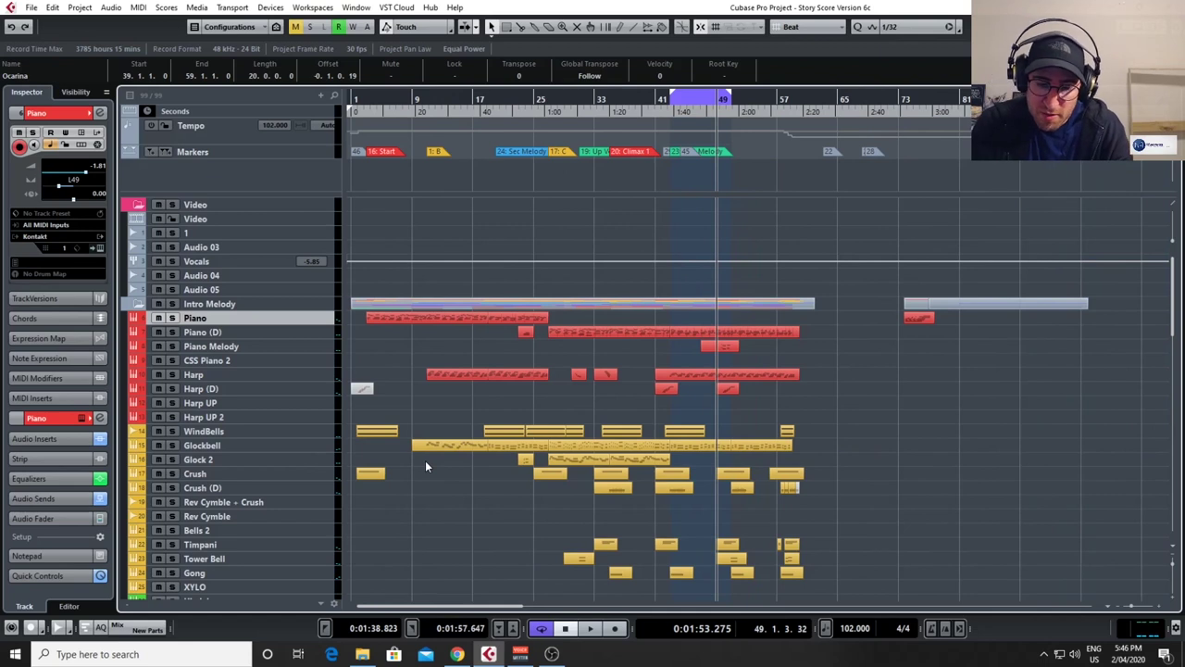
pyautogui.hotkey('alt', 'g')
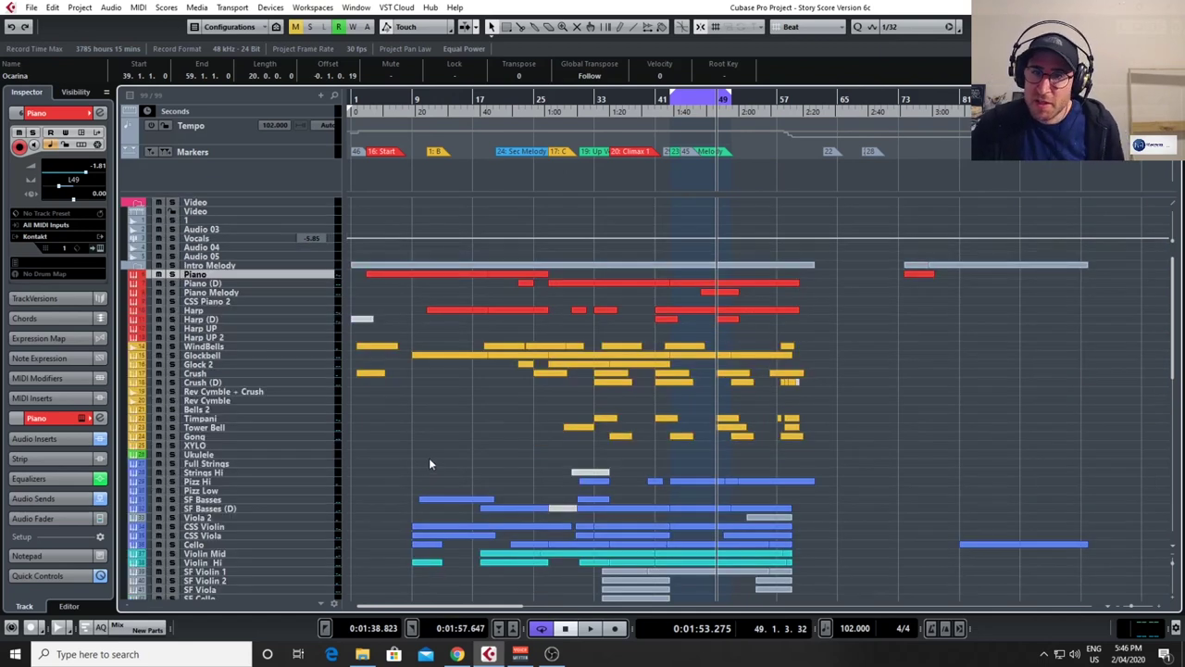
pyautogui.scroll(-10, 423, 262)
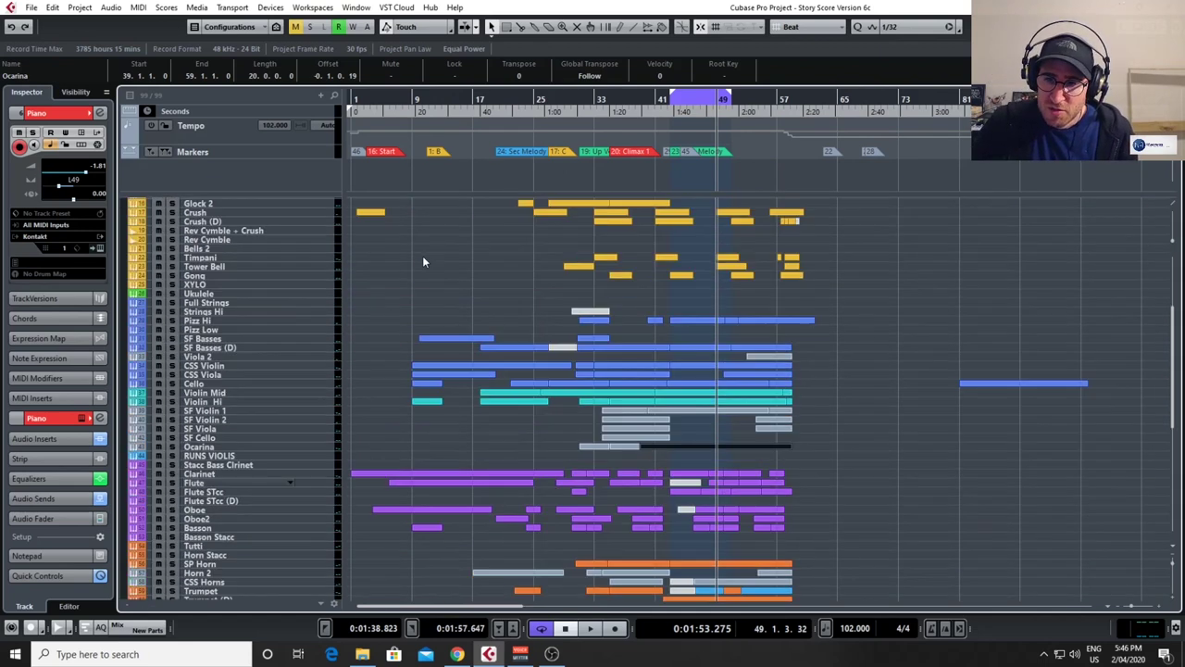
pyautogui.scroll(5, 422, 262)
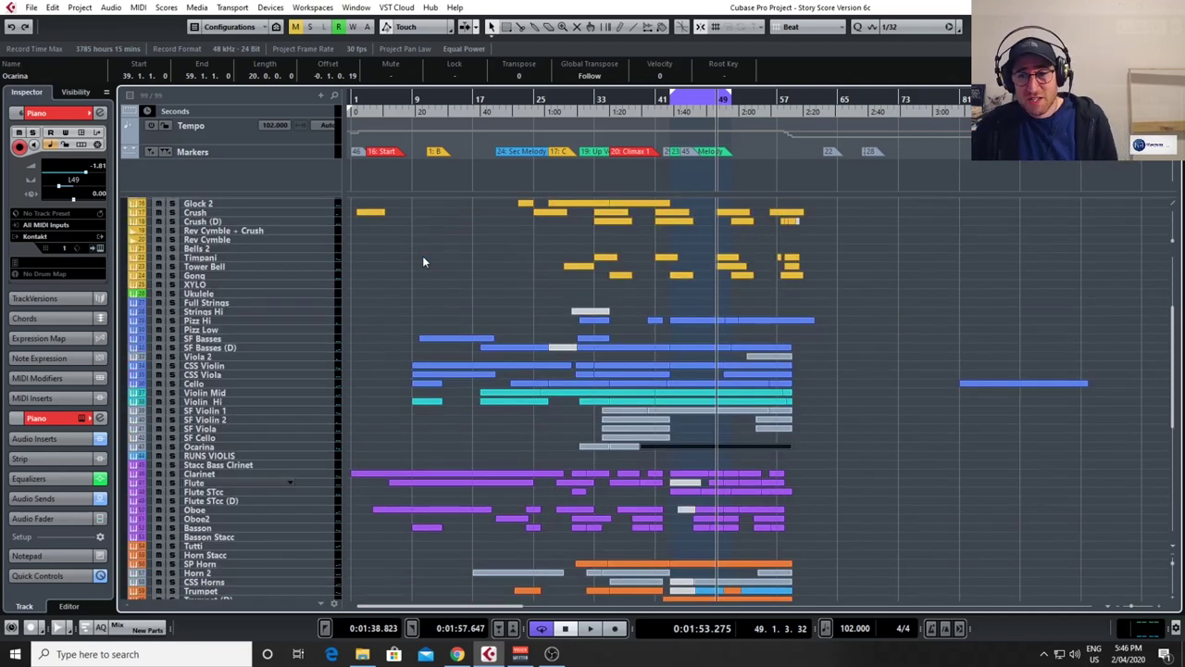